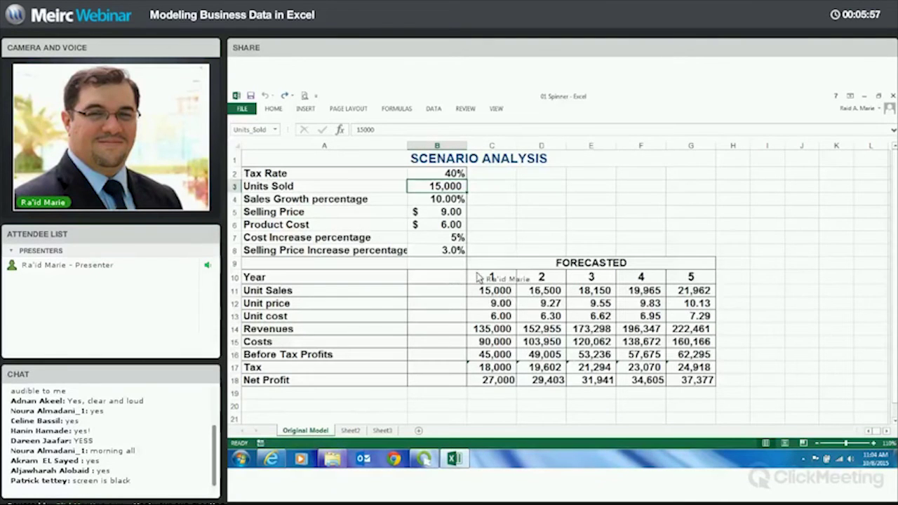
# Examine the assumption cells from Tax Rate to Selling Price Increase percentage and the first-year Unit Sales formula that uses Units Sold.
pyautogui.click(492, 290)
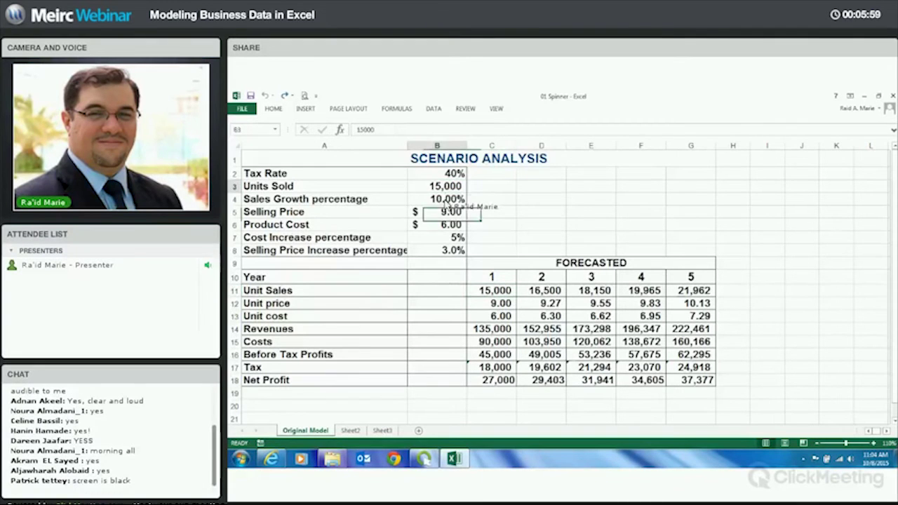
pyautogui.click(443, 225)
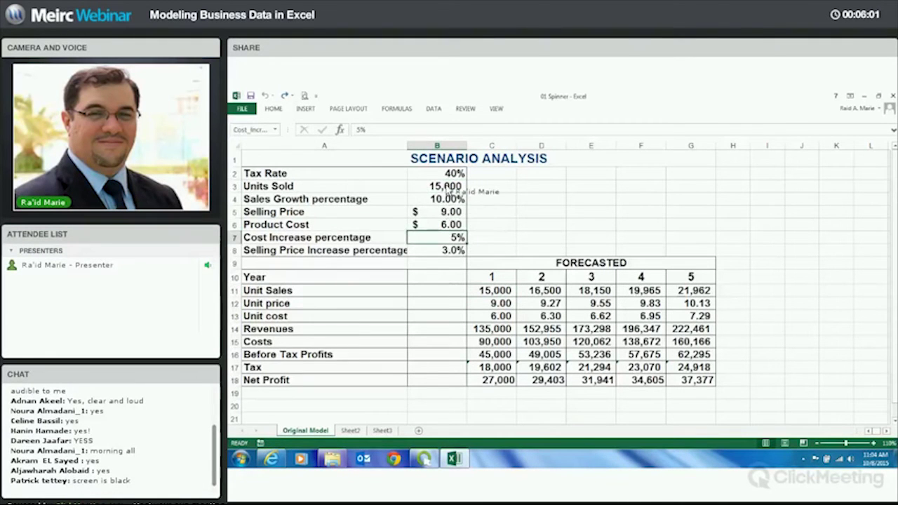
pyautogui.moveTo(448, 174); pyautogui.dragTo(449, 199)
pyautogui.moveTo(449, 241); pyautogui.dragTo(452, 251)
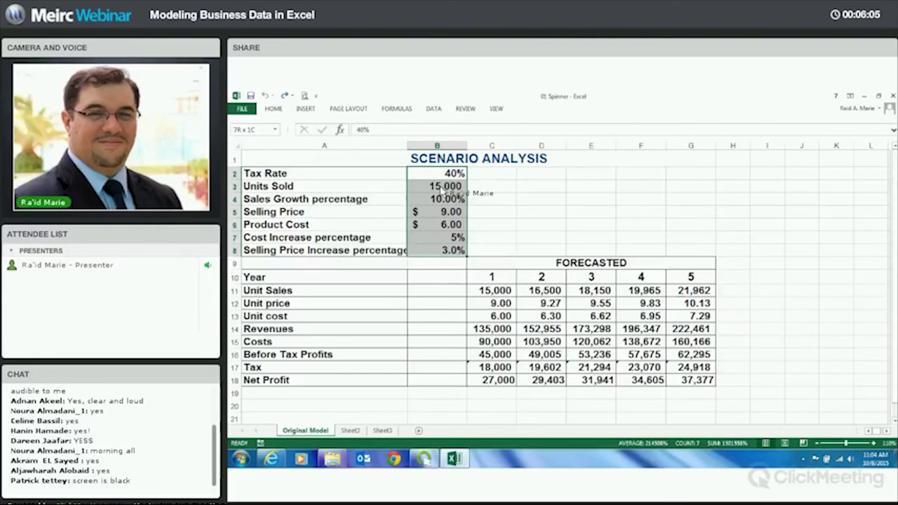
pyautogui.click(274, 129)
pyautogui.click(255, 137)
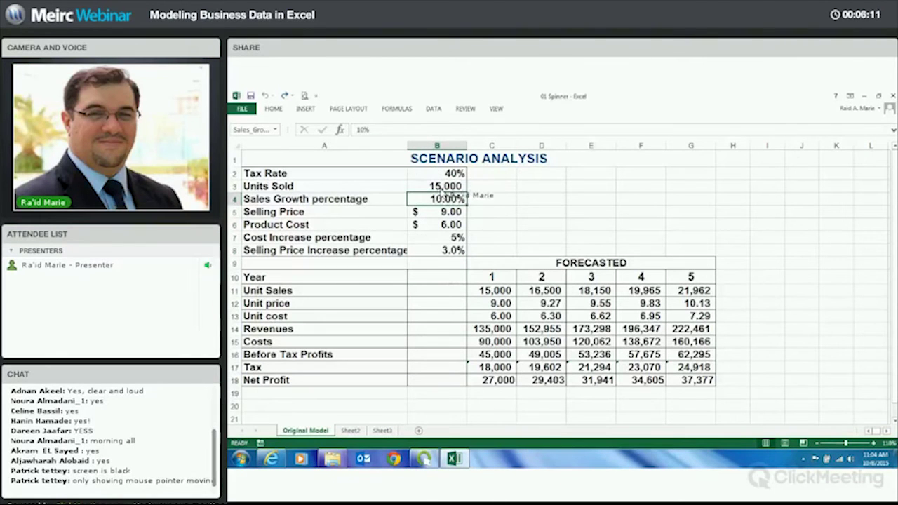
pyautogui.click(443, 175)
pyautogui.click(439, 225)
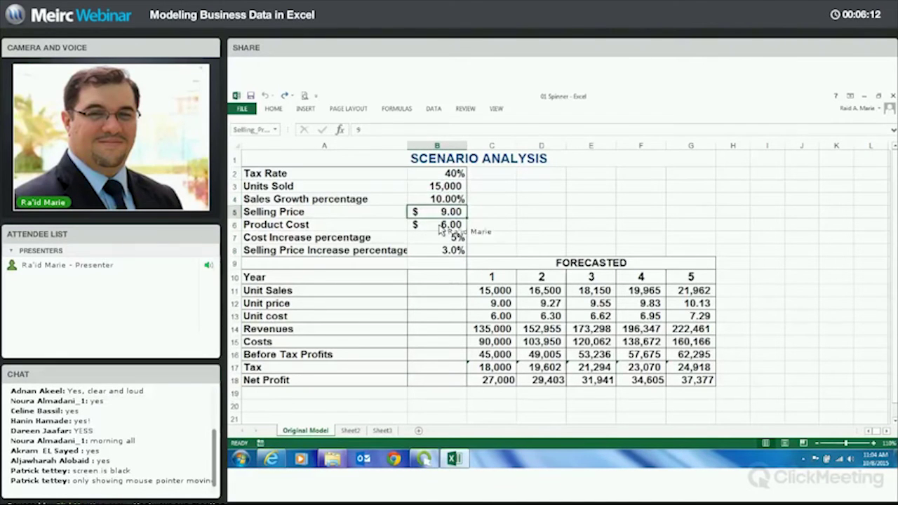
pyautogui.click(495, 289)
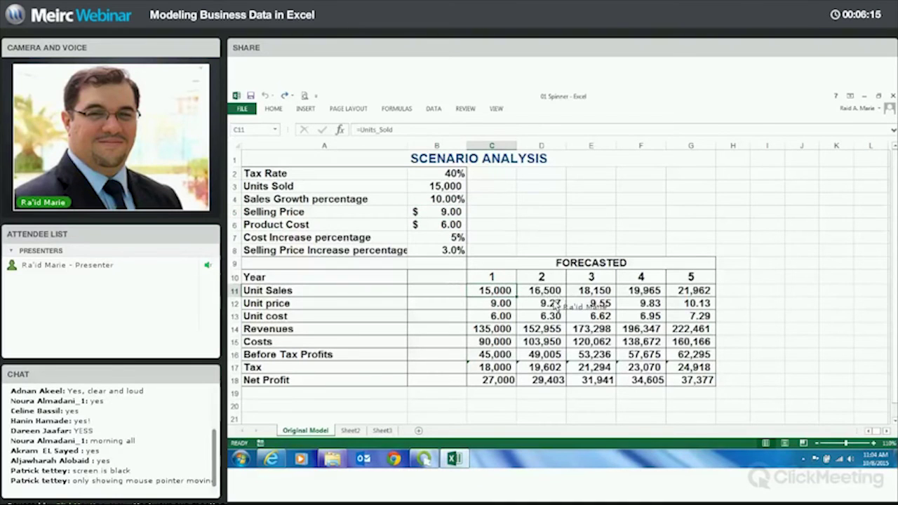
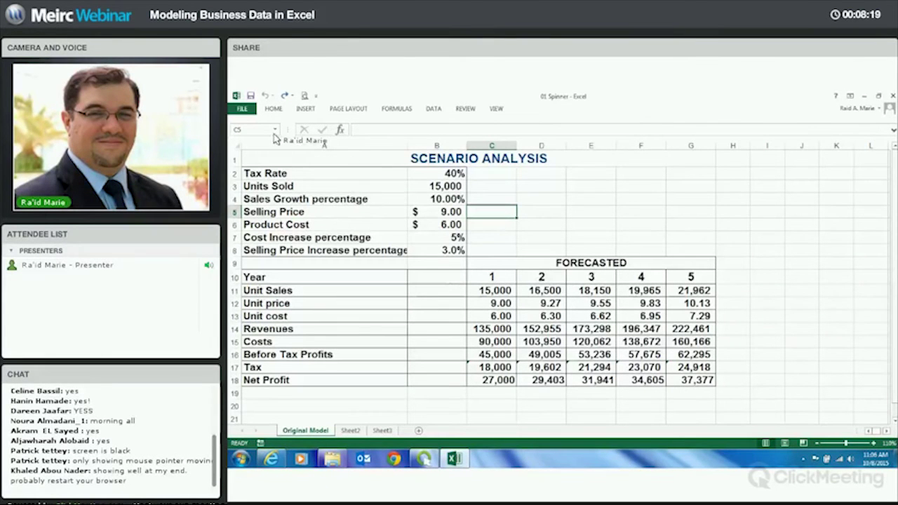
# Enable the Developer tab in Excel's ribbon customization options.
pyautogui.click(243, 110)
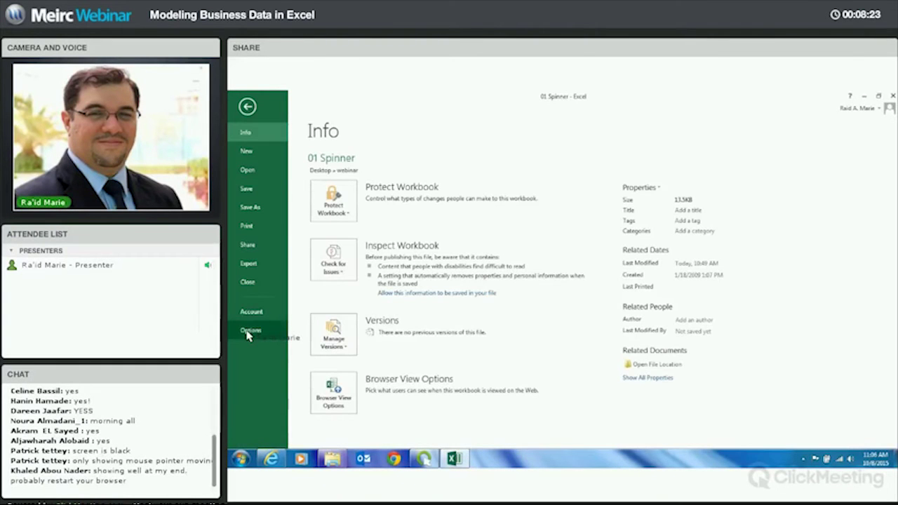
pyautogui.click(247, 332)
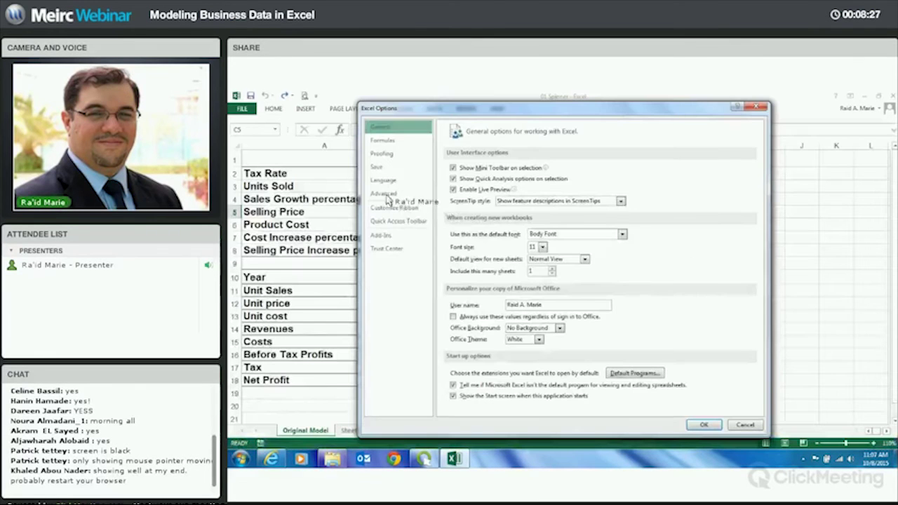
pyautogui.click(403, 211)
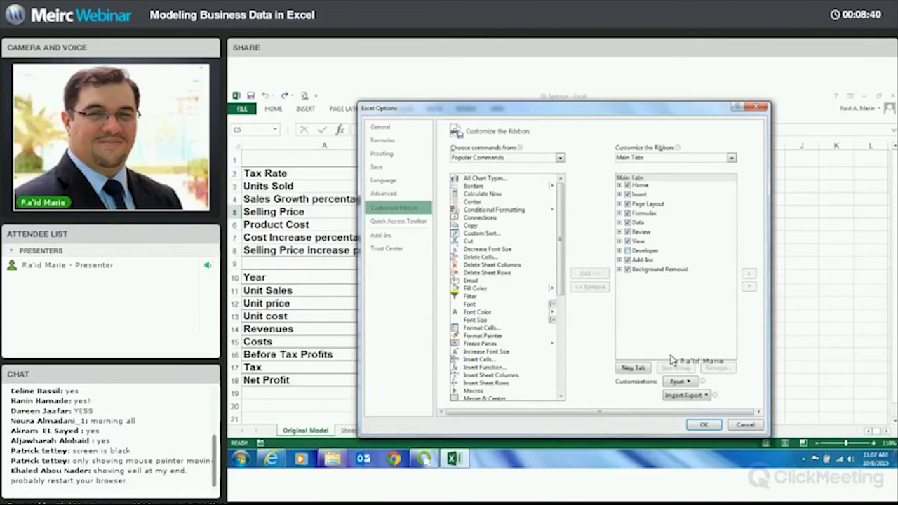
pyautogui.click(699, 425)
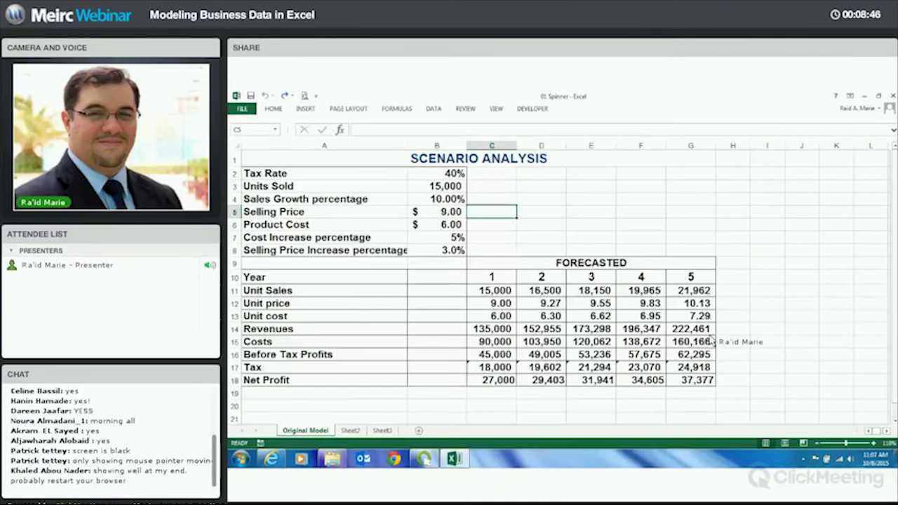
# Insert a Spin Button form control over cell C5, beside the Selling Price value.
pyautogui.click(533, 108)
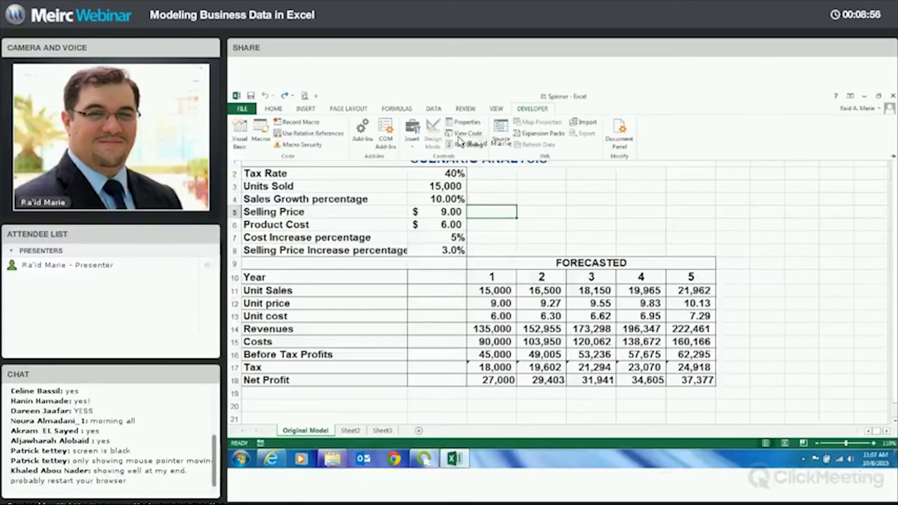
pyautogui.click(413, 149)
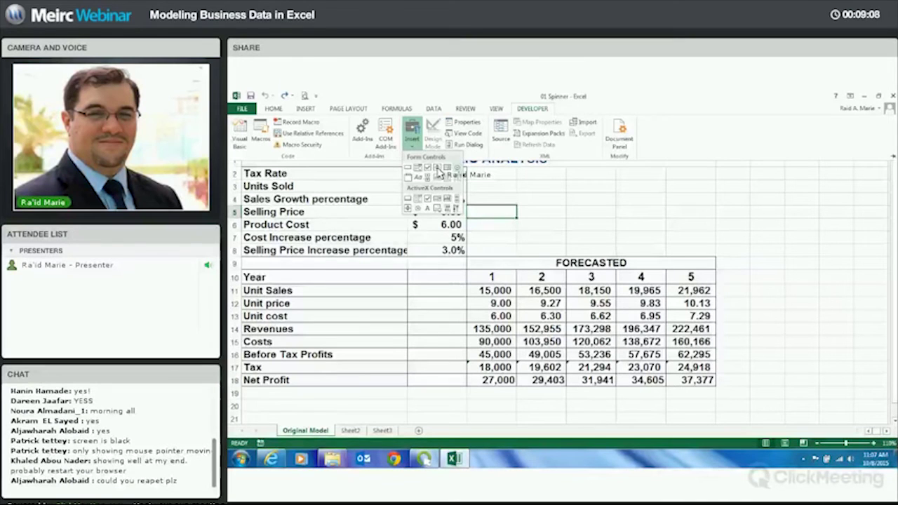
pyautogui.click(437, 171)
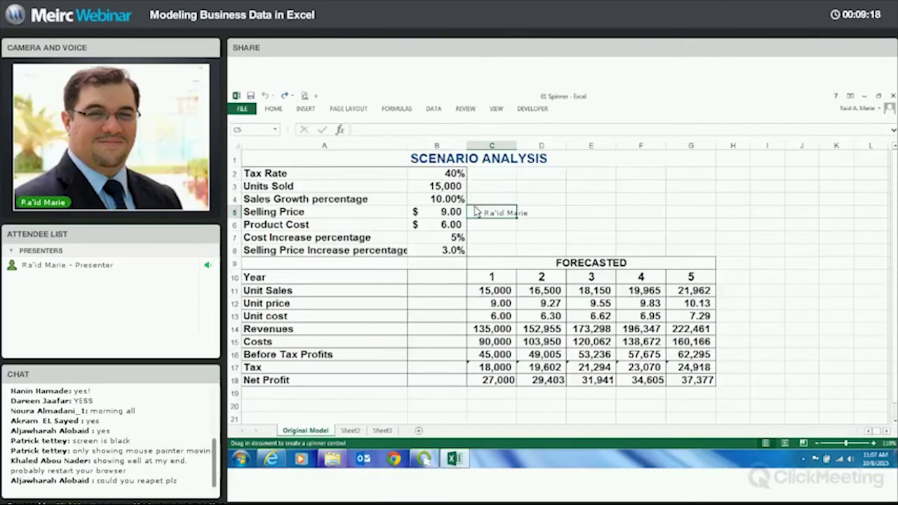
pyautogui.moveTo(468, 207); pyautogui.dragTo(516, 218)
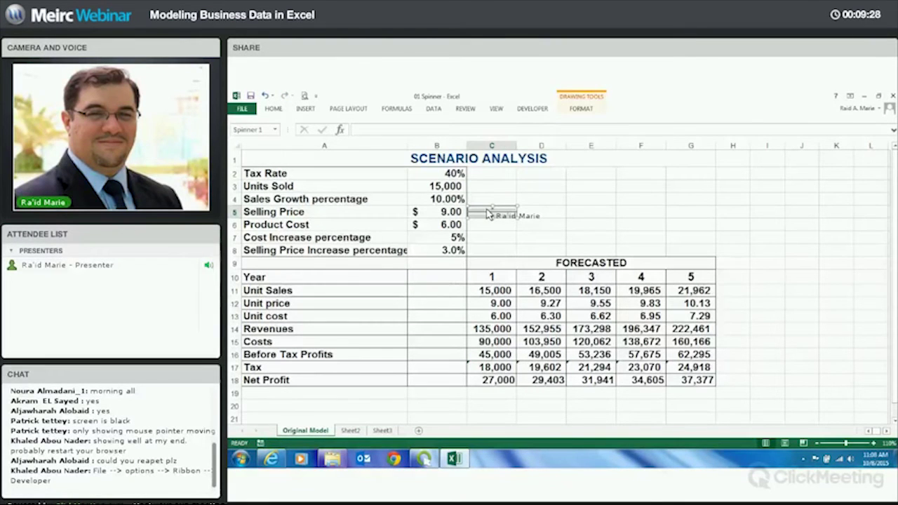
# Link the Selling Price spinner to cell B5 in its control settings and deselect it.
pyautogui.rightClick(487, 213)
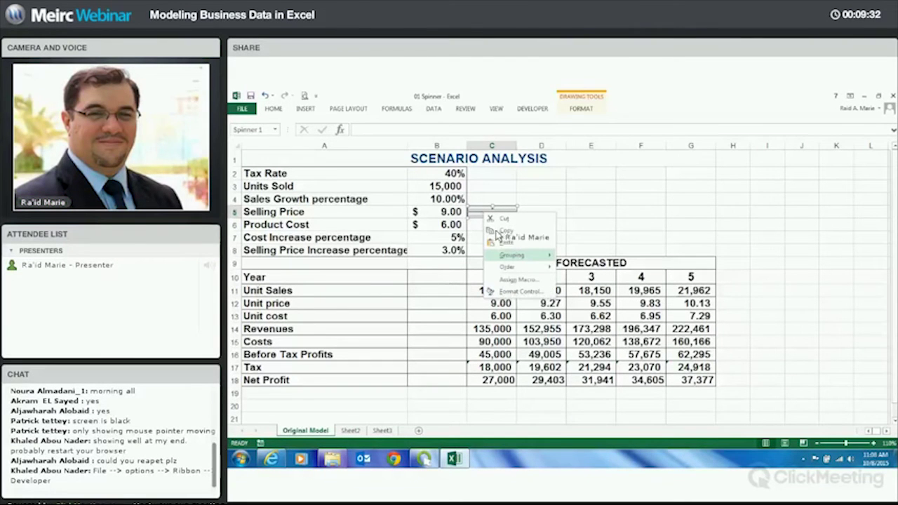
pyautogui.click(512, 292)
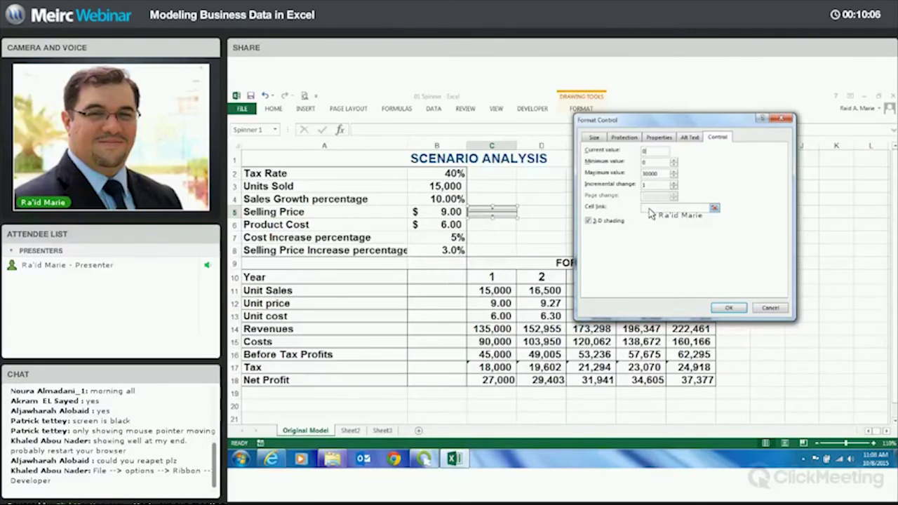
pyautogui.click(650, 208)
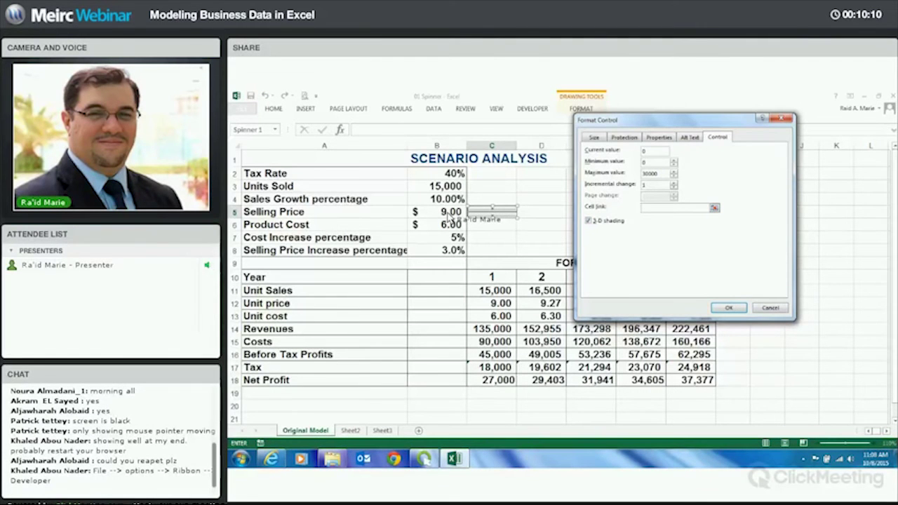
pyautogui.click(444, 218)
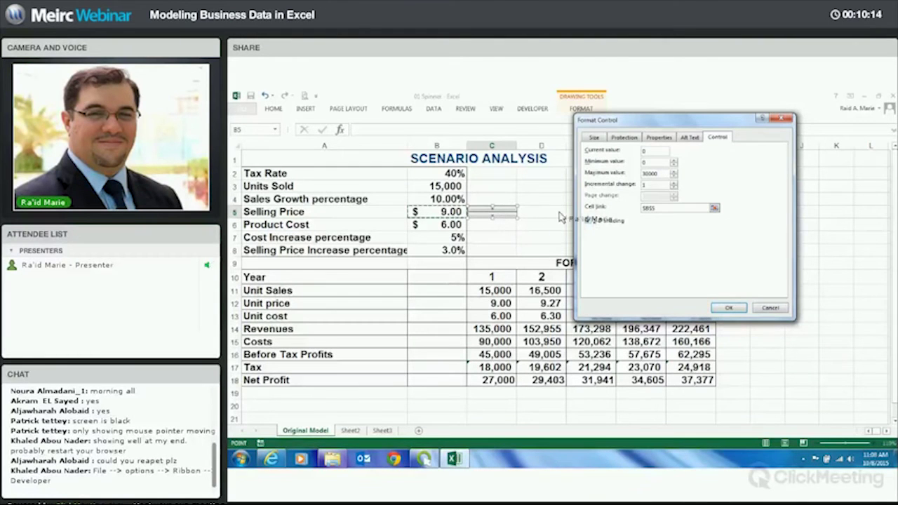
pyautogui.click(729, 303)
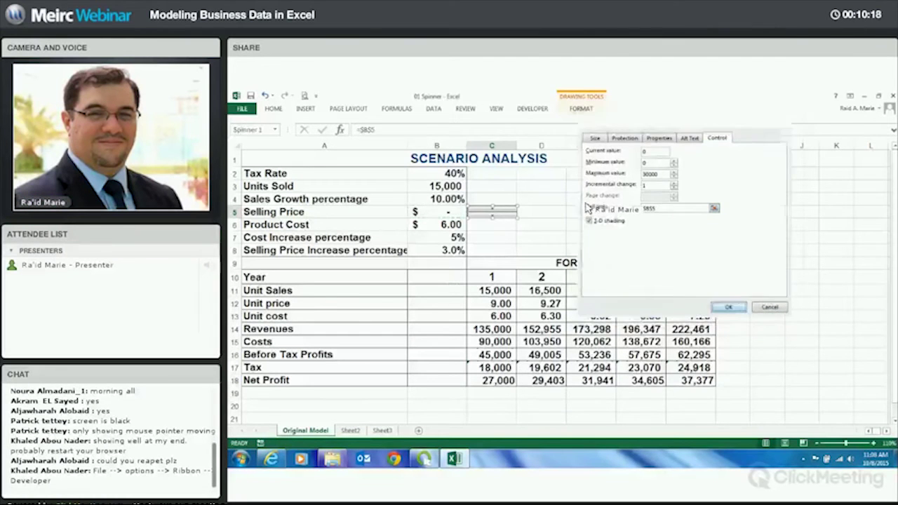
pyautogui.click(586, 203)
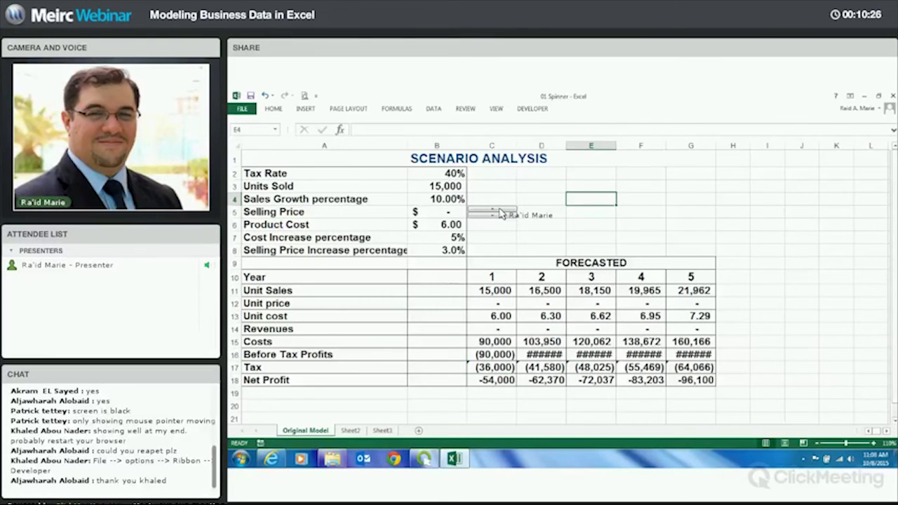
# Raise the selling price to $12.00 using the spinner.
pyautogui.click(499, 209)
pyautogui.click(499, 210)
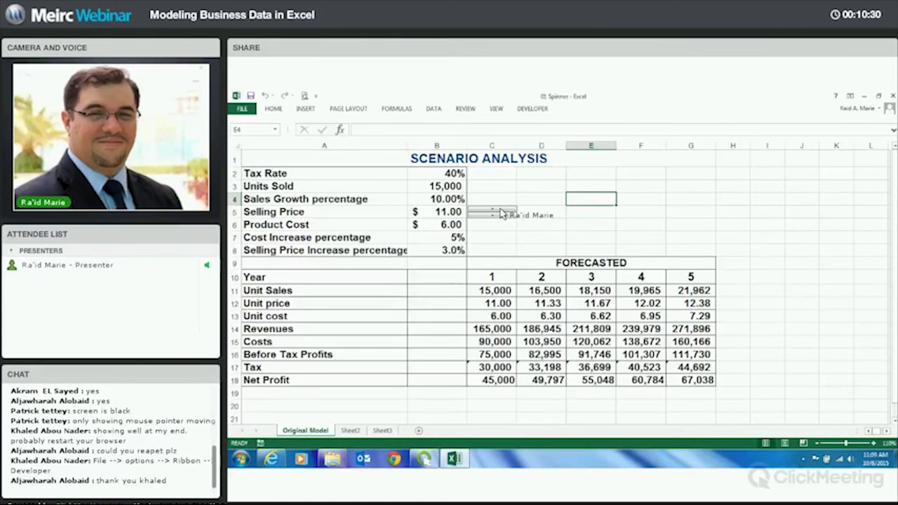
pyautogui.click(500, 211)
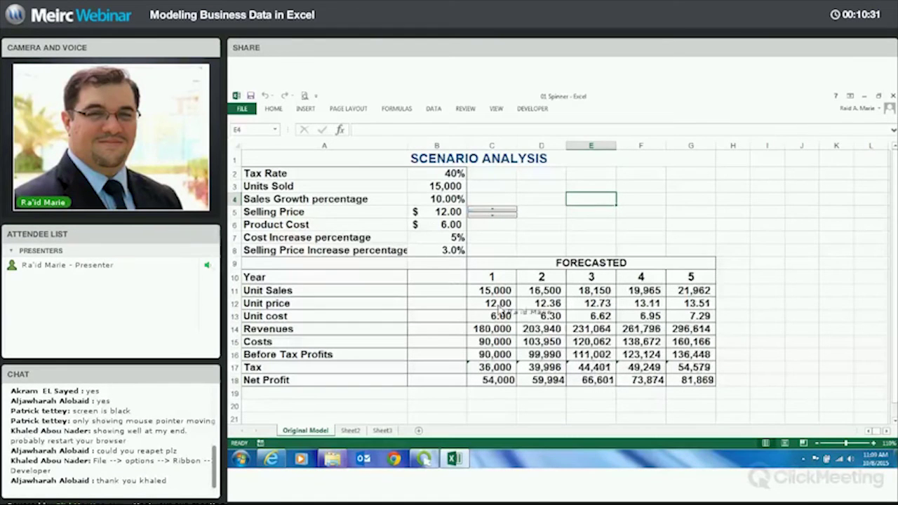
# Enter trial selling prices such as 9 and 2 directly in the Selling Price cell, ending with 12.
pyautogui.click(442, 212)
pyautogui.write('9')
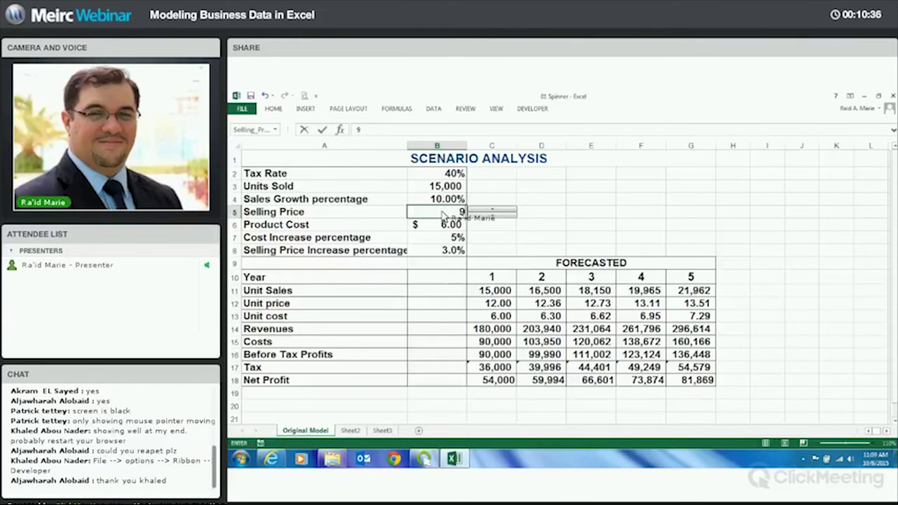
pyautogui.press('Return')
pyautogui.click(442, 212)
pyautogui.write('2')
pyautogui.press('Return')
pyautogui.press('Up')
pyautogui.write('12')
pyautogui.press('Return')
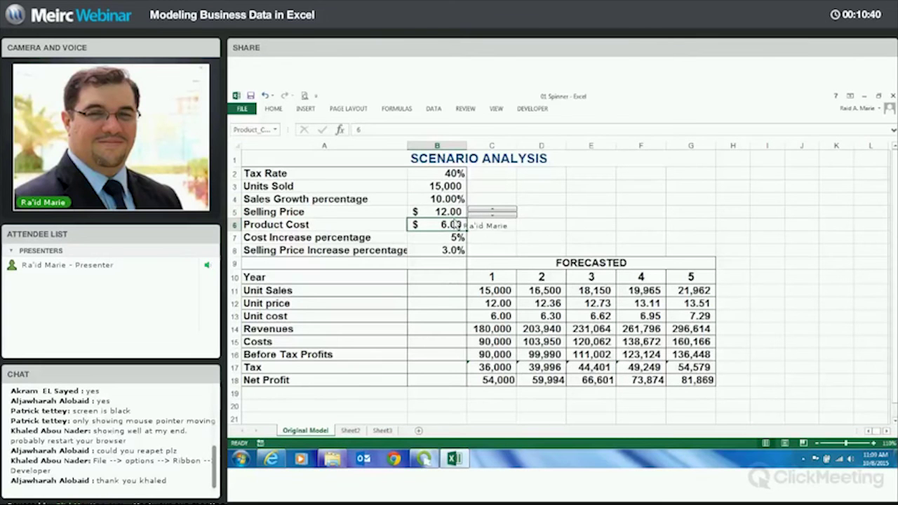
pyautogui.click(426, 210)
pyautogui.press('Return')
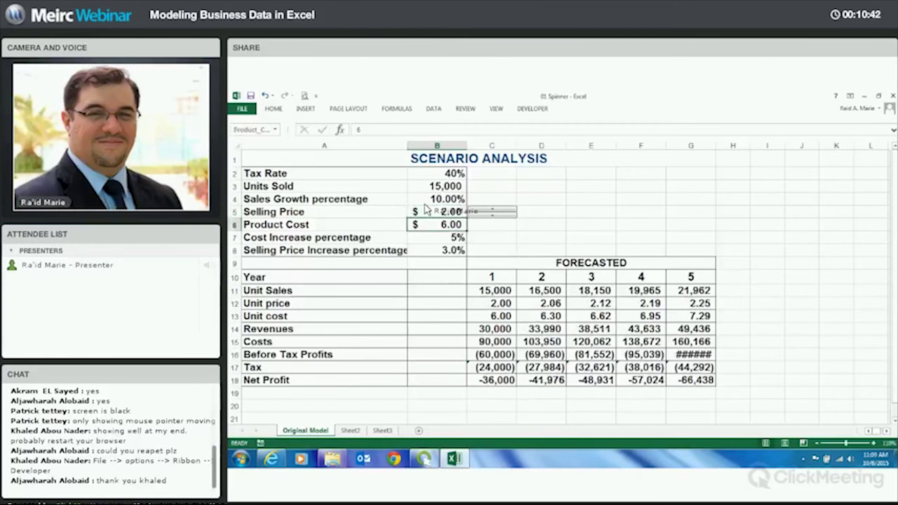
pyautogui.press('Right')
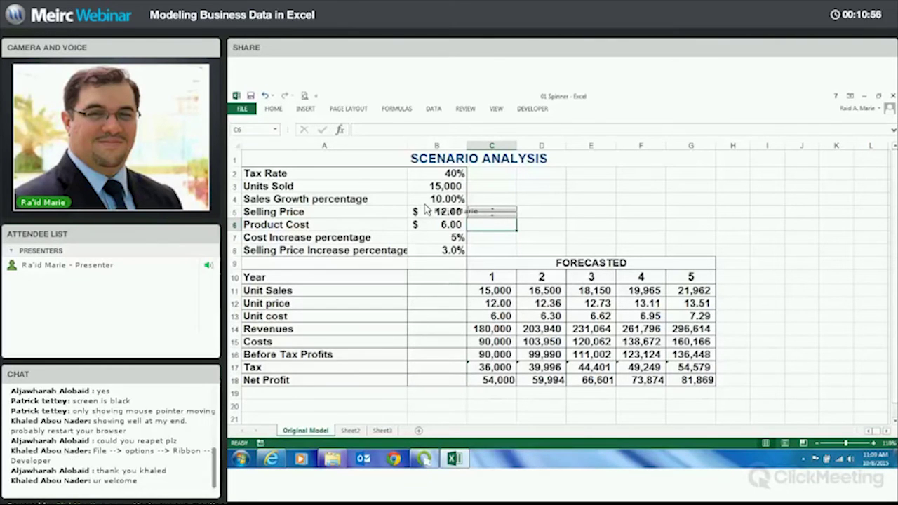
# Lower the selling price to $9.00 using the spinner.
pyautogui.click(492, 213)
pyautogui.click(492, 213)
pyautogui.click(491, 213)
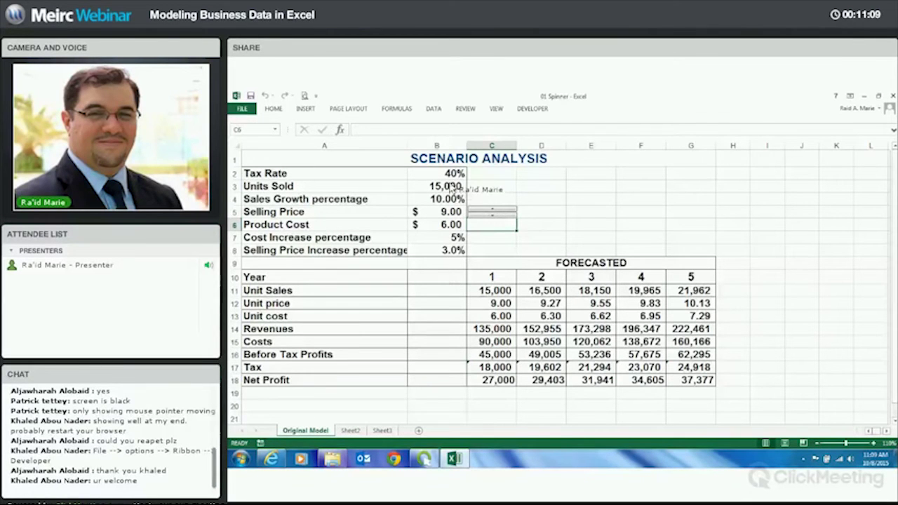
pyautogui.moveTo(453, 174); pyautogui.dragTo(472, 236)
pyautogui.click(484, 225)
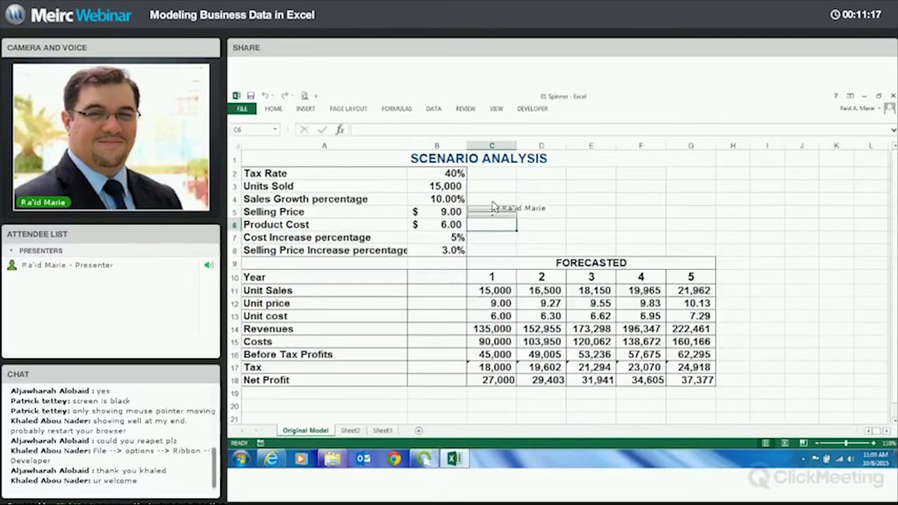
pyautogui.moveTo(455, 188); pyautogui.dragTo(455, 200)
pyautogui.press('Right')
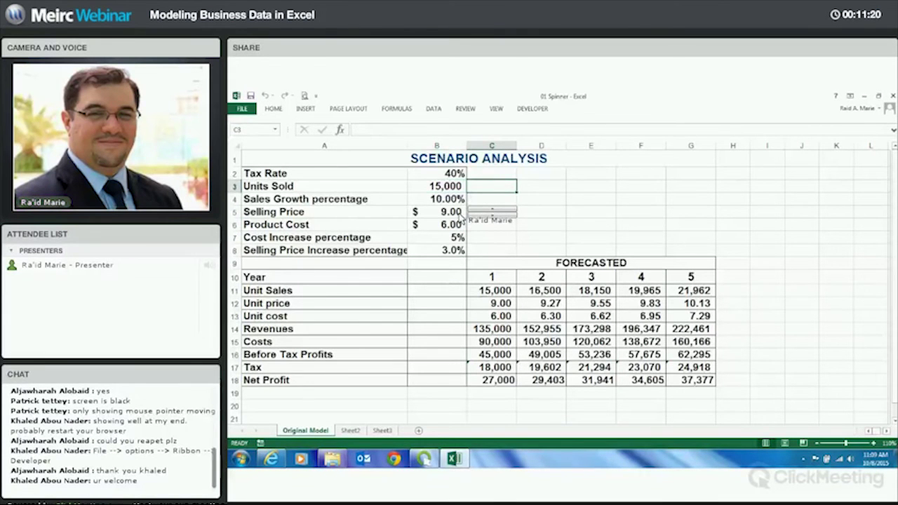
# Insert a second Spin Button form control over cell C3, beside the Units Sold value.
pyautogui.click(531, 110)
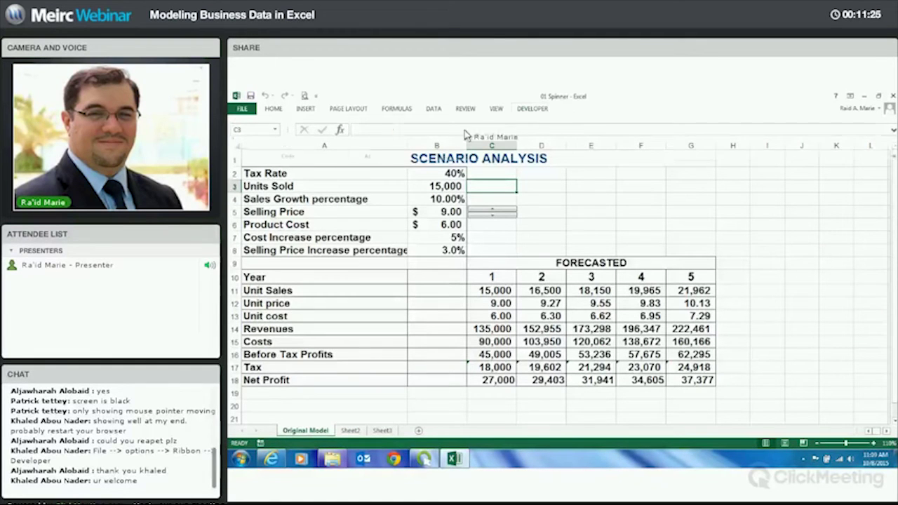
pyautogui.click(413, 151)
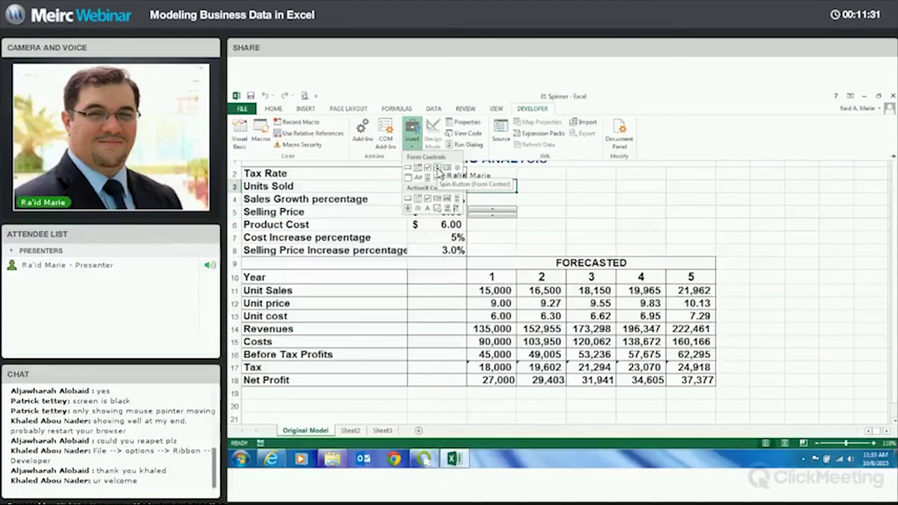
pyautogui.click(437, 170)
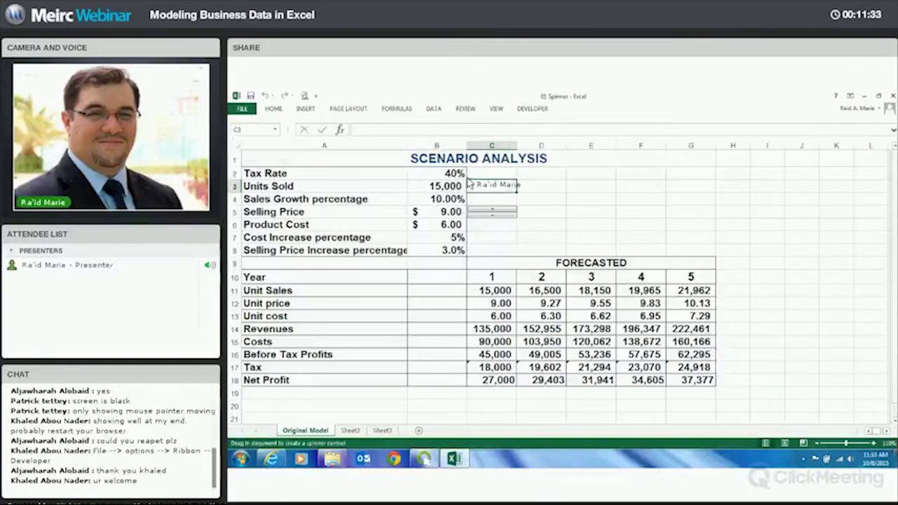
pyautogui.moveTo(475, 183); pyautogui.dragTo(517, 199)
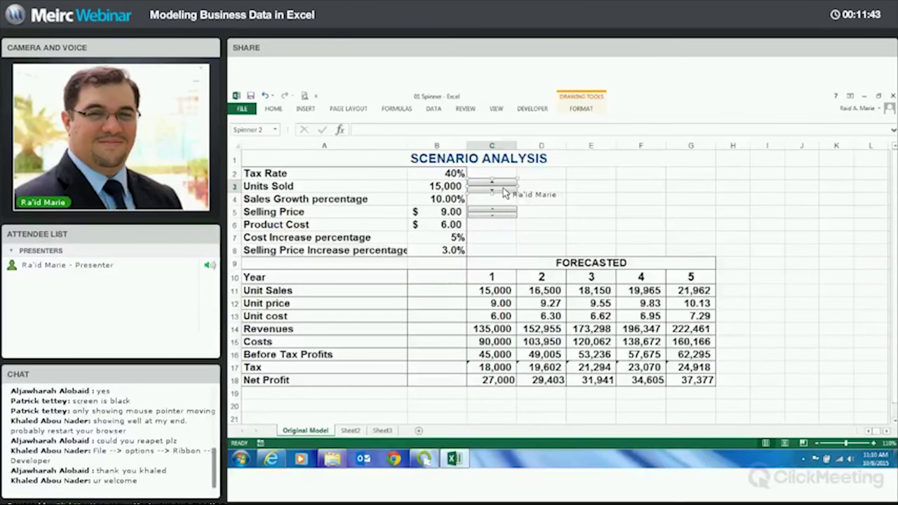
# Link the Units Sold spinner to cell B3 in its Format Control settings.
pyautogui.rightClick(504, 191)
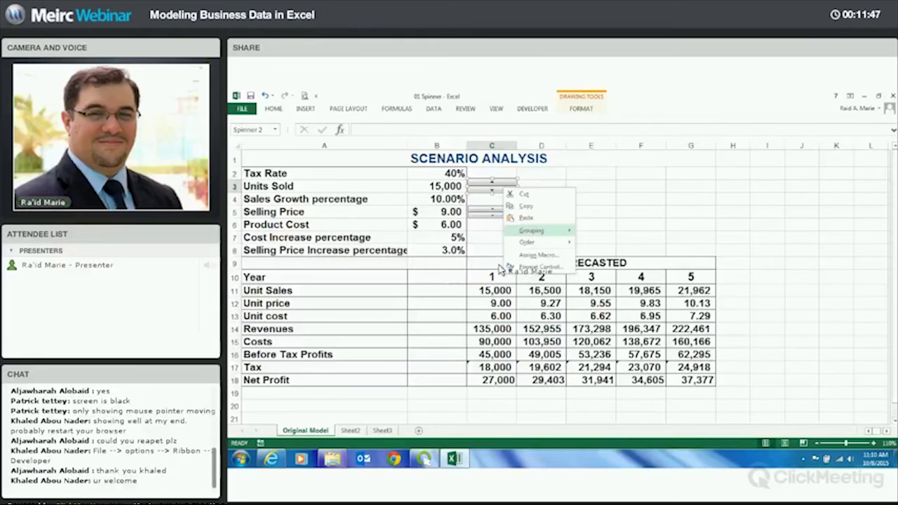
pyautogui.click(538, 266)
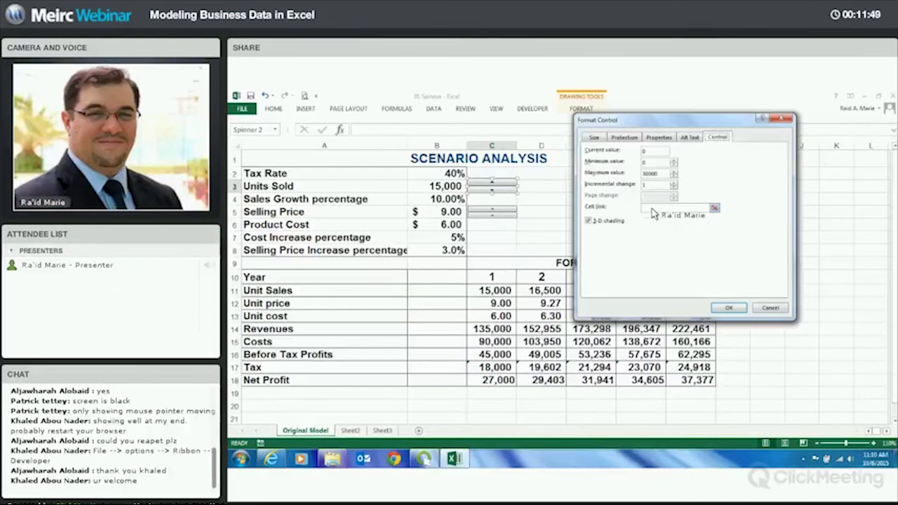
pyautogui.click(448, 187)
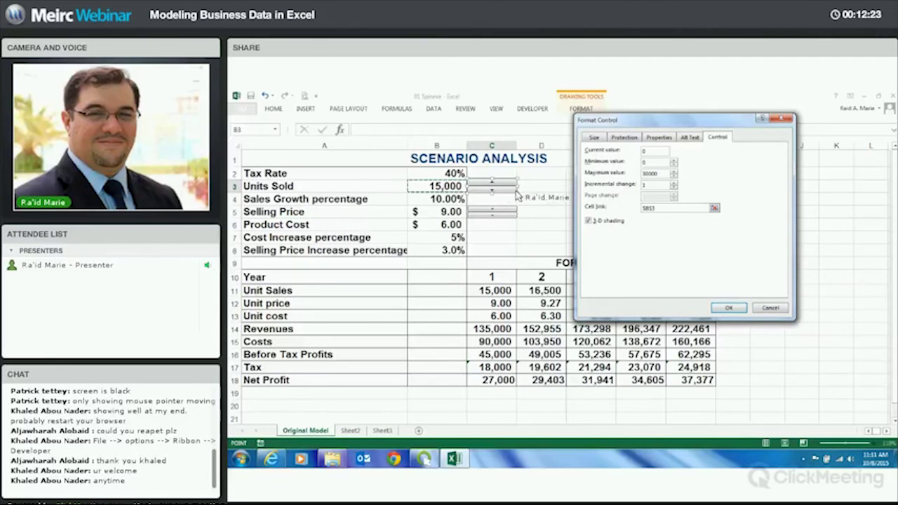
pyautogui.click(651, 209)
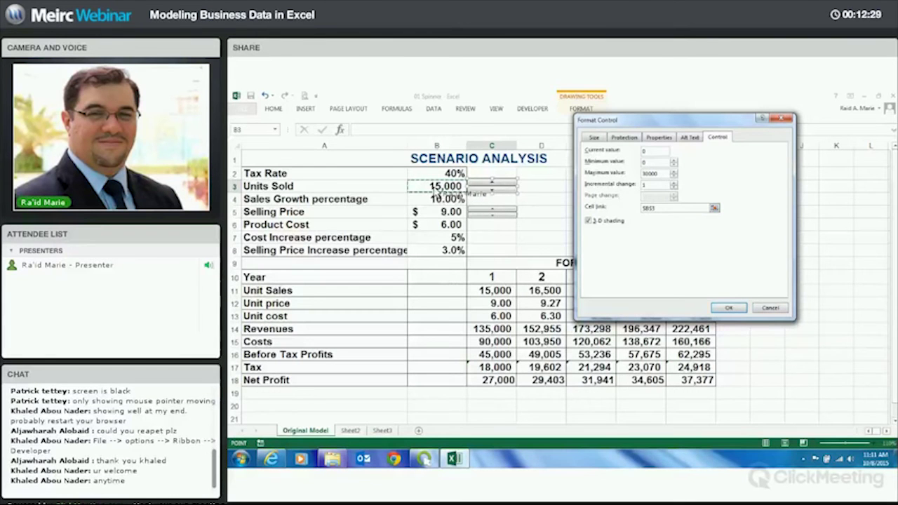
pyautogui.click(576, 220)
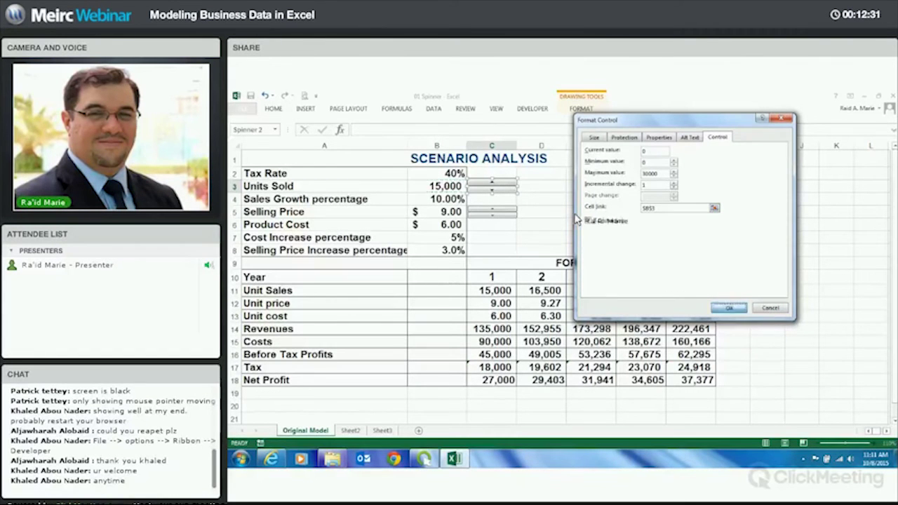
pyautogui.press('Return')
pyautogui.press('Escape')
# Enter 15000 as the Units Sold value in cell B3.
pyautogui.click(452, 190)
pyautogui.write('15,000')
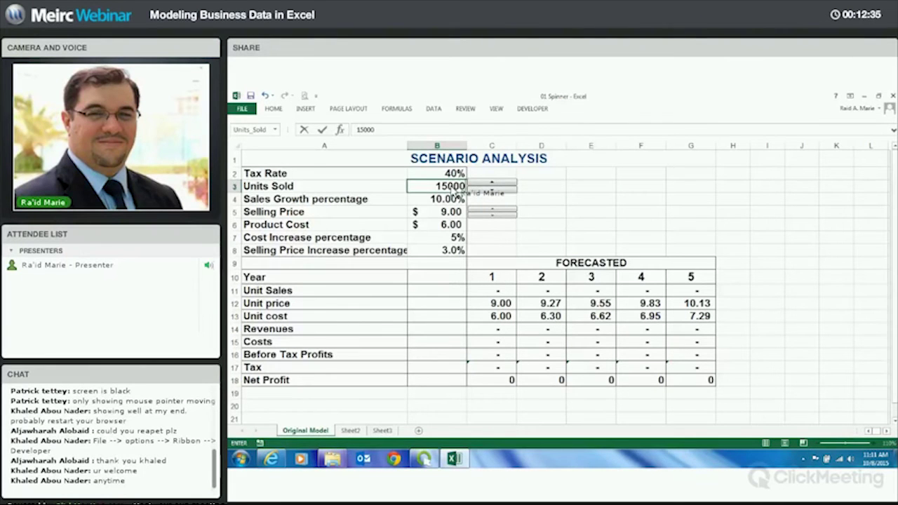
pyautogui.press('Return')
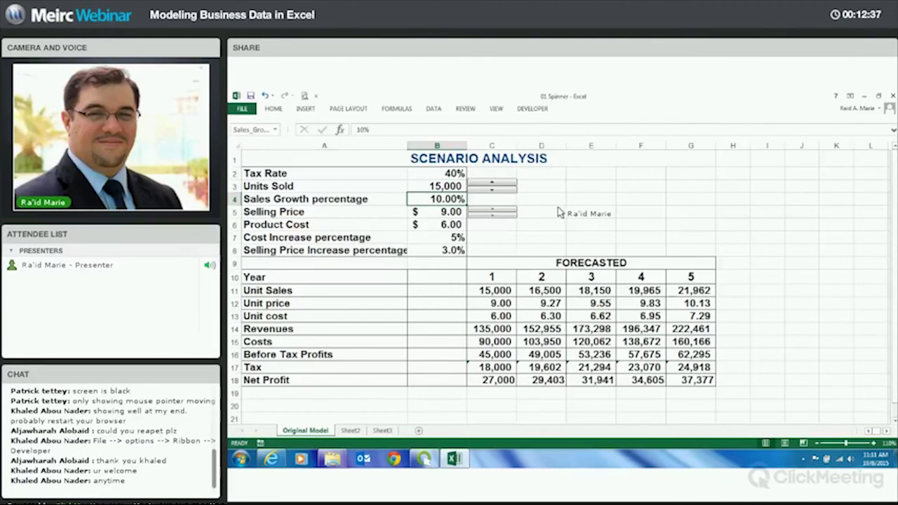
# Lower Units Sold to 14,998 with its spinner and raise it back to 15,000.
pyautogui.click(500, 189)
pyautogui.click(501, 187)
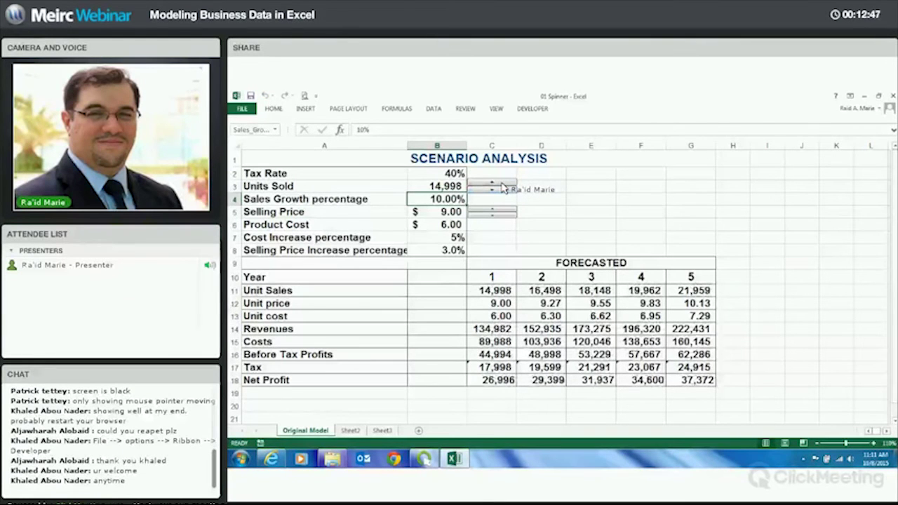
pyautogui.click(501, 183)
pyautogui.click(501, 184)
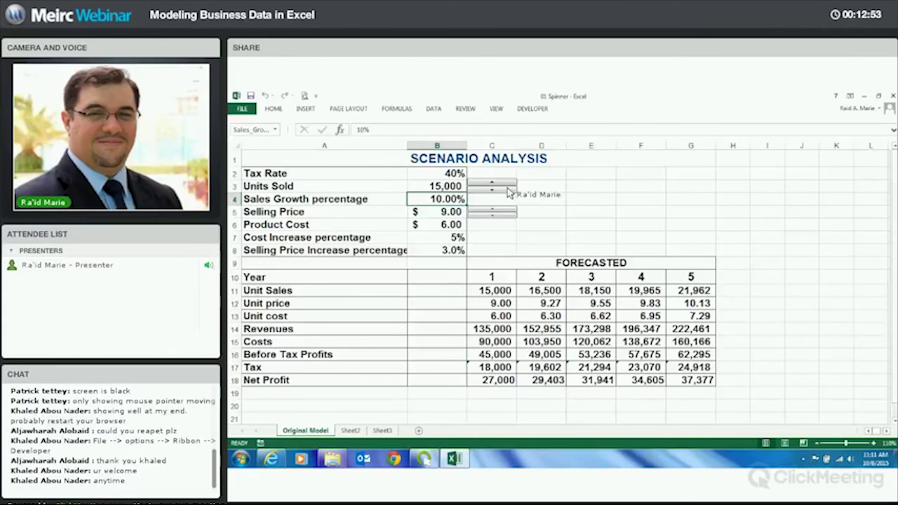
# Set the Units Sold spinner's incremental change to 1000.
pyautogui.rightClick(512, 214)
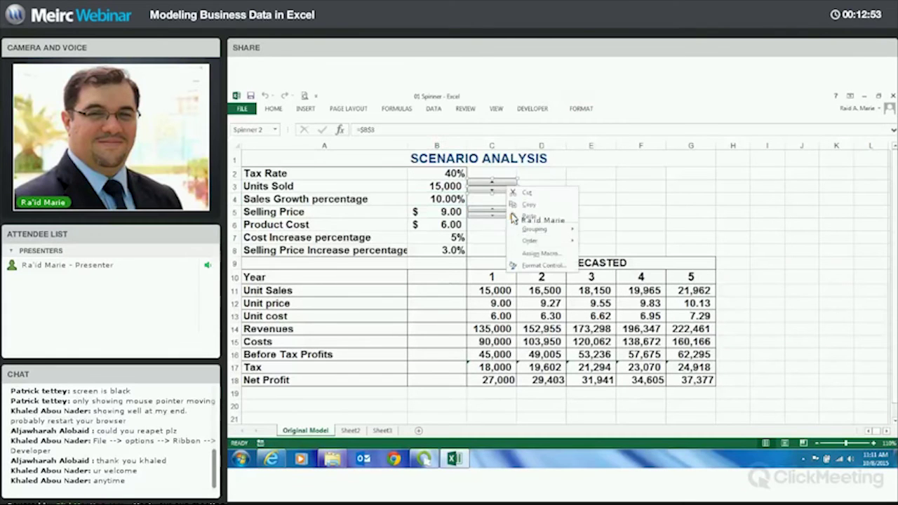
pyautogui.click(540, 266)
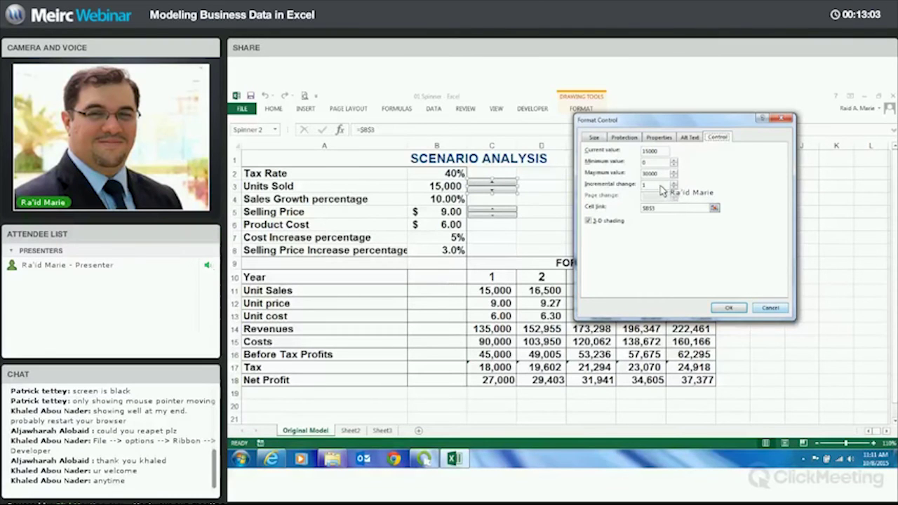
pyautogui.write('000')
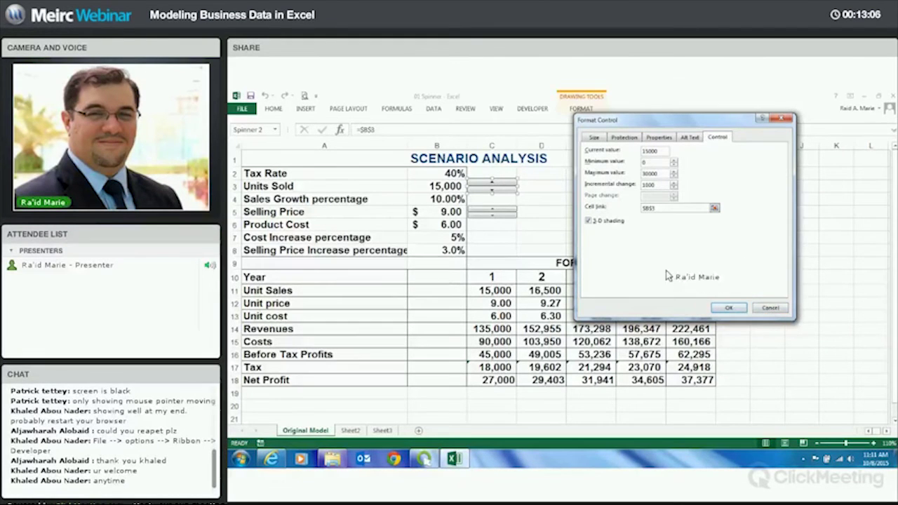
pyautogui.click(728, 308)
pyautogui.click(591, 211)
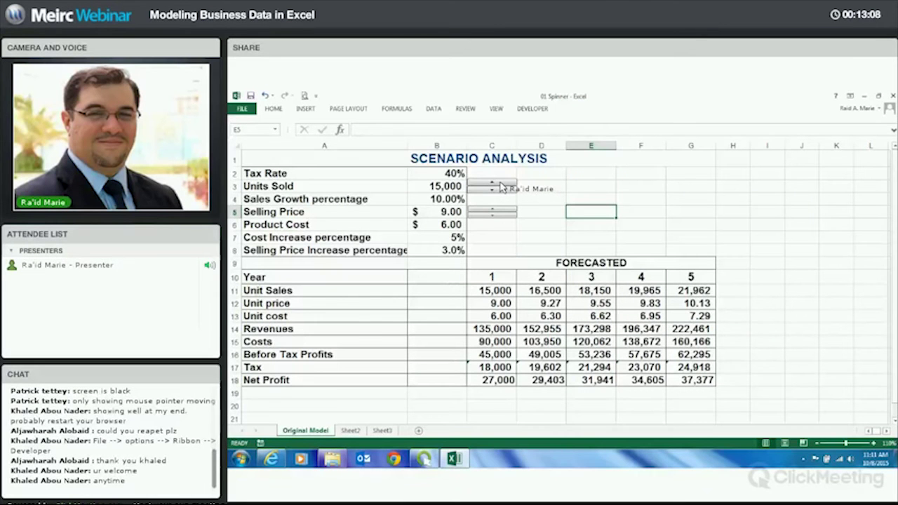
# Raise Units Sold to 30,000 with its spinner, stepping down to 29,000 and back up once.
pyautogui.click(501, 184)
pyautogui.click(501, 184)
pyautogui.click(500, 183)
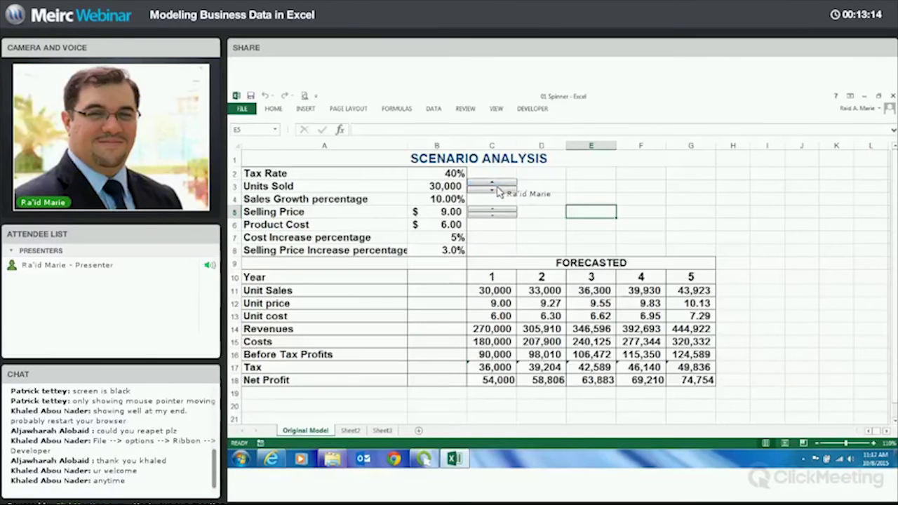
pyautogui.click(497, 190)
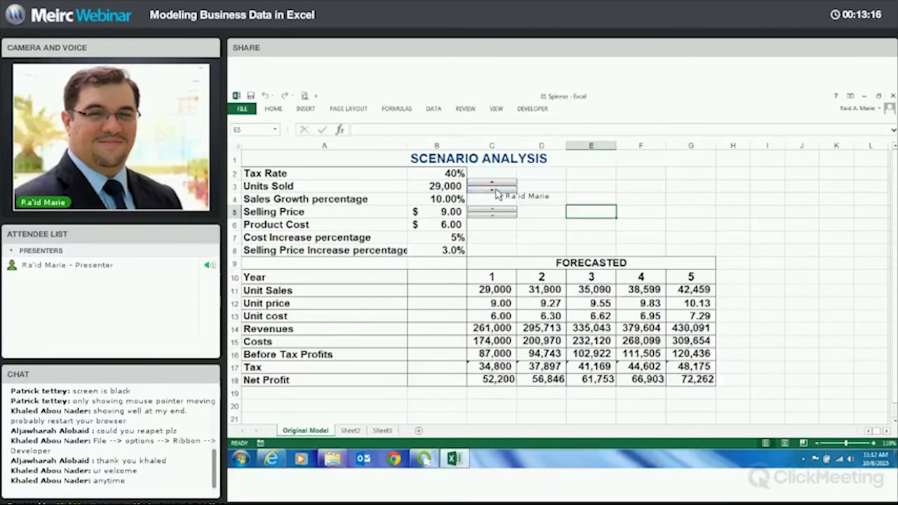
pyautogui.moveTo(496, 192); pyautogui.dragTo(500, 184)
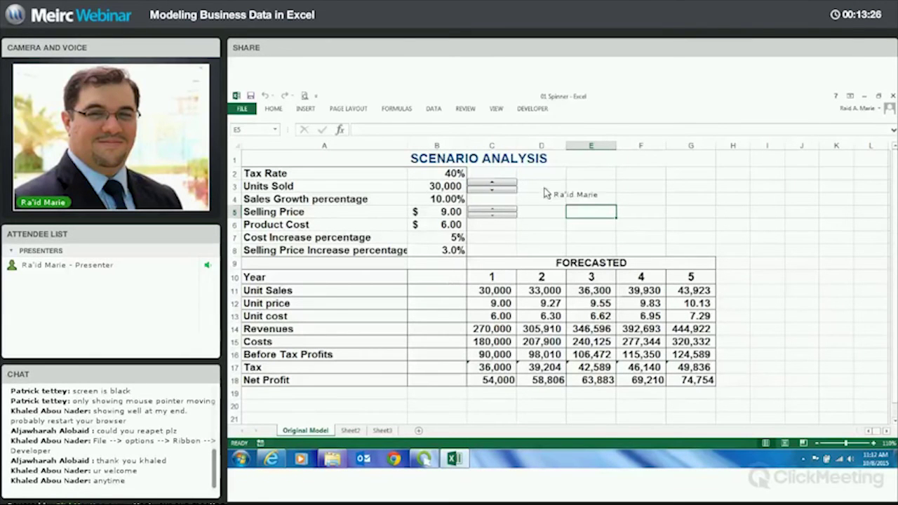
pyautogui.click(499, 184)
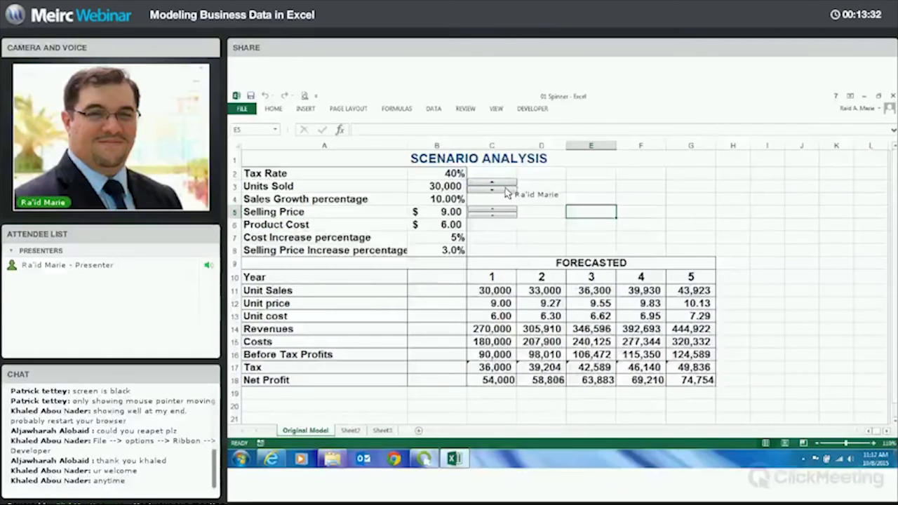
# Set the Units Sold spinner's incremental change back to 1 in its Format Control settings.
pyautogui.keyDown('ctrl'); pyautogui.click(501, 186); pyautogui.keyUp('ctrl')
pyautogui.rightClick(502, 186)
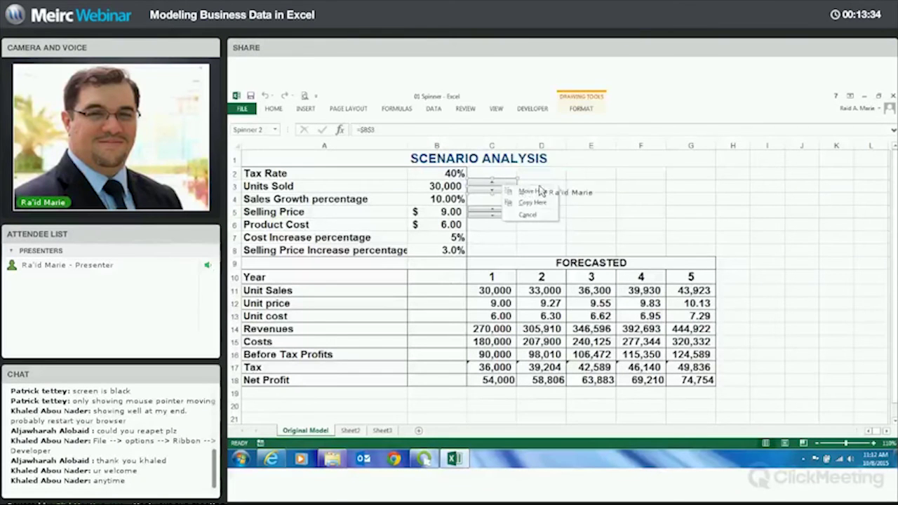
pyautogui.click(519, 193)
pyautogui.rightClick(504, 191)
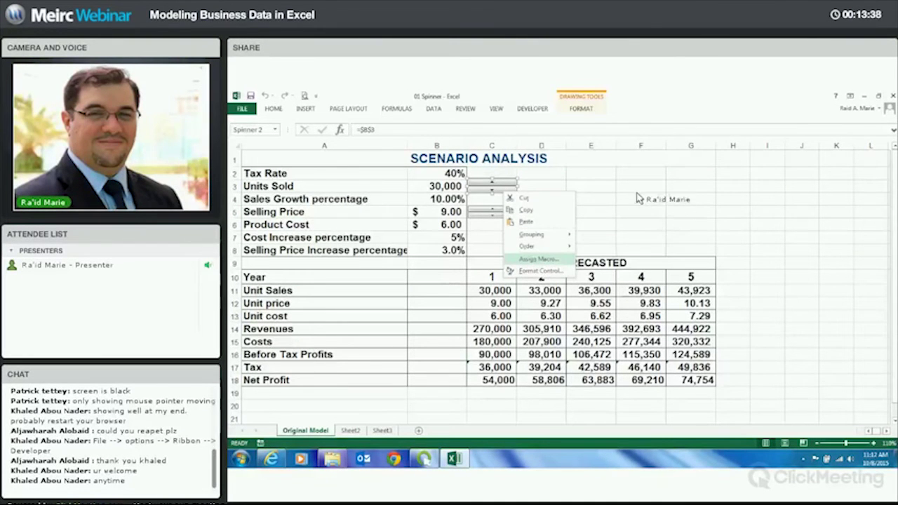
pyautogui.press('Down')
pyautogui.press('Return')
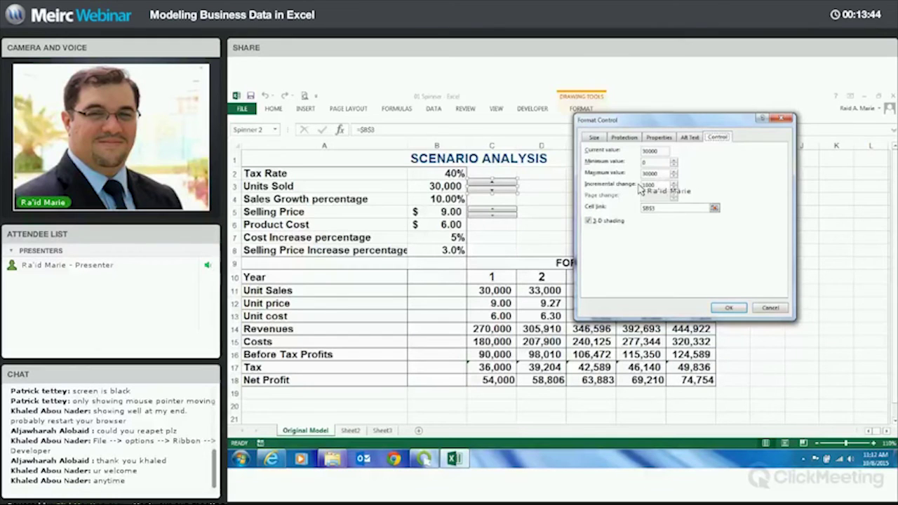
pyautogui.click(673, 176)
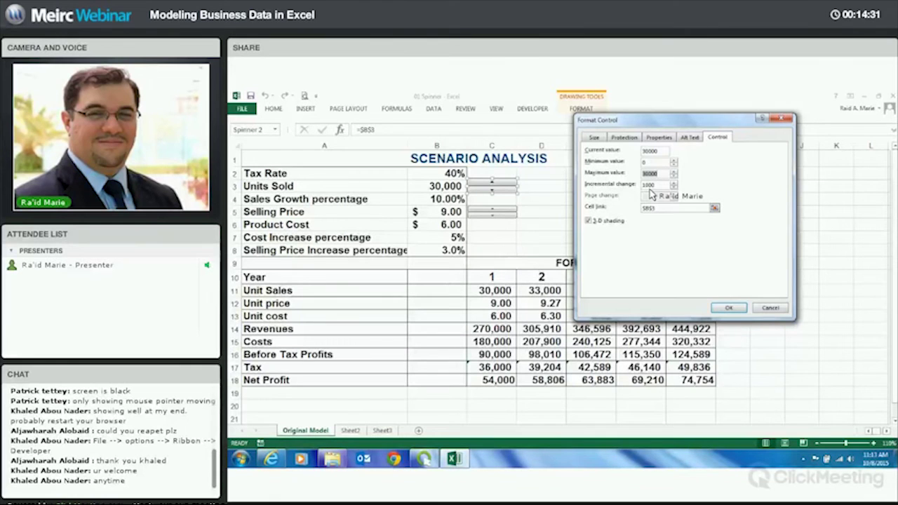
pyautogui.click(659, 187)
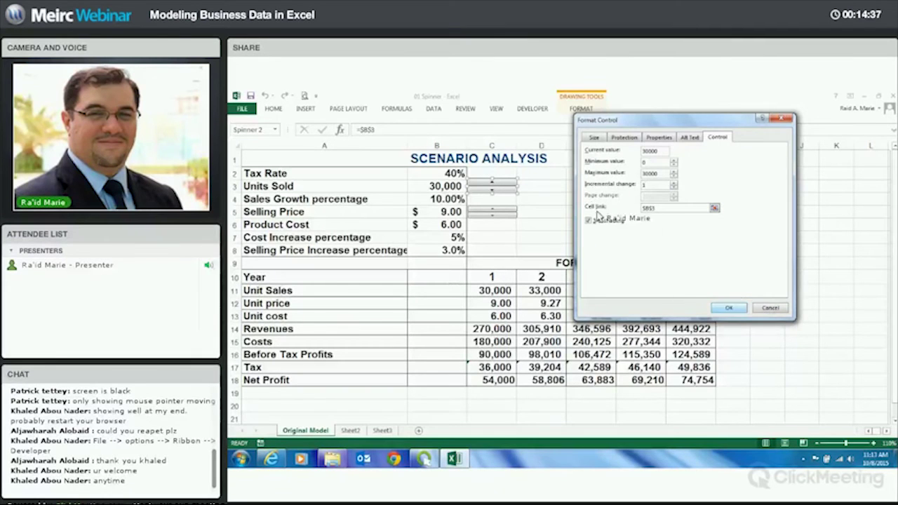
pyautogui.press('Return')
# Reset the Units Sold value to 15000.
pyautogui.click(456, 189)
pyautogui.write('15000')
pyautogui.click(531, 191)
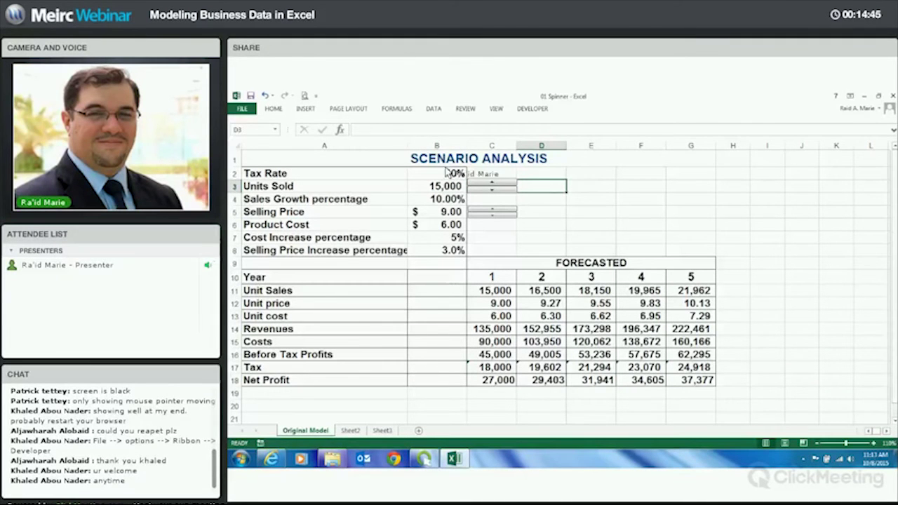
# Fill helper cell D3 with yellow and enter 15 in it.
pyautogui.click(281, 110)
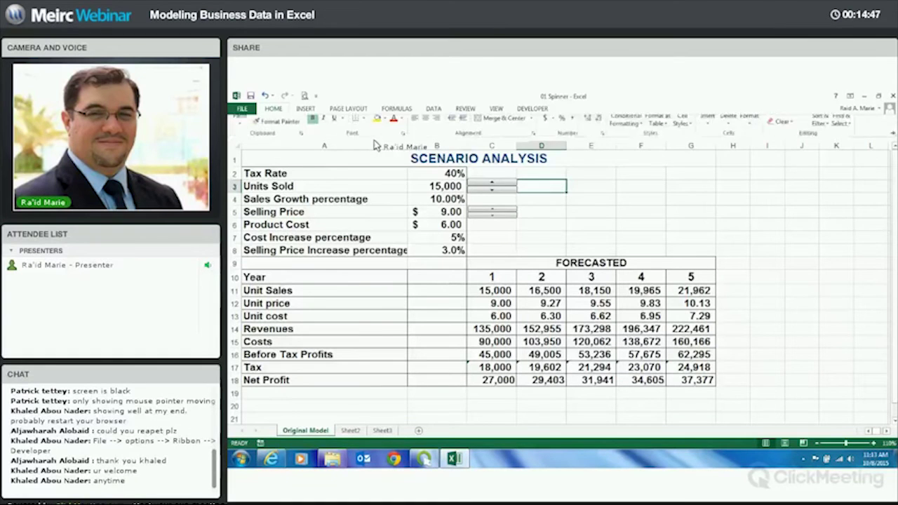
pyautogui.click(376, 118)
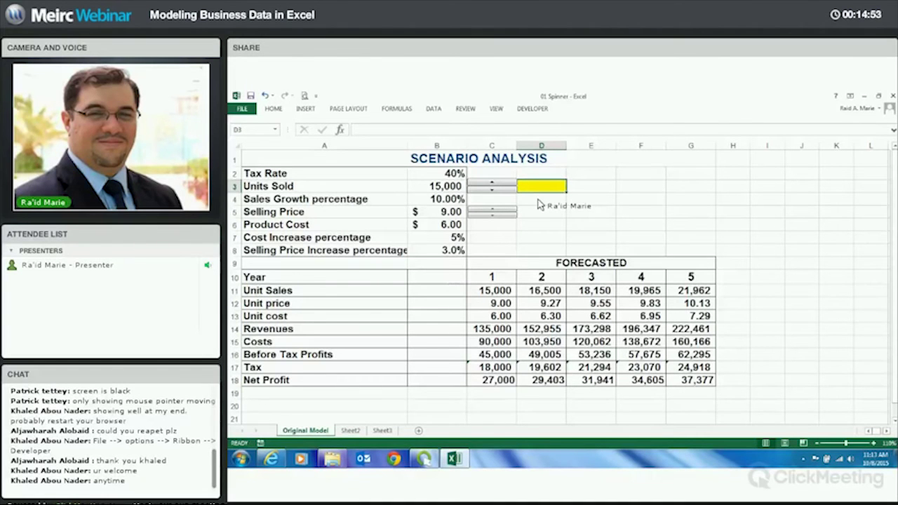
pyautogui.write('15')
pyautogui.press('Return')
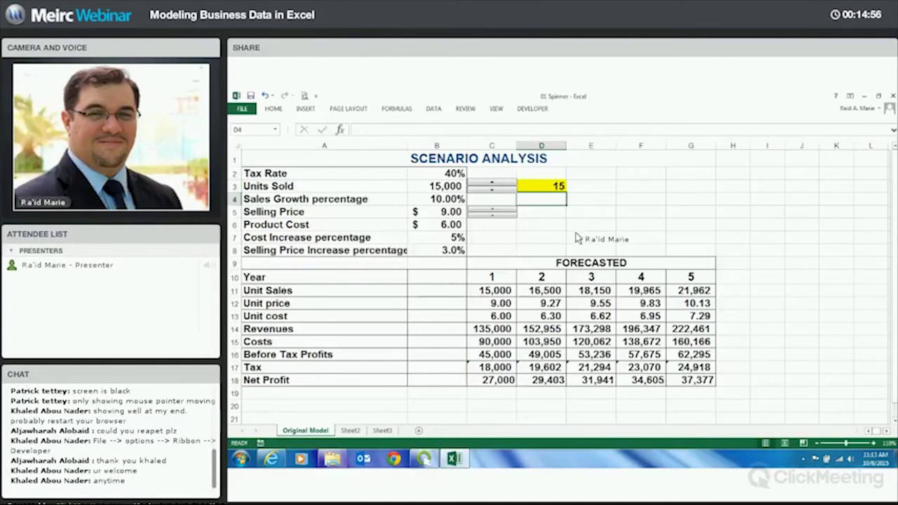
pyautogui.click(542, 187)
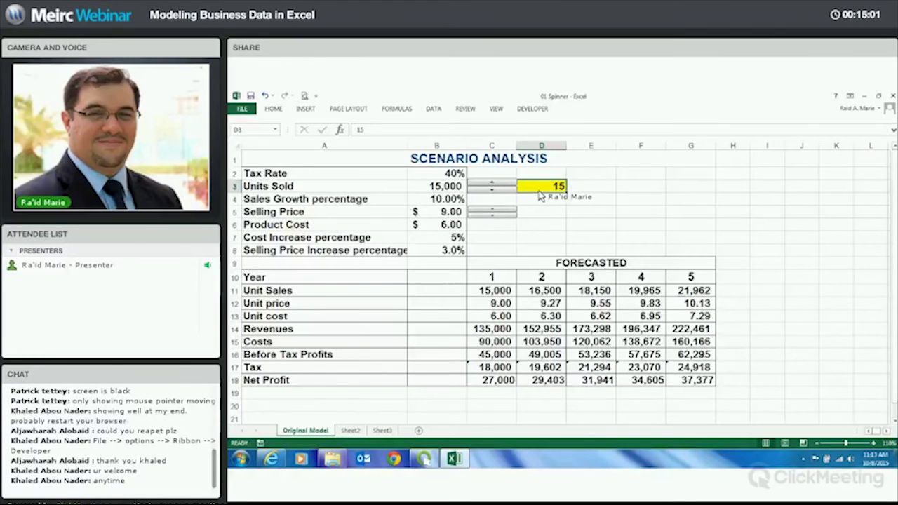
# Replace the Units Sold value in B3 with the formula =D3*1000.
pyautogui.click(454, 189)
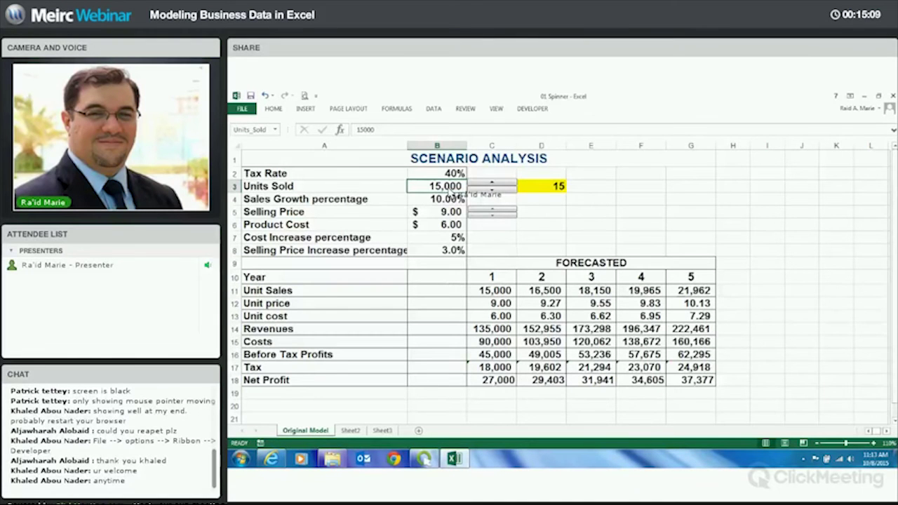
pyautogui.write('=')
pyautogui.click(545, 188)
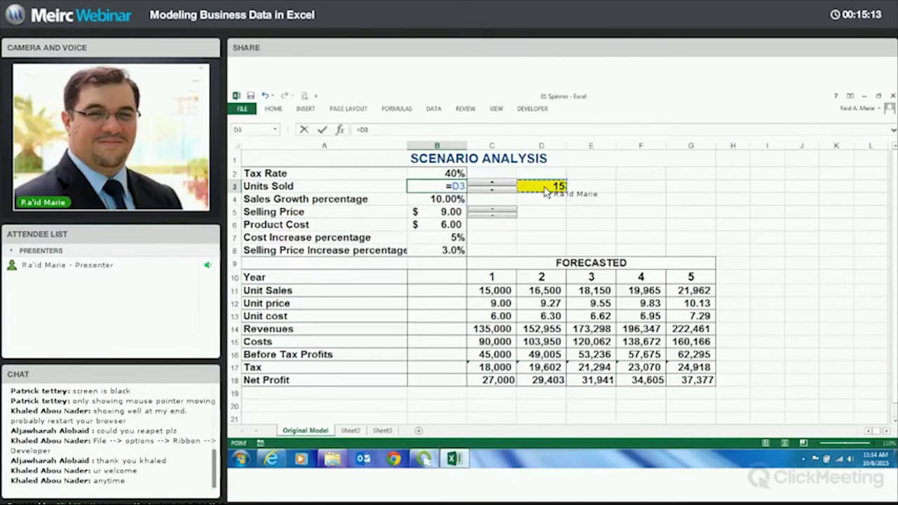
pyautogui.write('*1000')
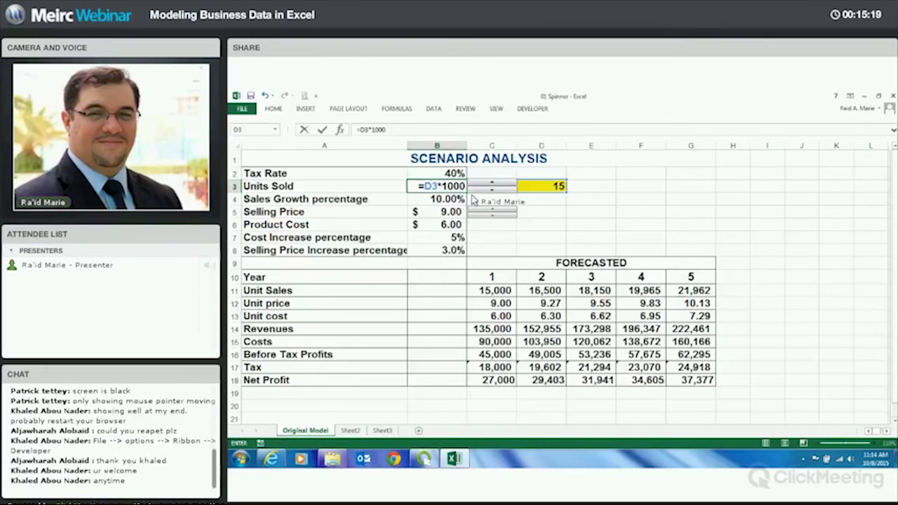
# Change helper cell D3 to 16 and check the Units Sold formula in B3.
pyautogui.click(546, 188)
pyautogui.write('16')
pyautogui.press('Return')
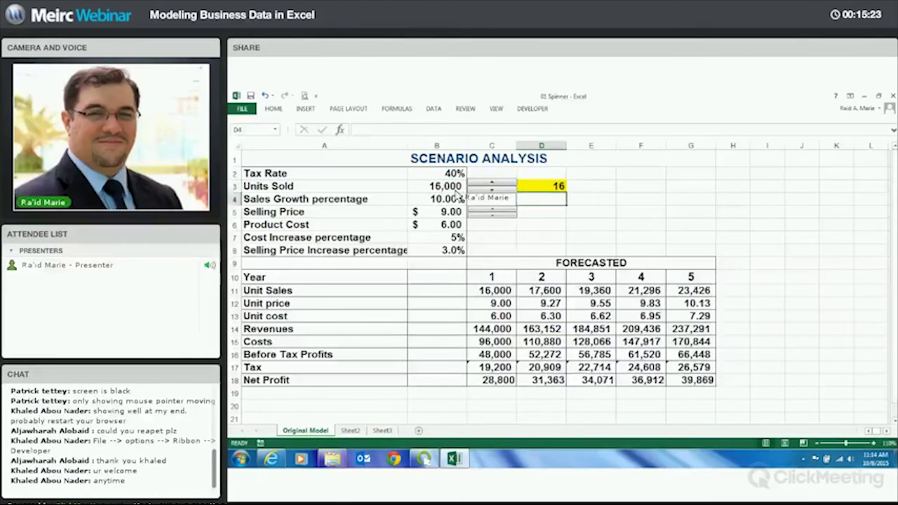
pyautogui.click(457, 188)
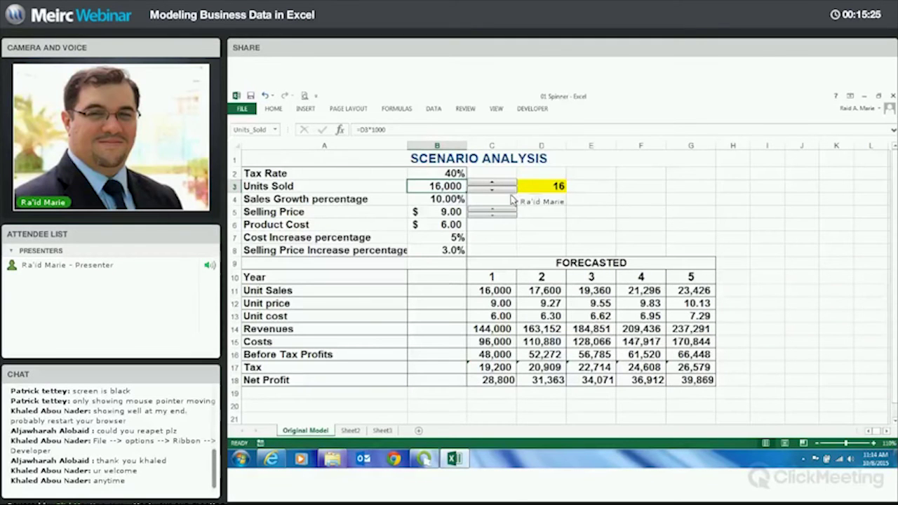
# Change the cell link of the Units Sold spin button to helper cell $D$3 and deselect the control.
pyautogui.rightClick(502, 193)
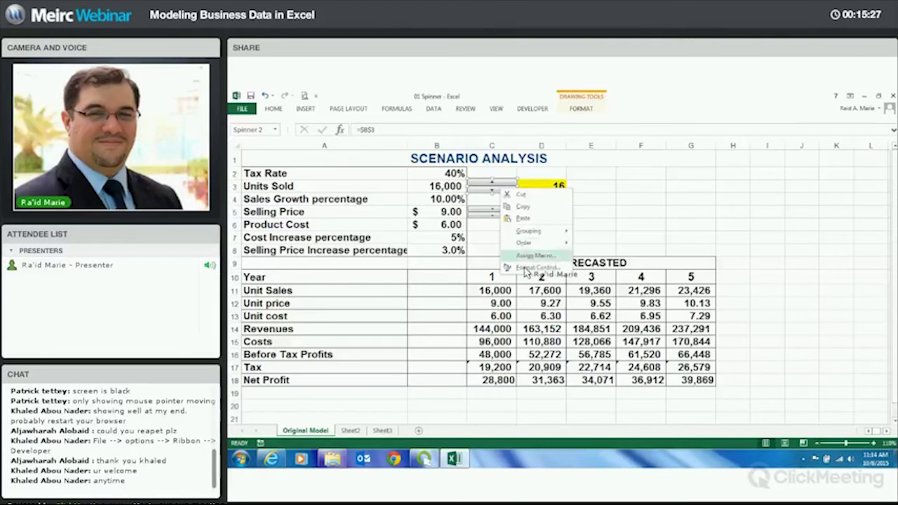
pyautogui.click(536, 267)
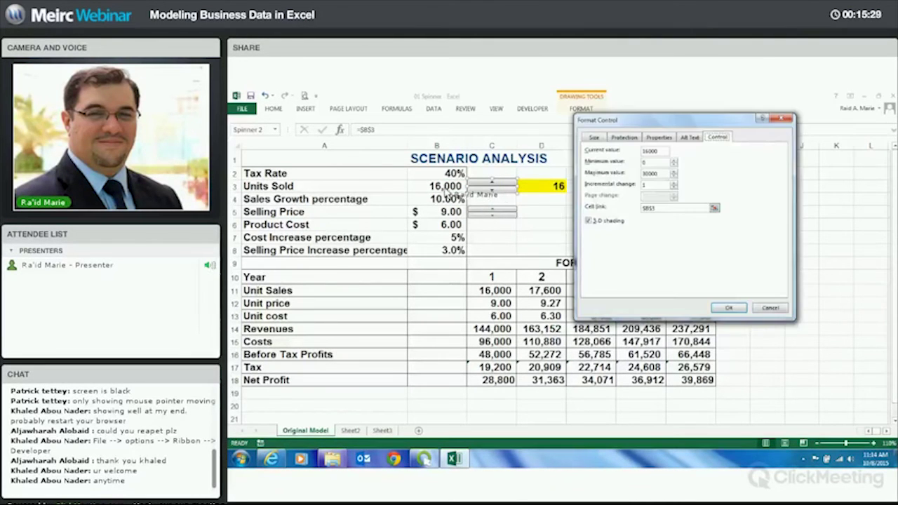
pyautogui.click(655, 208)
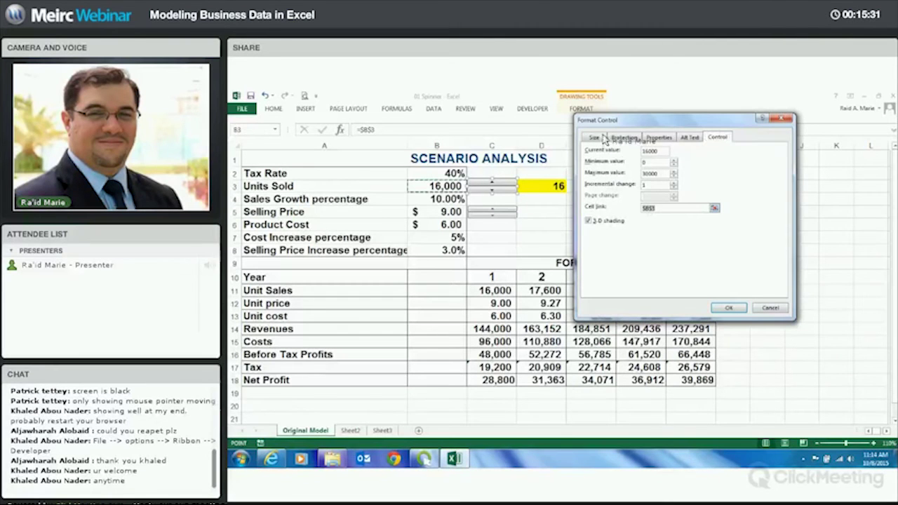
pyautogui.moveTo(603, 136); pyautogui.dragTo(673, 161)
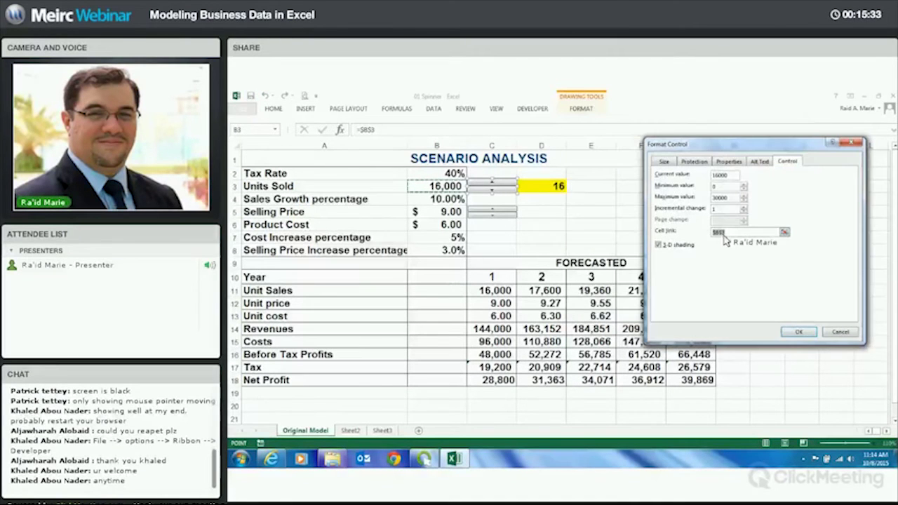
pyautogui.click(556, 193)
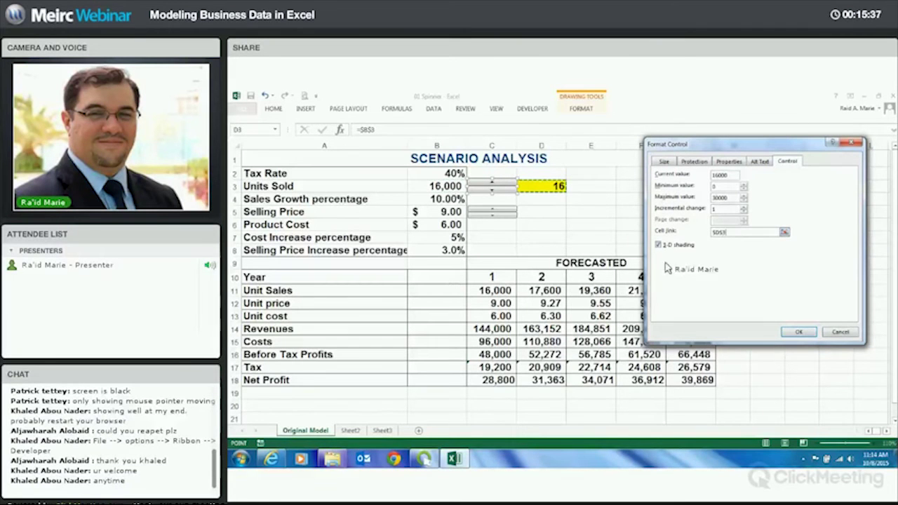
pyautogui.click(798, 332)
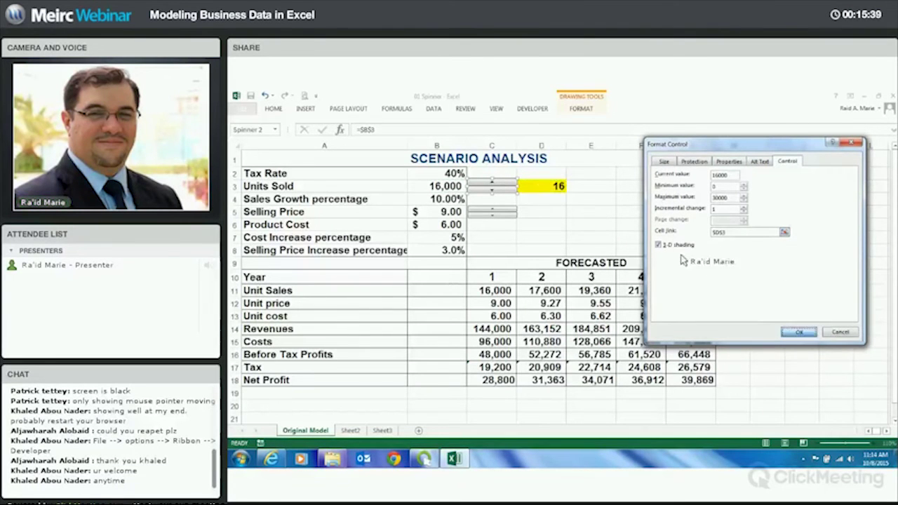
pyautogui.click(585, 213)
pyautogui.click(460, 191)
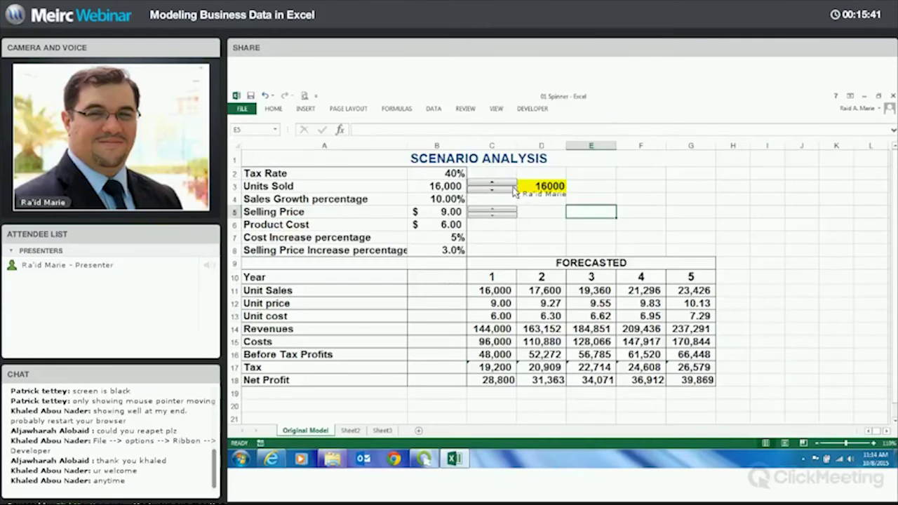
# Set helper cell D3 to 17.
pyautogui.rightClick(549, 188)
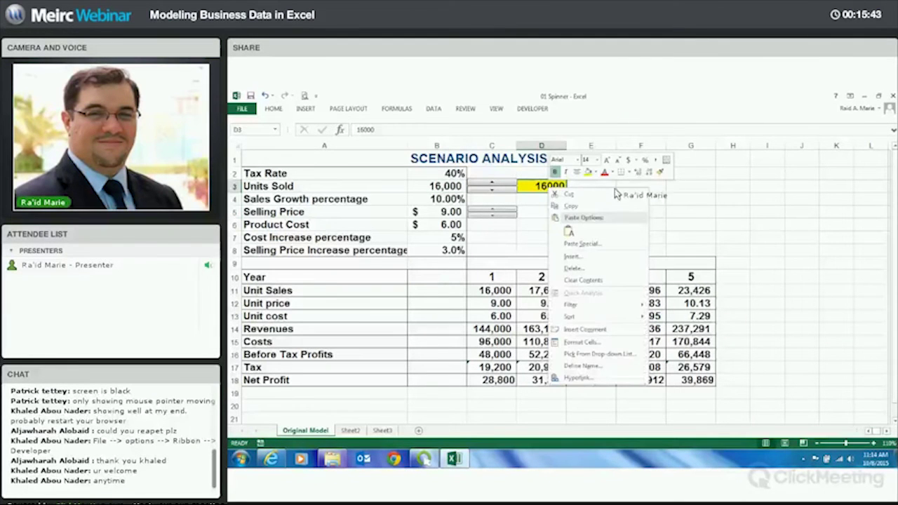
pyautogui.press('Escape')
pyautogui.rightClick(541, 186)
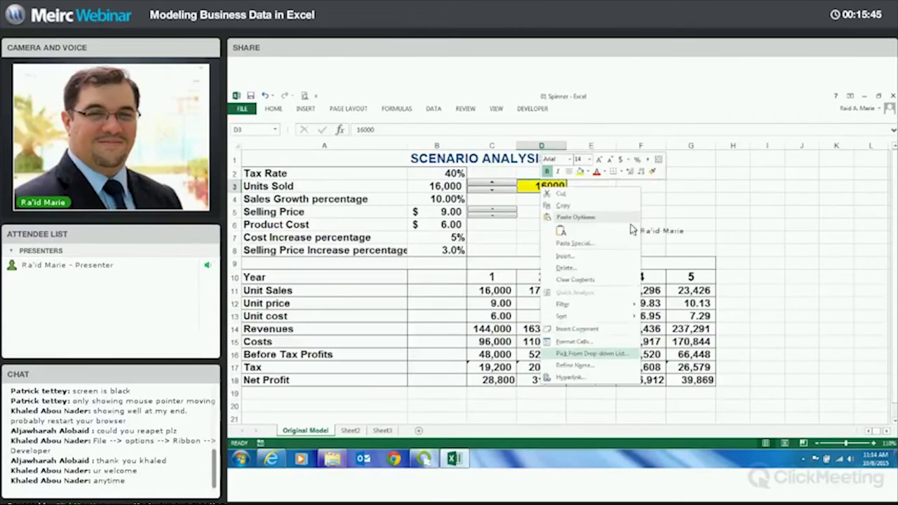
pyautogui.press('Escape')
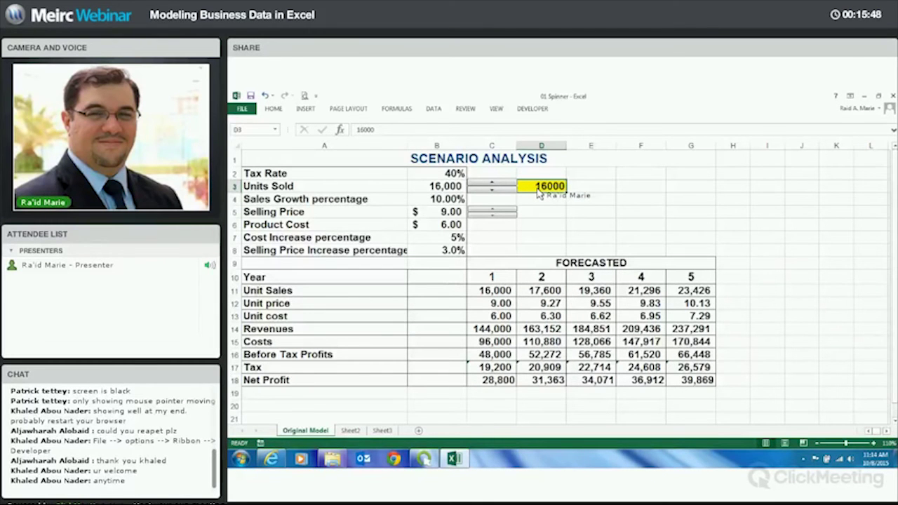
pyautogui.write('17')
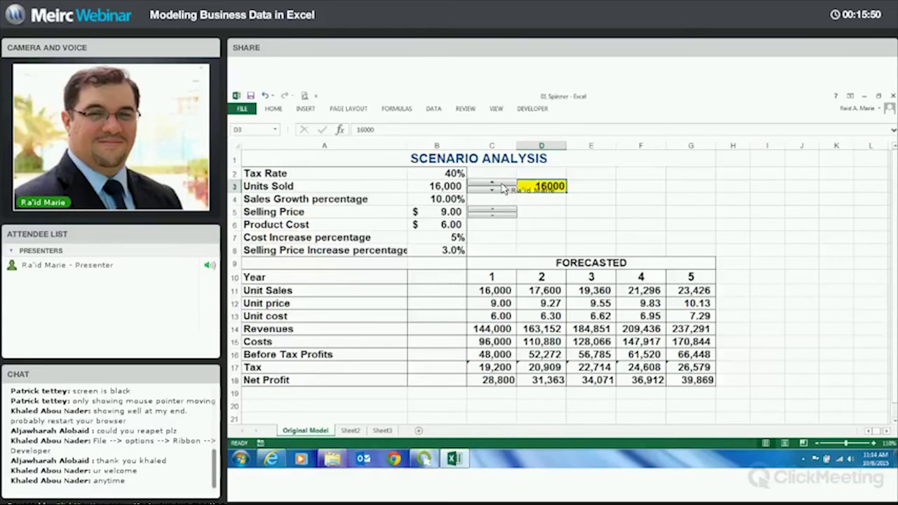
pyautogui.click(539, 212)
# Enter the formula =D3*1000 again in the Units Sold cell B3.
pyautogui.click(442, 188)
pyautogui.press('Up')
pyautogui.click(441, 188)
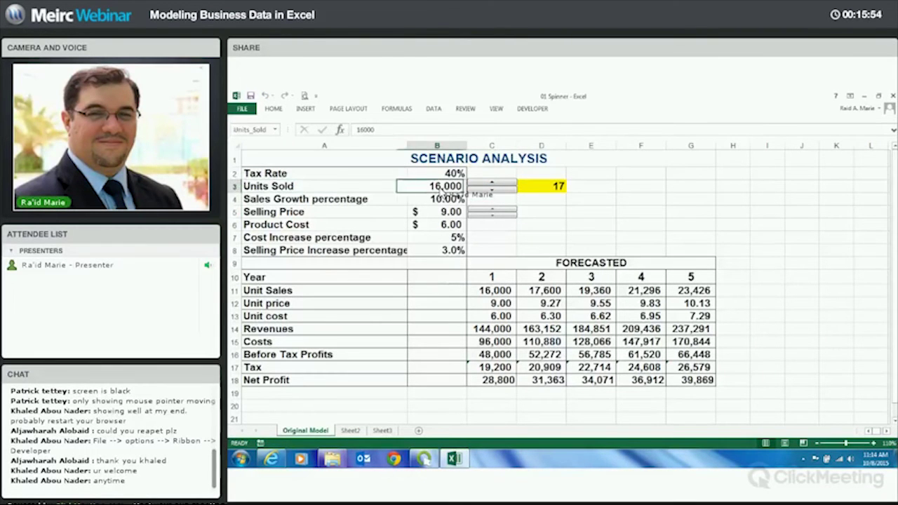
pyautogui.write('=')
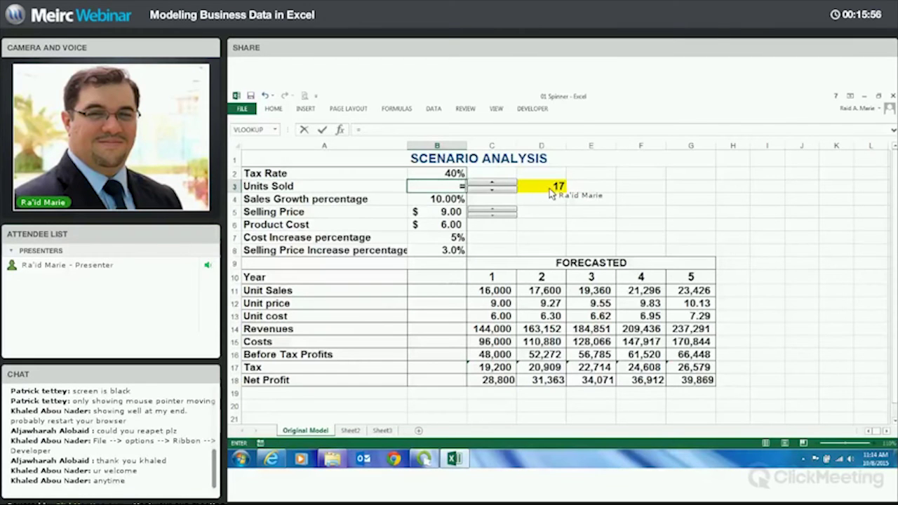
pyautogui.click(551, 191)
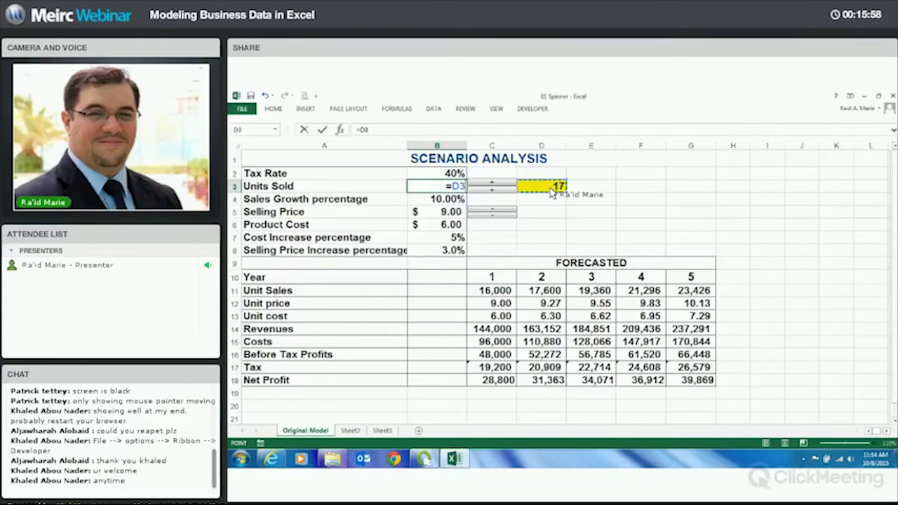
pyautogui.write('*1000')
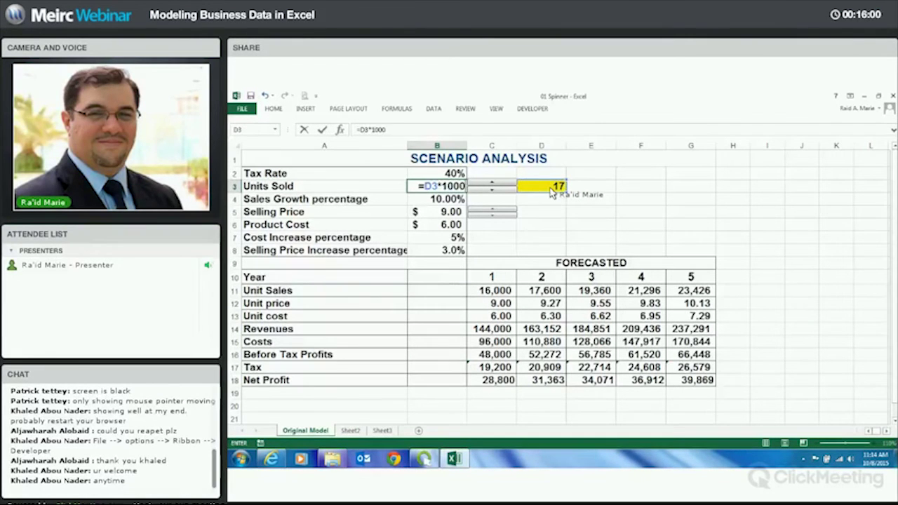
pyautogui.click(639, 199)
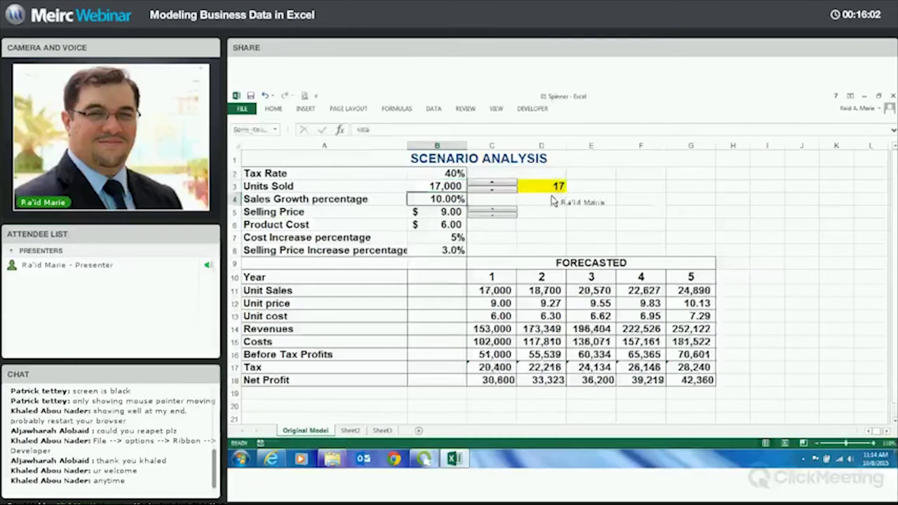
# Raise Units Sold to 35,000 with its spin button to test the link through the helper cell.
pyautogui.click(499, 183)
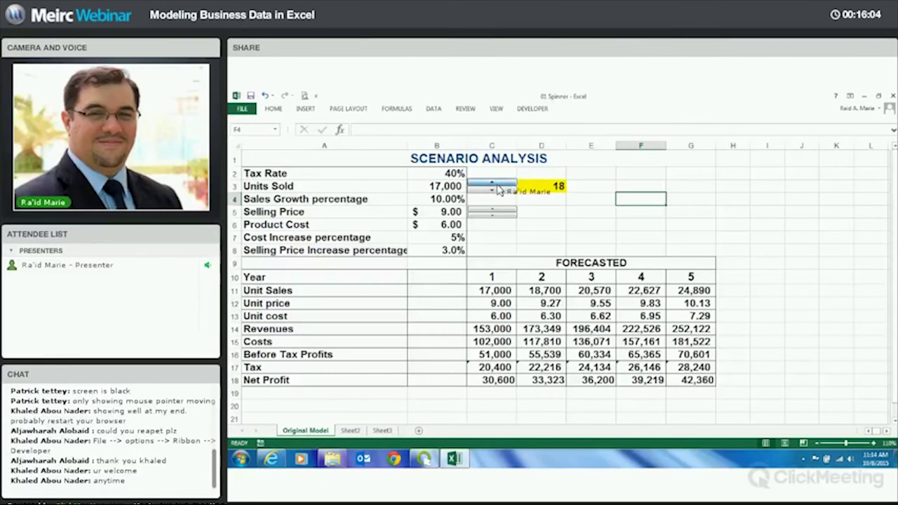
pyautogui.click(494, 183)
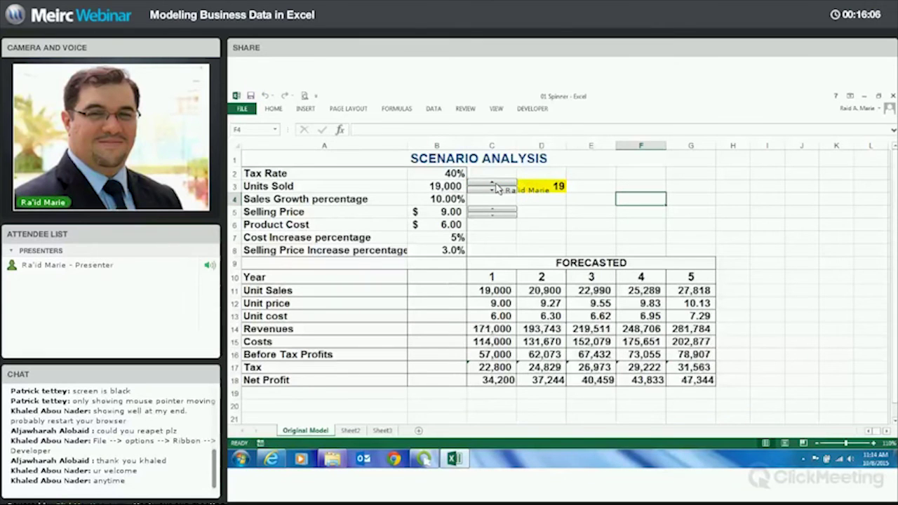
pyautogui.click(494, 183)
pyautogui.click(495, 183)
pyautogui.moveTo(495, 186); pyautogui.dragTo(495, 186)
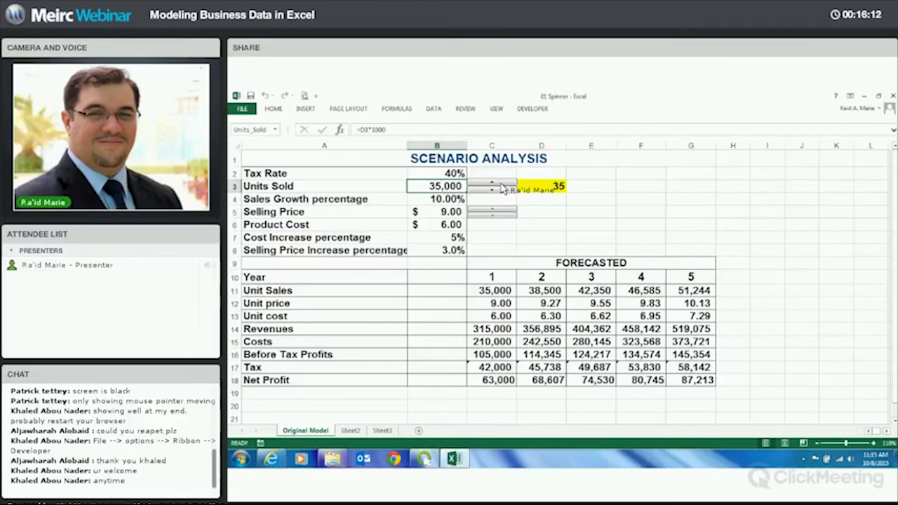
pyautogui.moveTo(501, 186); pyautogui.dragTo(551, 211)
pyautogui.hotkey('ctrl', 'z')
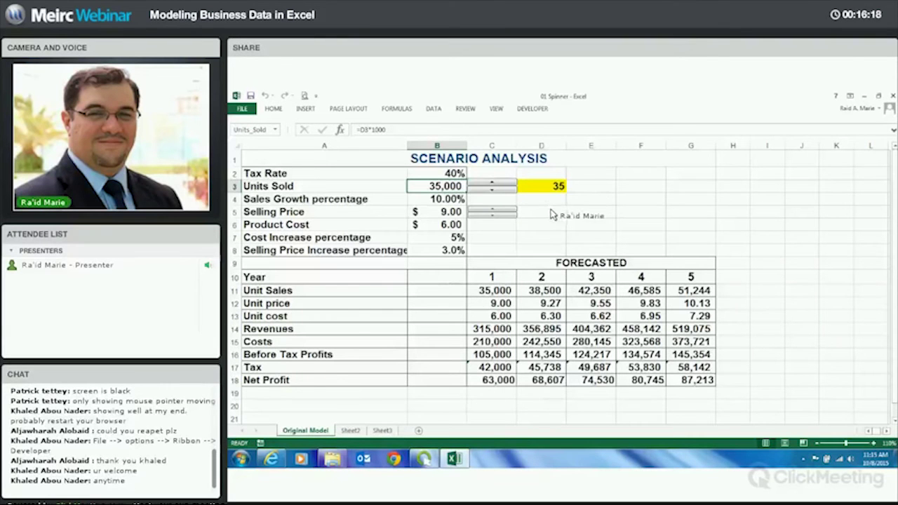
# Remove the yellow fill from helper cell D3 and make its number invisible against the sheet.
pyautogui.click(550, 185)
pyautogui.click(274, 109)
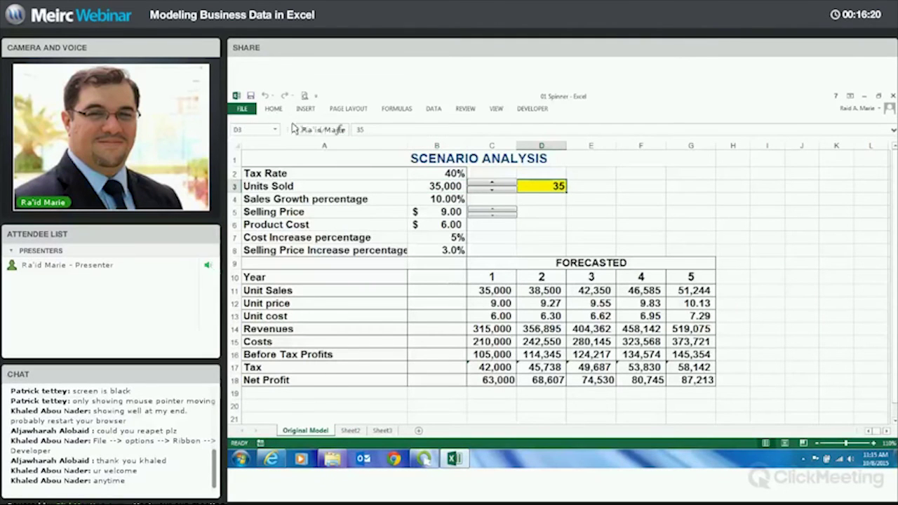
pyautogui.click(384, 141)
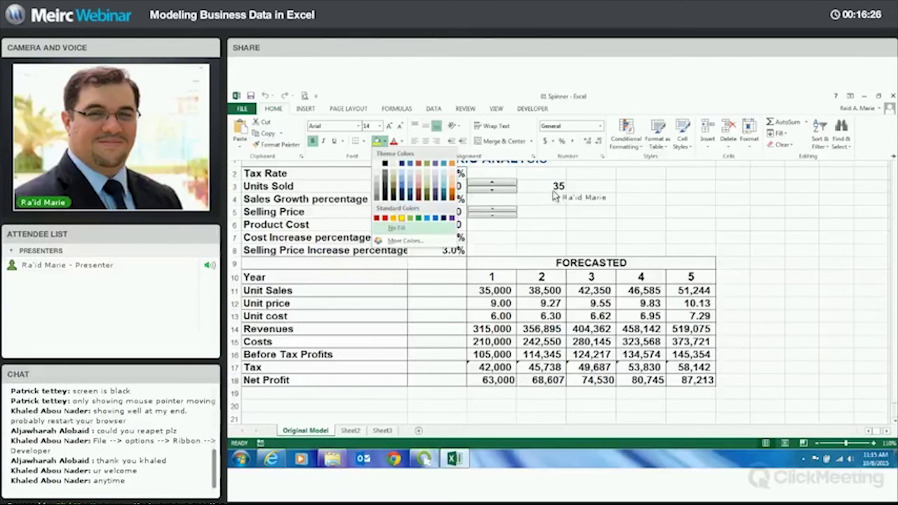
pyautogui.click(542, 210)
pyautogui.click(542, 210)
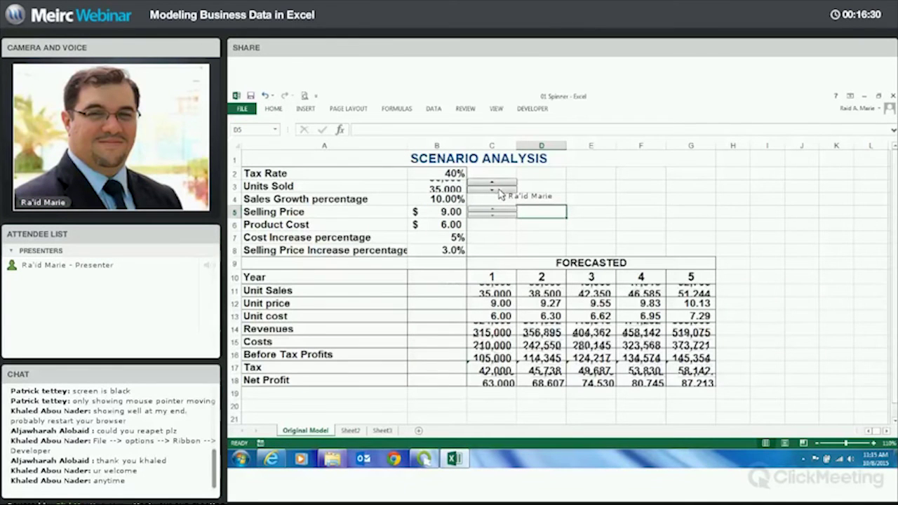
# Lower Units Sold to 31,000 with its spin button.
pyautogui.click(498, 190)
pyautogui.click(501, 190)
pyautogui.click(506, 190)
pyautogui.click(514, 191)
pyautogui.click(514, 190)
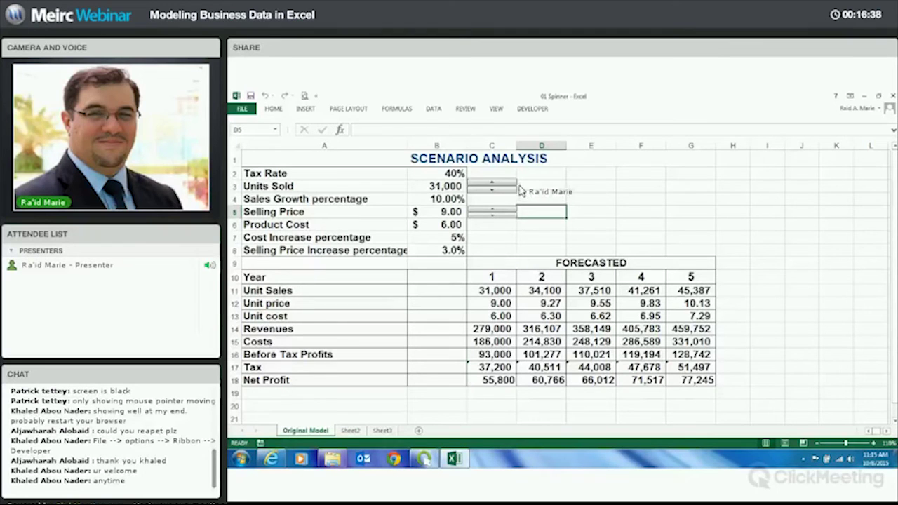
# Examine the Tax Rate input in B2 and the spin button column C2:C8 beside the scenario inputs.
pyautogui.press('Left')
pyautogui.press('Left')
pyautogui.press('Up')
pyautogui.press('Up')
pyautogui.press('Up')
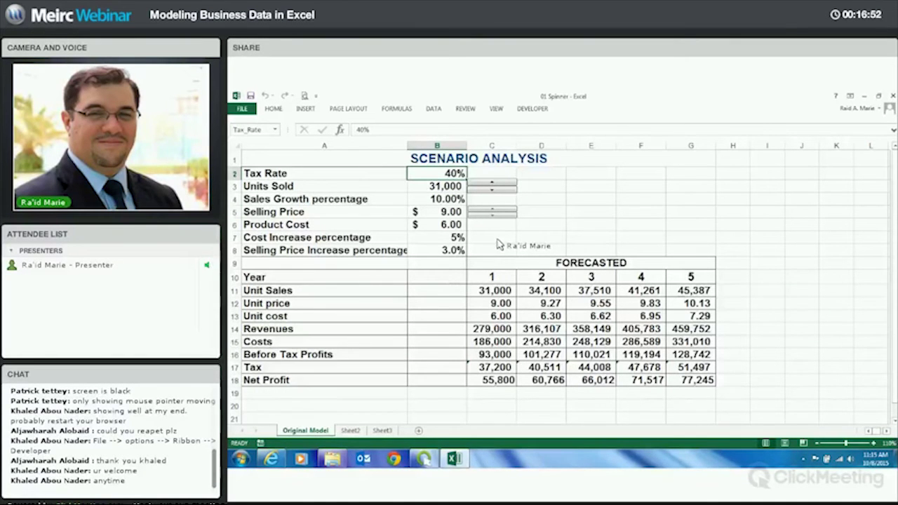
pyautogui.click(540, 176)
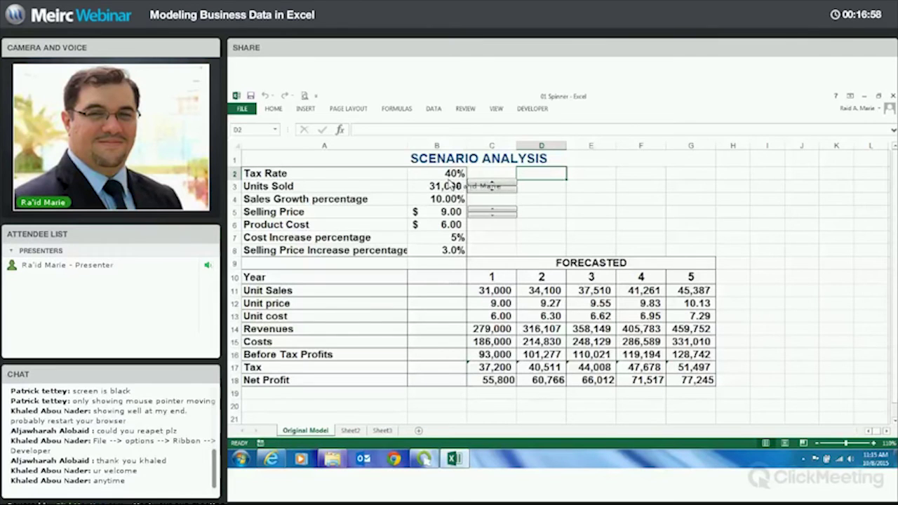
pyautogui.press('Left')
pyautogui.press('Left')
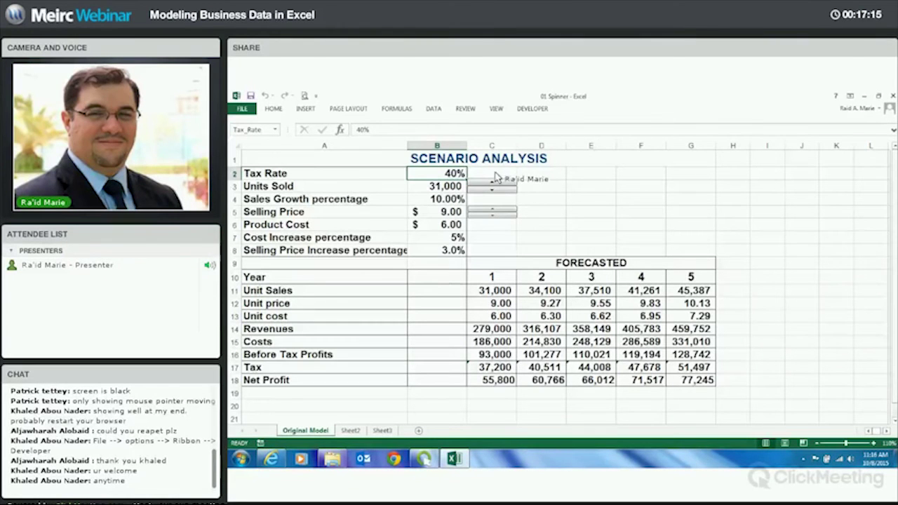
pyautogui.moveTo(493, 175); pyautogui.dragTo(490, 249)
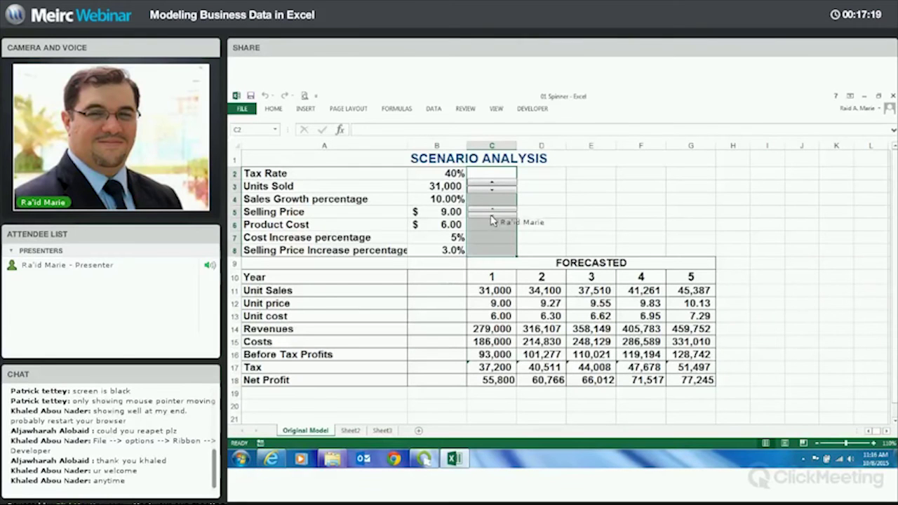
pyautogui.click(523, 199)
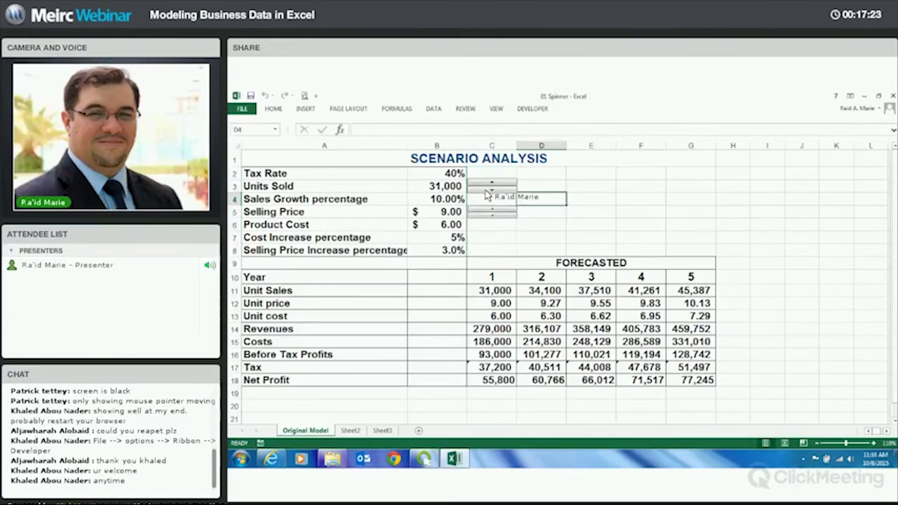
# Use the spin buttons to lower Units Sold to 26,000 and raise the Selling Price to 13.00.
pyautogui.click(491, 189)
pyautogui.click(492, 189)
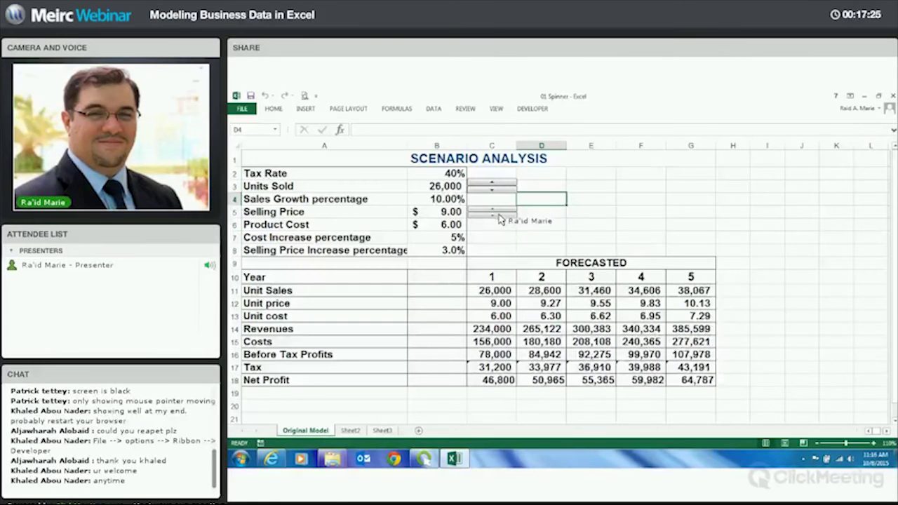
pyautogui.click(493, 210)
pyautogui.click(493, 209)
pyautogui.click(493, 210)
pyautogui.click(493, 210)
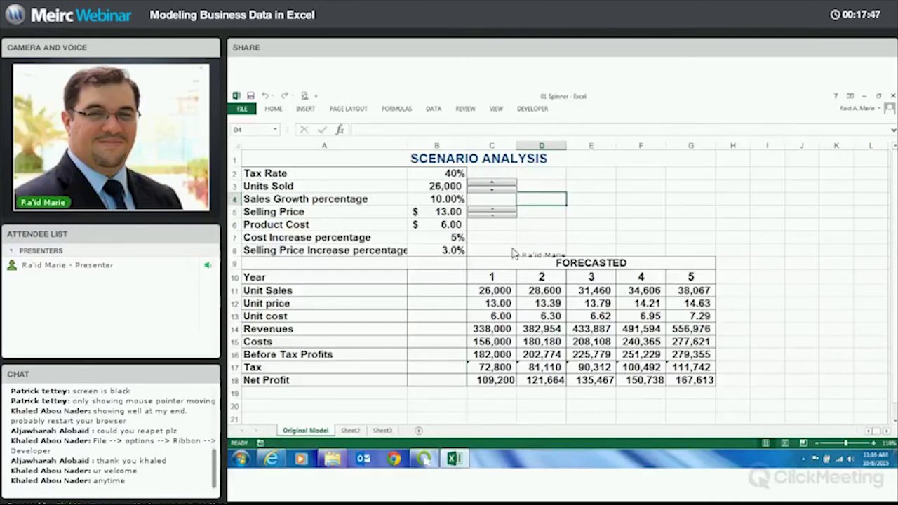
pyautogui.click(477, 225)
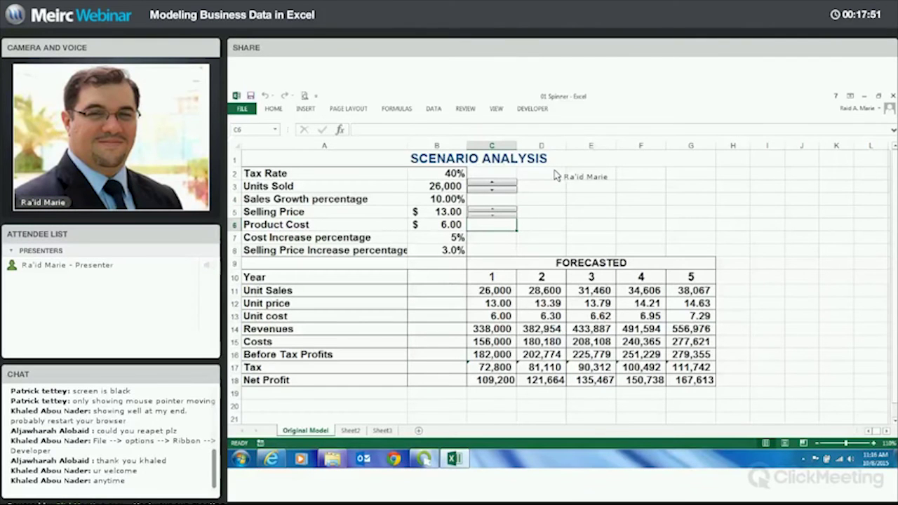
# Leave the spinner workbook and open the workbook 02 List Box Modeling from the webinar folder.
pyautogui.click(640, 187)
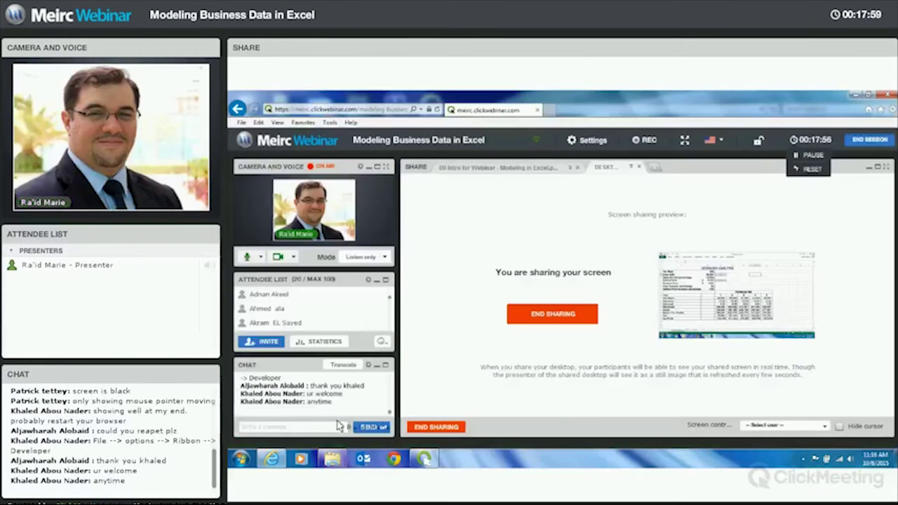
pyautogui.moveTo(332, 459)
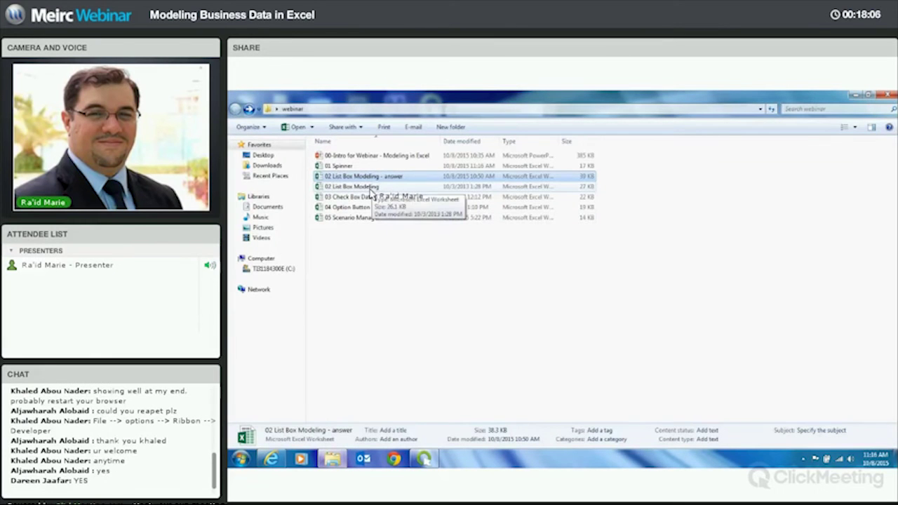
pyautogui.doubleClick(374, 188)
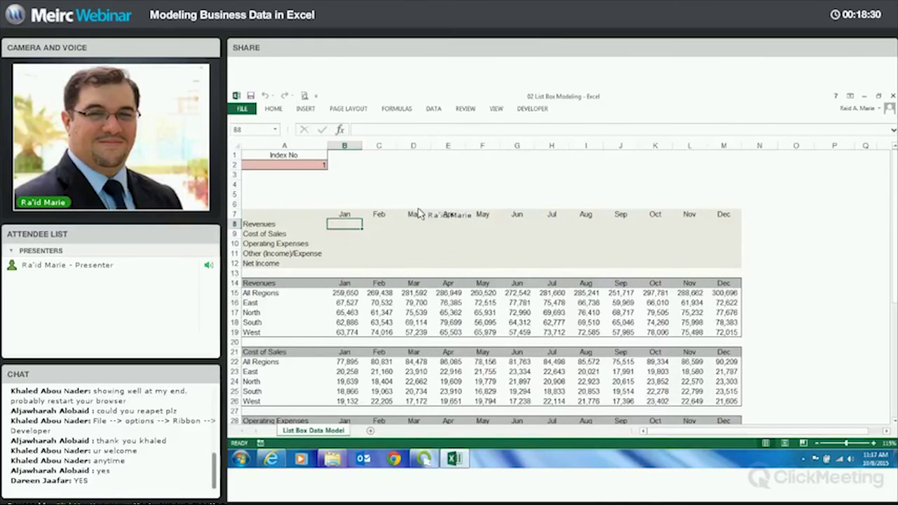
# Examine the monthly tables by region and the empty summary block A7:M12 on the List Box Data Model sheet.
pyautogui.scroll(-4, 417, 213)
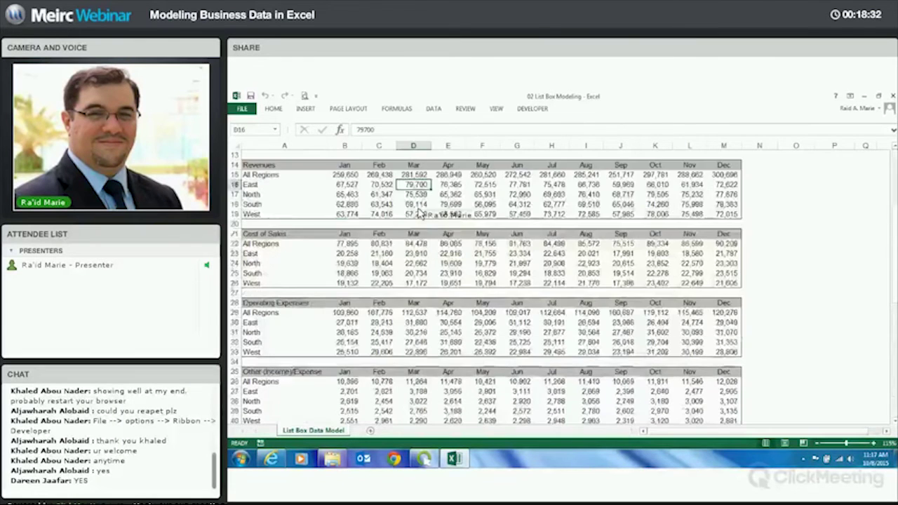
pyautogui.scroll(1, 420, 212)
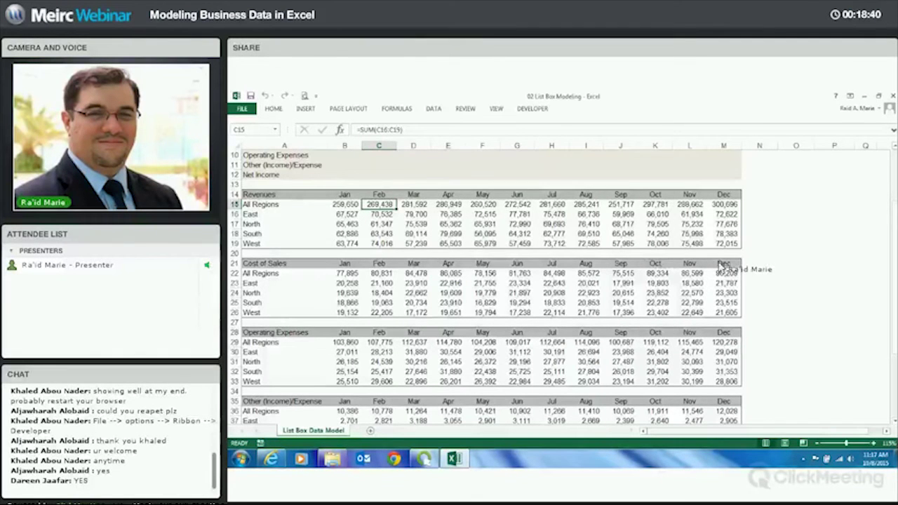
pyautogui.scroll(2, 715, 262)
pyautogui.scroll(1, 715, 262)
pyautogui.moveTo(284, 214); pyautogui.dragTo(715, 261)
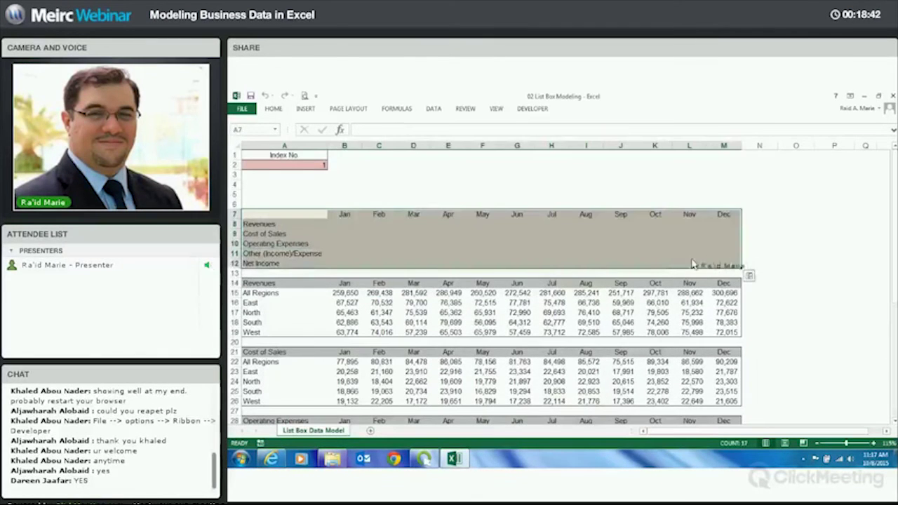
pyautogui.click(405, 247)
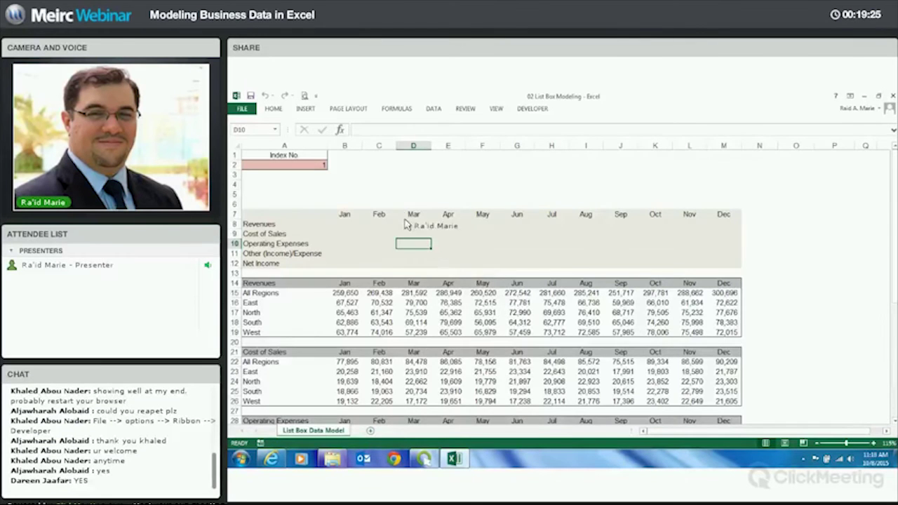
# Add a new worksheet and enter red, yellow and blue in cells C2 to C4.
pyautogui.hotkey('shift', 'F11')
pyautogui.click(442, 188)
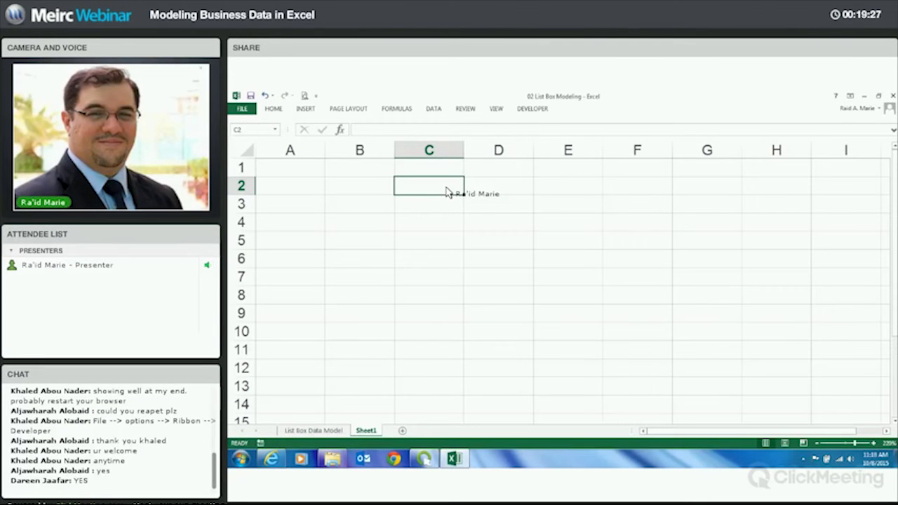
pyautogui.write('red')
pyautogui.press('Return')
pyautogui.write('yello')
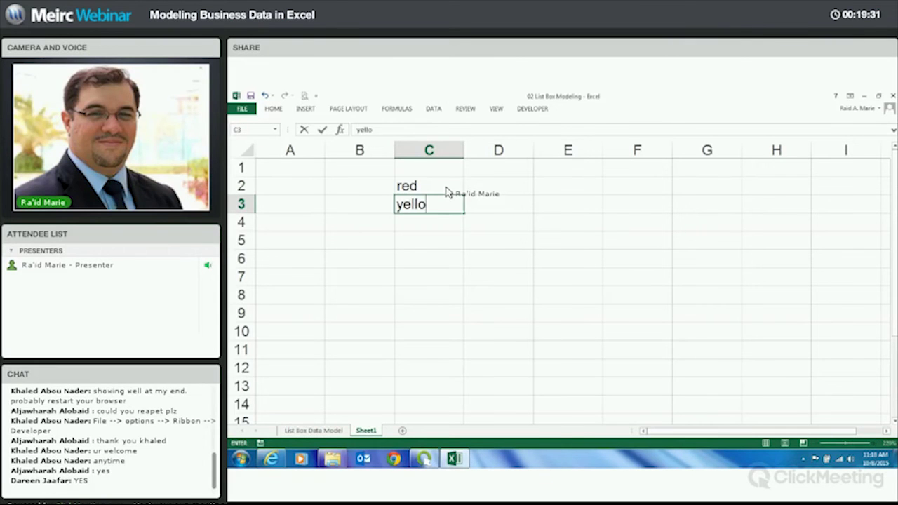
pyautogui.write('w')
pyautogui.press('Return')
pyautogui.write('blue')
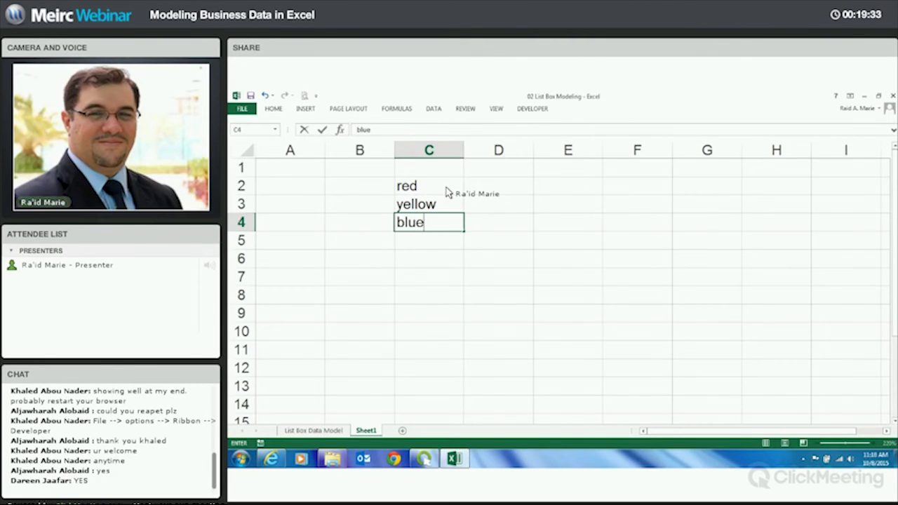
pyautogui.press('Return')
# Label cell B6 "index no" and enter 1 in C6 below the colour list.
pyautogui.press('Return')
pyautogui.press('Left')
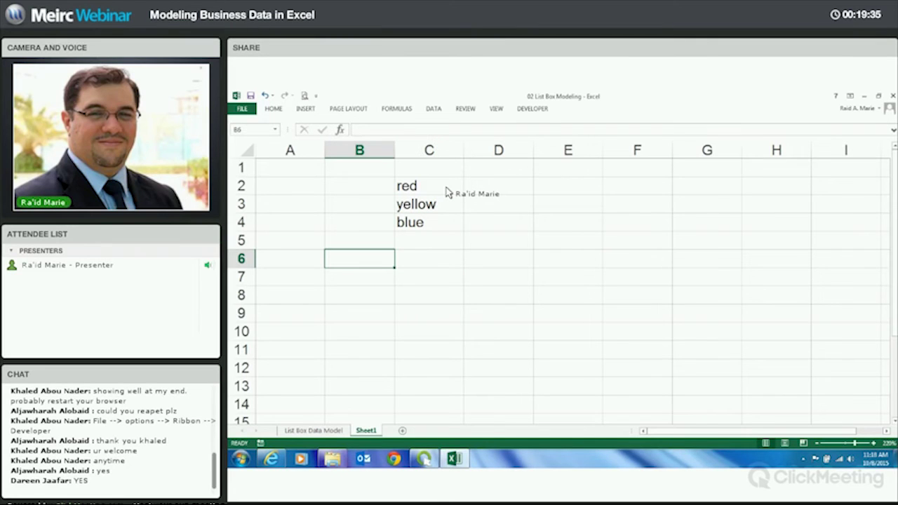
pyautogui.write('index')
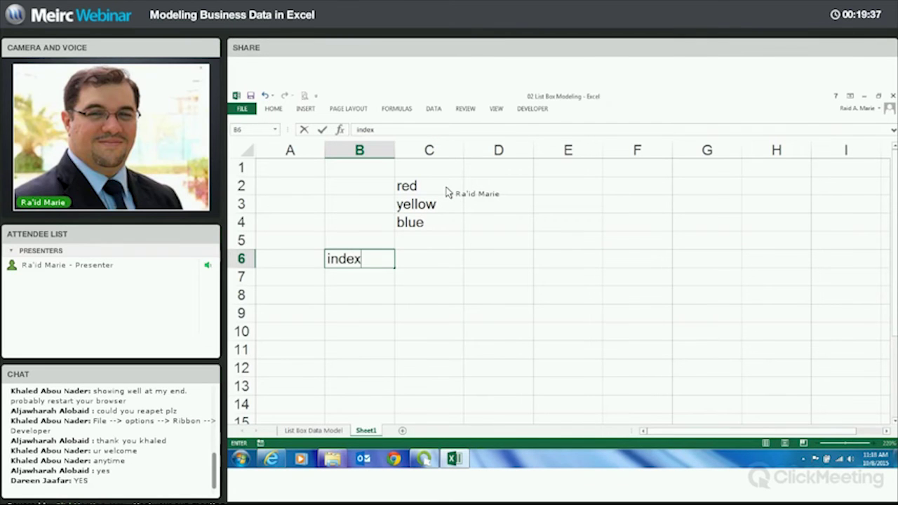
pyautogui.write(' no')
pyautogui.press('Tab')
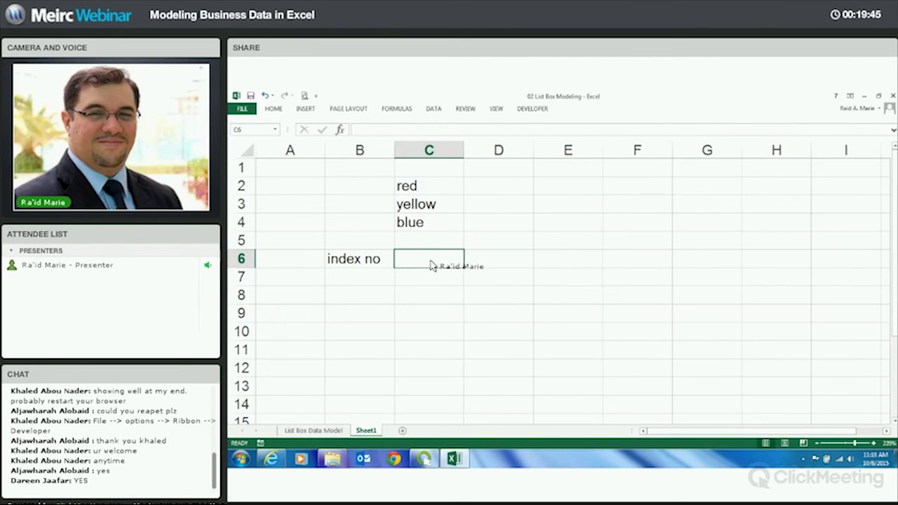
pyautogui.click(411, 186)
pyautogui.click(411, 205)
pyautogui.click(419, 229)
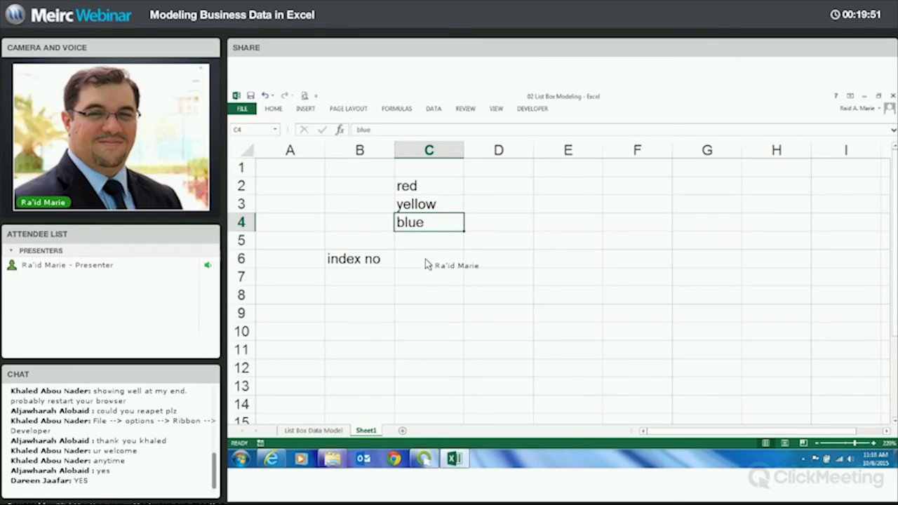
pyautogui.click(430, 261)
pyautogui.write('1')
pyautogui.press('Return')
pyautogui.press('Up')
# Try index number 2 in C6, compare it with the colour list, and undo the entry.
pyautogui.click(429, 191)
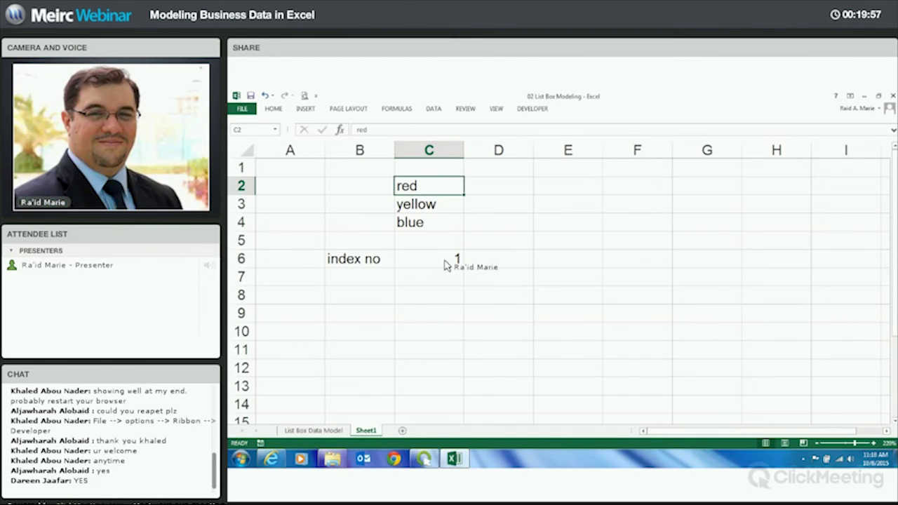
pyautogui.click(445, 265)
pyautogui.write('2')
pyautogui.press('Return')
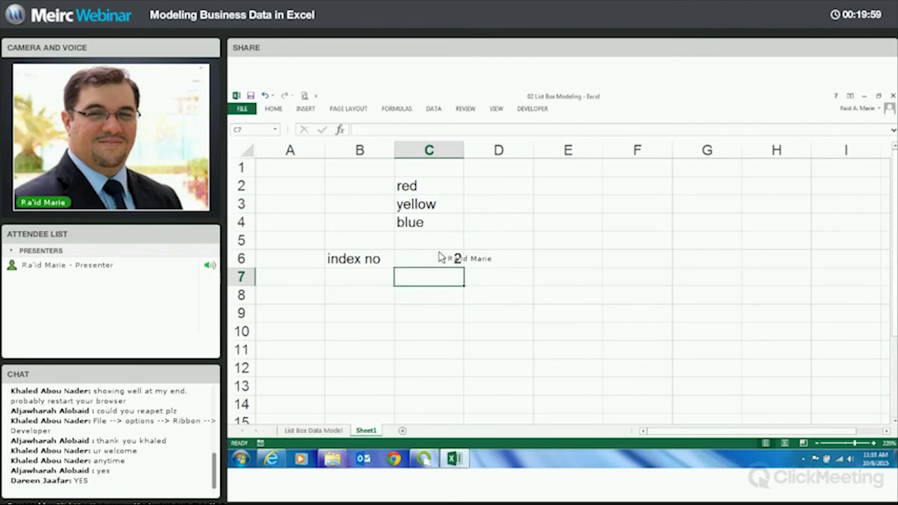
pyautogui.press('Up')
pyautogui.press('Up')
pyautogui.press('Up')
pyautogui.press('Up')
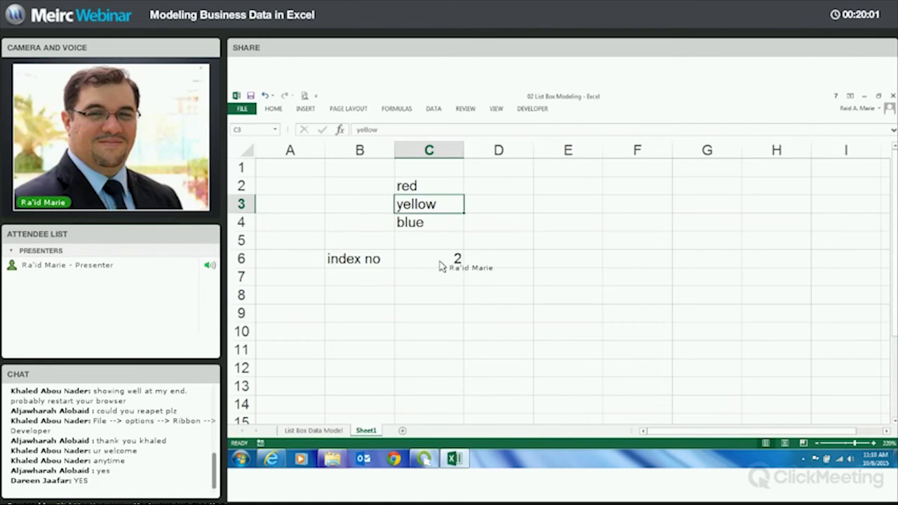
pyautogui.hotkey('ctrl', 'z')
# Start a CHOOSE function in C8 with its arguments dialog open and use C6 as the index number.
pyautogui.press('Down')
pyautogui.press('Down')
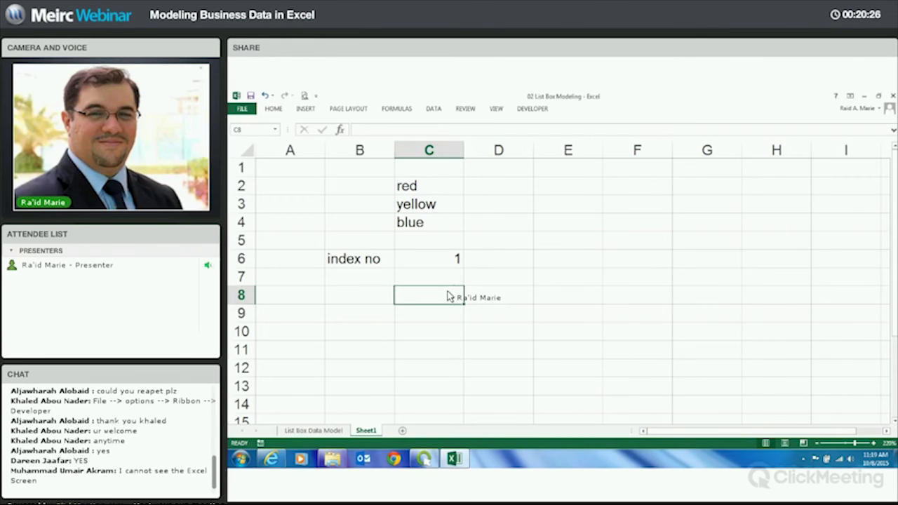
pyautogui.write('=')
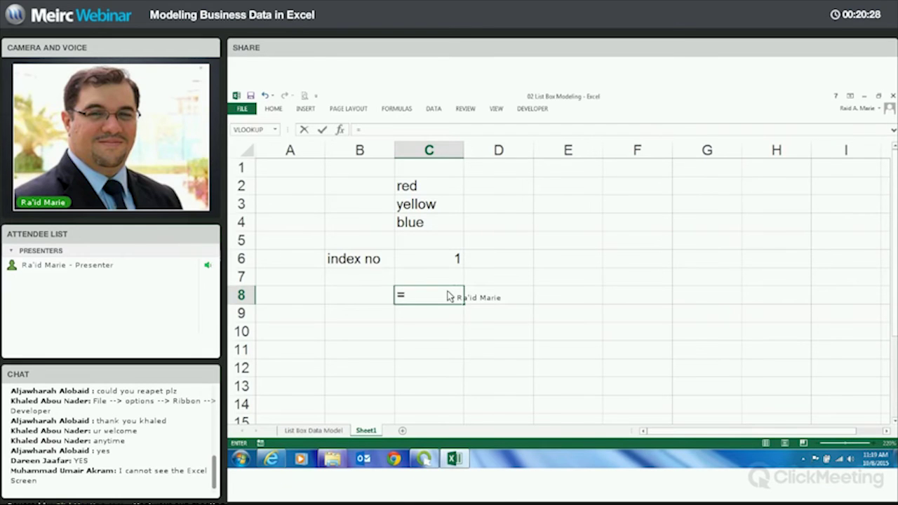
pyautogui.write('choo')
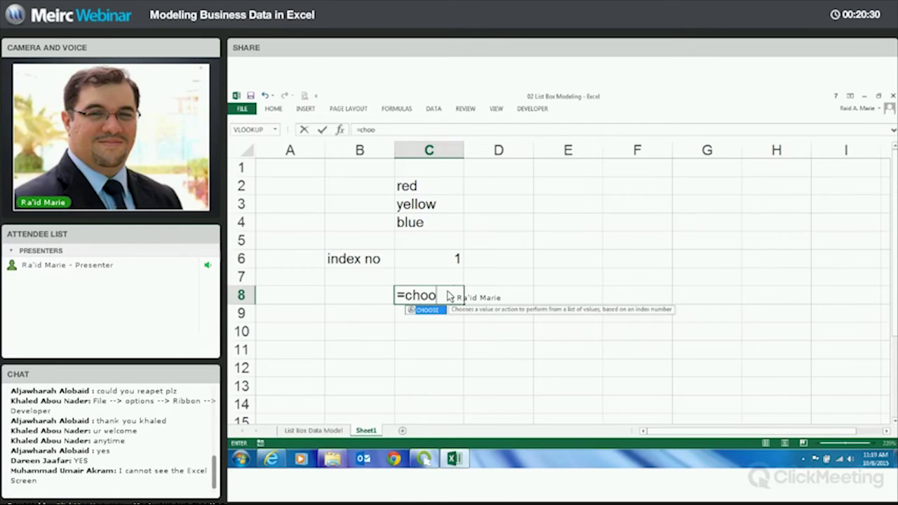
pyautogui.press('Tab')
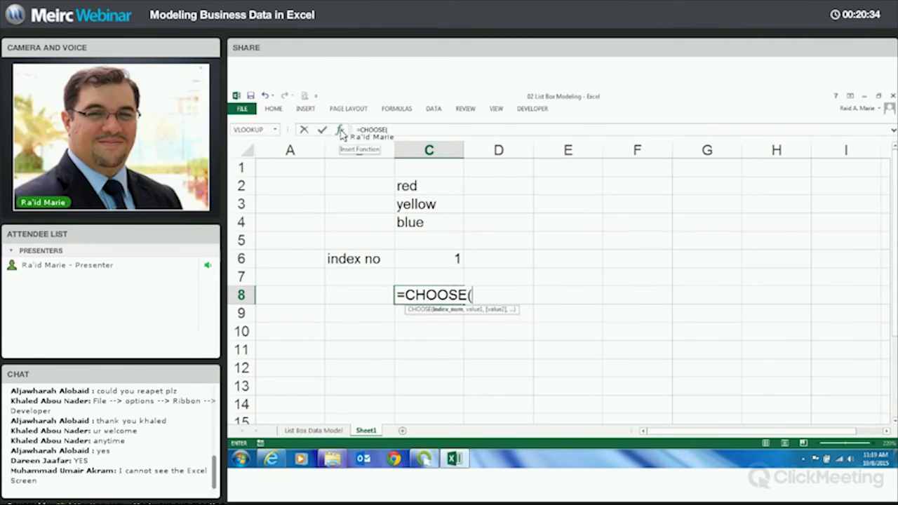
pyautogui.hotkey('ctrl', 'a')
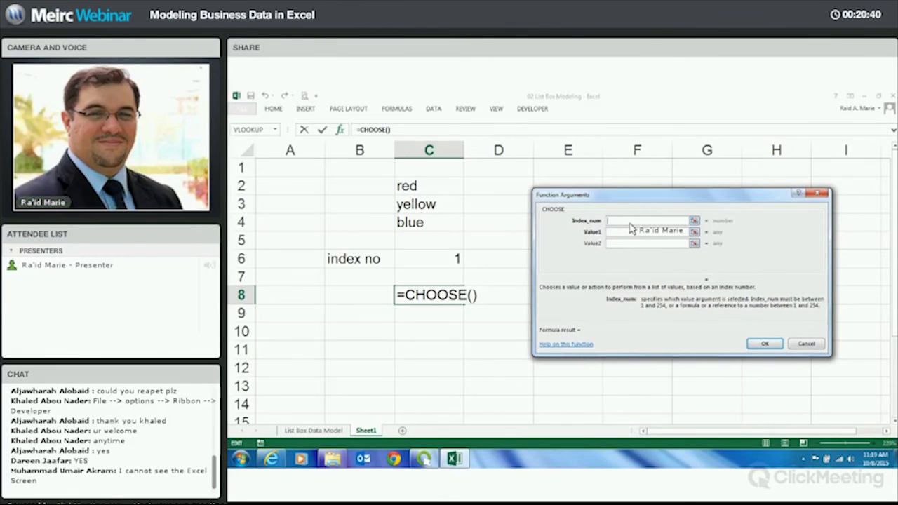
pyautogui.click(439, 264)
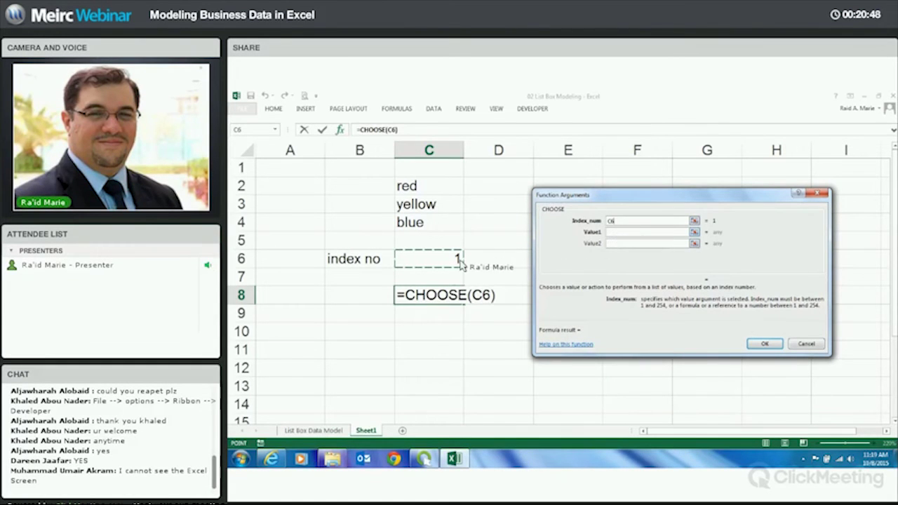
# Supply C2, C3 and C4 as the three values of the CHOOSE function and complete the formula.
pyautogui.click(625, 232)
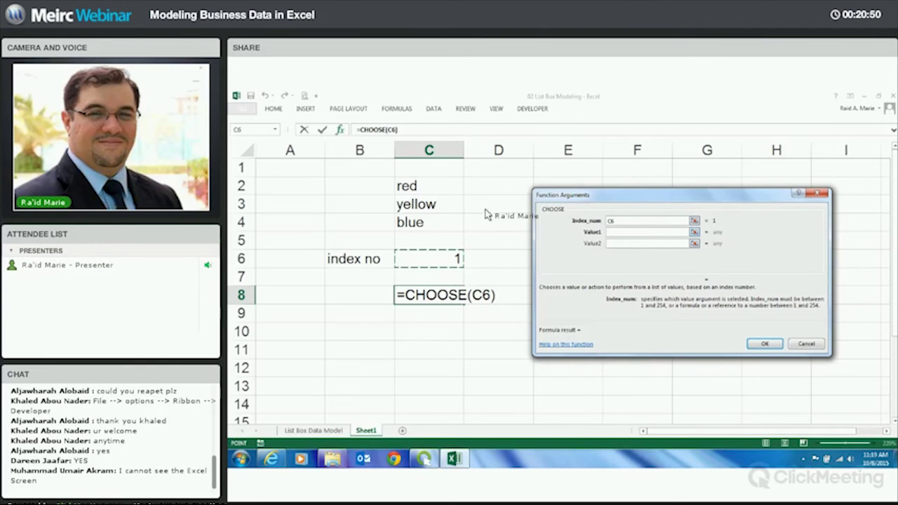
pyautogui.click(431, 192)
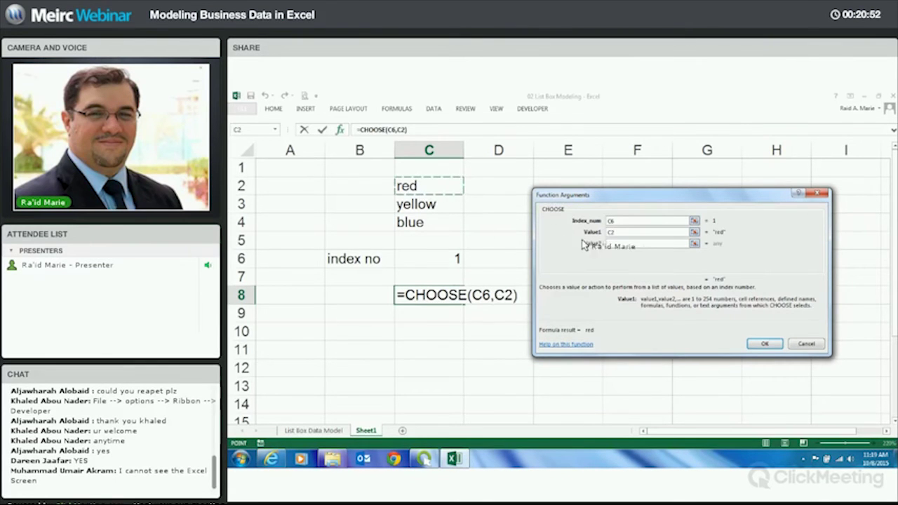
pyautogui.press('Tab')
pyautogui.click(429, 204)
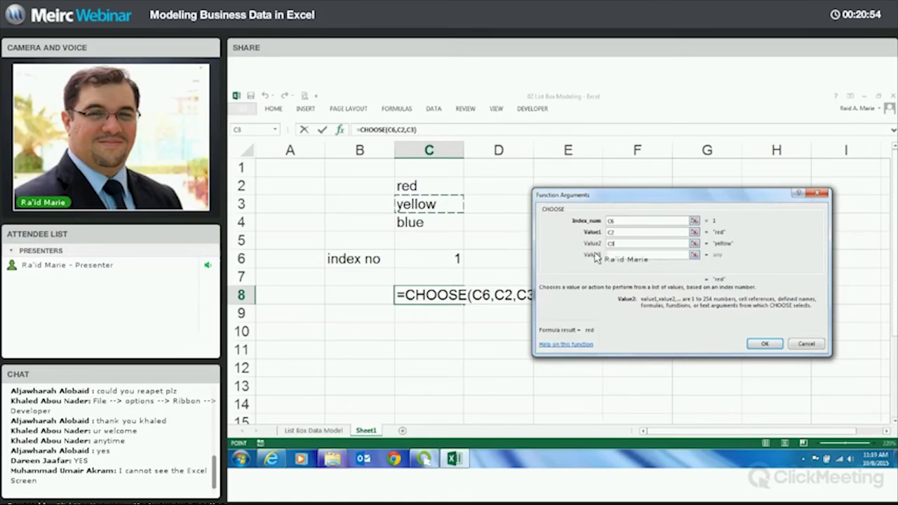
pyautogui.press('Tab')
pyautogui.click(456, 229)
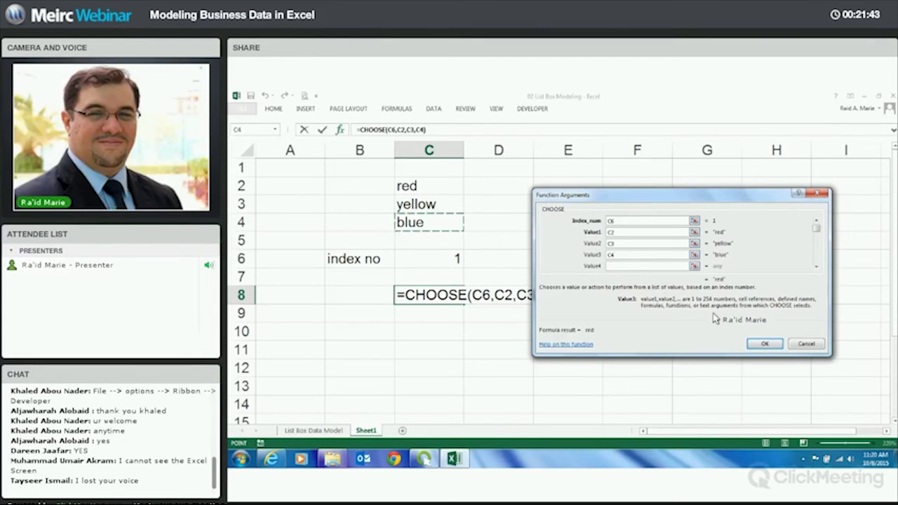
pyautogui.press('Return')
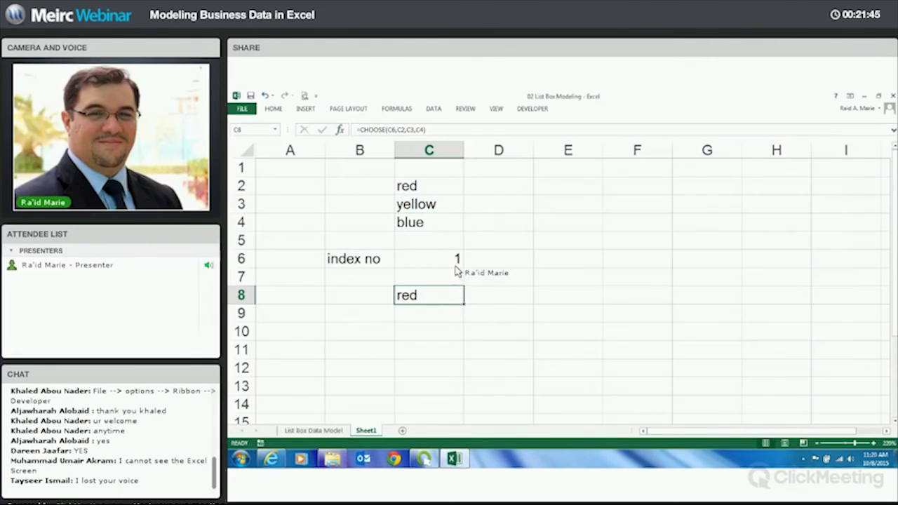
# Set the index number in C6 to 3 and check the arguments of the CHOOSE formula in C8.
pyautogui.click(425, 257)
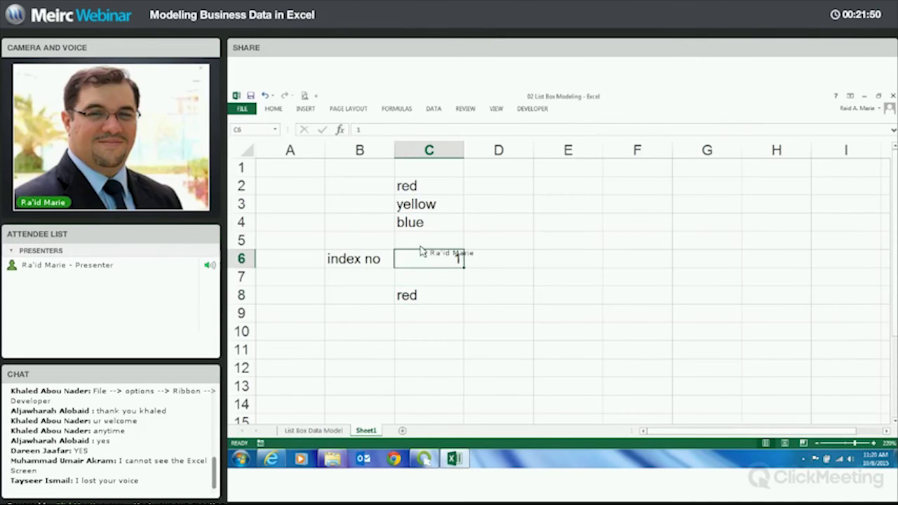
pyautogui.click(424, 187)
pyautogui.click(438, 265)
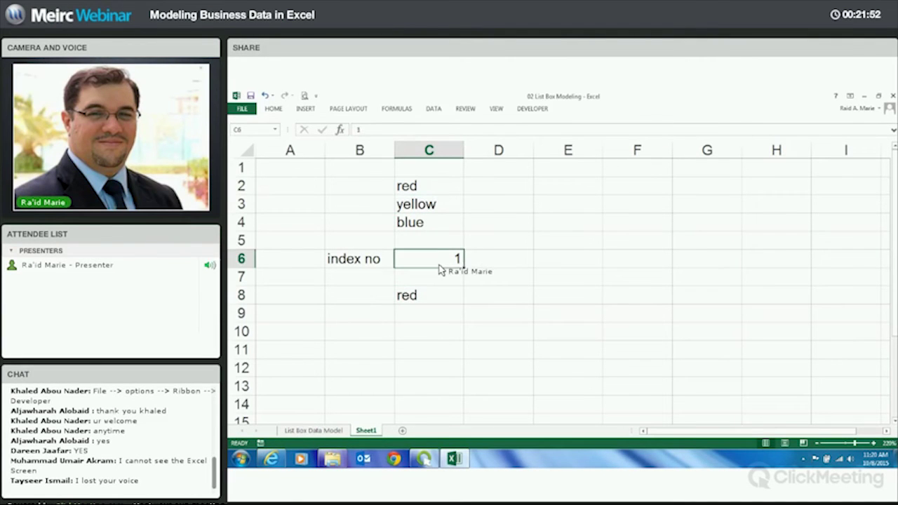
pyautogui.write('3')
pyautogui.press('Return')
pyautogui.press('Down')
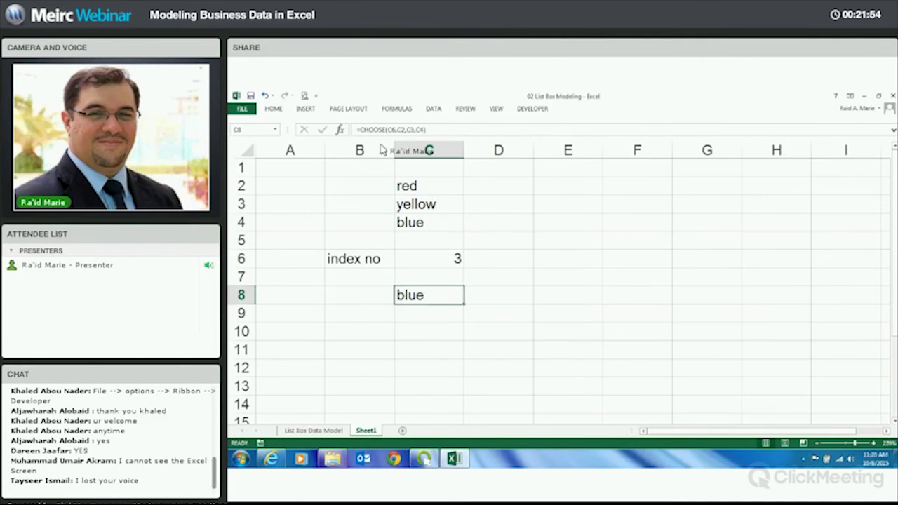
pyautogui.click(419, 132)
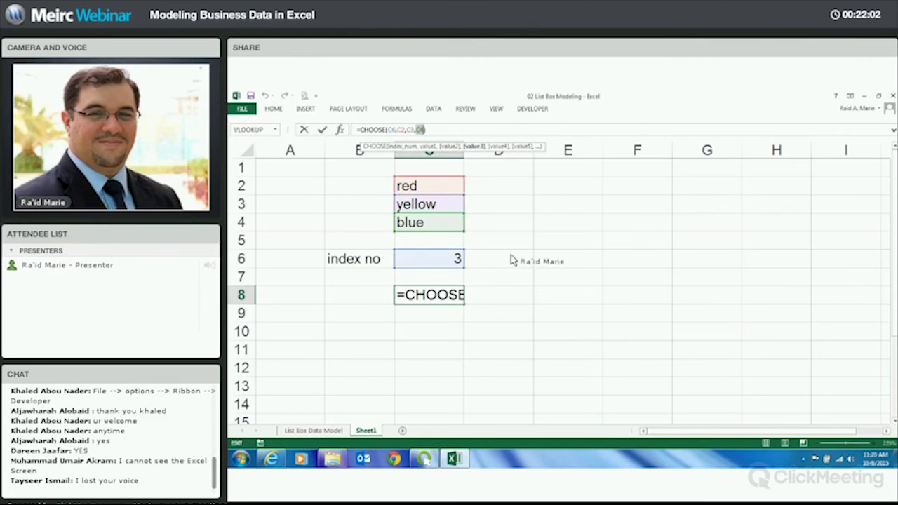
pyautogui.hotkey('ctrl', 'Return')
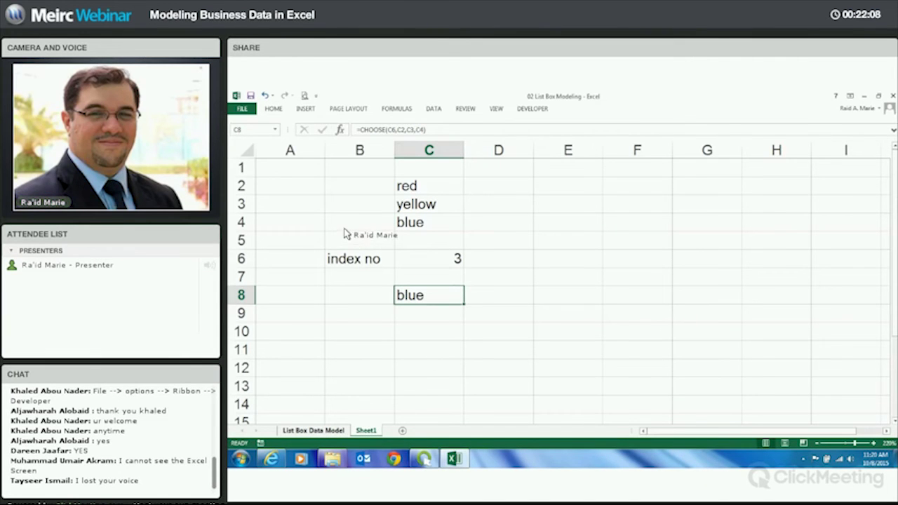
# Return to the List Box Data Model sheet and examine its region tables from Revenues down to Net Income.
pyautogui.hotkey('ctrl', 'pageup')
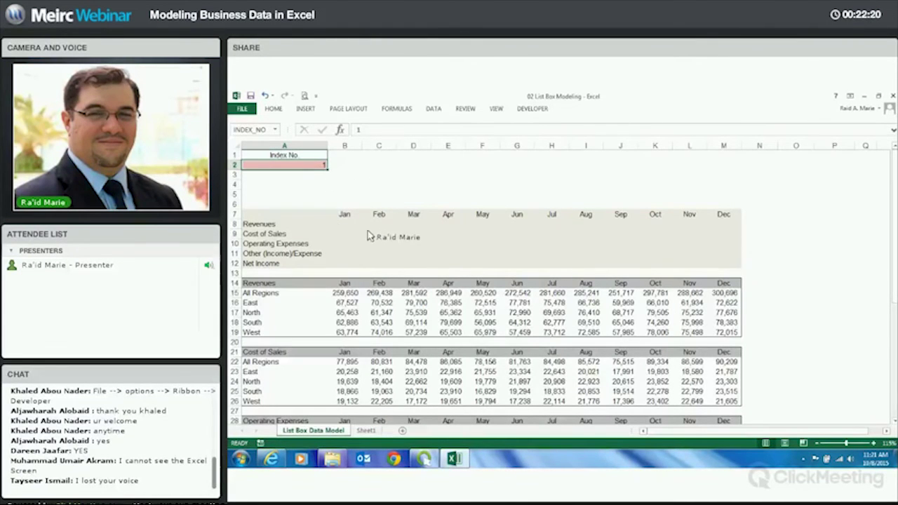
pyautogui.click(345, 223)
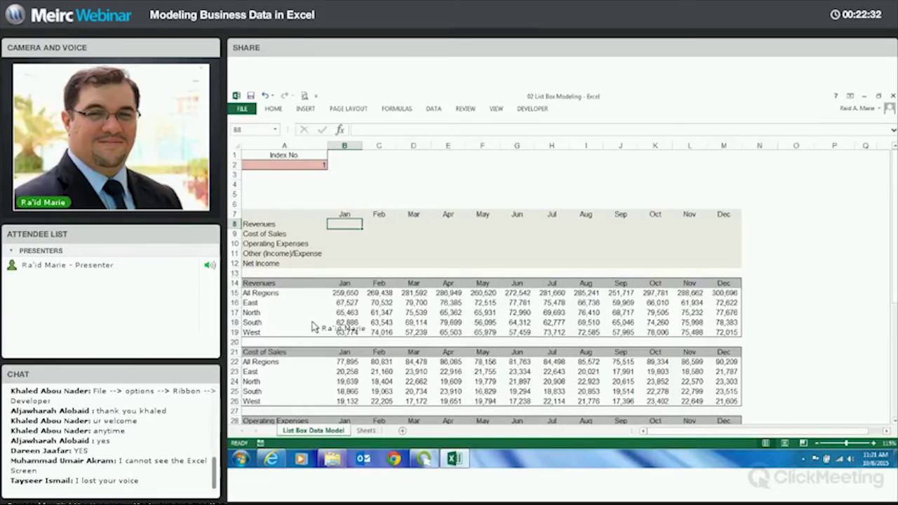
pyautogui.scroll(-2, 297, 376)
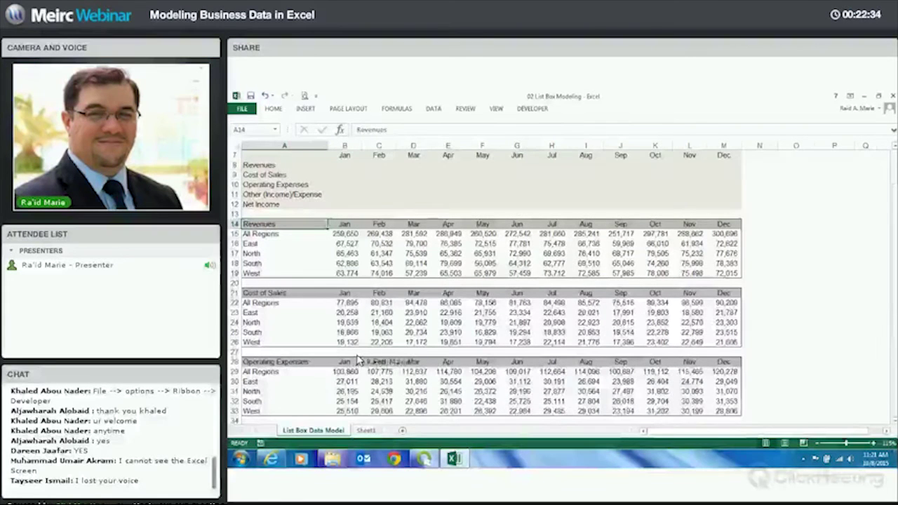
pyautogui.press('Down')
pyautogui.press('Down')
pyautogui.press('Down')
pyautogui.press('Down')
pyautogui.press('Down')
pyautogui.press('Down')
pyautogui.press('Down')
pyautogui.press('Down')
pyautogui.press('Down')
pyautogui.press('Down')
pyautogui.press('Down')
pyautogui.press('Down')
pyautogui.press('Down')
pyautogui.press('Down')
pyautogui.press('Down')
pyautogui.press('Down')
pyautogui.press('Down')
pyautogui.press('Down')
pyautogui.press('Down')
pyautogui.press('Down')
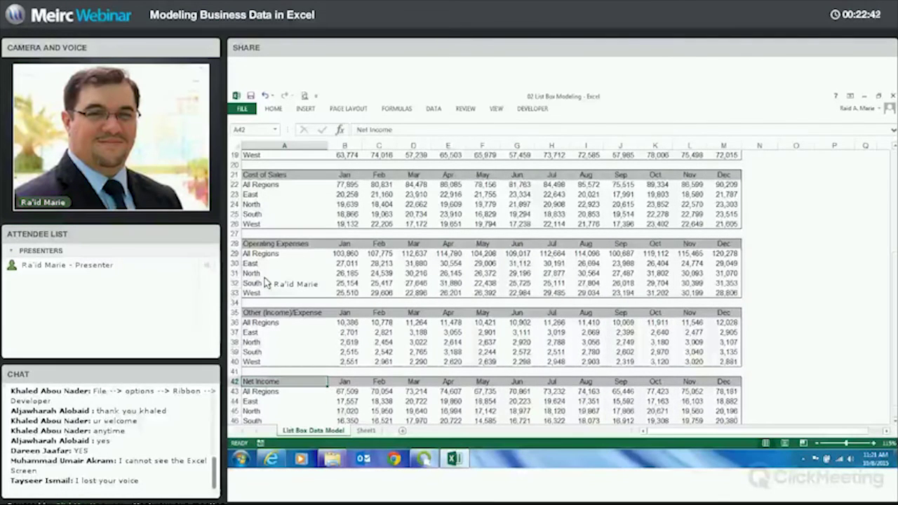
pyautogui.scroll(5, 265, 282)
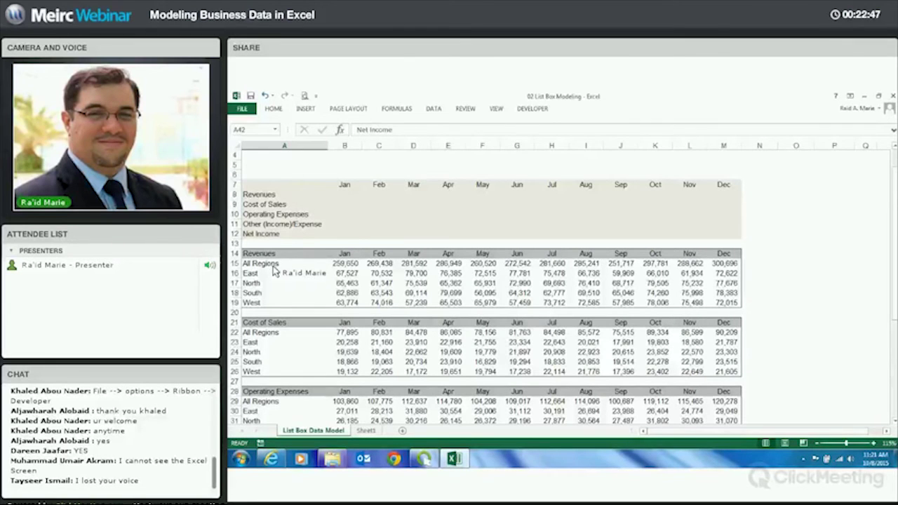
# Examine the Revenues and Cost of Sales headings, the region rows from All Regions to West, and the index number cell A2.
pyautogui.click(272, 254)
pyautogui.click(273, 322)
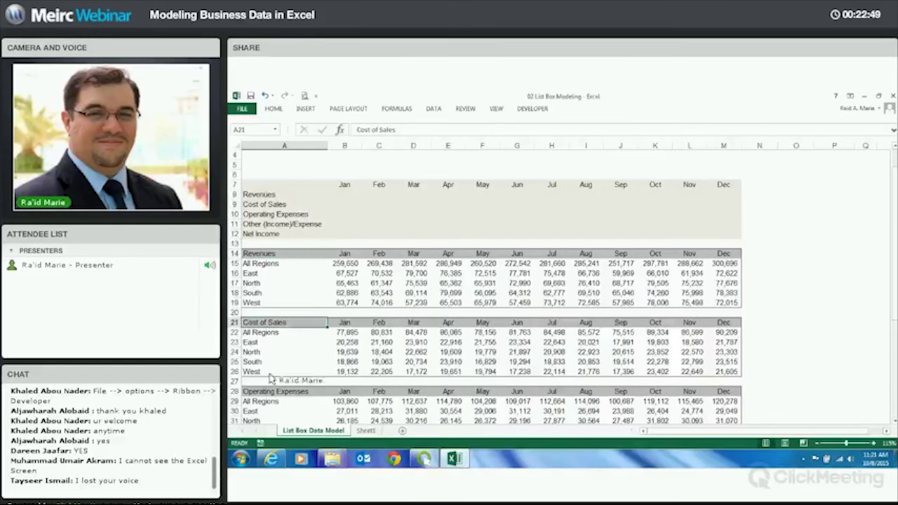
pyautogui.click(272, 265)
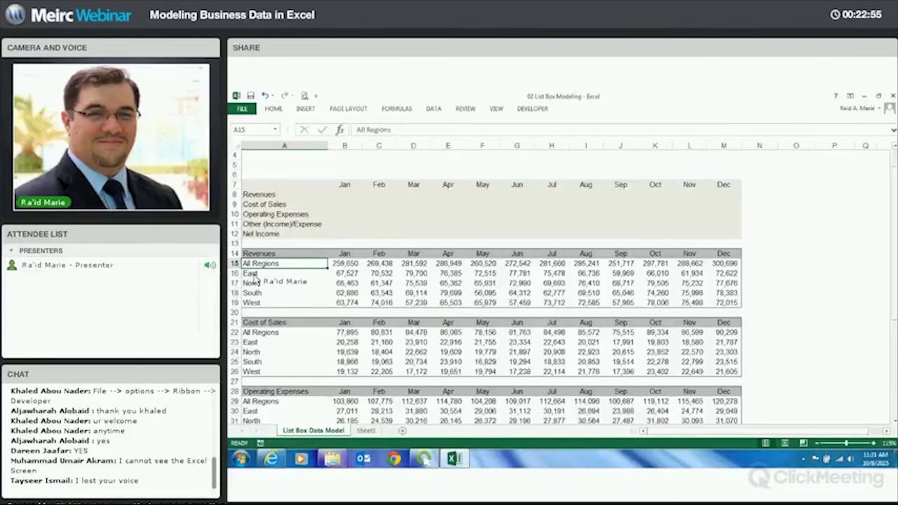
pyautogui.press('Down')
pyautogui.press('Down')
pyautogui.press('Down')
pyautogui.press('Down')
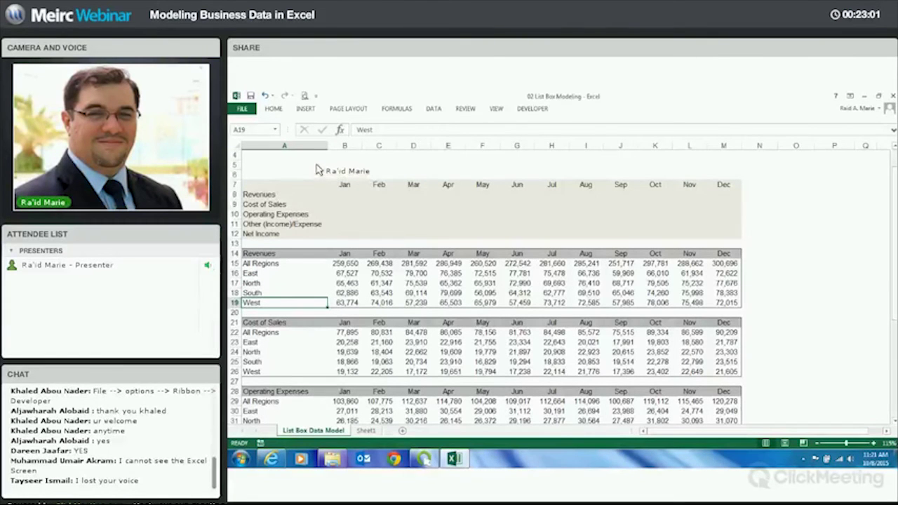
pyautogui.scroll(1, 316, 168)
pyautogui.click(316, 166)
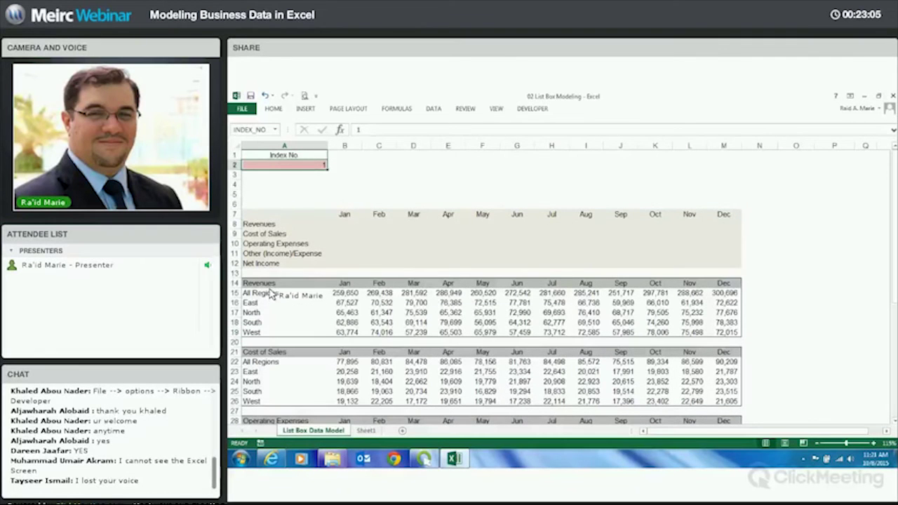
# Compare the index number in A2 with the order of the Revenues regions and the summary block A7:M12.
pyautogui.click(293, 283)
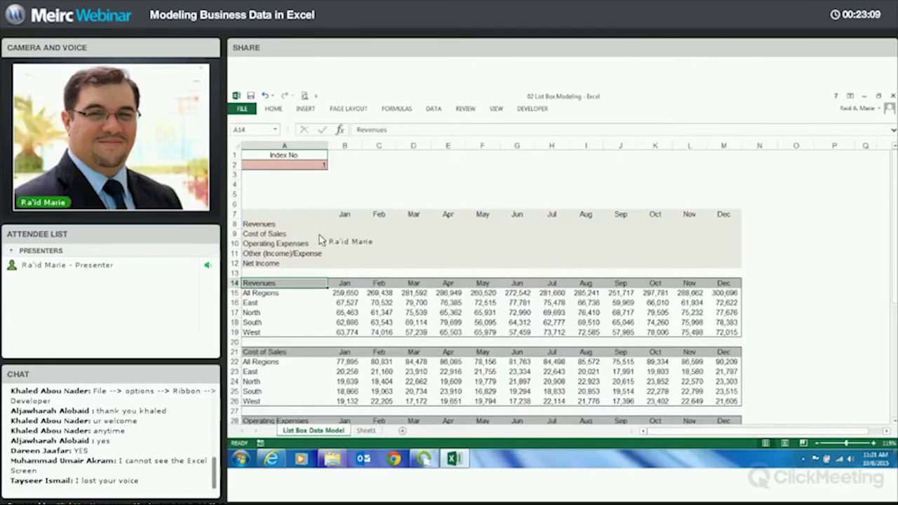
pyautogui.press('Up')
pyautogui.press('Up')
pyautogui.press('Up')
pyautogui.press('Up')
pyautogui.press('Up')
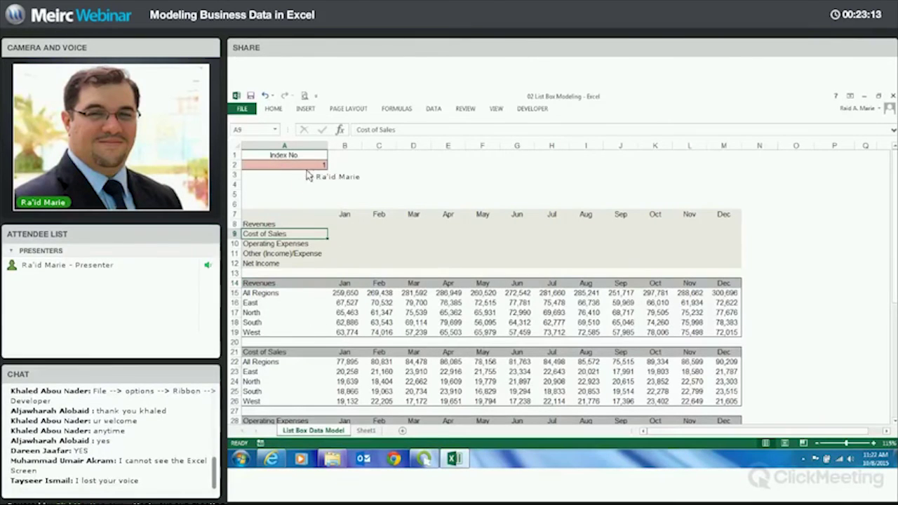
pyautogui.moveTo(265, 293); pyautogui.dragTo(264, 331)
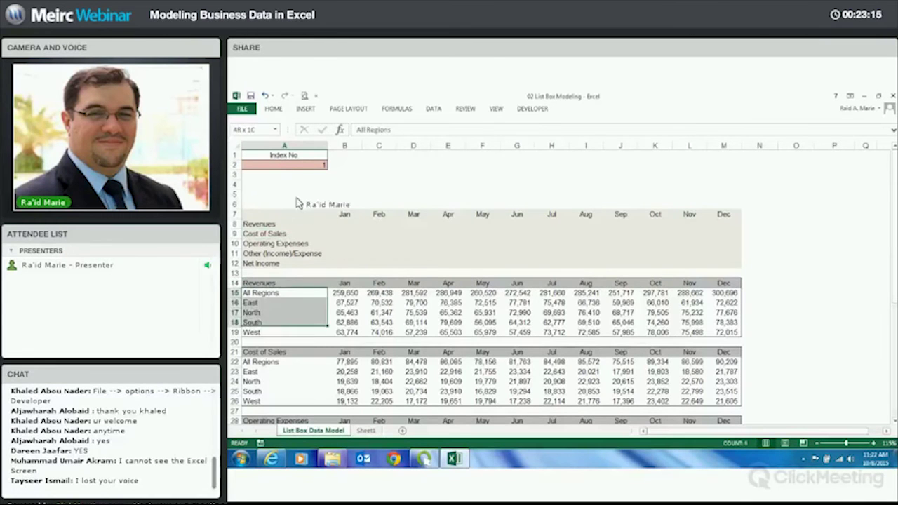
pyautogui.click(291, 165)
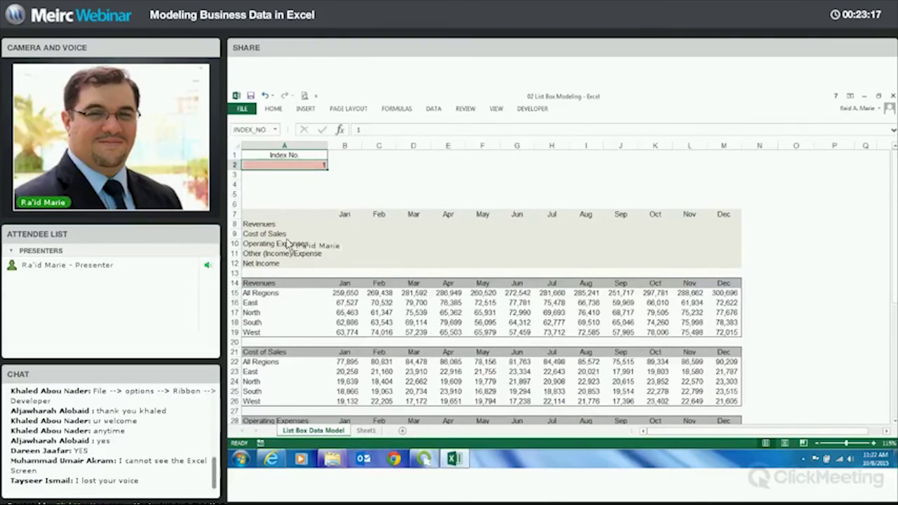
pyautogui.click(263, 292)
pyautogui.press('Down')
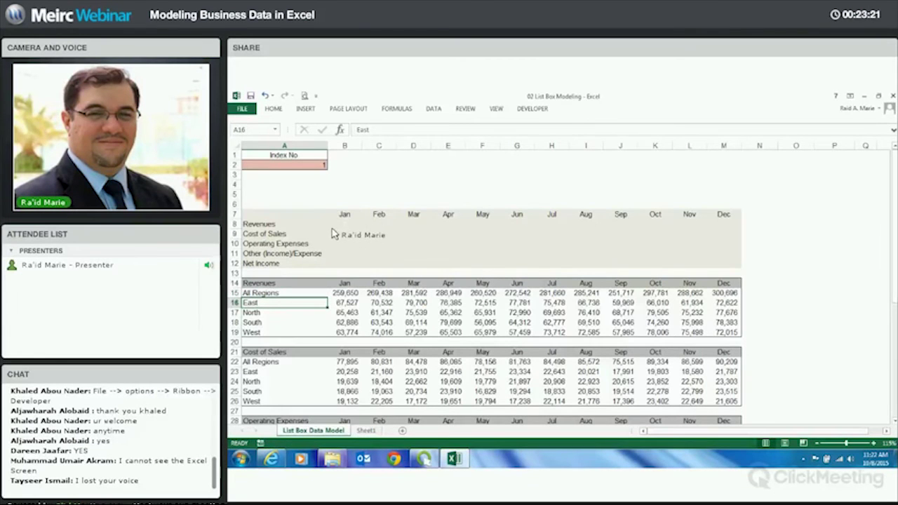
pyautogui.moveTo(280, 214); pyautogui.dragTo(726, 267)
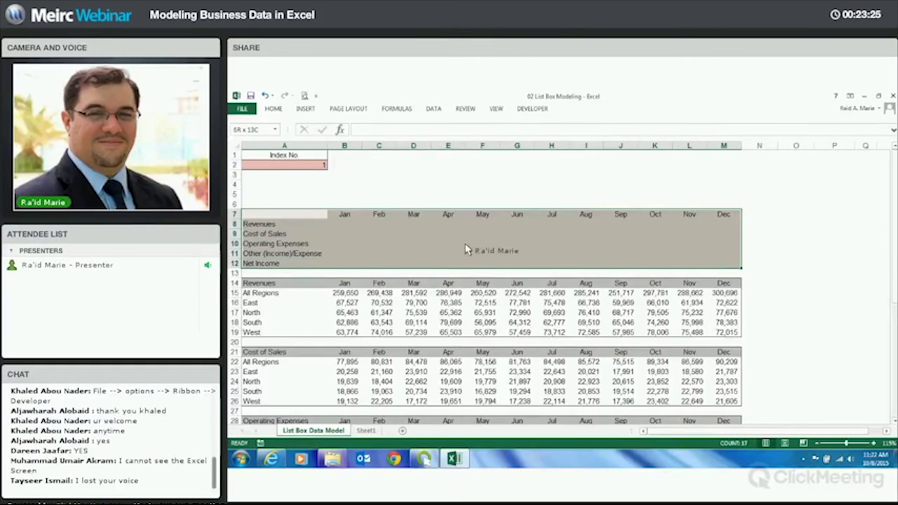
# Start a CHOOSE formula in B8 for January revenues, using the named cell INDEX_NO as the index number.
pyautogui.click(358, 226)
pyautogui.write('=choo')
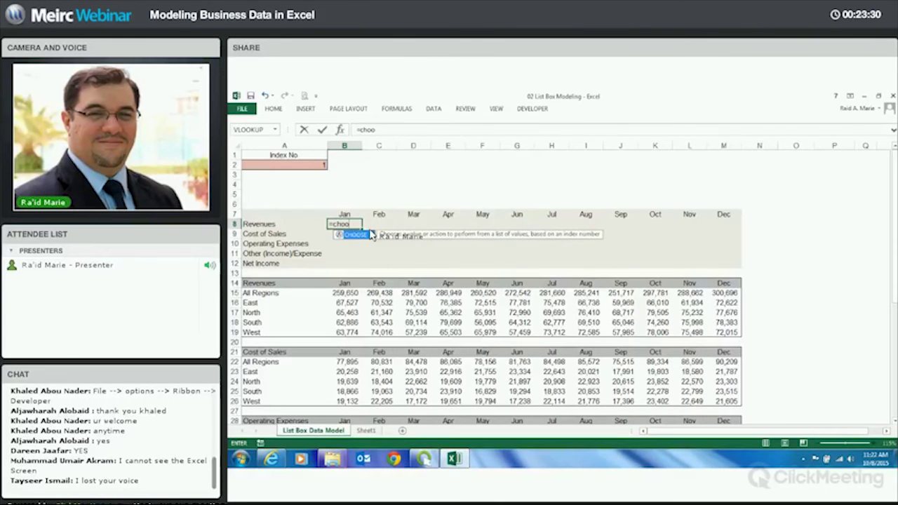
pyautogui.press('Tab')
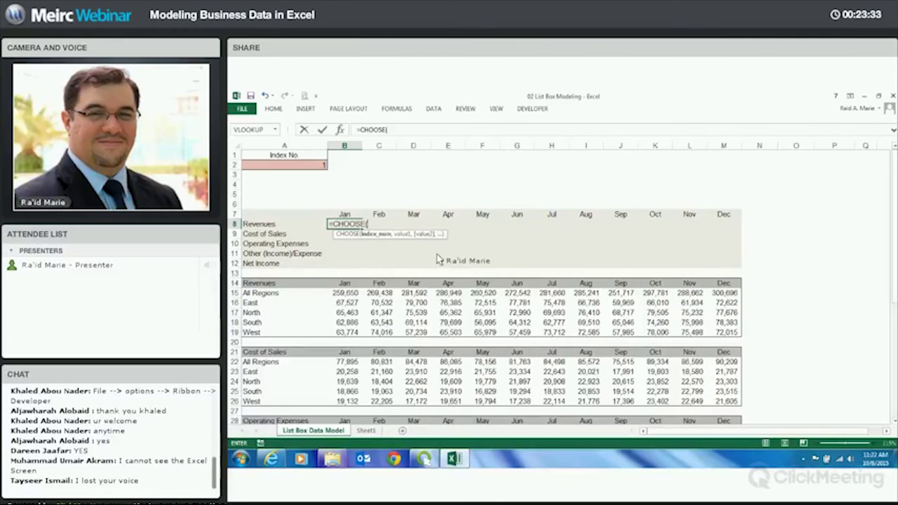
pyautogui.click(309, 166)
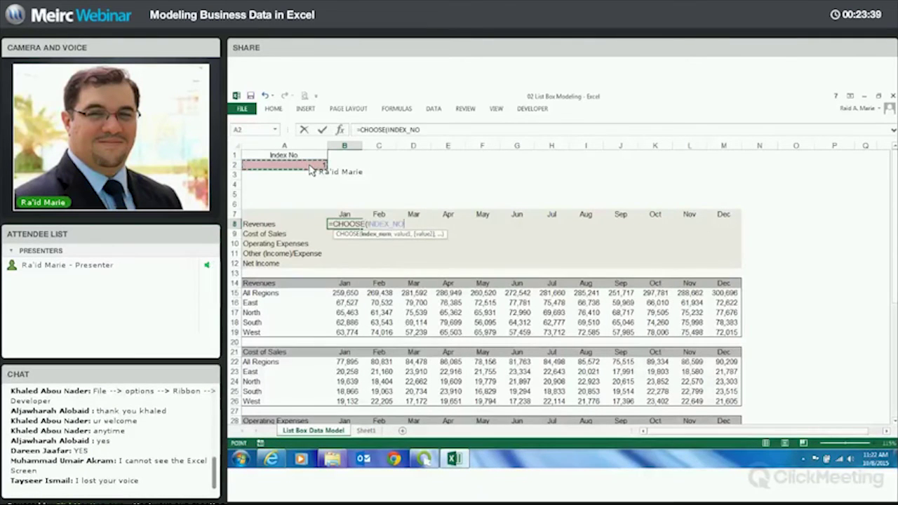
pyautogui.write(',')
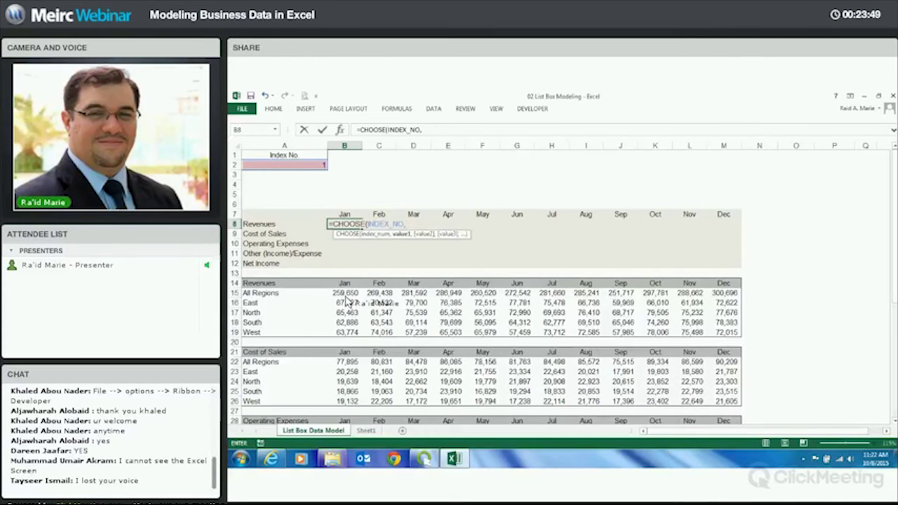
pyautogui.moveTo(345, 293); pyautogui.dragTo(350, 338)
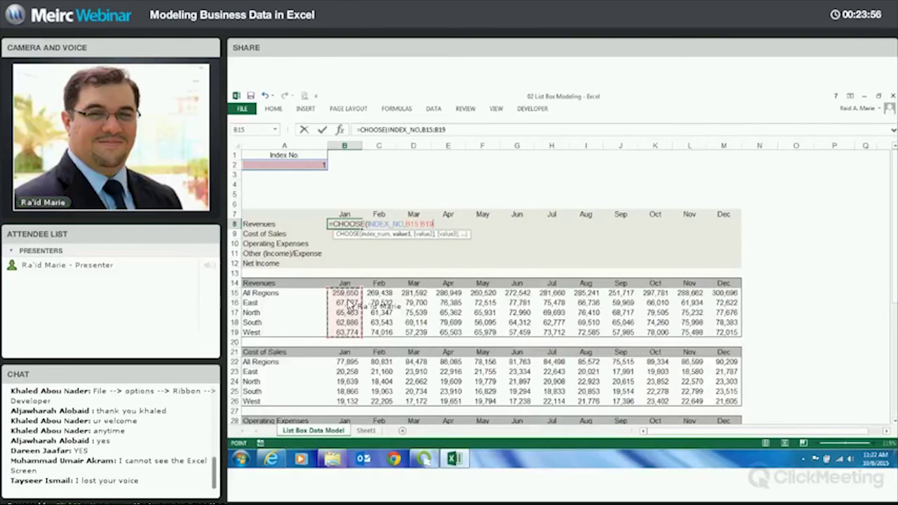
pyautogui.press('BackSpace')
pyautogui.press('BackSpace')
pyautogui.press('BackSpace')
pyautogui.press('BackSpace')
pyautogui.press('BackSpace')
pyautogui.press('BackSpace')
pyautogui.press('BackSpace')
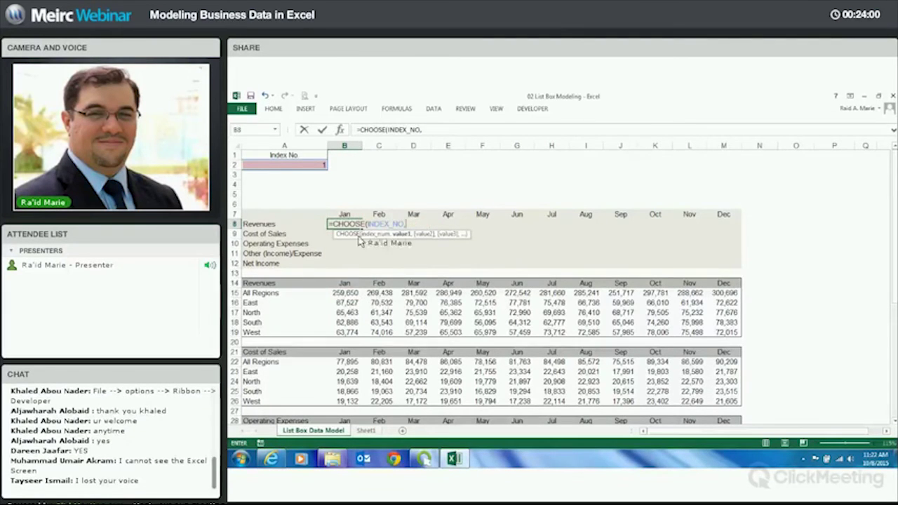
# Supply B15, B16, B17, B18 and B19 as separate values of the CHOOSE function and complete the formula in B8.
pyautogui.click(357, 293)
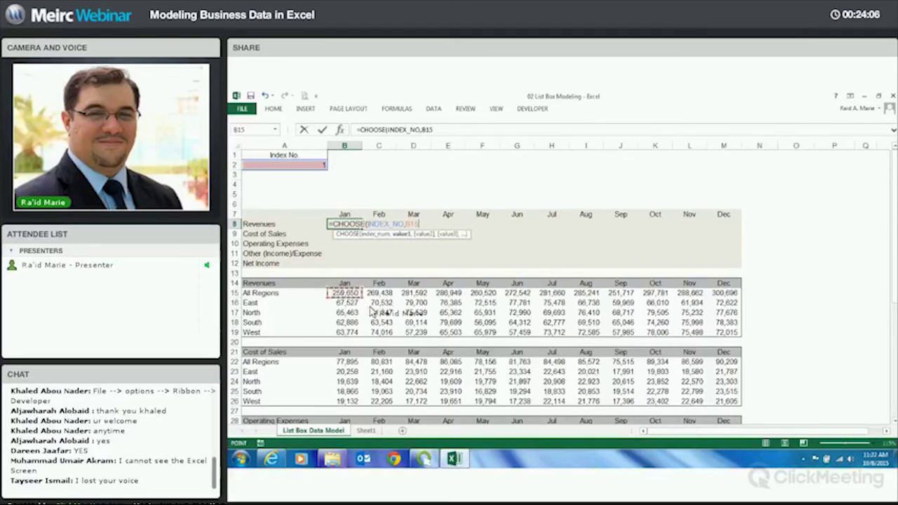
pyautogui.write(',')
pyautogui.click(348, 303)
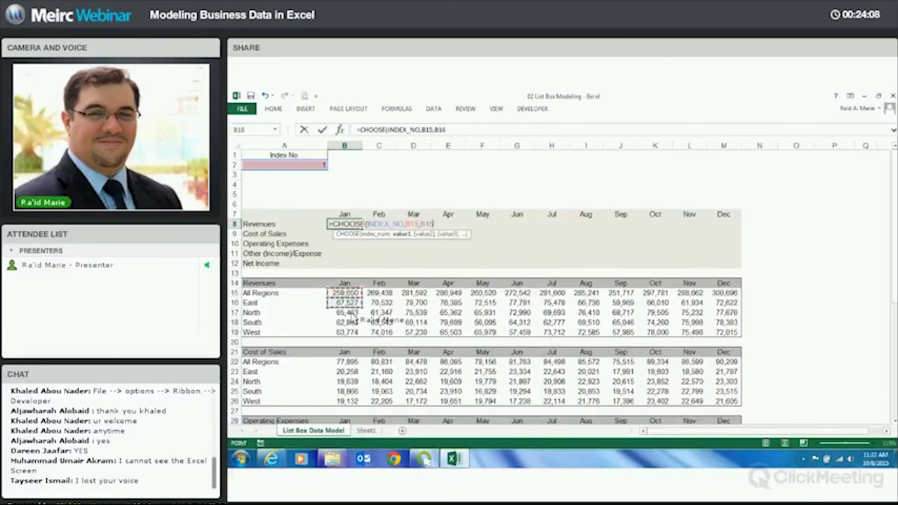
pyautogui.write(',')
pyautogui.click(348, 312)
pyautogui.write(',')
pyautogui.click(349, 322)
pyautogui.write(',')
pyautogui.click(348, 331)
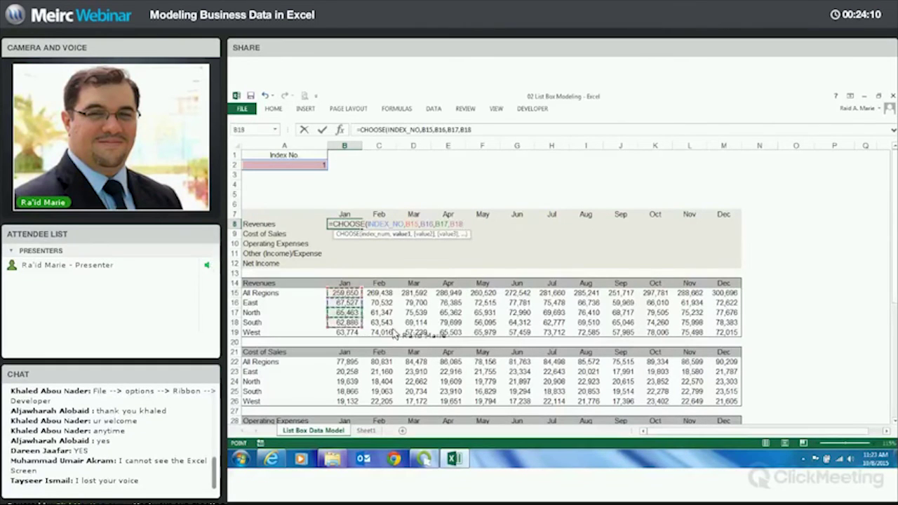
pyautogui.press('Return')
pyautogui.press('Up')
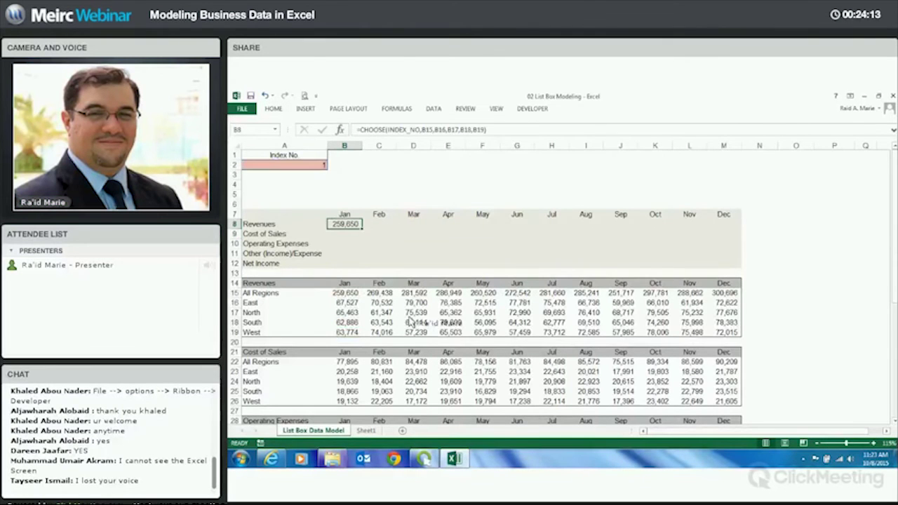
# Check the index number in A2 and the first value argument of the CHOOSE formula in B8.
pyautogui.click(315, 167)
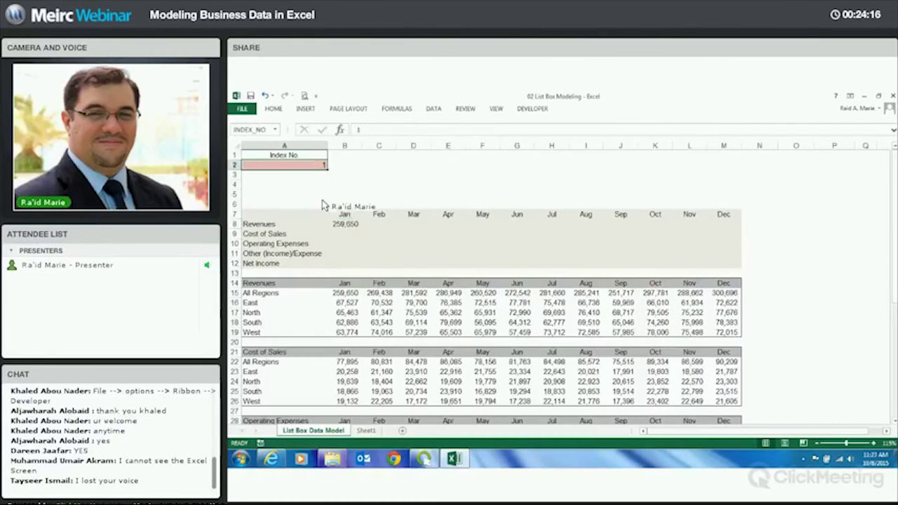
pyautogui.click(357, 223)
pyautogui.click(428, 129)
pyautogui.doubleClick(428, 130)
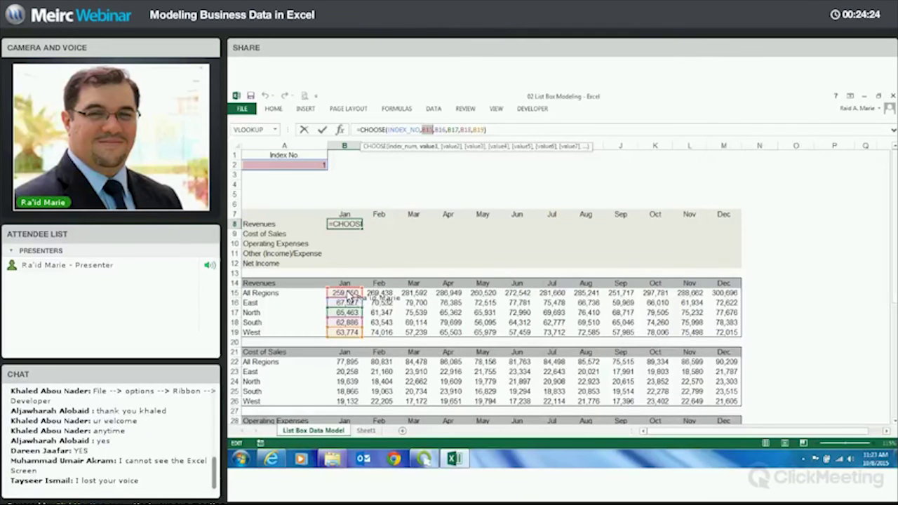
pyautogui.hotkey('ctrl', 'Return')
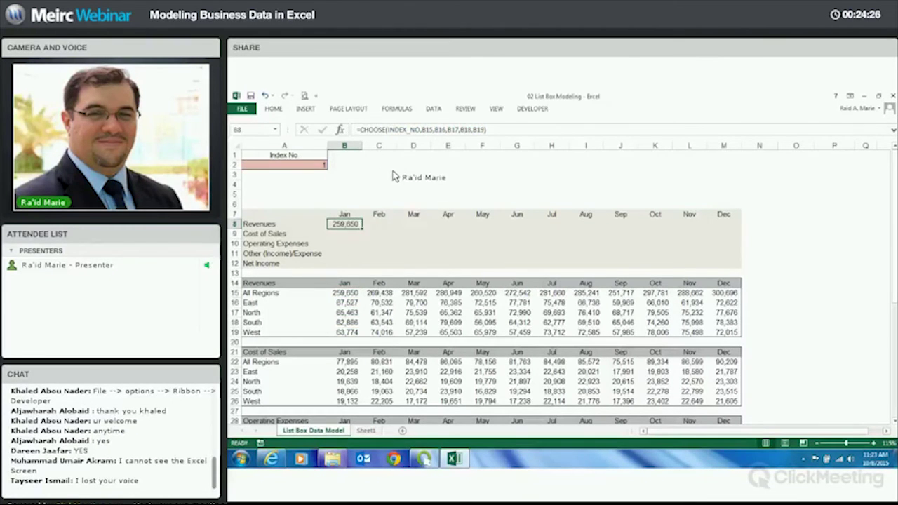
# Set the index number in A2 to 5.
pyautogui.hotkey('ctrl', 'Home')
pyautogui.press('Down')
pyautogui.write('5')
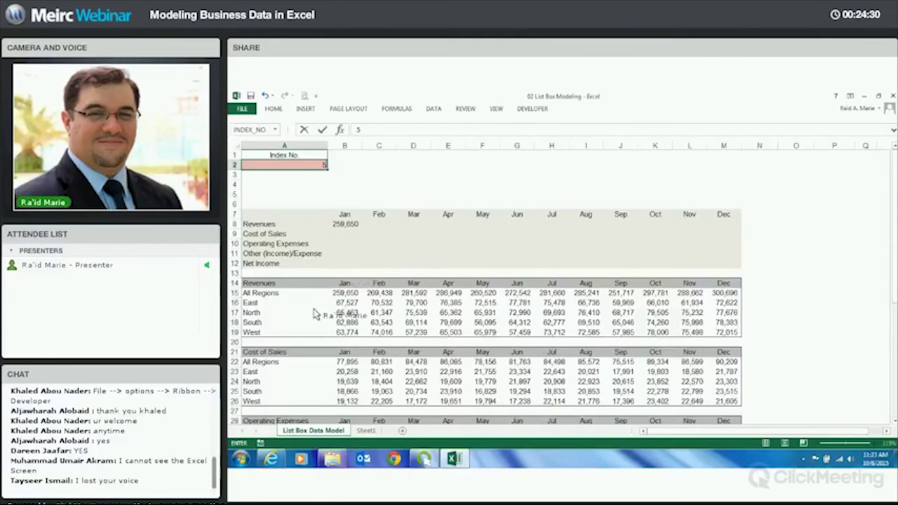
pyautogui.press('Return')
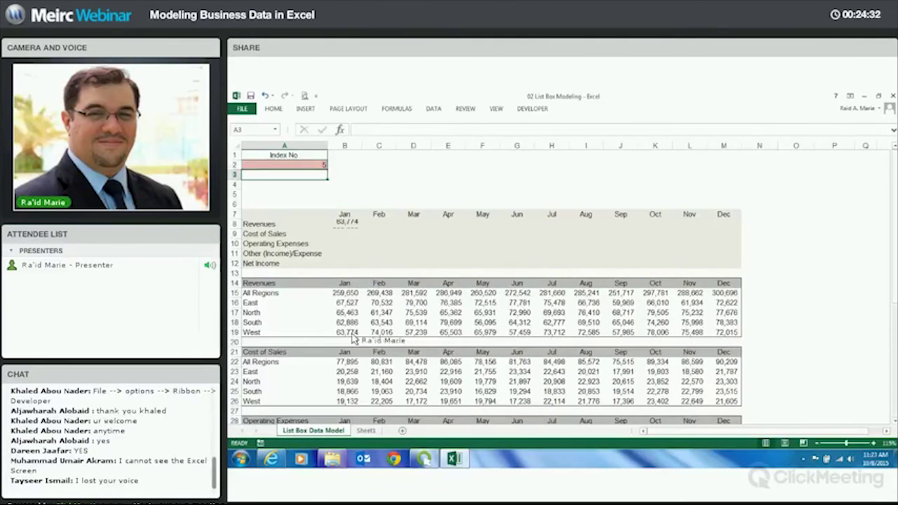
# Count through the Revenues regions from All Regions to West and check West's January figure against the summary.
pyautogui.click(347, 334)
pyautogui.click(259, 293)
pyautogui.press('Down')
pyautogui.press('Down')
pyautogui.press('Down')
pyautogui.press('Down')
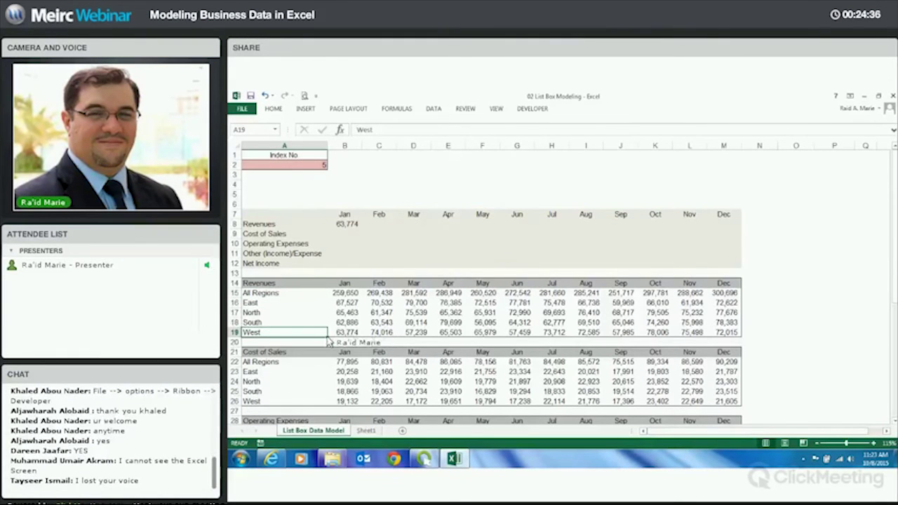
pyautogui.press('Right')
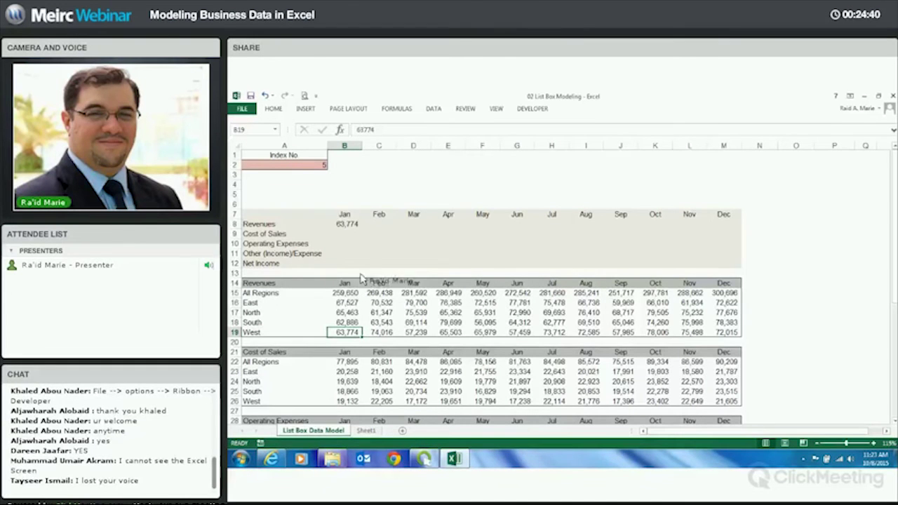
# Copy the January Revenues formula in B8 across the summary row from February to December.
pyautogui.click(346, 224)
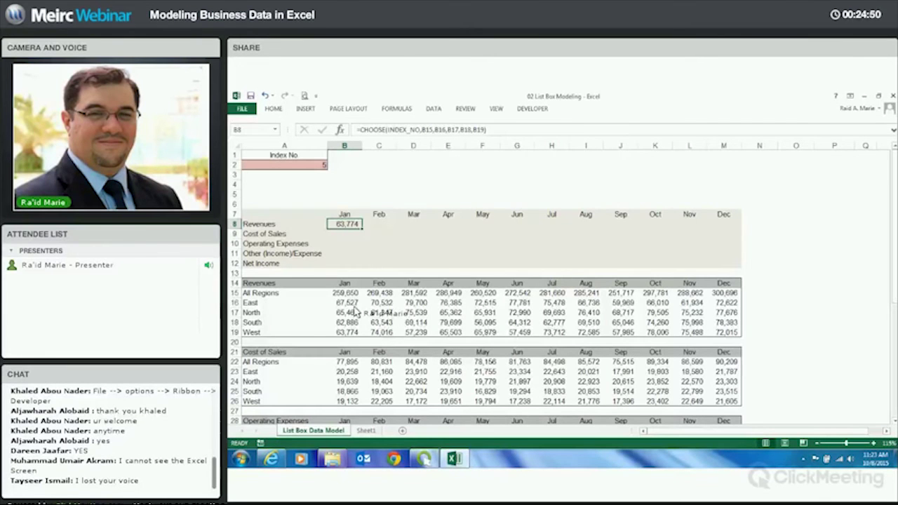
pyautogui.hotkey('ctrl', 'c')
pyautogui.press('Right')
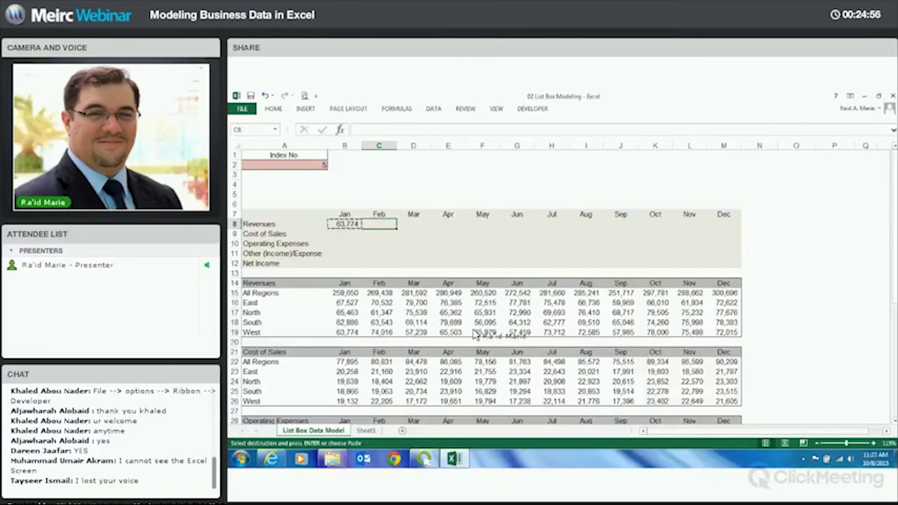
pyautogui.press('Return')
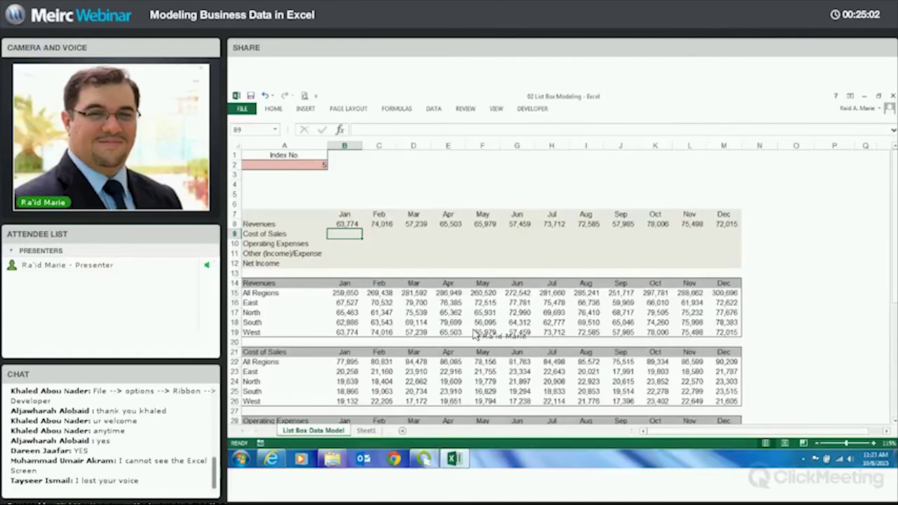
# Enter a CHOOSE formula in B9 that uses INDEX_NO to pick January Cost of Sales from B22, B23, B24, B25 and B26.
pyautogui.write('=')
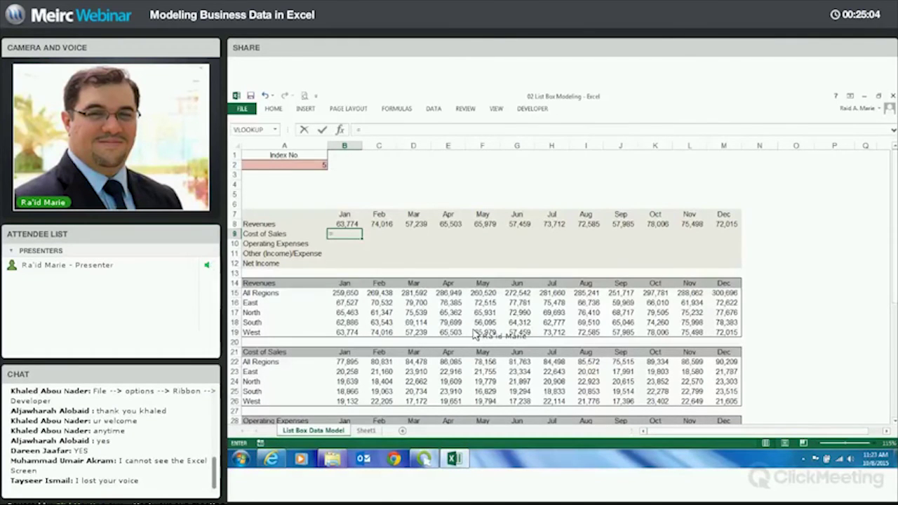
pyautogui.write('cho')
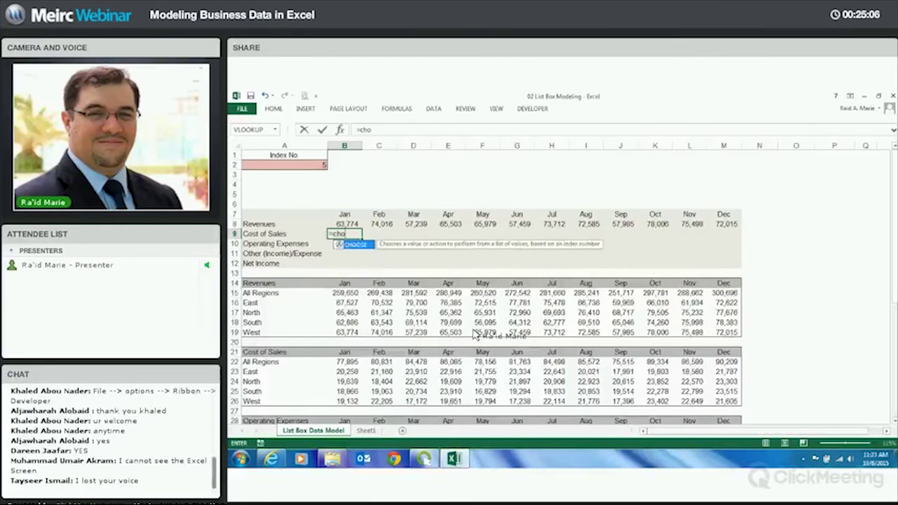
pyautogui.press('Tab')
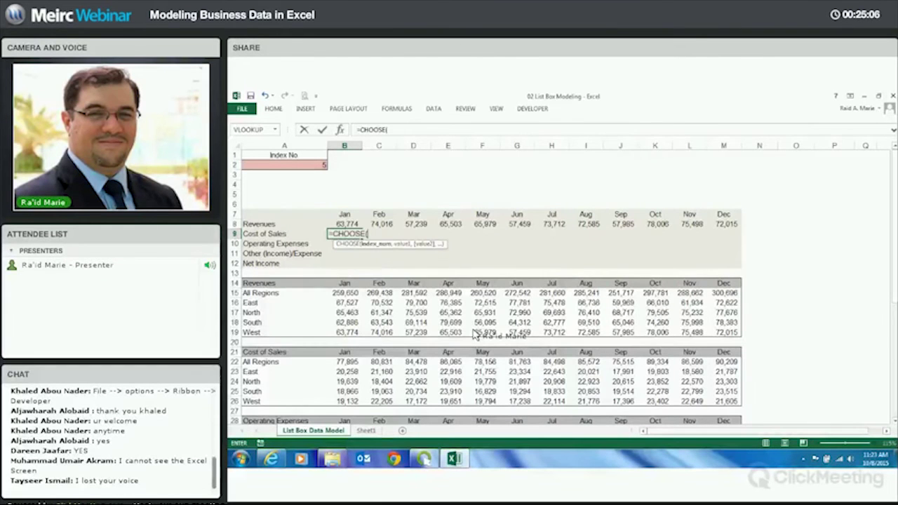
pyautogui.click(320, 165)
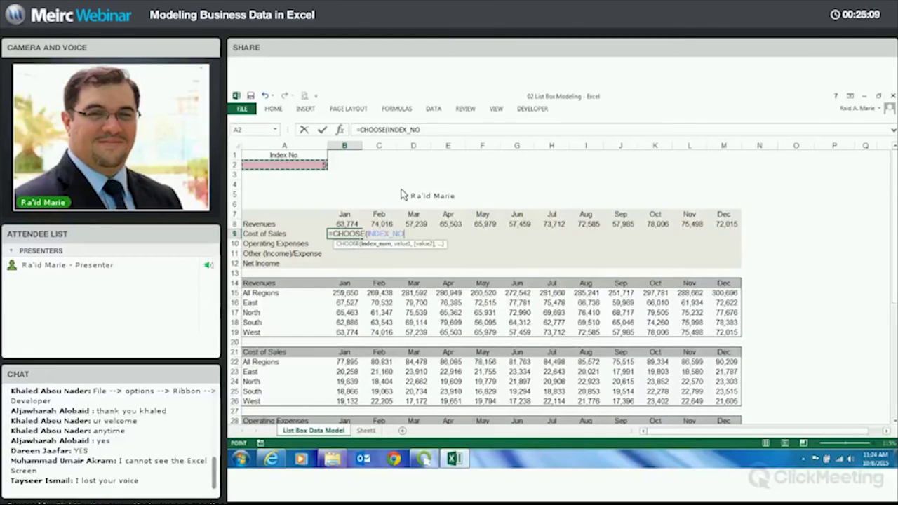
pyautogui.write(',')
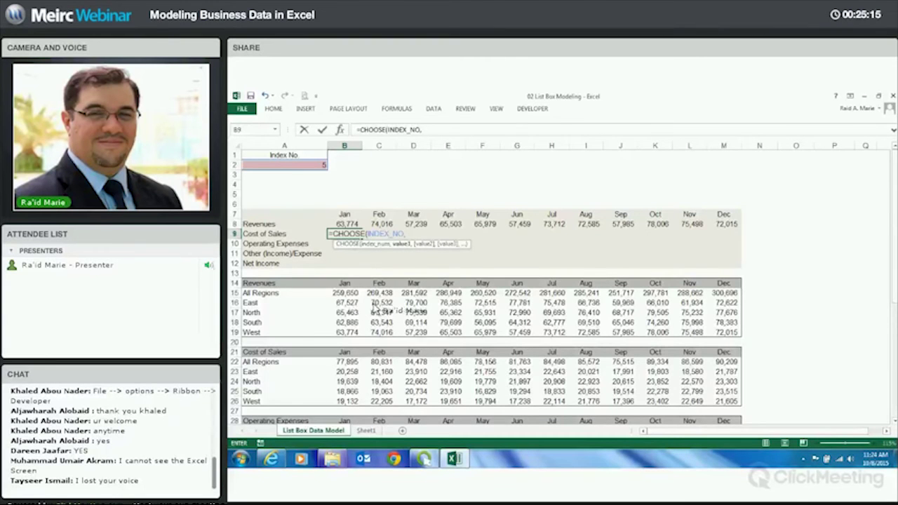
pyautogui.scroll(-2, 414, 314)
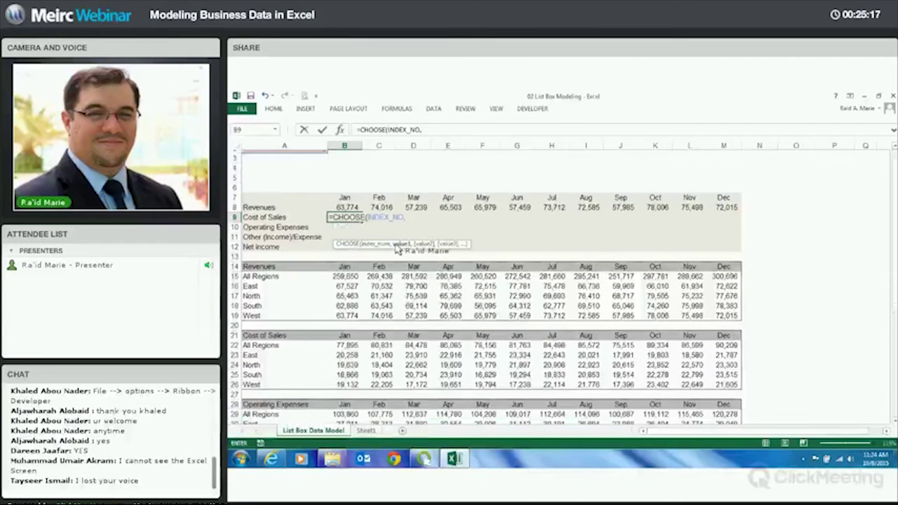
pyautogui.click(347, 303)
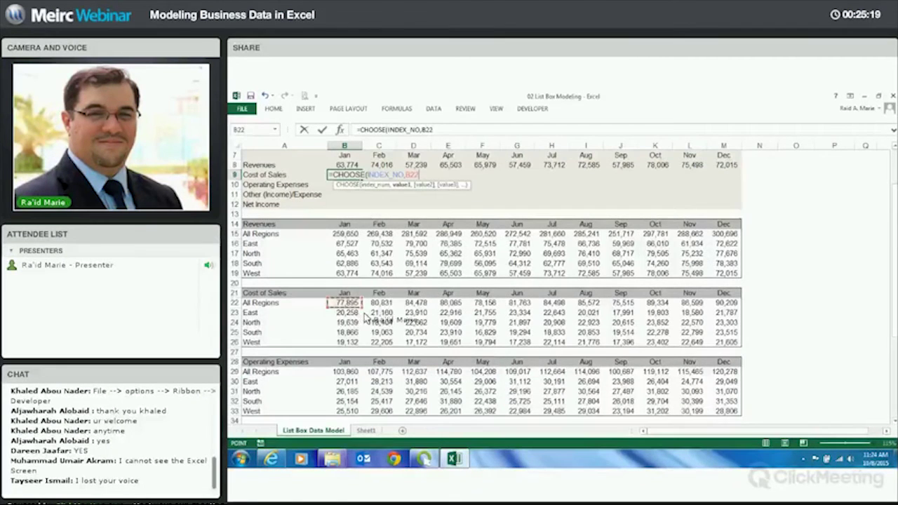
pyautogui.write(',')
pyautogui.click(347, 313)
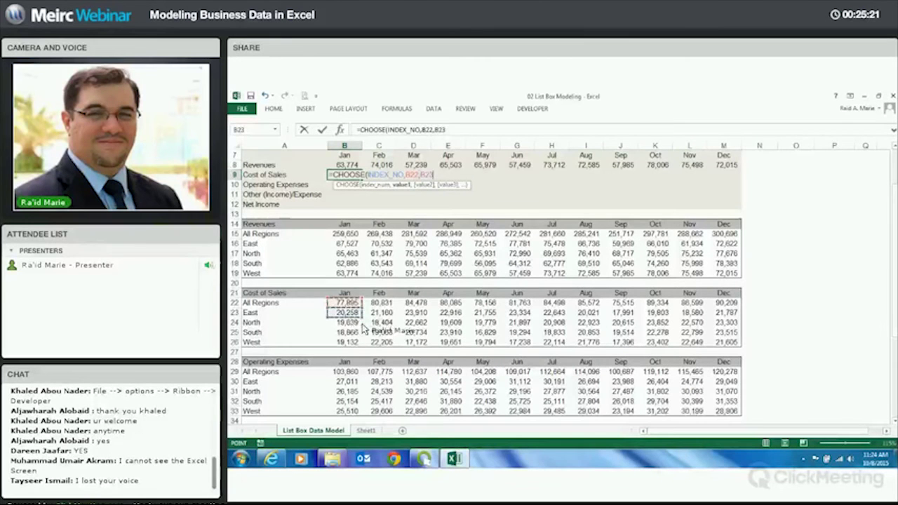
pyautogui.write(',')
pyautogui.click(347, 322)
pyautogui.write(',')
pyautogui.click(347, 332)
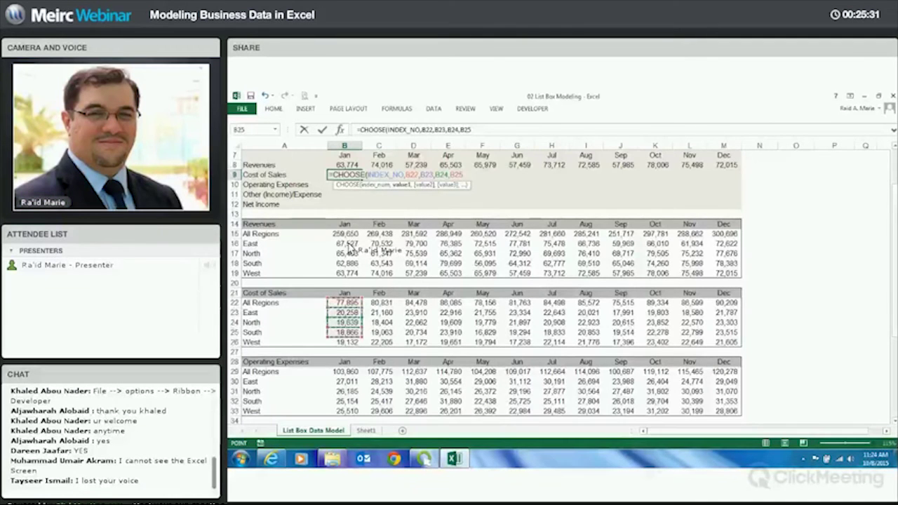
pyautogui.press('Return')
# Enter a CHOOSE formula in B10 that uses INDEX_NO to pick January Operating Expenses from B29, B30, B31, B32 and B33.
pyautogui.write('=cho')
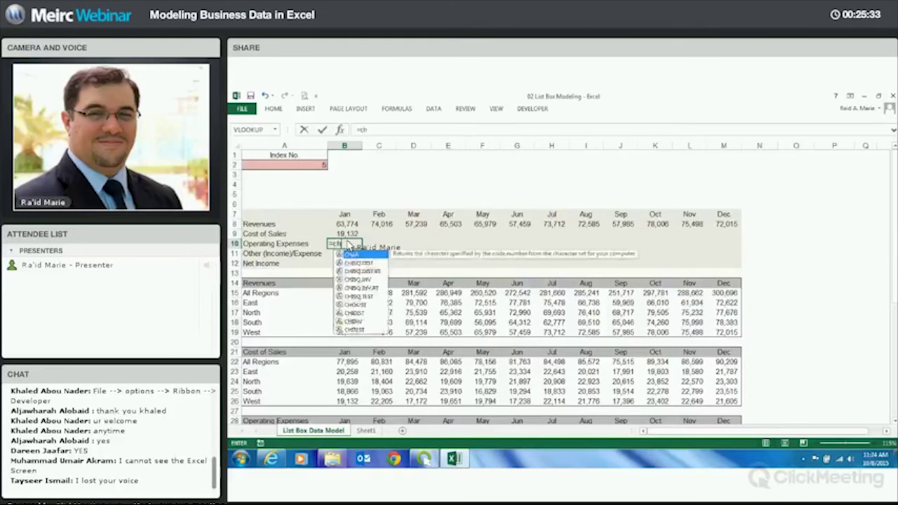
pyautogui.press('Tab')
pyautogui.click(314, 165)
pyautogui.write(',')
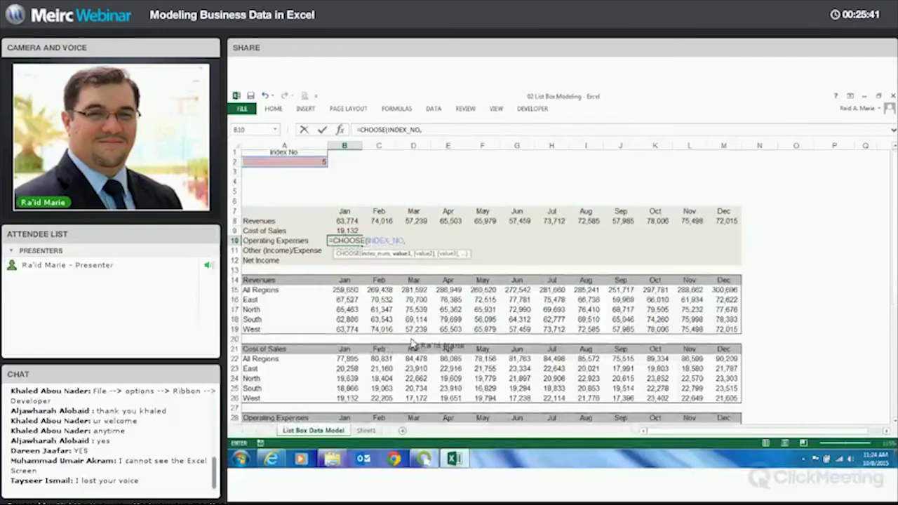
pyautogui.scroll(-4, 413, 341)
pyautogui.write('B29,B30,B31,B32,B33')
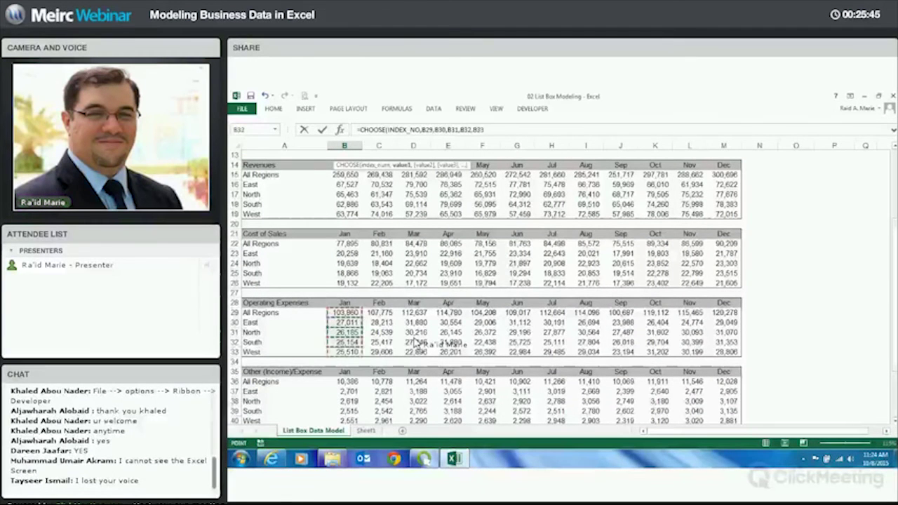
pyautogui.press('Return')
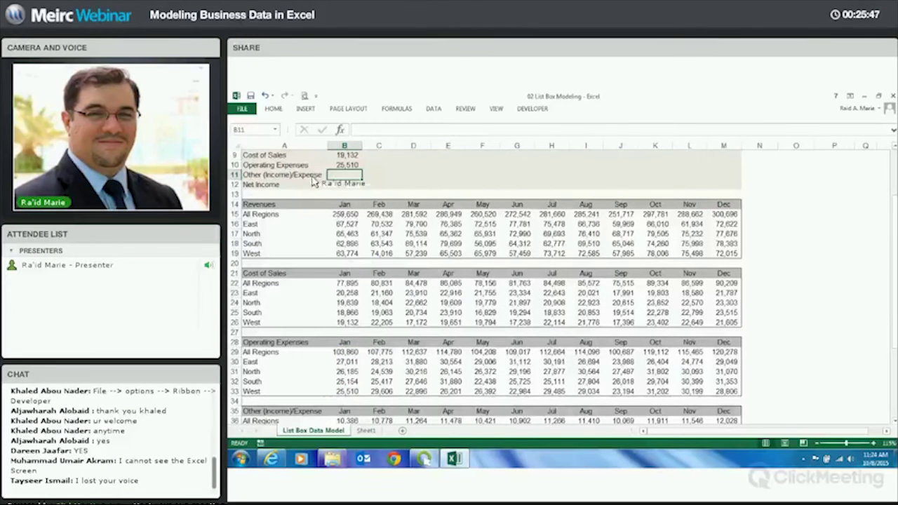
# Enter a CHOOSE formula in B11 that uses INDEX_NO to pick January Other (Income)/Expense from B36, B37, B38, B39 and B40.
pyautogui.write('=CHOOSE(')
pyautogui.scroll(3, 316, 169)
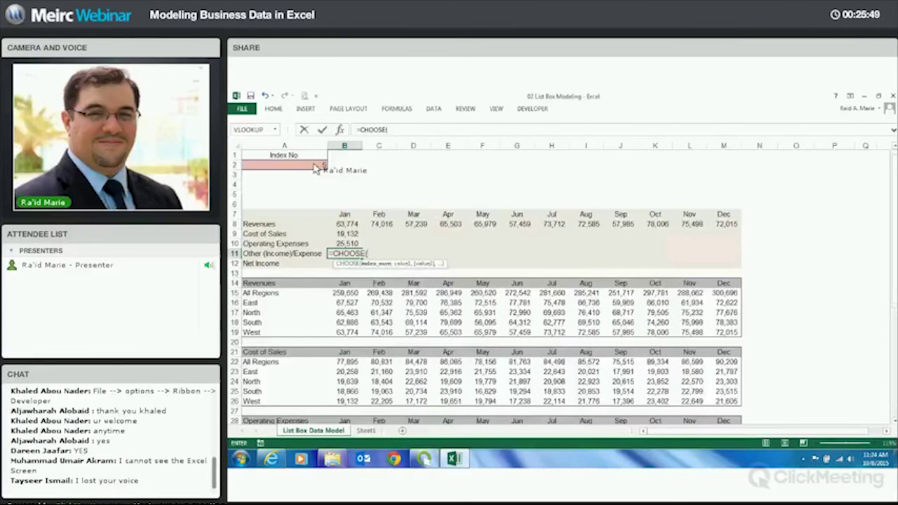
pyautogui.click(315, 167)
pyautogui.write(',')
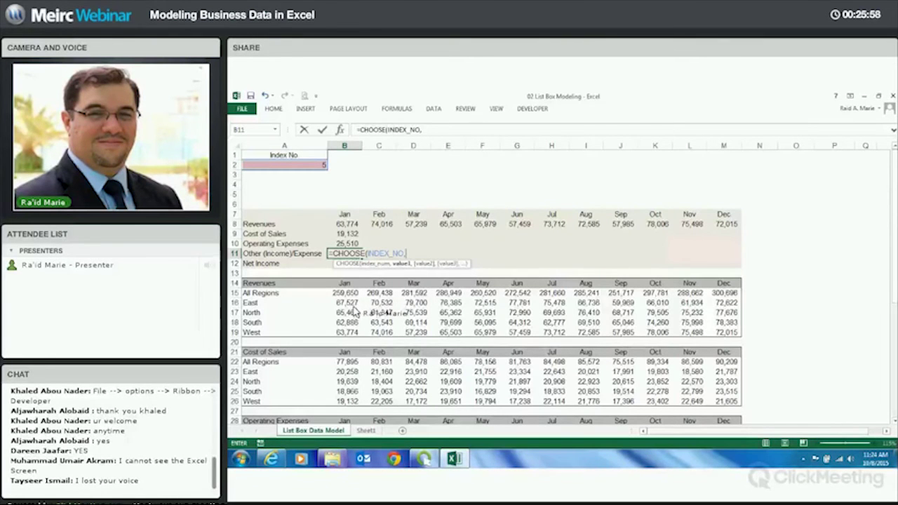
pyautogui.scroll(-2, 392, 329)
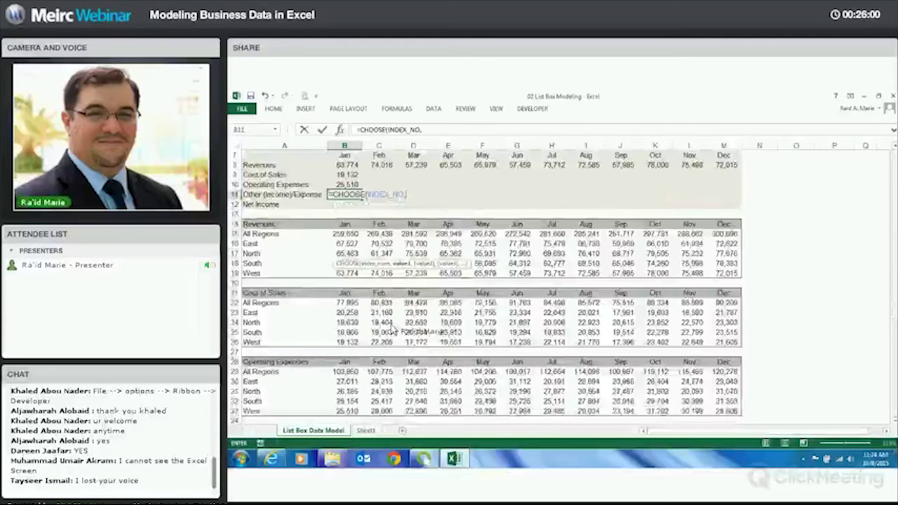
pyautogui.scroll(-5, 394, 329)
pyautogui.keyDown('ctrl'); pyautogui.click(343, 292); pyautogui.keyUp('ctrl')
pyautogui.keyDown('ctrl'); pyautogui.click(344, 302); pyautogui.keyUp('ctrl')
pyautogui.keyDown('ctrl'); pyautogui.click(344, 312); pyautogui.keyUp('ctrl')
pyautogui.keyDown('ctrl'); pyautogui.click(344, 322); pyautogui.keyUp('ctrl')
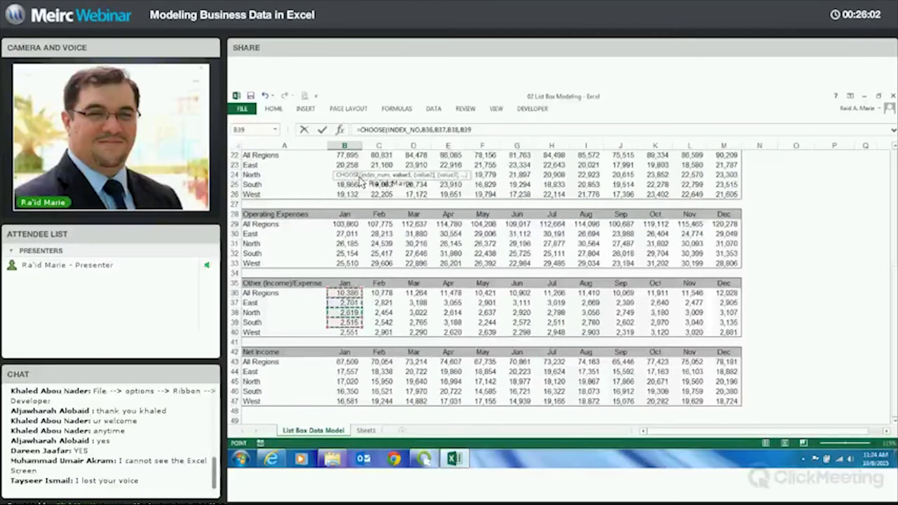
pyautogui.keyDown('ctrl'); pyautogui.click(343, 331); pyautogui.keyUp('ctrl')
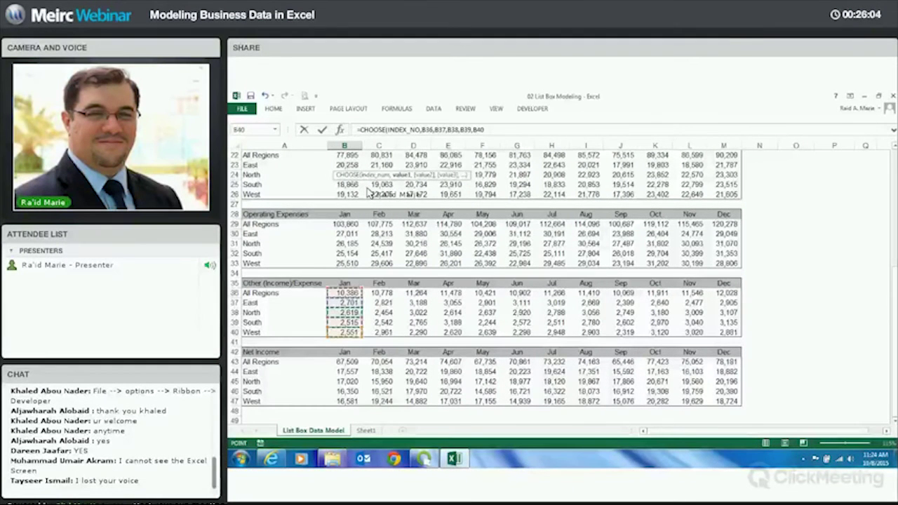
pyautogui.press('Escape')
# Enter a CHOOSE formula in B12 that uses INDEX_NO to pick January Net Income from B43, B44, B45, B46 and B47.
pyautogui.scroll(7, 337, 186)
pyautogui.write('=ch')
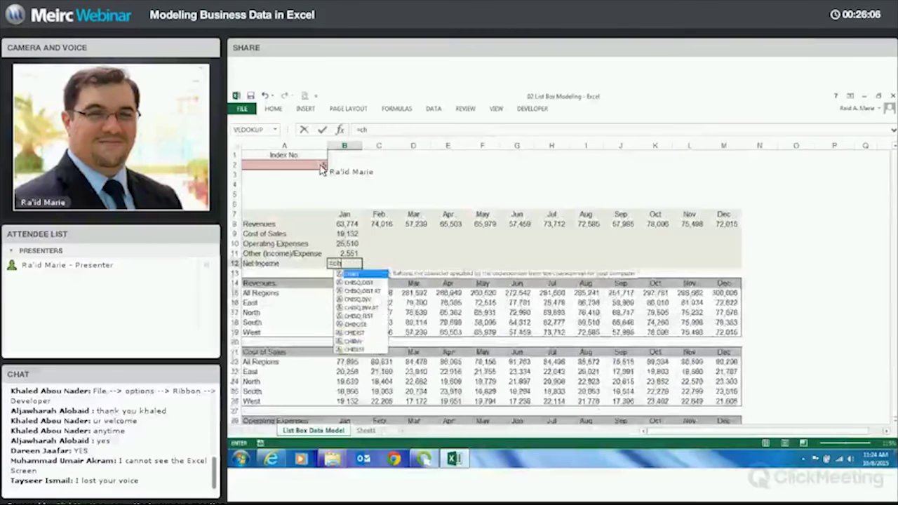
pyautogui.press('Tab')
pyautogui.click(319, 165)
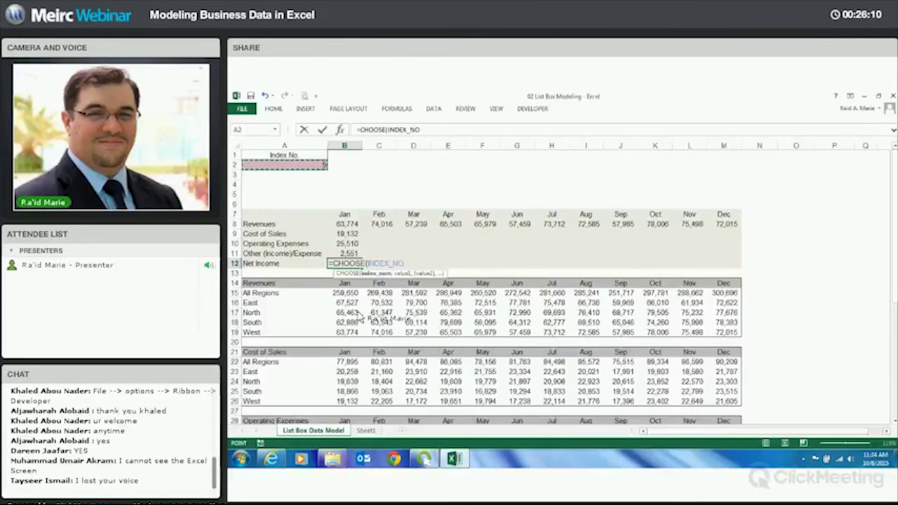
pyautogui.write(',')
pyautogui.scroll(-4, 349, 318)
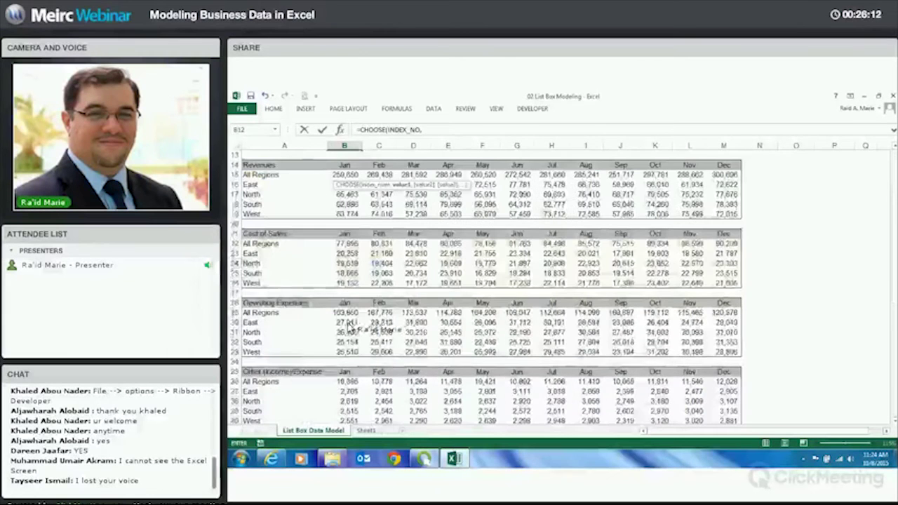
pyautogui.scroll(-5, 348, 323)
pyautogui.click(344, 303)
pyautogui.write(',')
pyautogui.click(344, 312)
pyautogui.write(',')
pyautogui.click(345, 322)
pyautogui.write(',')
pyautogui.click(344, 331)
pyautogui.write(',')
pyautogui.click(344, 341)
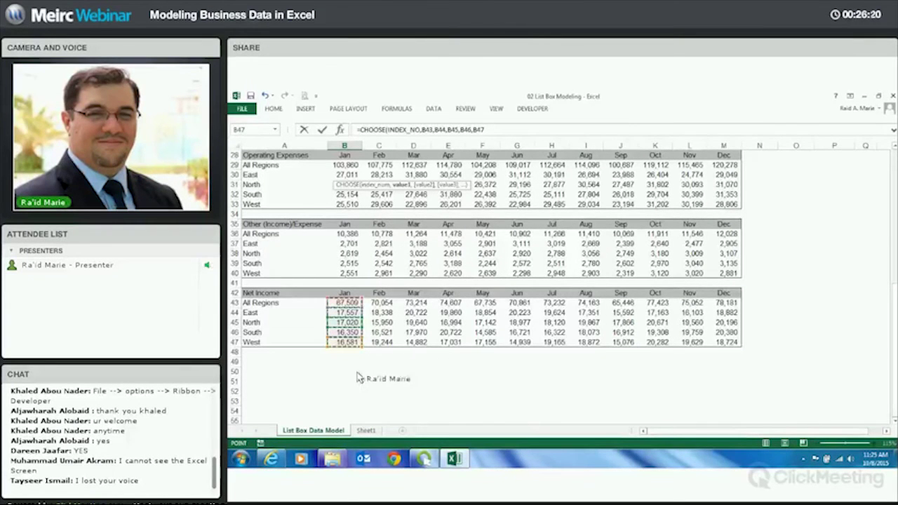
pyautogui.press('Return')
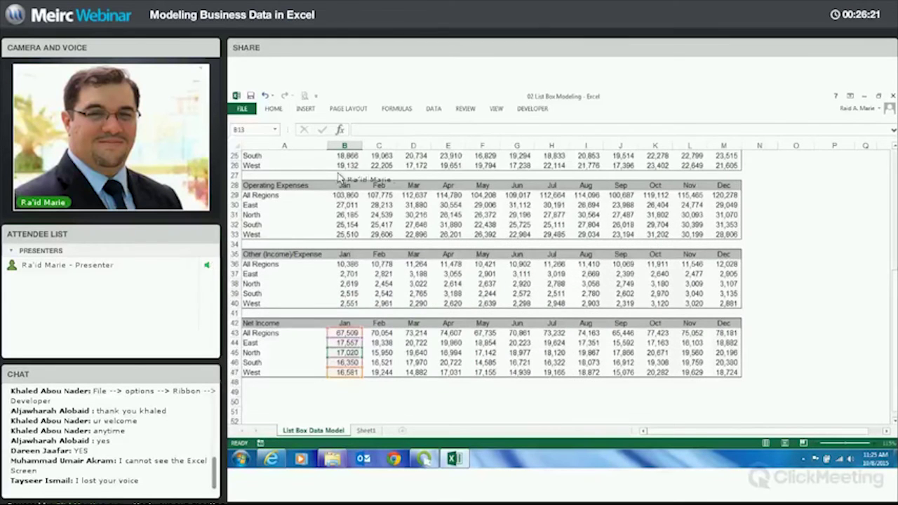
# Set the index number in A2 to 2.
pyautogui.scroll(8, 351, 180)
pyautogui.scroll(-6, 351, 266)
pyautogui.scroll(6, 350, 239)
pyautogui.click(284, 164)
pyautogui.write('2')
# Compare the summary's January Revenues and Net Income with East's January figures in the Revenues and Net Income tables.
pyautogui.click(345, 223)
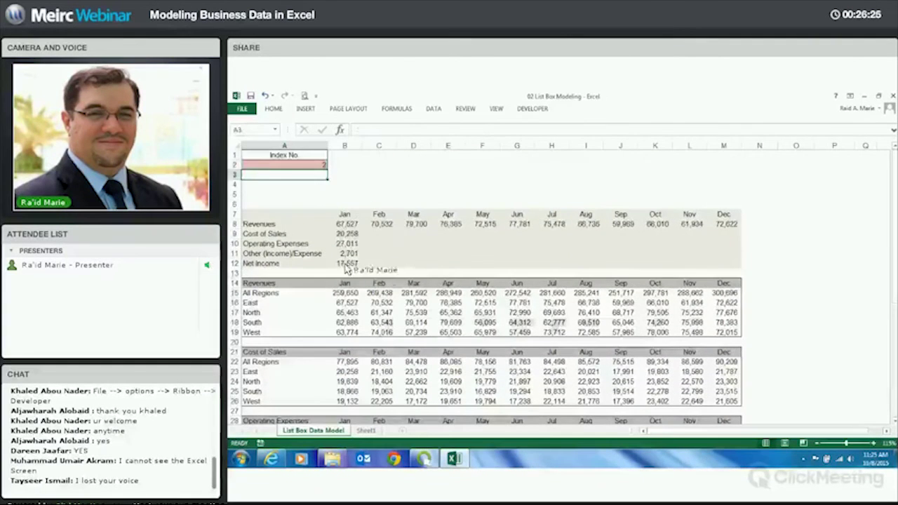
pyautogui.click(343, 302)
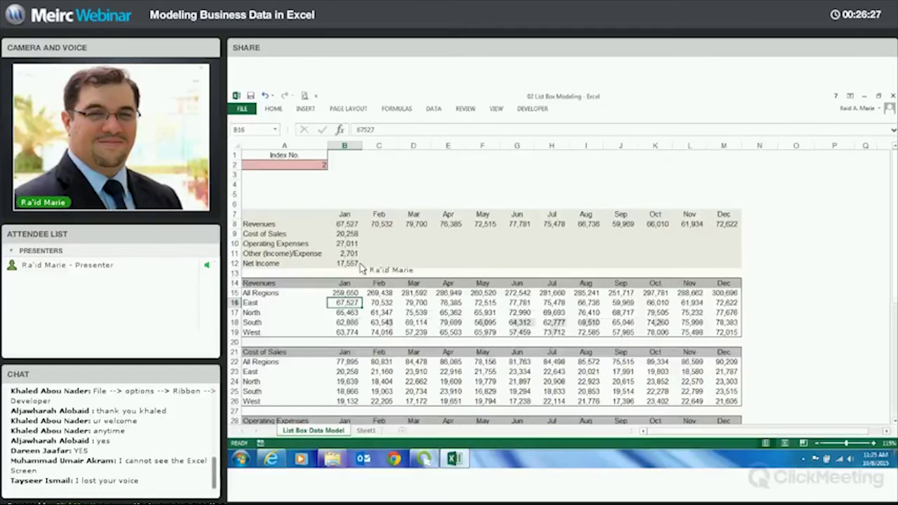
pyautogui.click(344, 263)
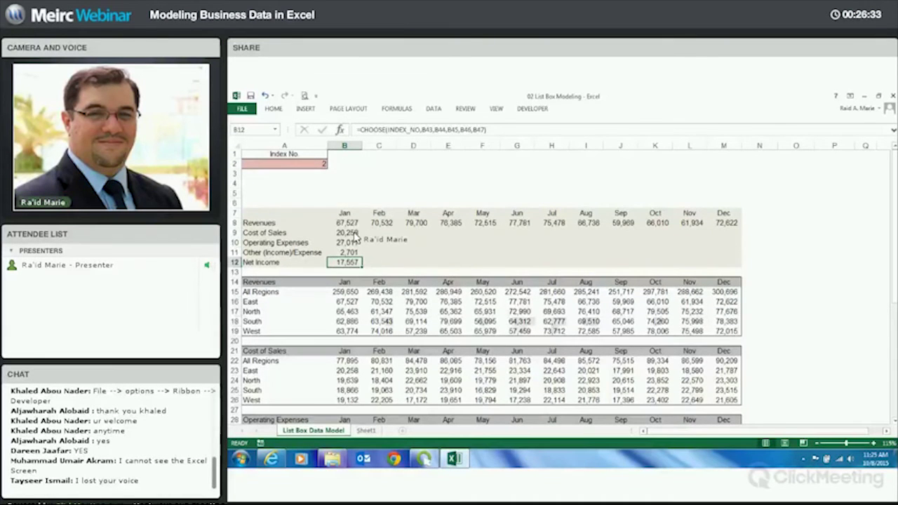
pyautogui.scroll(-10, 355, 236)
pyautogui.click(343, 283)
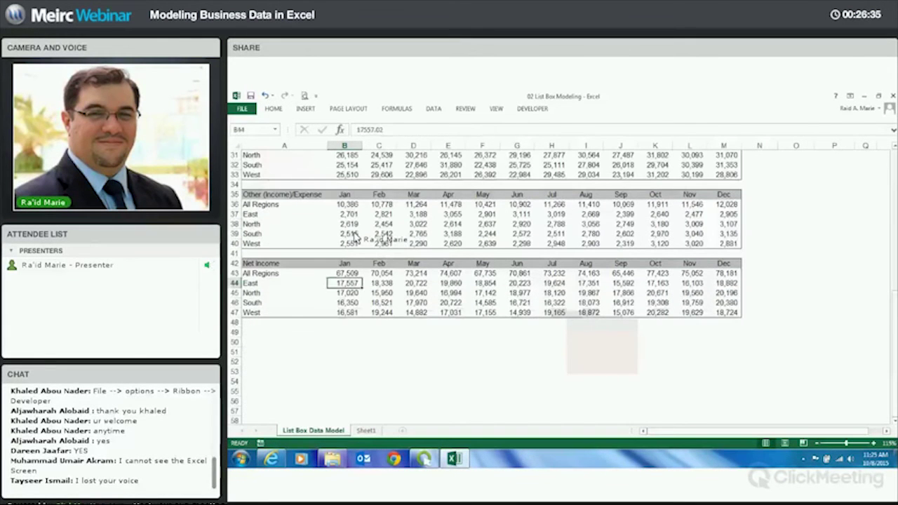
# Copy the January formulas in B9:B12 across the summary block from February to December.
pyautogui.scroll(10, 356, 236)
pyautogui.moveTo(344, 234); pyautogui.dragTo(344, 263)
pyautogui.hotkey('ctrl', 'c')
pyautogui.moveTo(379, 234); pyautogui.dragTo(723, 233)
pyautogui.press('Return')
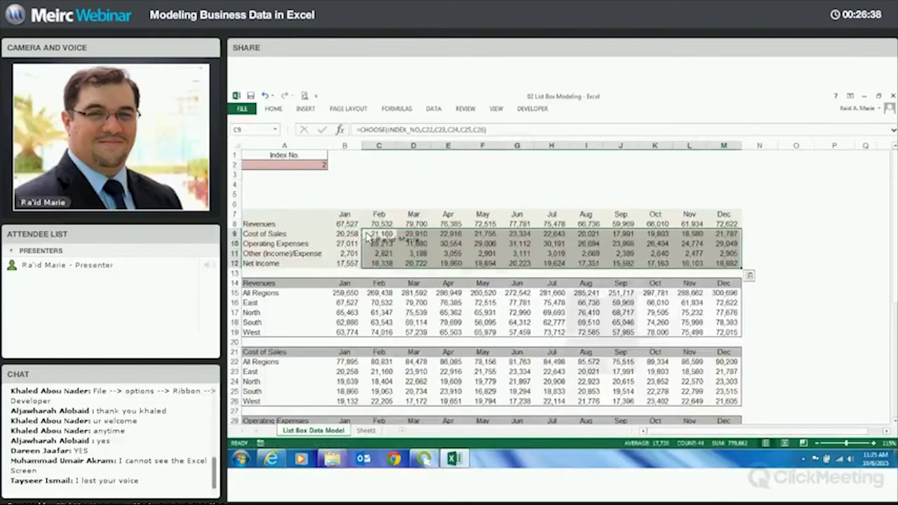
pyautogui.click(390, 203)
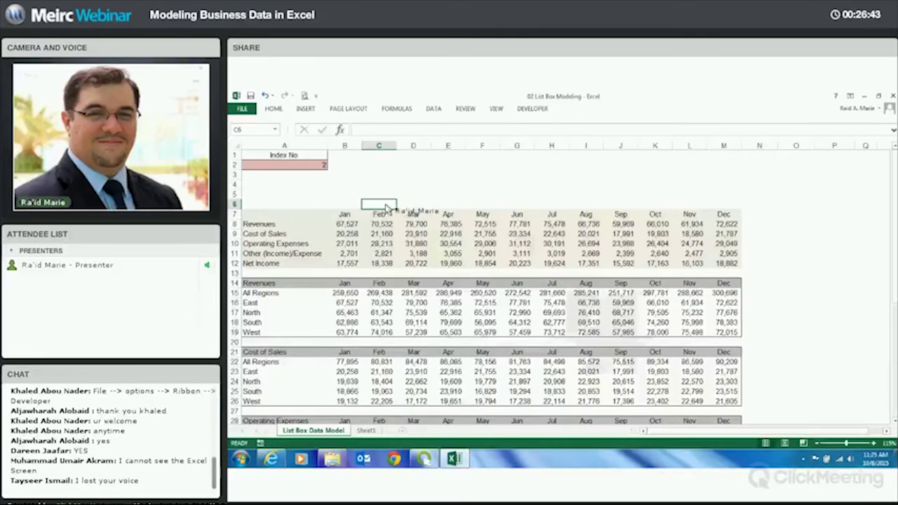
# Examine the January Revenues formula in B8 and the summary block's empty heading cell A7 and first row labels.
pyautogui.press('Down')
pyautogui.press('Home')
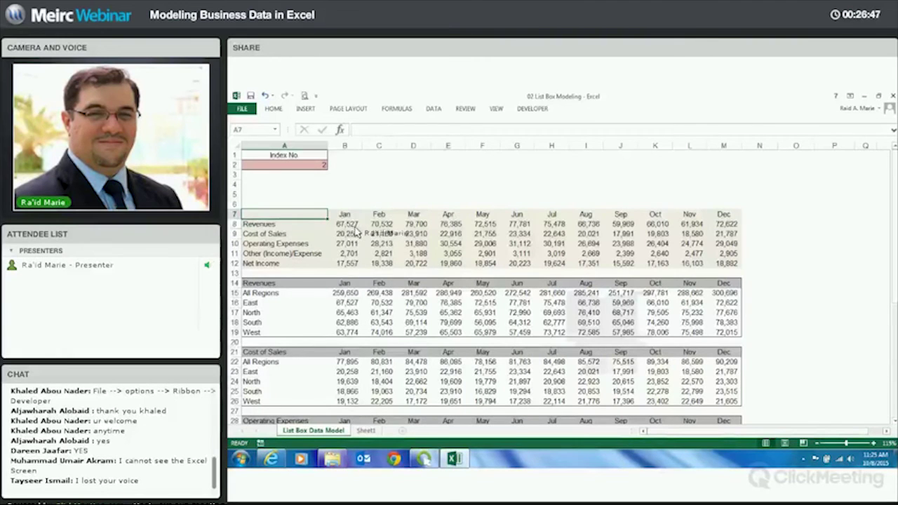
pyautogui.click(359, 227)
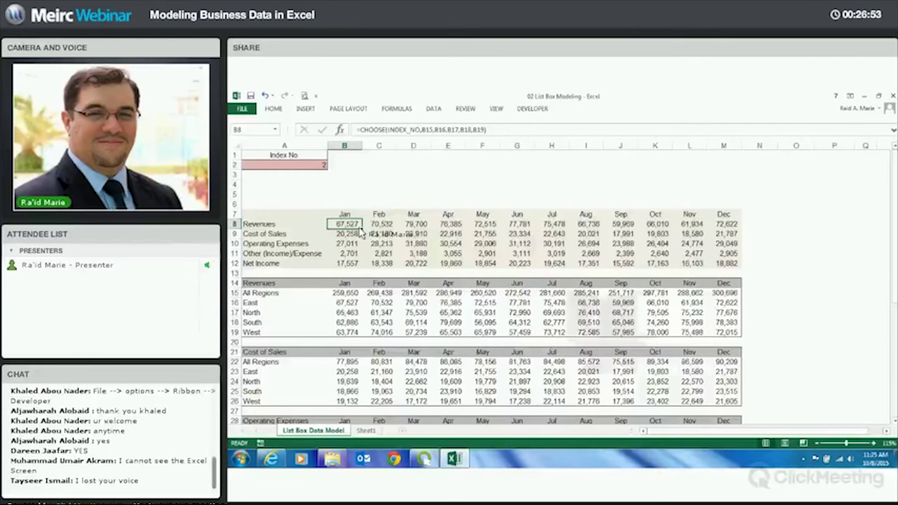
pyautogui.click(291, 214)
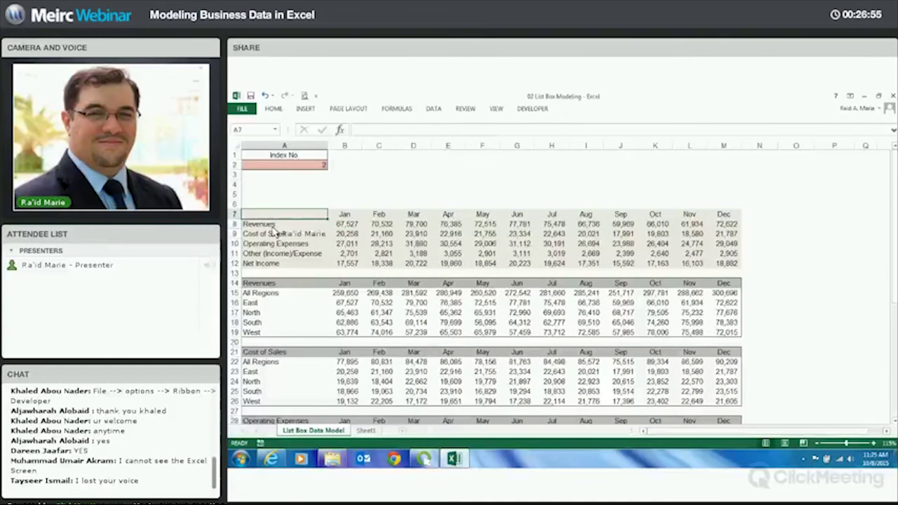
pyautogui.press('Down')
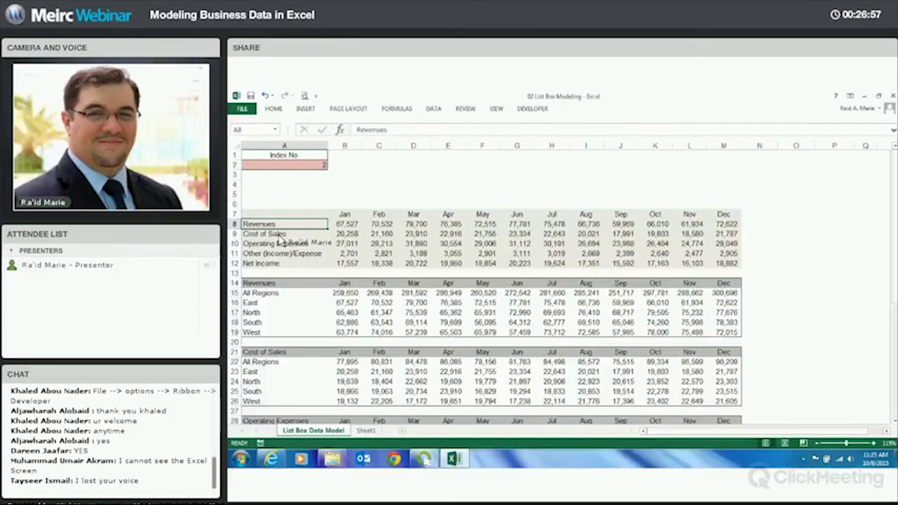
pyautogui.press('Down')
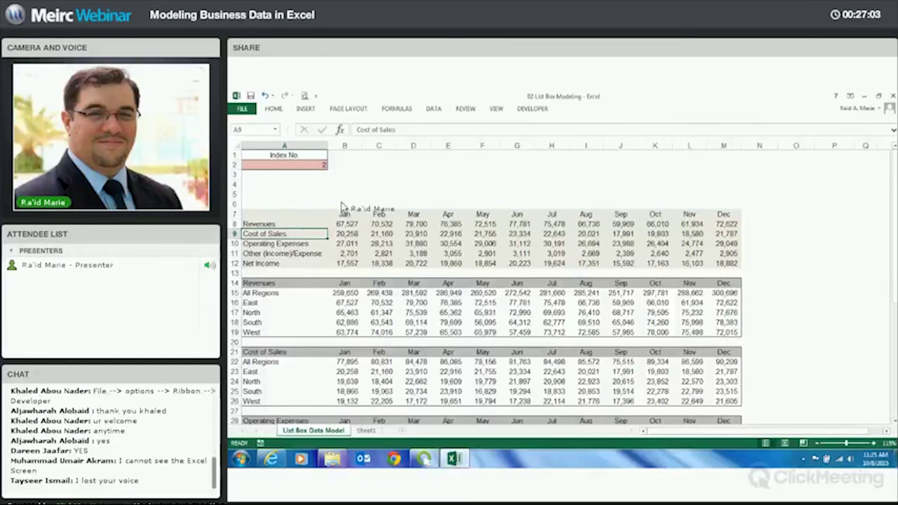
pyautogui.press('Up')
pyautogui.press('Up')
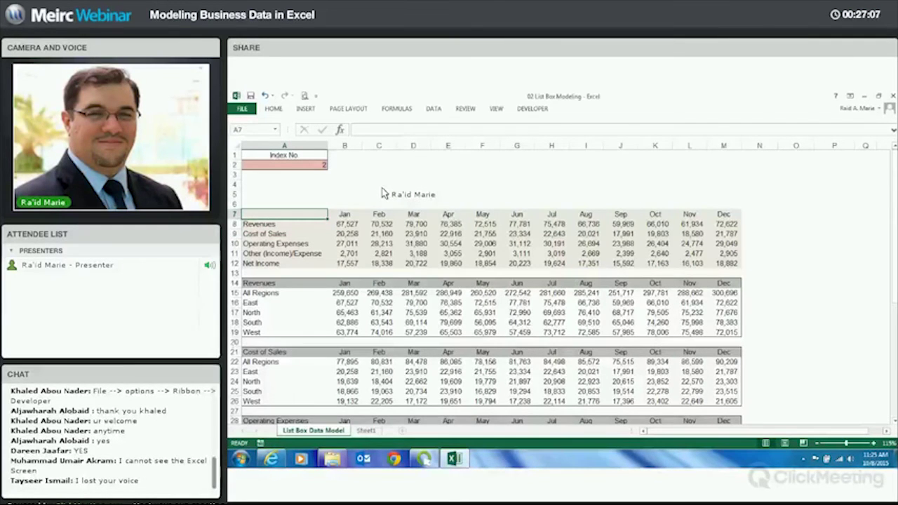
# Insert a column chart of monthly Revenues from the summary block's range A7:M8.
pyautogui.hotkey('shift', 'Down')
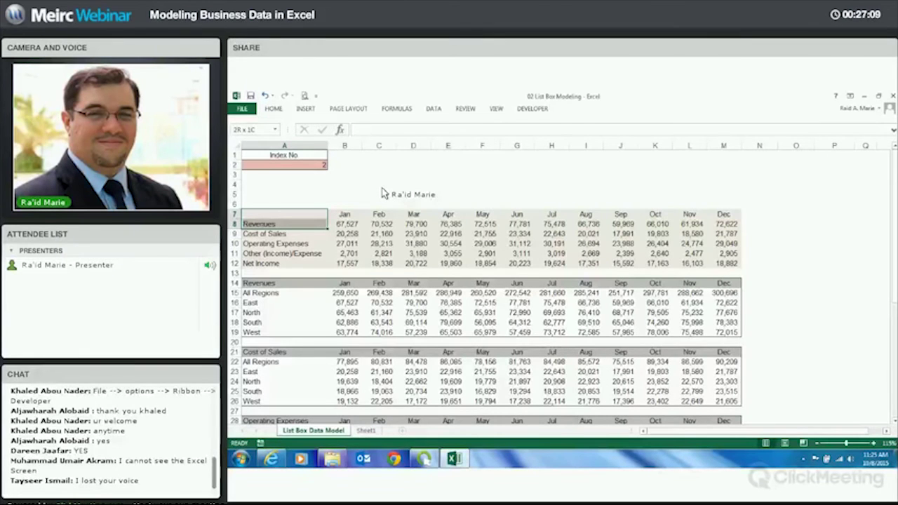
pyautogui.hotkey('shift', 'Right')
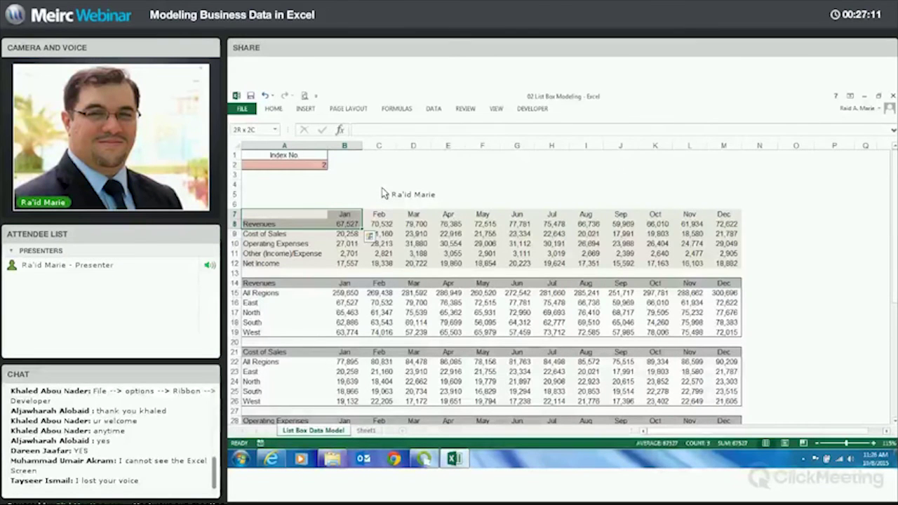
pyautogui.hotkey('ctrl', 'shift', 'Right')
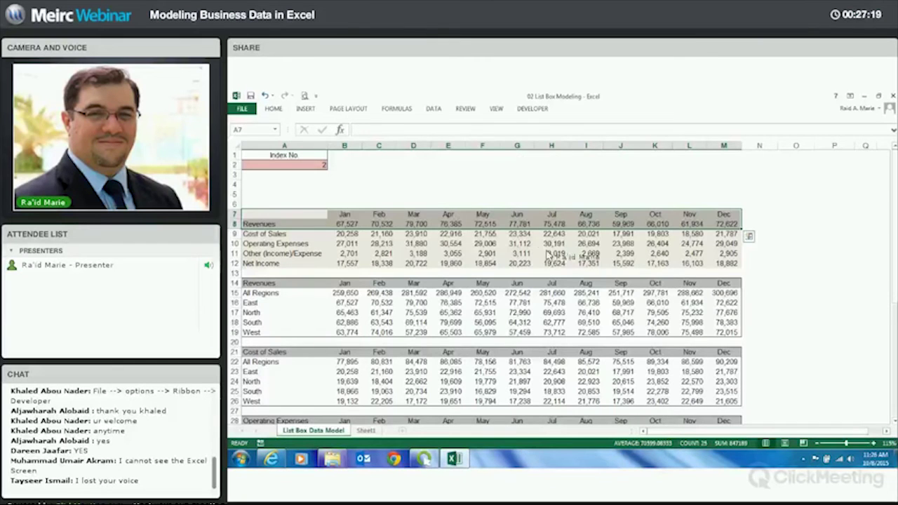
pyautogui.hotkey('alt', 'F1')
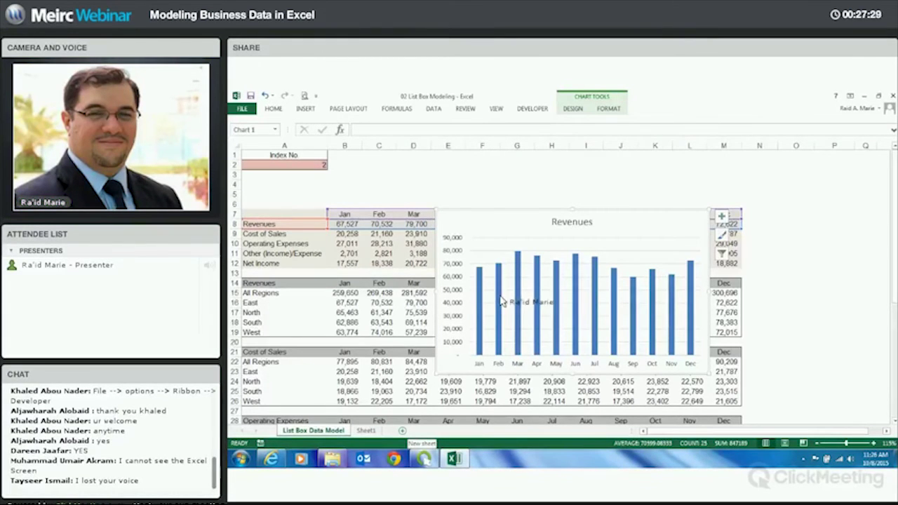
# Add a new worksheet for the charts and return to the List Box Data Model sheet.
pyautogui.click(402, 430)
pyautogui.scroll(7, 463, 259)
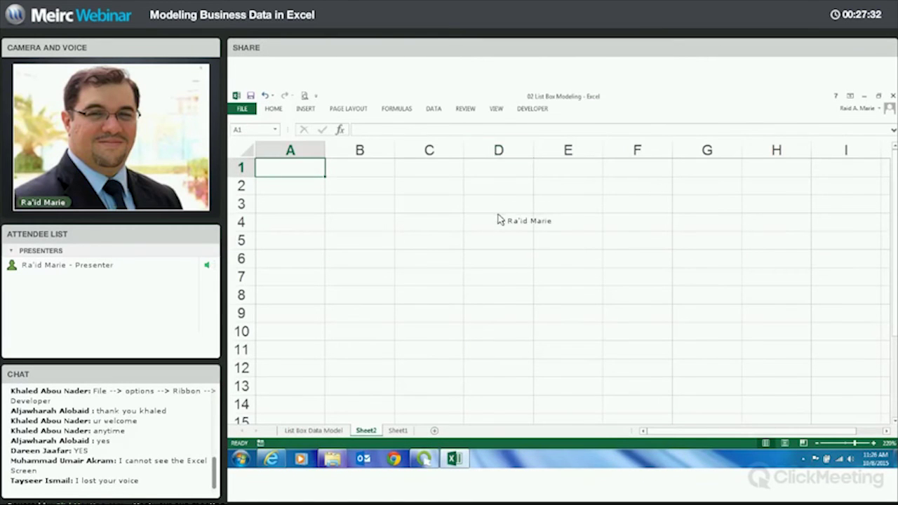
pyautogui.scroll(-3, 496, 112)
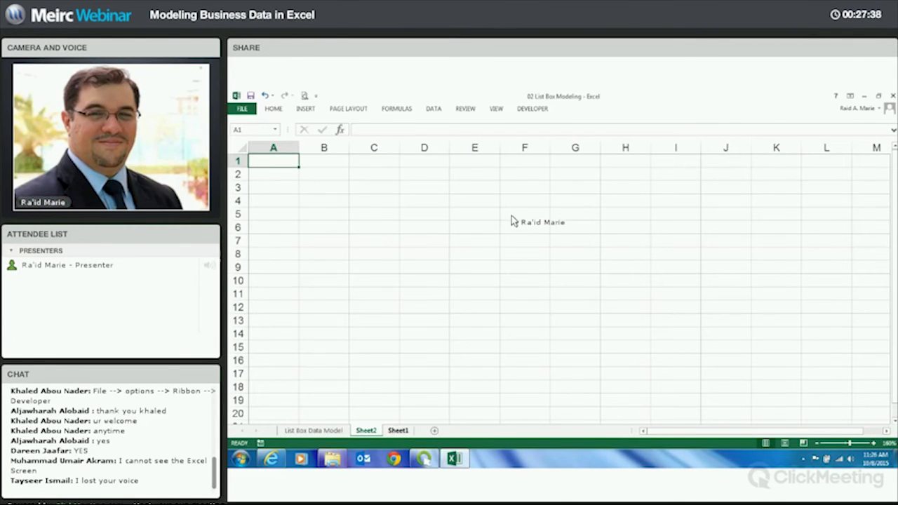
pyautogui.hotkey('ctrl', 'pagedown')
pyautogui.hotkey('ctrl', 'pageup')
pyautogui.hotkey('ctrl', 'pageup')
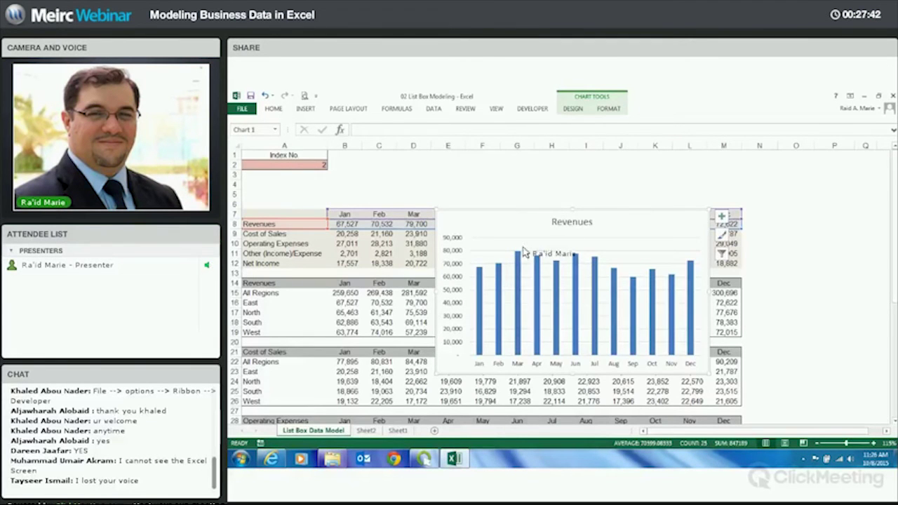
# Move the Revenues chart from the data sheet to cell A1 of Sheet2 and set the sheet's zoom to 100%.
pyautogui.press('Delete')
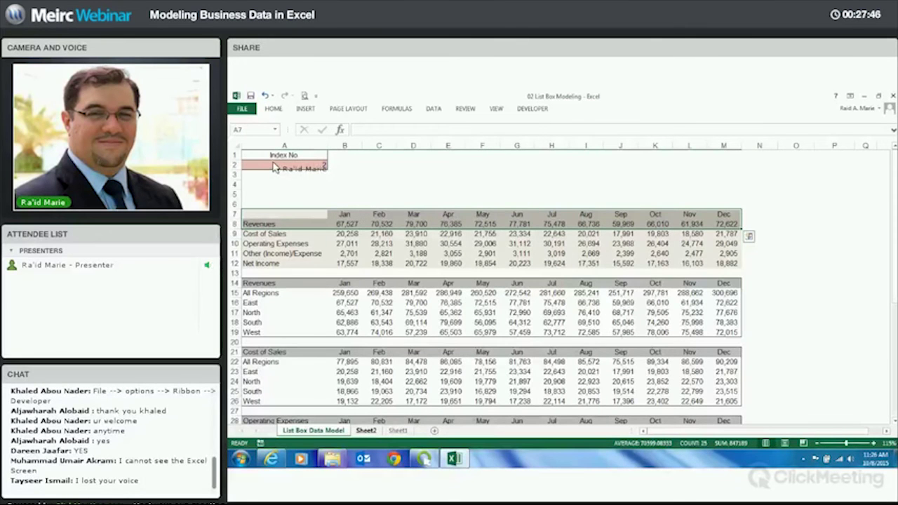
pyautogui.hotkey('ctrl', 'pagedown')
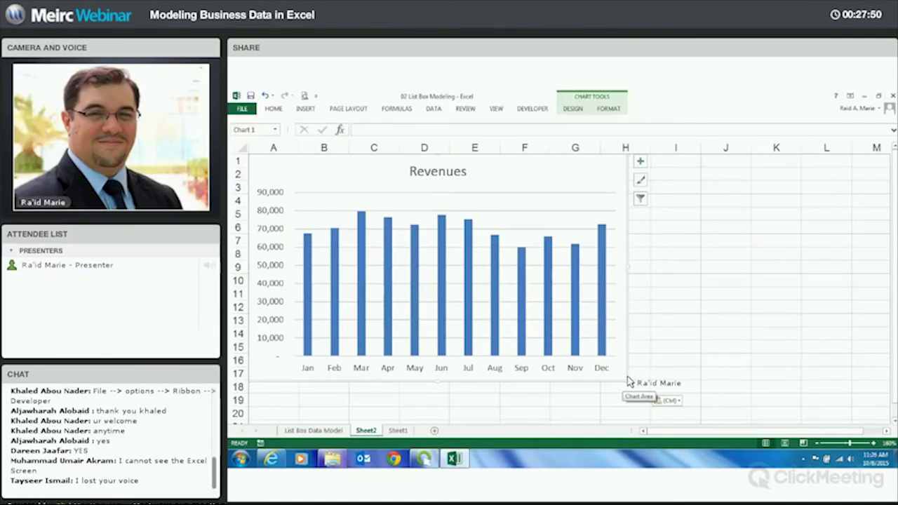
pyautogui.keyDown('ctrl'); pyautogui.scroll(-2, 595, 363); pyautogui.keyUp('ctrl')
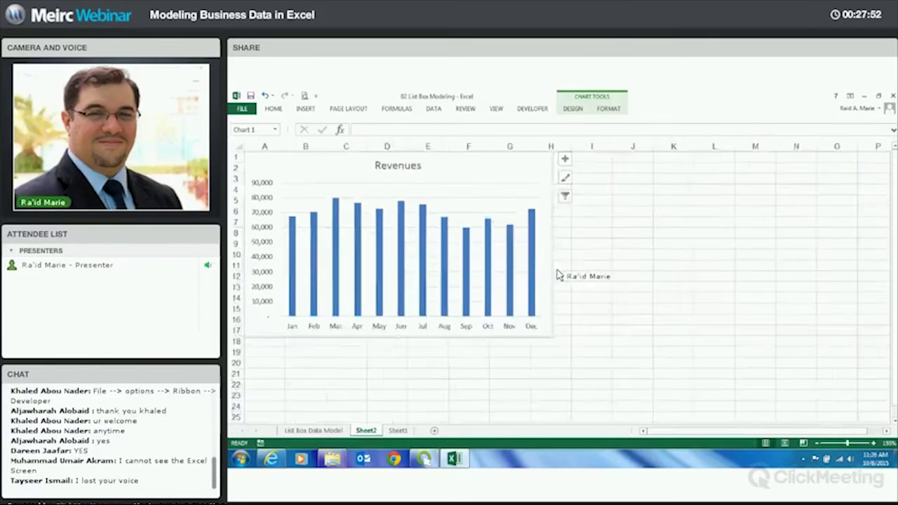
pyautogui.keyDown('ctrl'); pyautogui.scroll(-1, 558, 275); pyautogui.keyUp('ctrl')
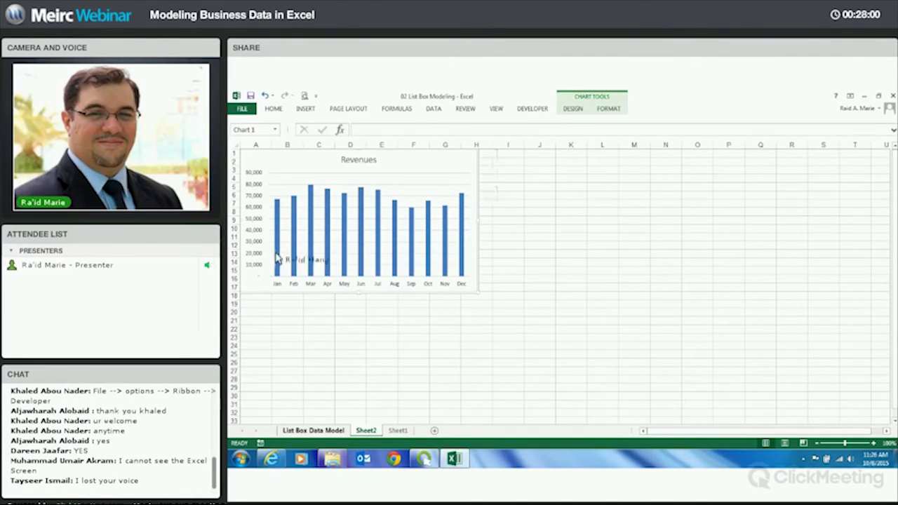
# Copy the Revenues chart on Sheet2 and paste four duplicates at I1, Q1, A19 and I19.
pyautogui.hotkey('ctrl', 'pageup')
pyautogui.press('Down')
pyautogui.press('Down')
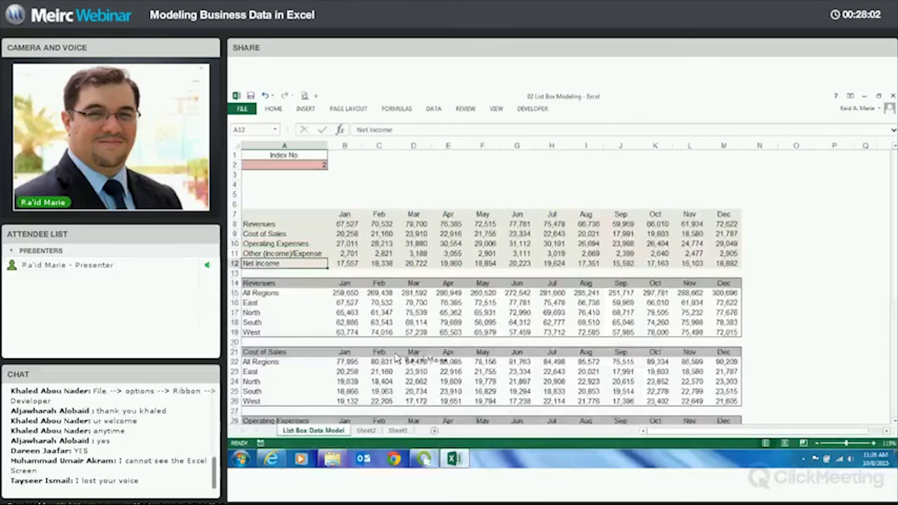
pyautogui.hotkey('ctrl', 'pagedown')
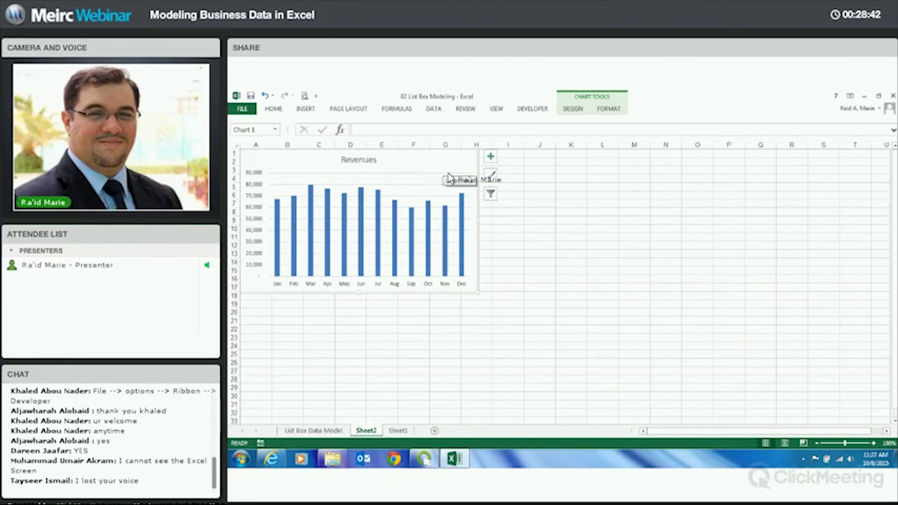
pyautogui.click(537, 178)
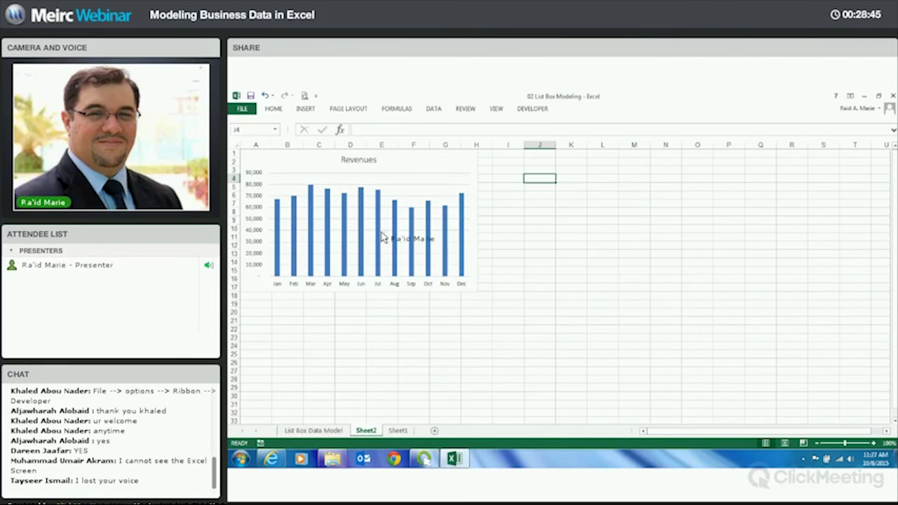
pyautogui.click(453, 168)
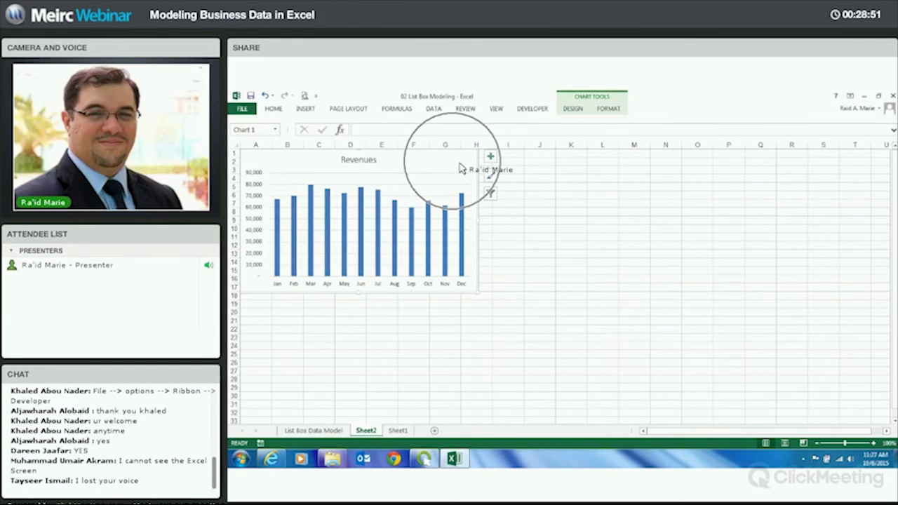
pyautogui.click(509, 151)
pyautogui.hotkey('ctrl', 'v')
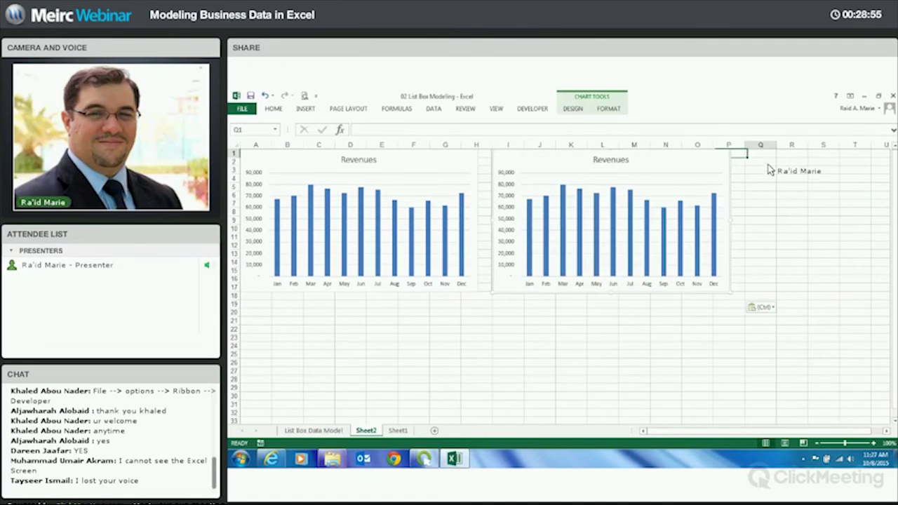
pyautogui.hotkey('ctrl', 'v')
pyautogui.click(256, 310)
pyautogui.hotkey('ctrl', 'v')
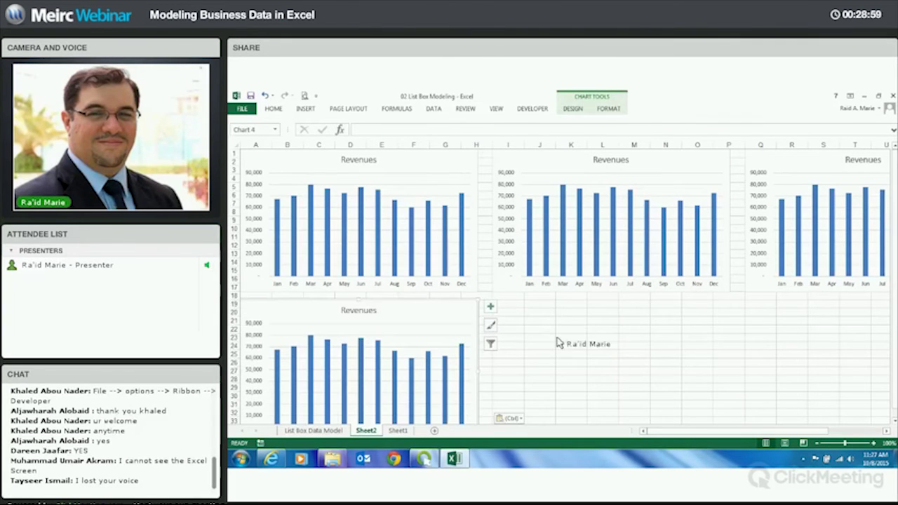
pyautogui.click(508, 301)
pyautogui.hotkey('ctrl', 'v')
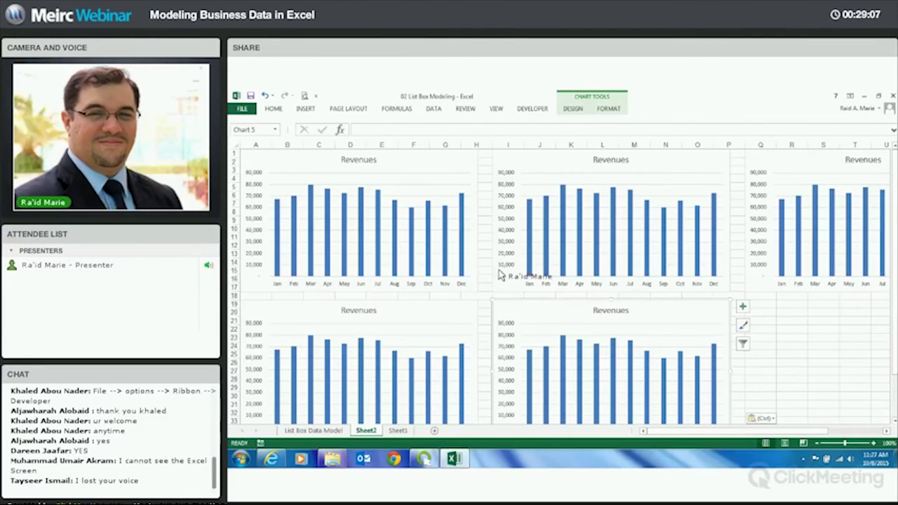
pyautogui.click(526, 175)
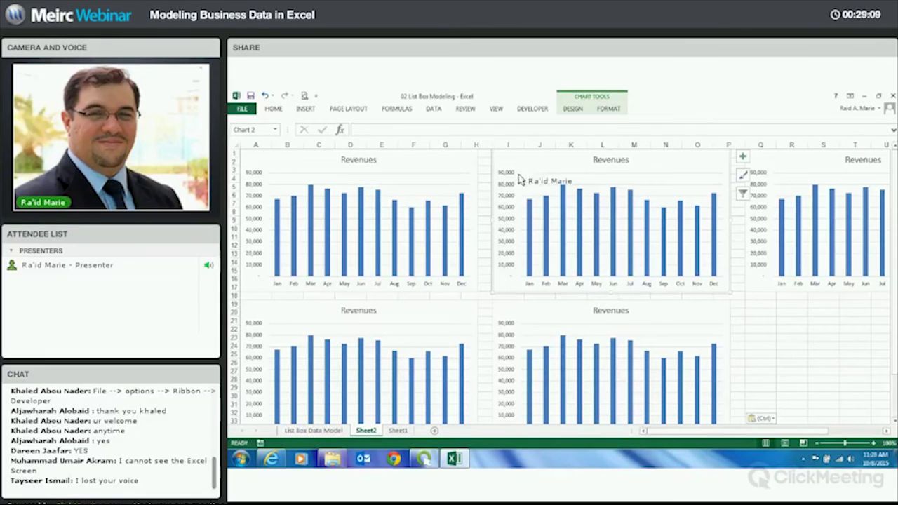
pyautogui.click(475, 173)
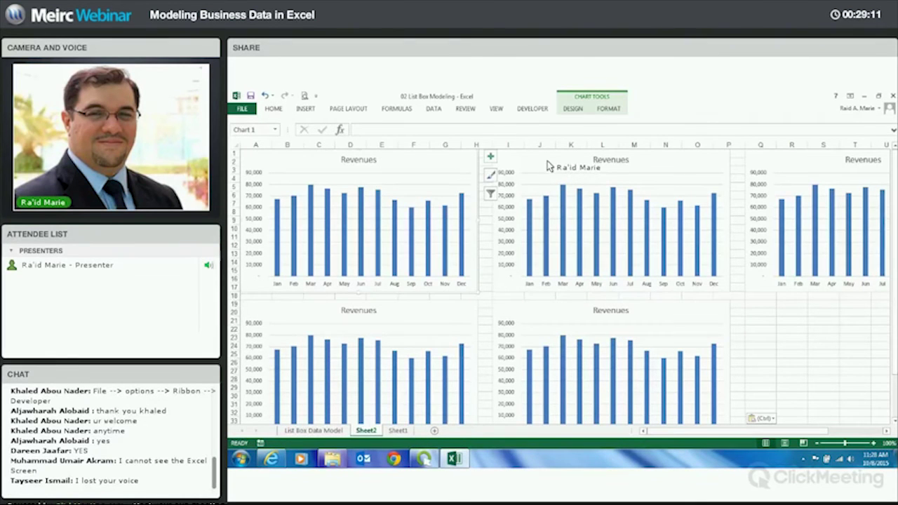
pyautogui.click(540, 164)
pyautogui.moveTo(540, 164); pyautogui.dragTo(506, 163)
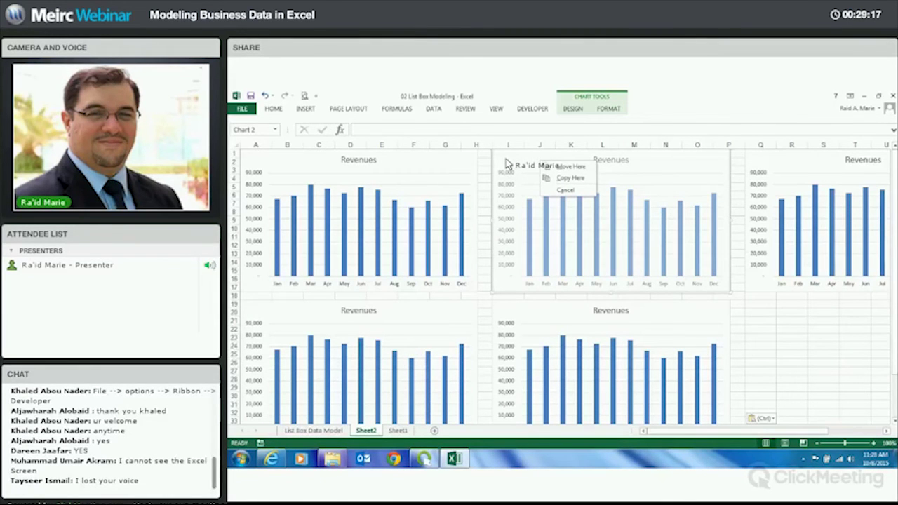
pyautogui.press('Escape')
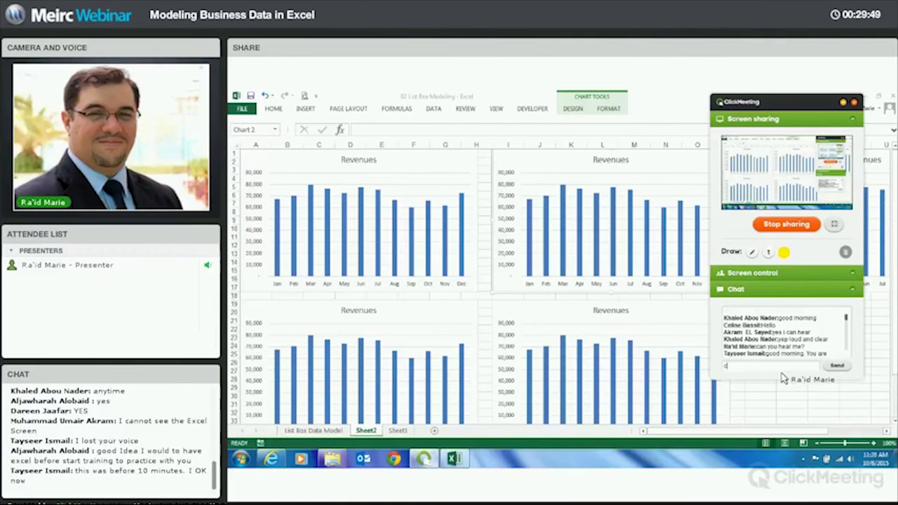
# Send "can u hear me everyone?" and "if you have any issue , please restart your webinar" in the ClickMeeting chat.
pyautogui.write('yo')
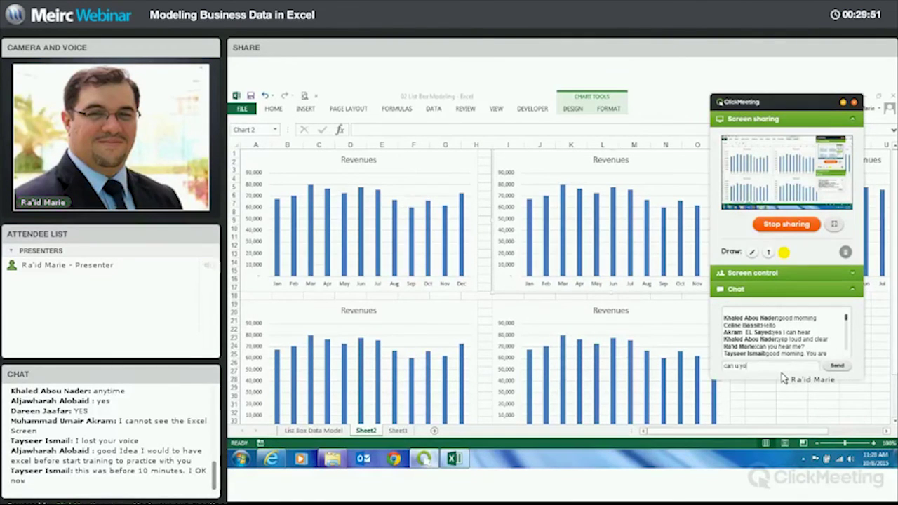
pyautogui.press('BackSpace')
pyautogui.press('BackSpace')
pyautogui.write('hear ')
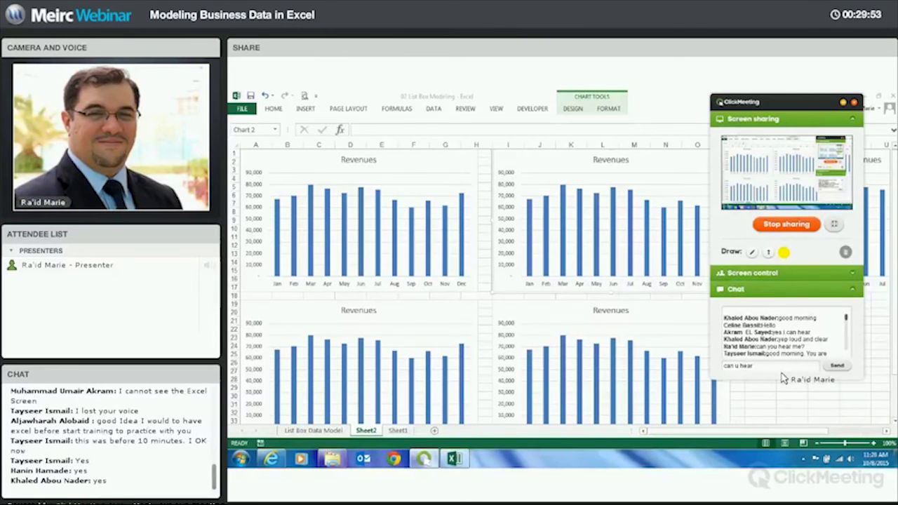
pyautogui.write('me everyo')
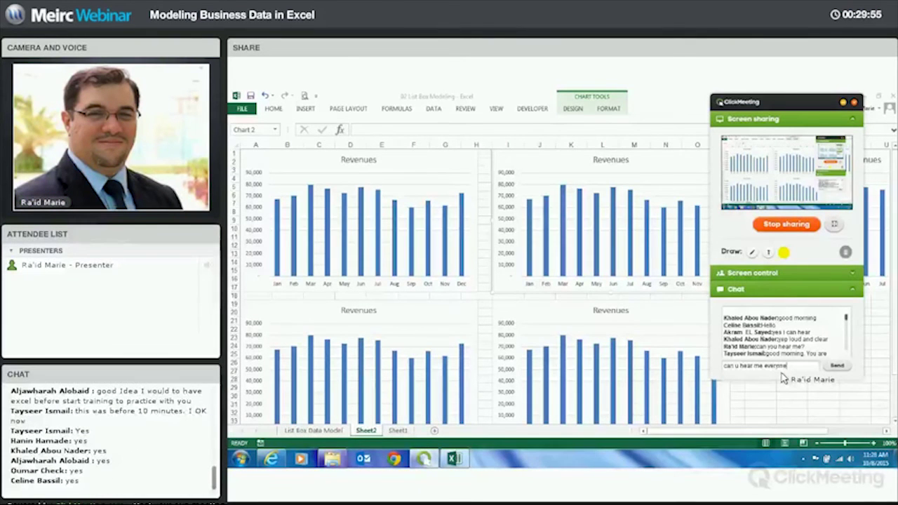
pyautogui.write('ne?')
pyautogui.press('Return')
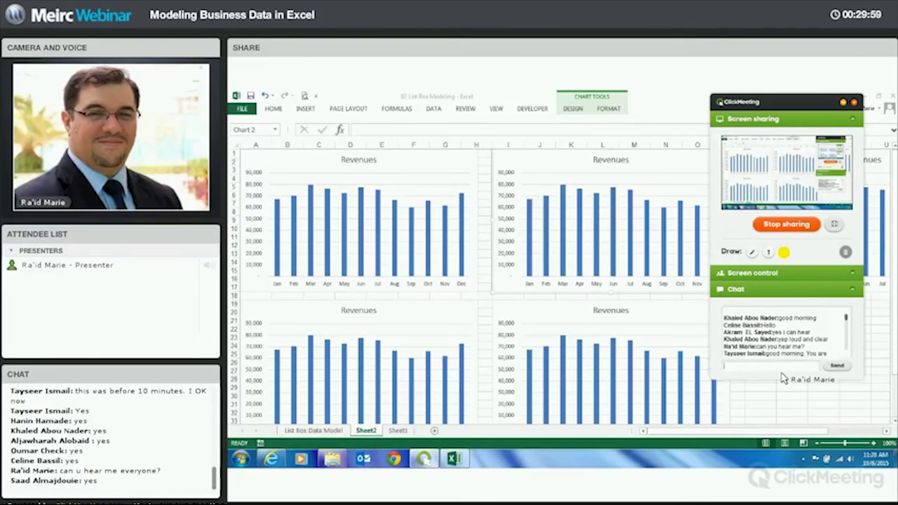
pyautogui.write('If you have a')
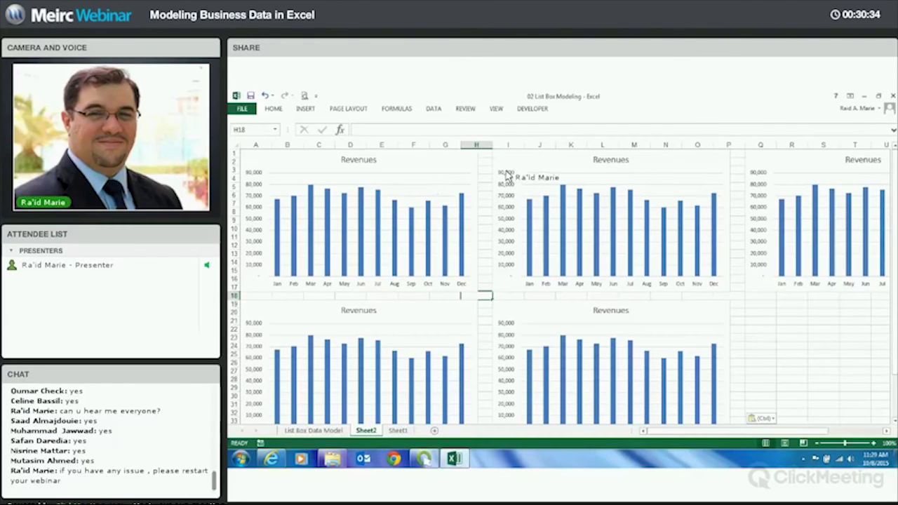
# Edit the second chart's series to use Cost of Sales in A9 as its name and B9:M9 as its values.
pyautogui.click(551, 167)
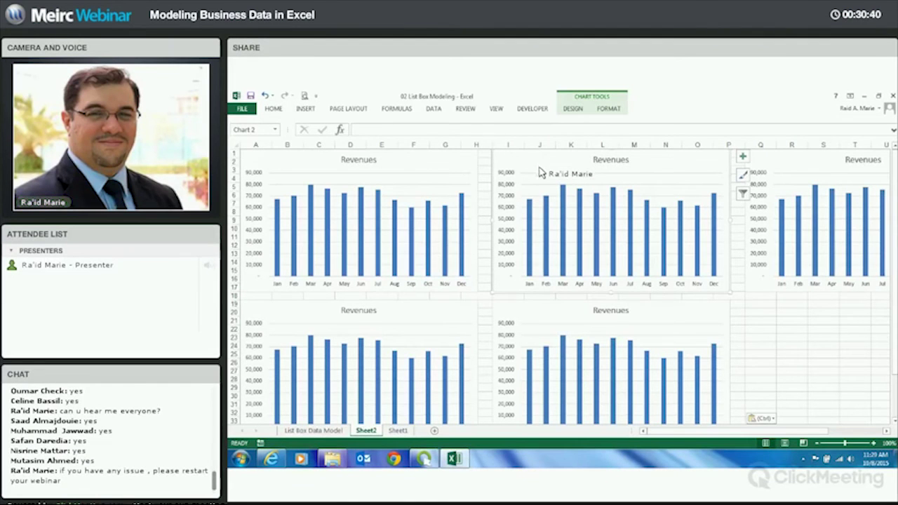
pyautogui.rightClick(531, 167)
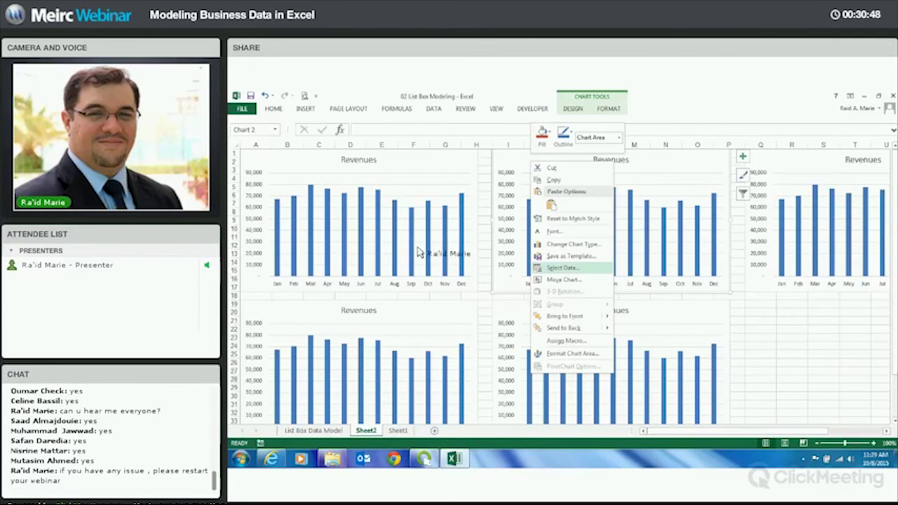
pyautogui.press('Escape')
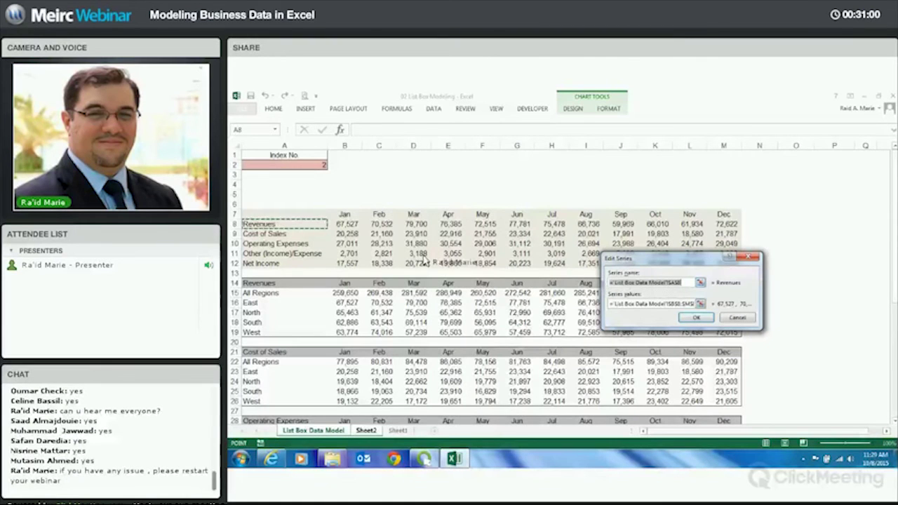
pyautogui.click(286, 236)
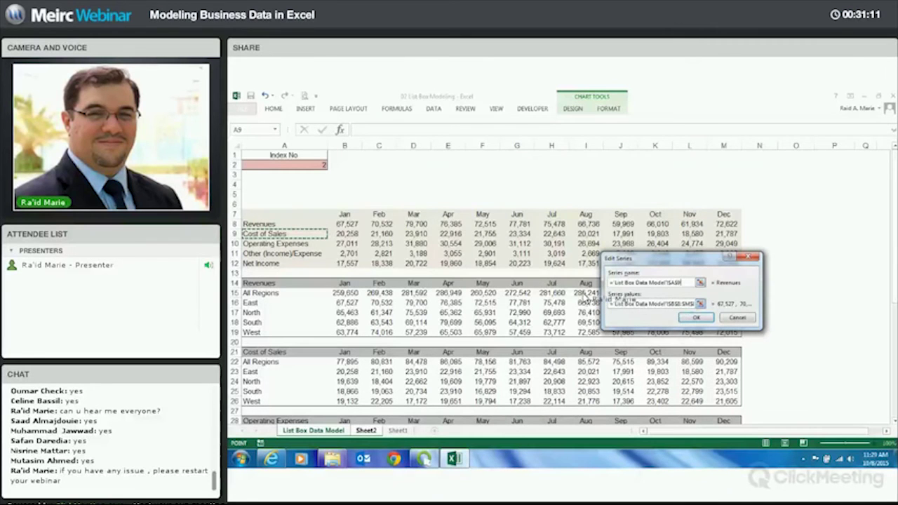
pyautogui.press('Tab')
pyautogui.click(352, 236)
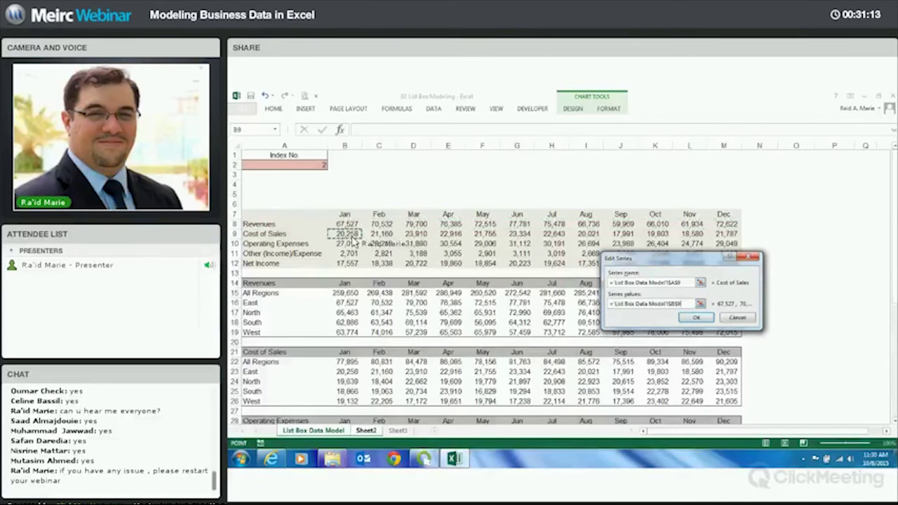
pyautogui.moveTo(352, 236); pyautogui.dragTo(729, 234)
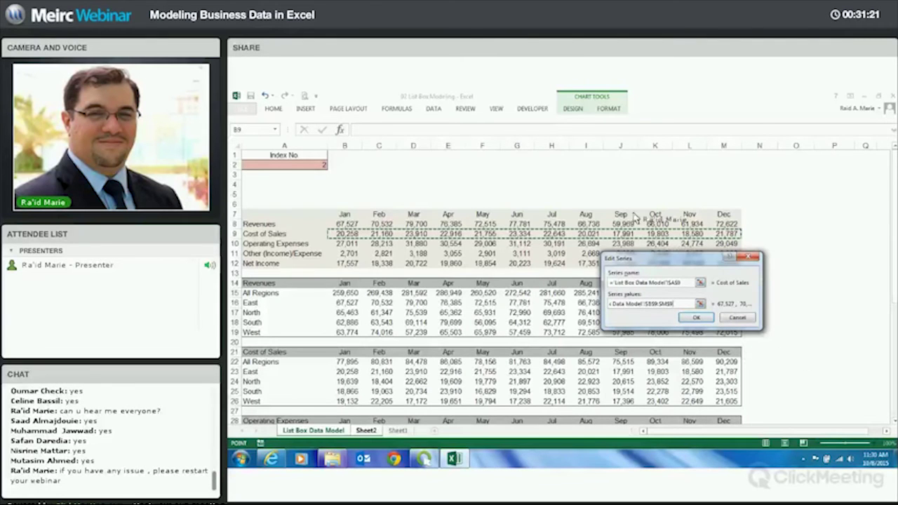
pyautogui.press('Return')
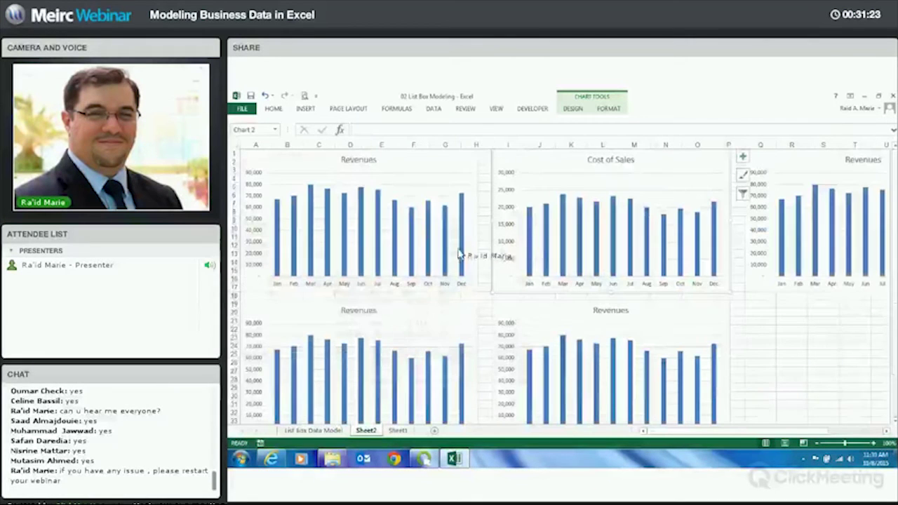
# Open the data source settings of the third chart at Q1 on Sheet2.
pyautogui.rightClick(791, 164)
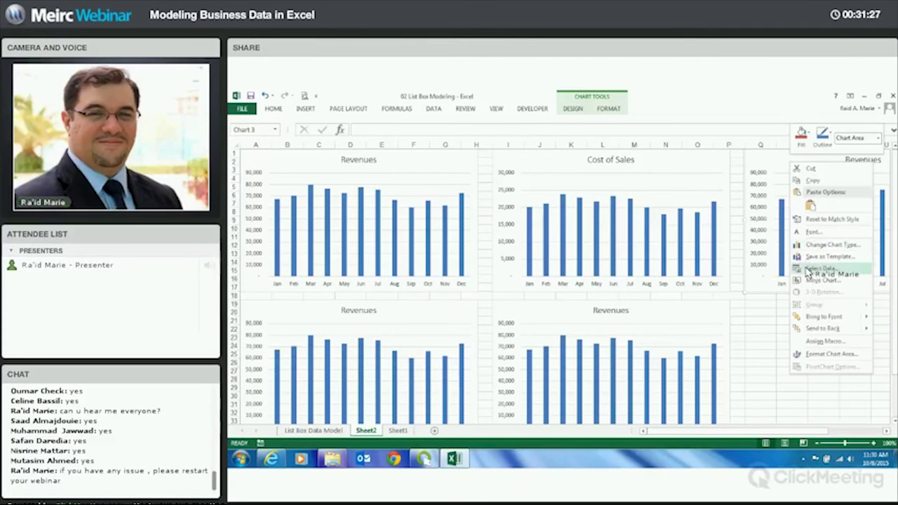
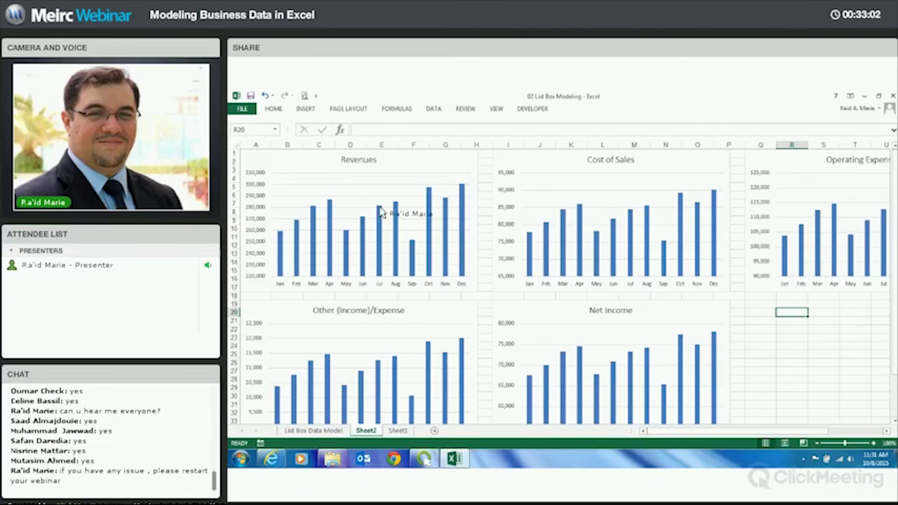
# Insert a List Box form control on Sheet2 below the Operating Expenses chart, starting at about Q20.
pyautogui.press('Left')
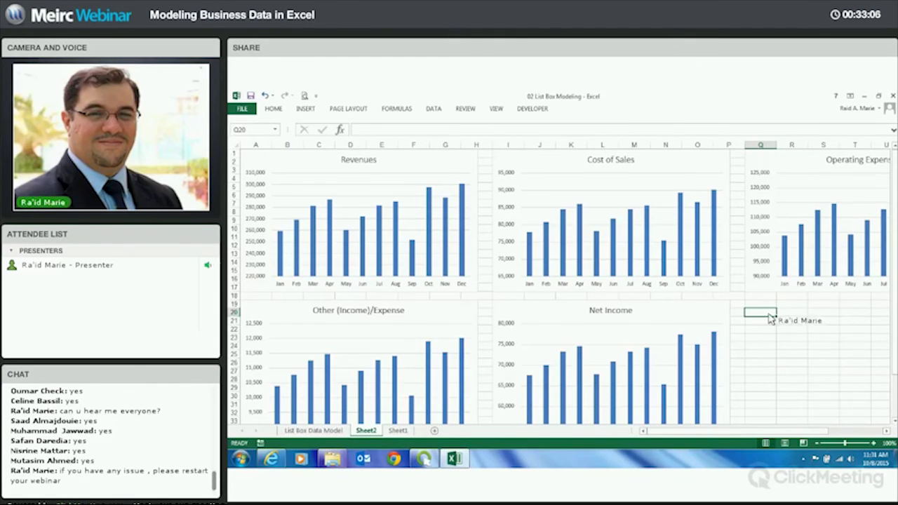
pyautogui.click(532, 109)
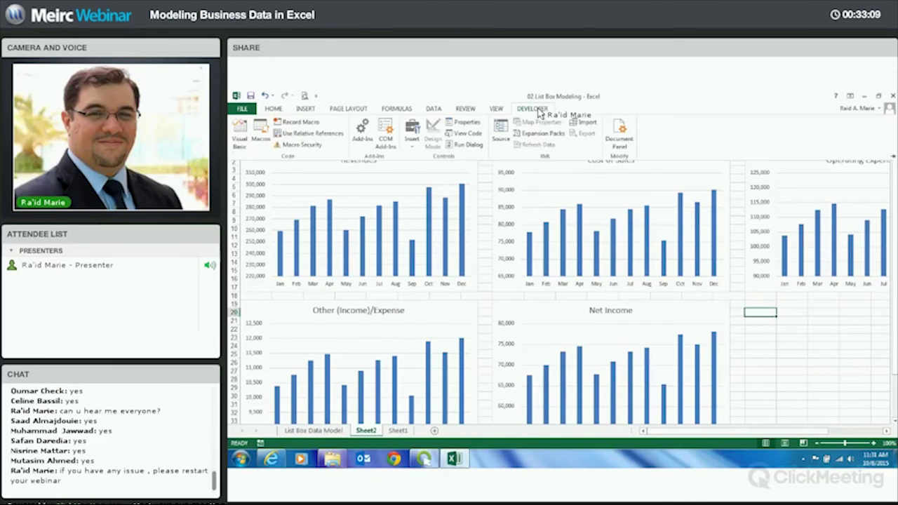
pyautogui.click(411, 133)
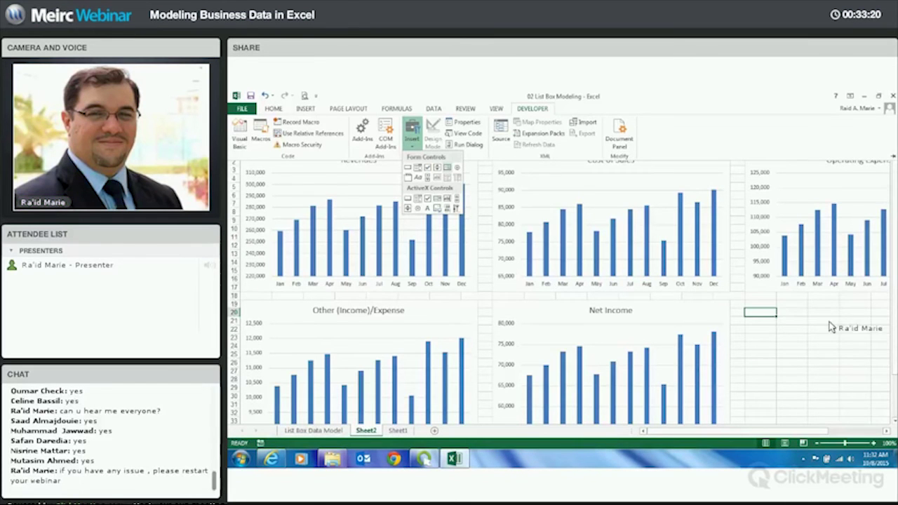
pyautogui.moveTo(771, 310); pyautogui.dragTo(853, 407)
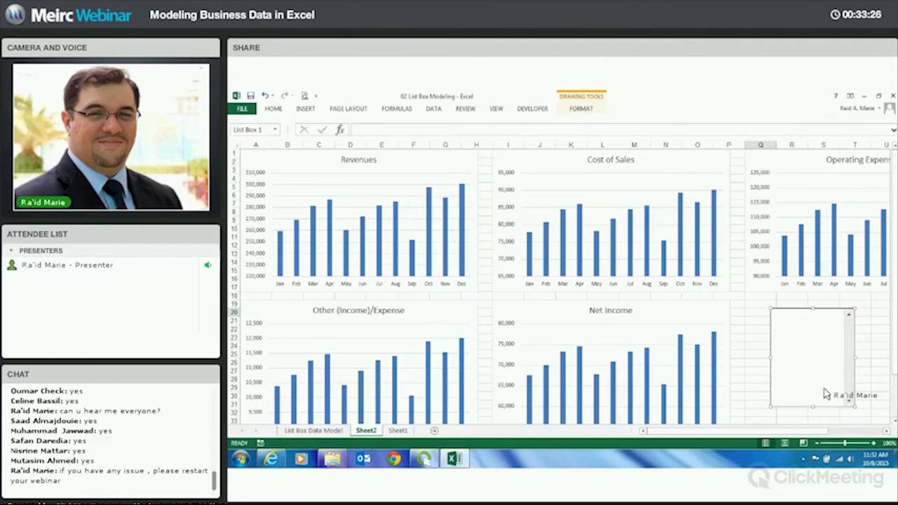
# Set the list box's input range to A22:A26 and its cell link to A2, both on the List Box Data Model sheet.
pyautogui.rightClick(805, 358)
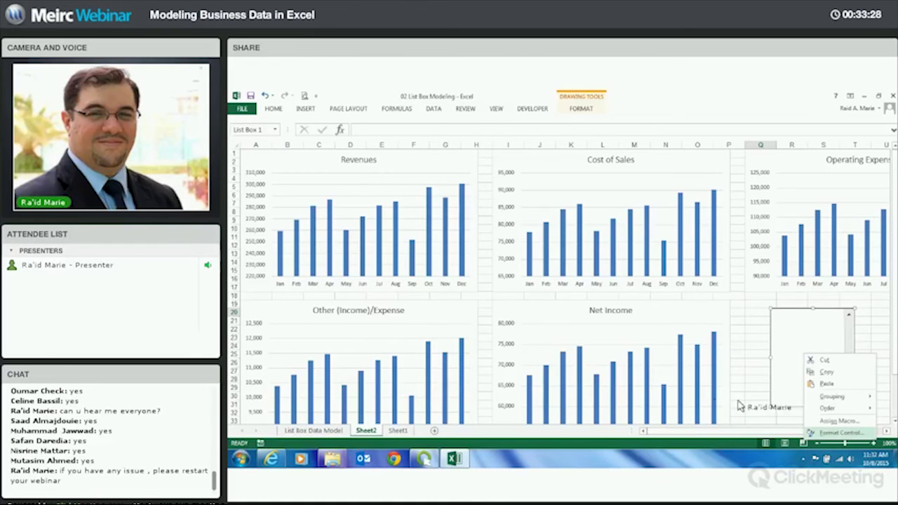
pyautogui.click(840, 432)
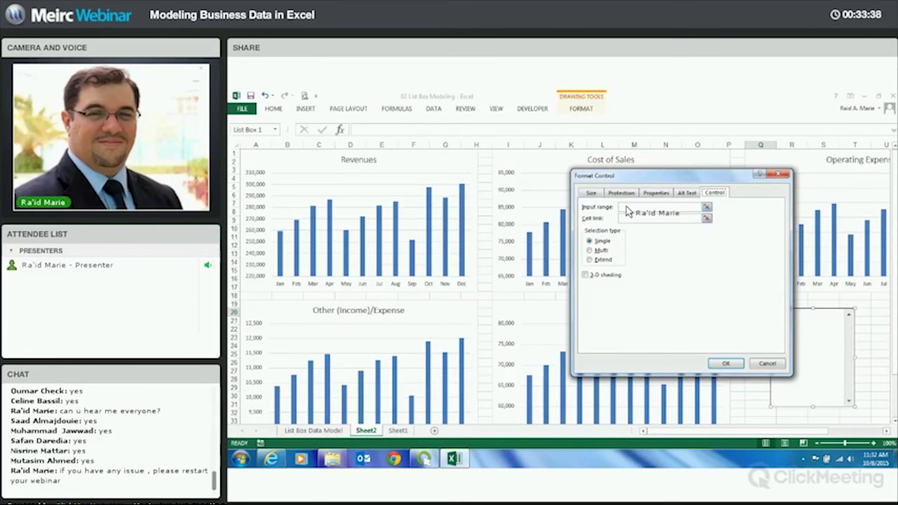
pyautogui.click(627, 209)
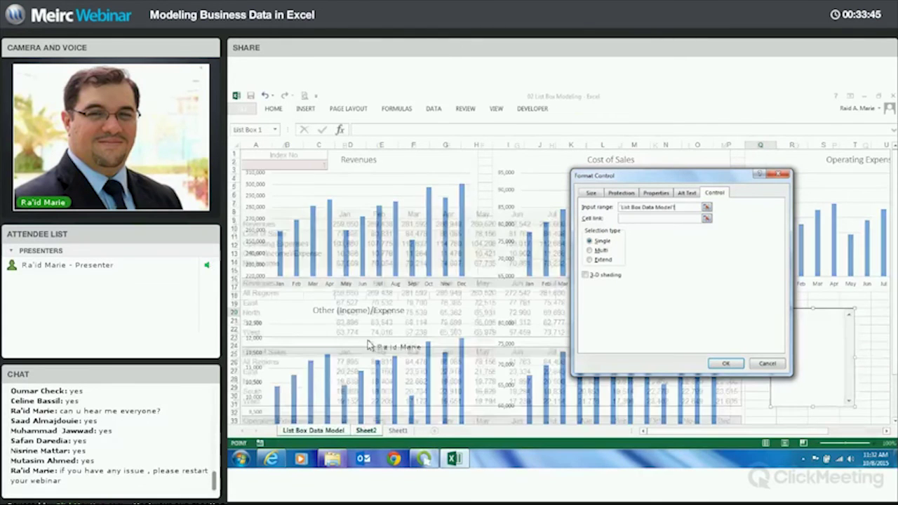
pyautogui.click(312, 430)
pyautogui.moveTo(281, 361); pyautogui.dragTo(324, 401)
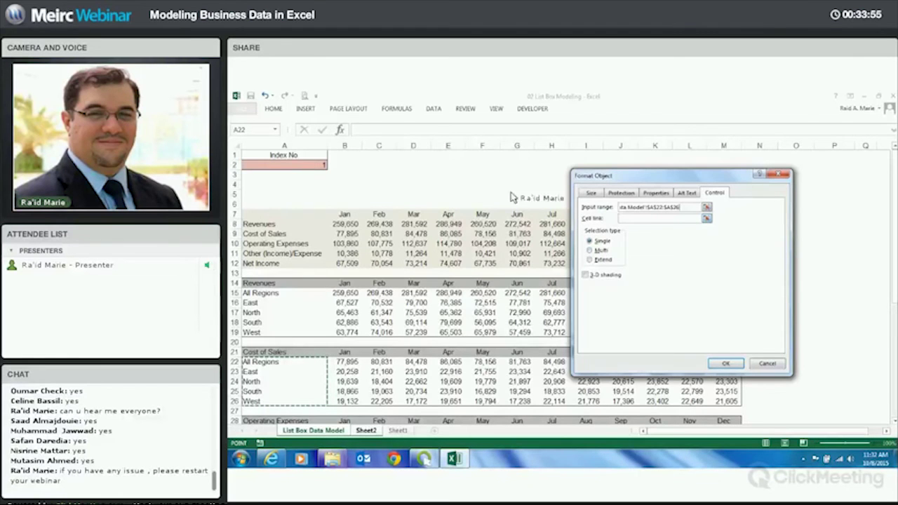
pyautogui.click(645, 218)
pyautogui.click(314, 429)
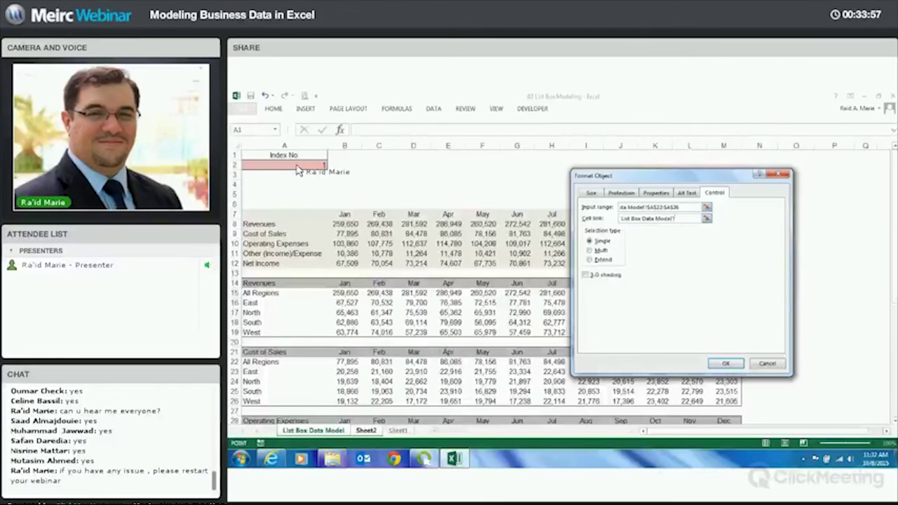
pyautogui.click(300, 166)
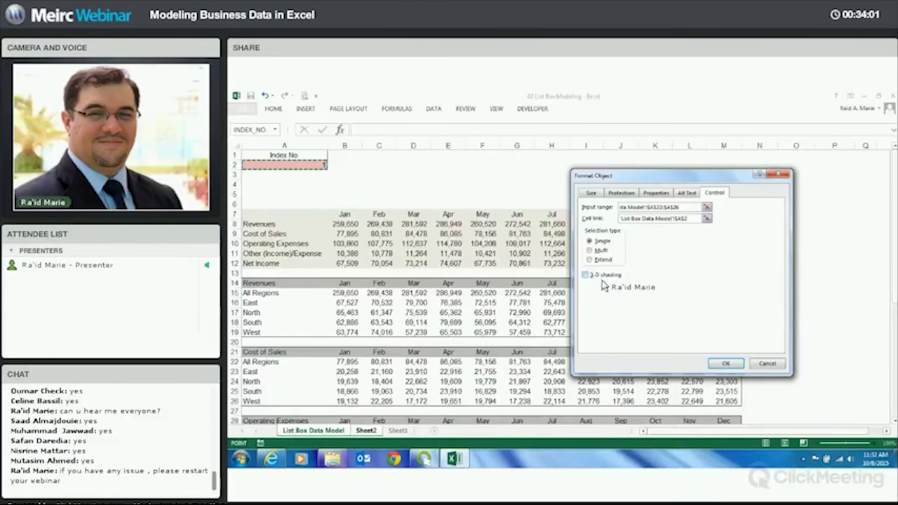
pyautogui.click(736, 366)
pyautogui.click(754, 363)
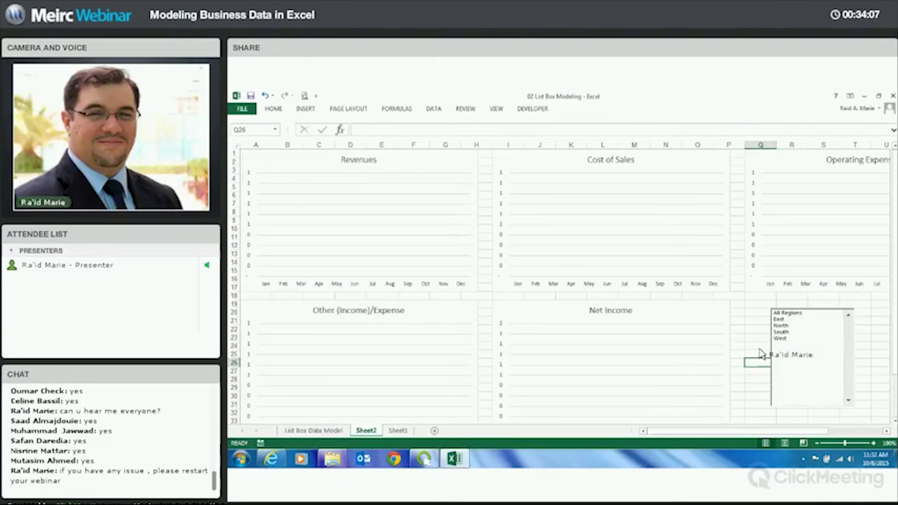
# Test the list box by choosing All Regions, East and West, and leave North selected.
pyautogui.click(789, 313)
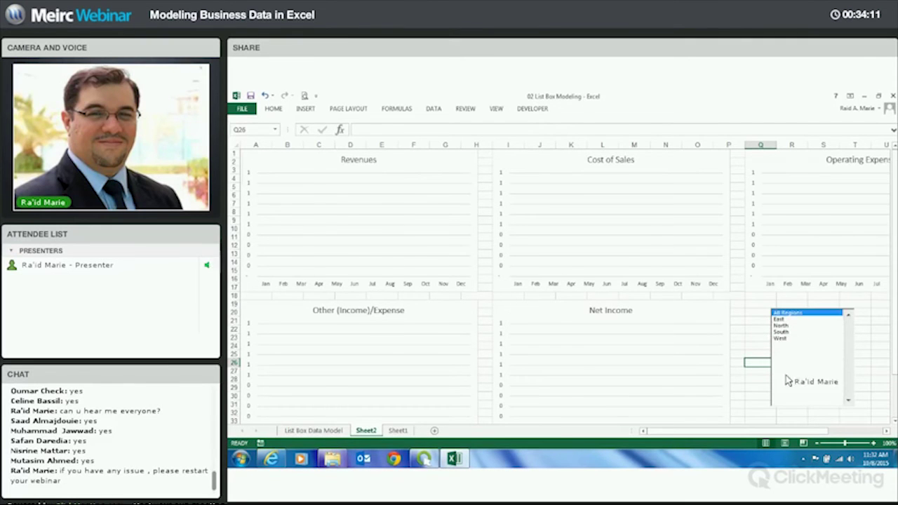
pyautogui.click(782, 320)
pyautogui.click(781, 338)
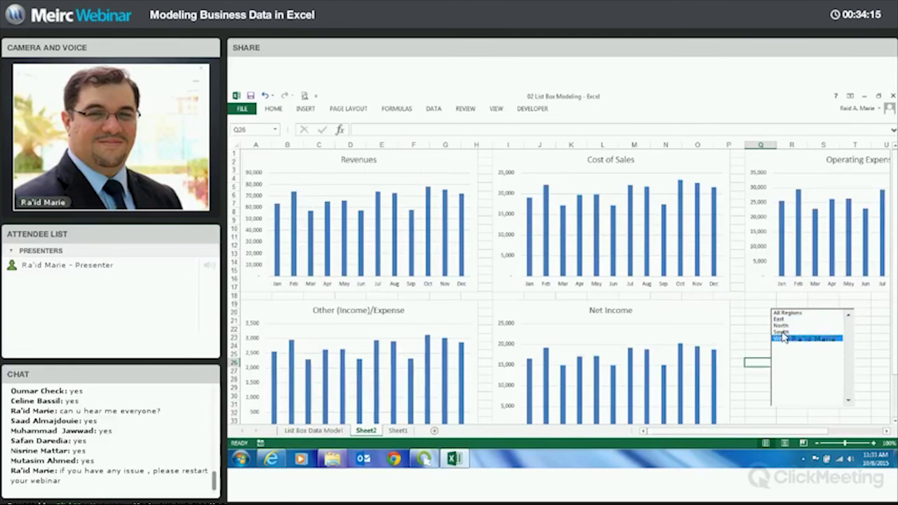
pyautogui.click(779, 325)
pyautogui.click(754, 347)
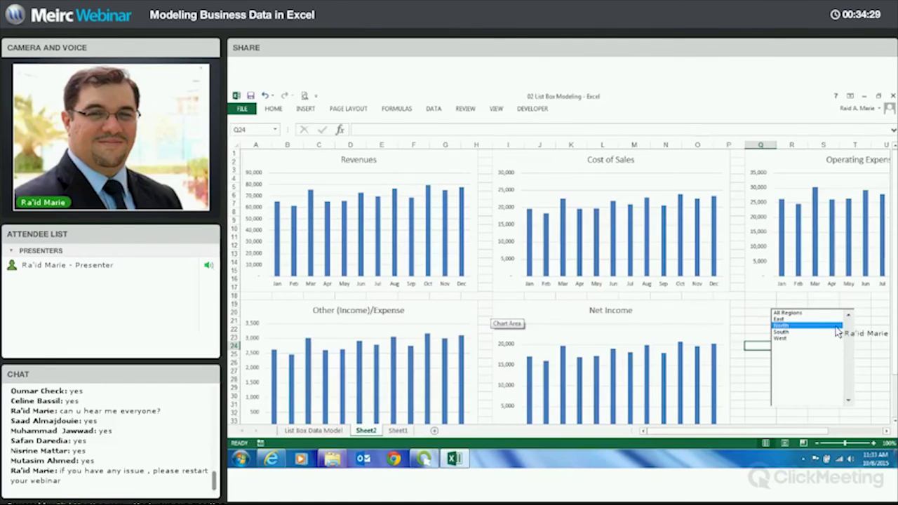
# Switch to the 02 List Box Modeling - answer workbook and hide the formula bar.
pyautogui.hotkey('alt', 'Tab')
pyautogui.hotkey('alt', 'Tab')
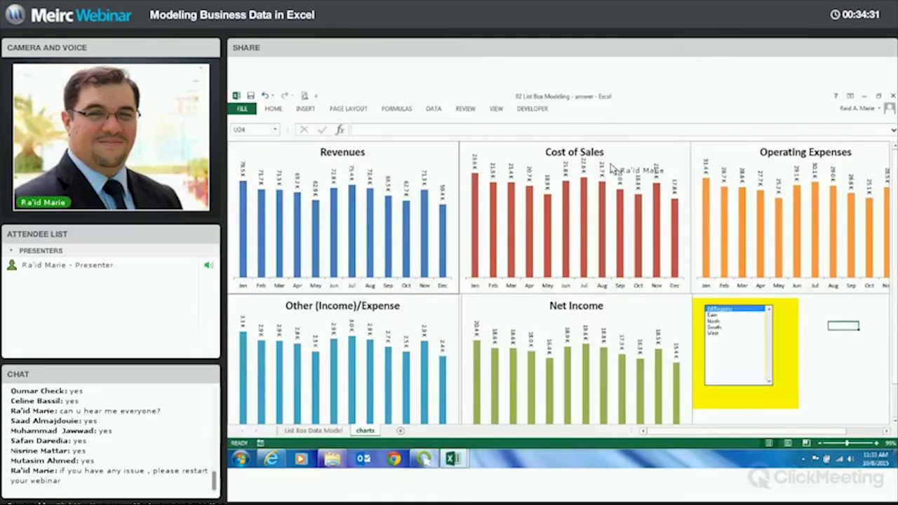
pyautogui.click(495, 110)
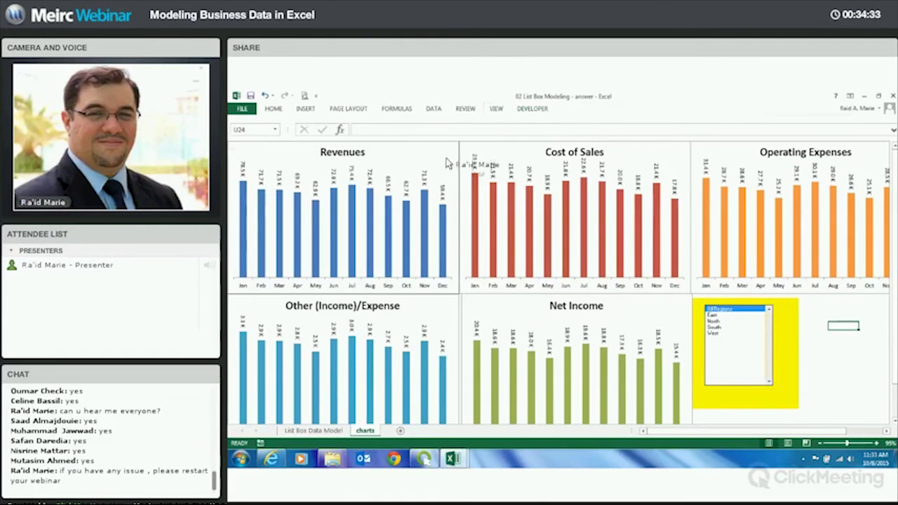
pyautogui.click(373, 126)
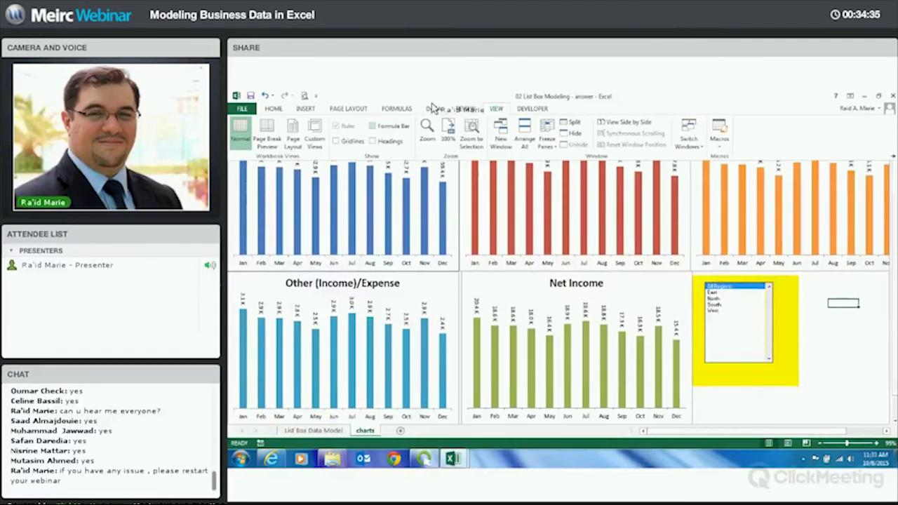
# Step through the regions in the answer workbook's list box from All Regions to West and again to South, comparing the five charts.
pyautogui.click(714, 299)
pyautogui.press('Up')
pyautogui.press('Up')
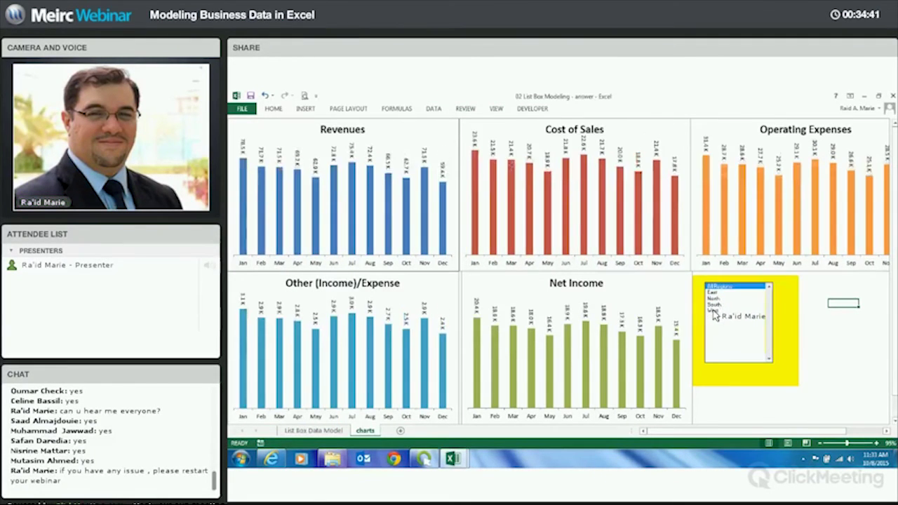
pyautogui.press('Down')
pyautogui.press('Down')
pyautogui.press('Down')
pyautogui.press('Down')
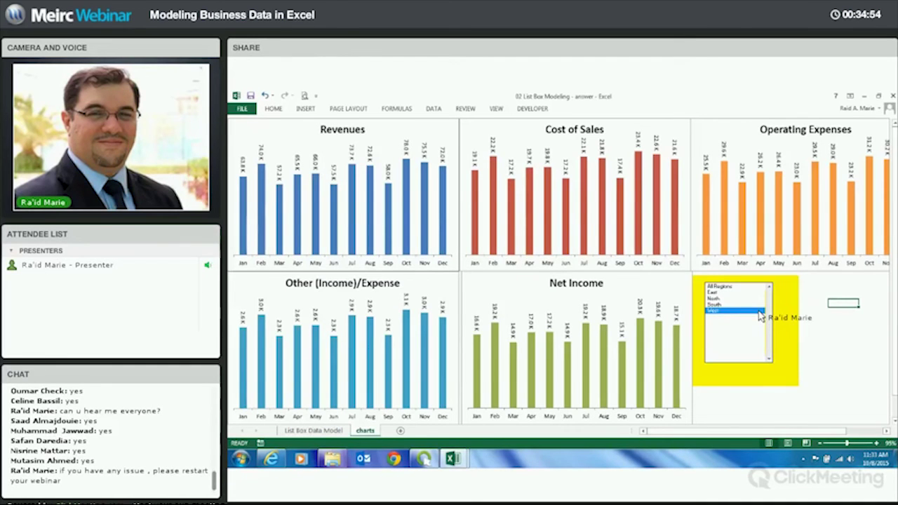
pyautogui.click(729, 287)
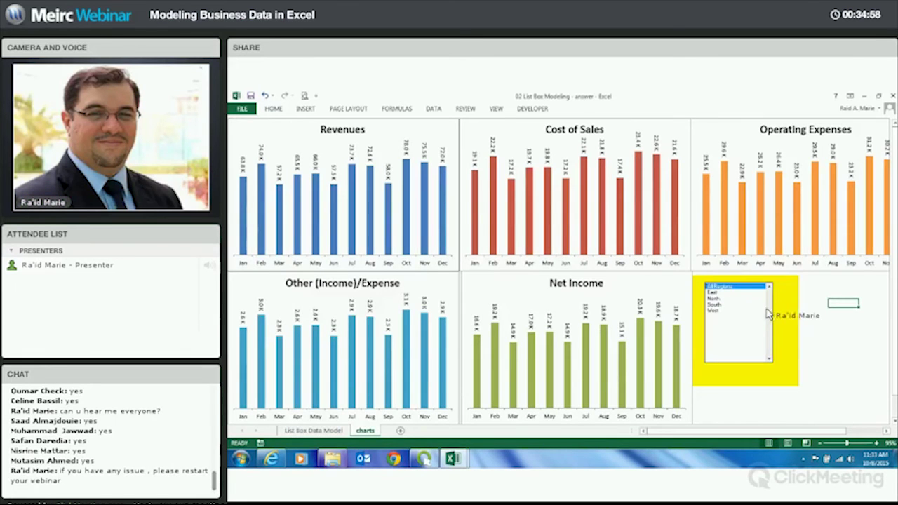
pyautogui.press('Down')
pyautogui.press('Down')
pyautogui.press('Down')
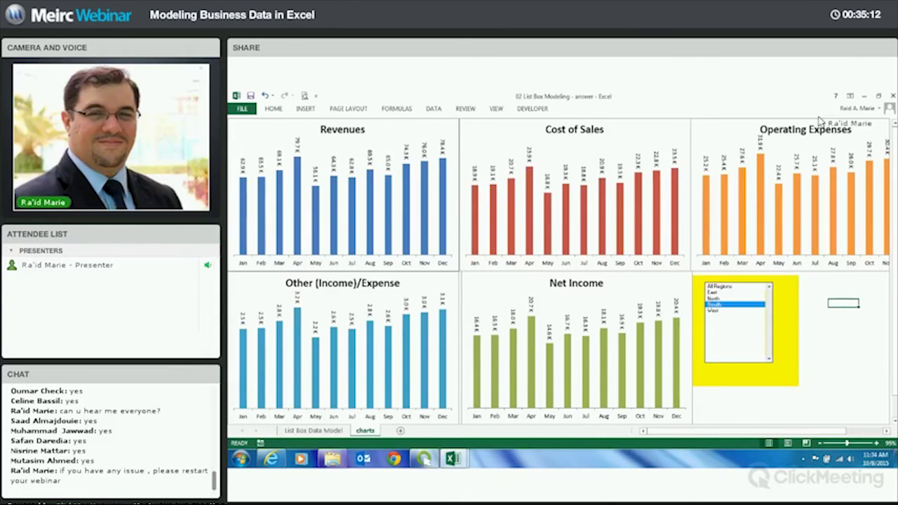
# Close the answer workbook without saving its changes, and close the 02 List Box Modeling workbook with its changes saved.
pyautogui.click(891, 95)
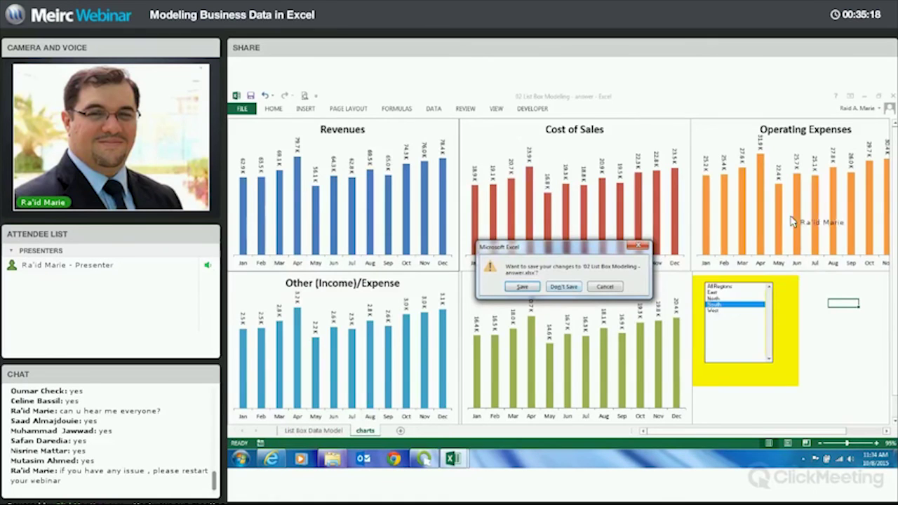
pyautogui.click(563, 286)
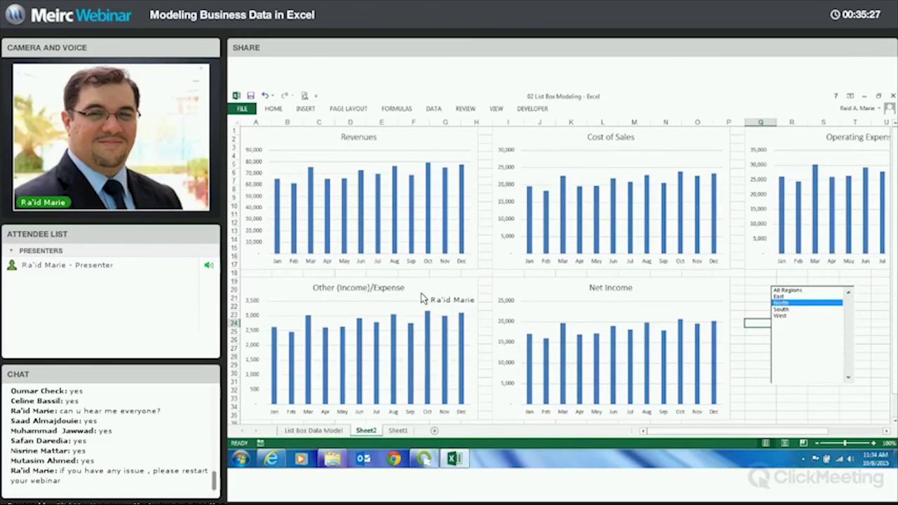
pyautogui.hotkey('alt', 'F4')
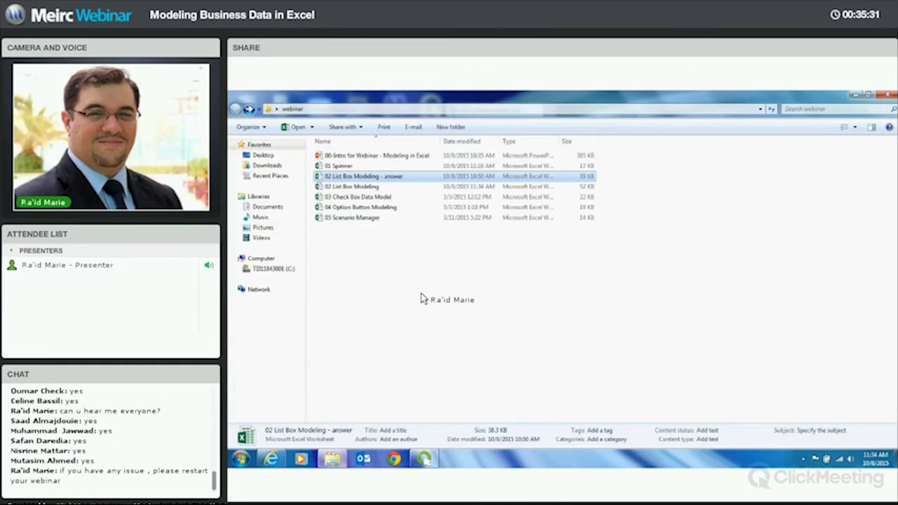
# Open the 03 Check Box Data Model workbook from the webinar folder and minimize the ClickMeeting sharing panel.
pyautogui.click(355, 199)
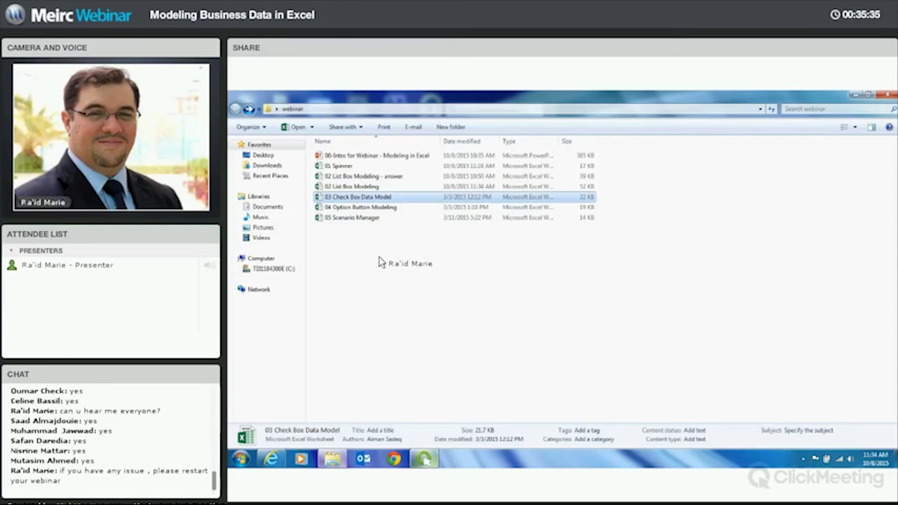
pyautogui.doubleClick(373, 202)
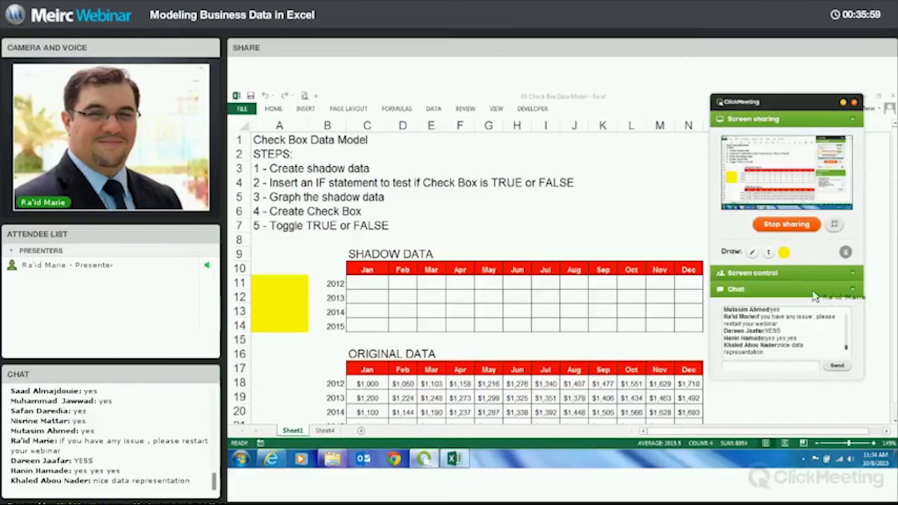
pyautogui.click(843, 106)
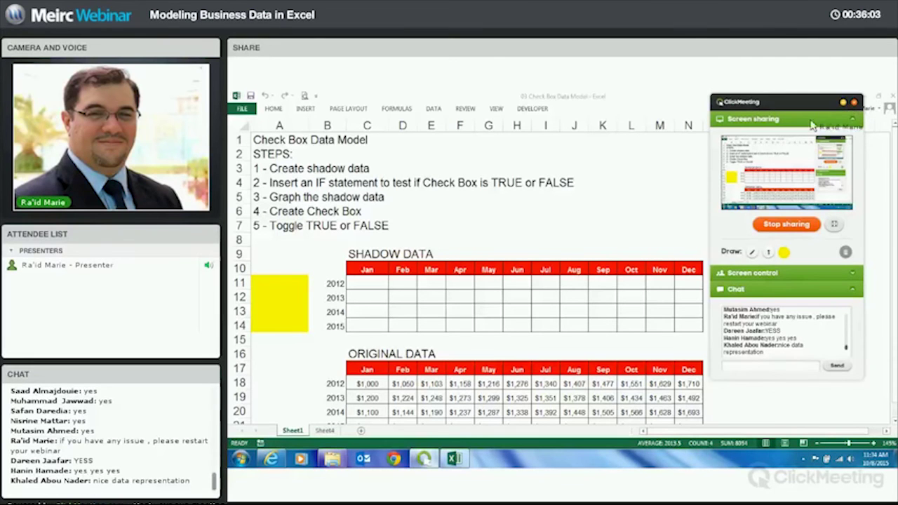
# Show the formula bar in the 03 Check Box Data Model workbook.
pyautogui.click(430, 225)
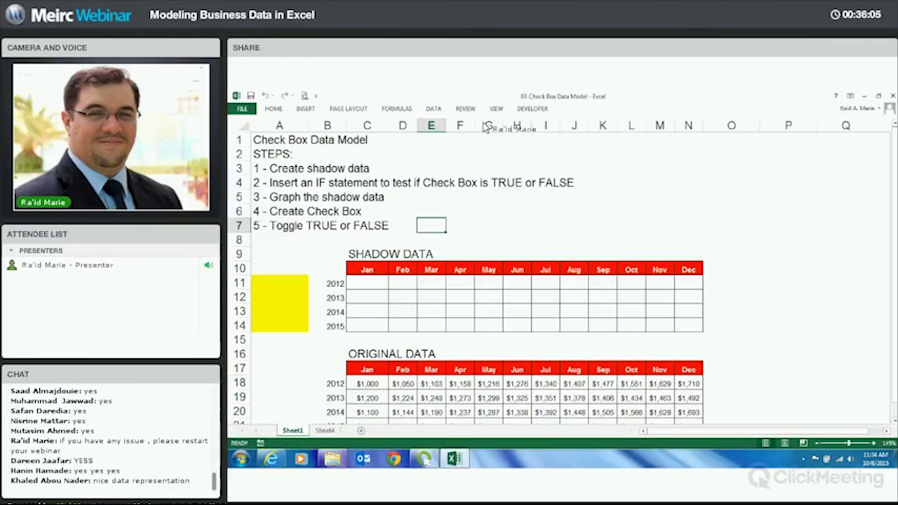
pyautogui.click(496, 109)
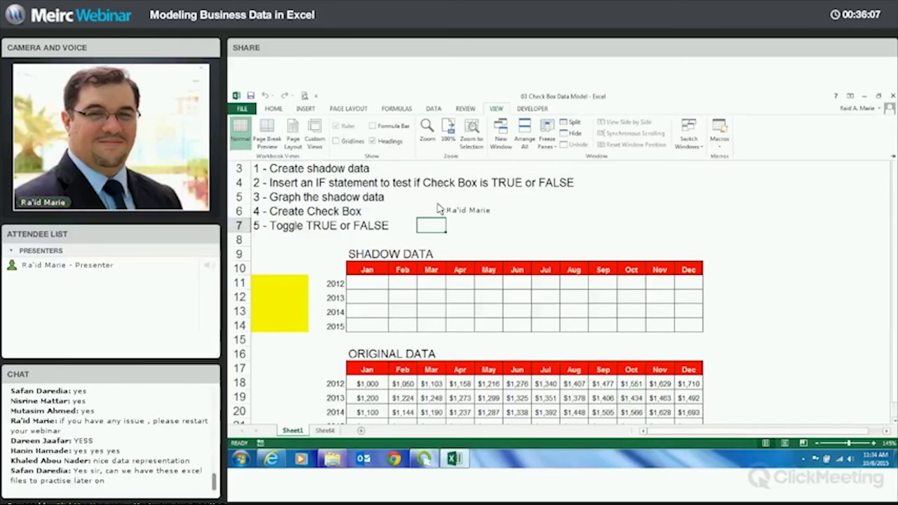
pyautogui.click(433, 236)
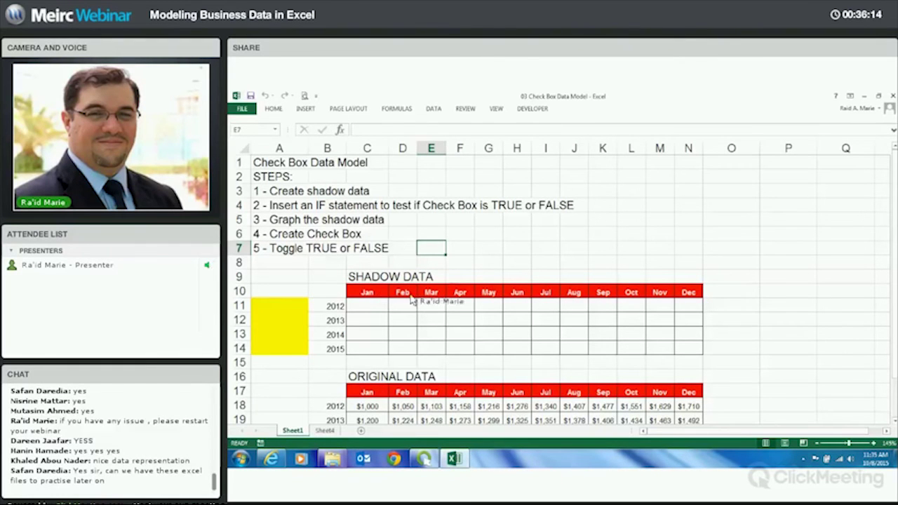
# Examine the ORIGINAL DATA table for 2012 to 2015 and the matching SHADOW DATA table, ending on cell C11.
pyautogui.scroll(-1, 633, 370)
pyautogui.scroll(-2, 633, 370)
pyautogui.moveTo(364, 291); pyautogui.dragTo(687, 362)
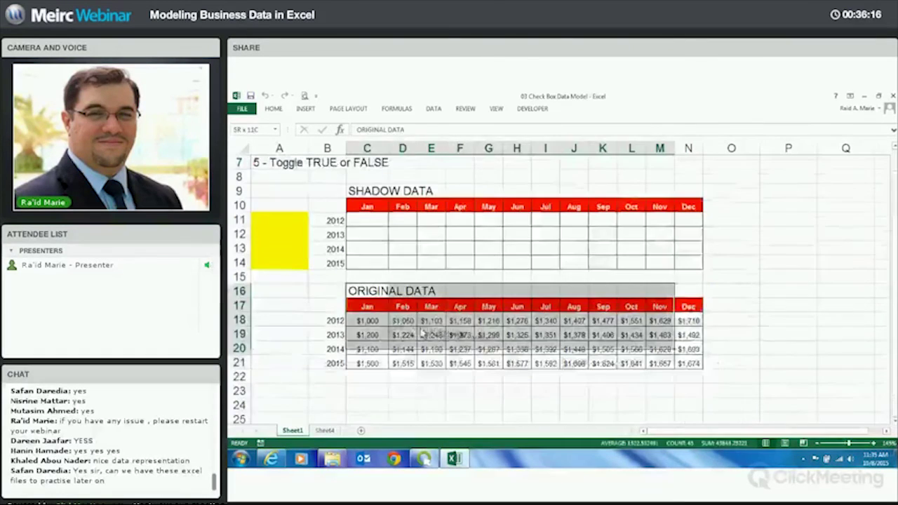
pyautogui.press('Down')
pyautogui.press('Down')
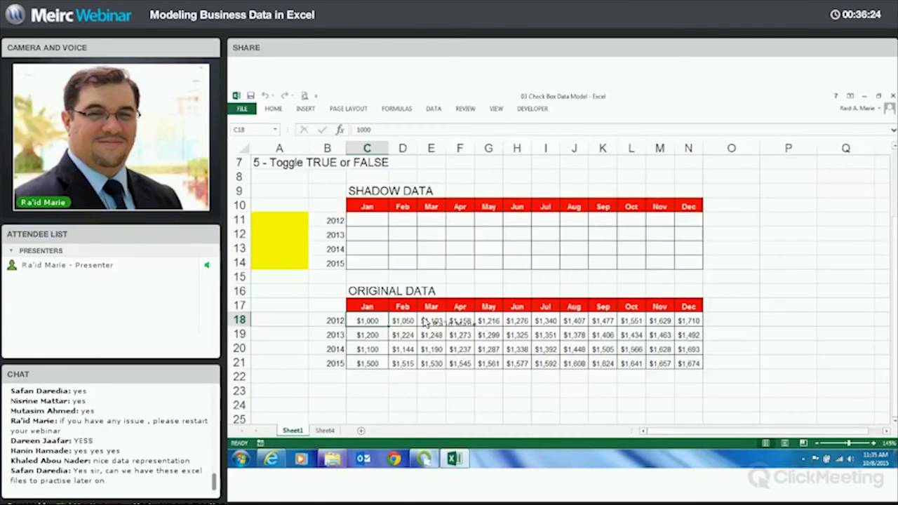
pyautogui.moveTo(381, 297); pyautogui.dragTo(377, 323)
pyautogui.click(379, 324)
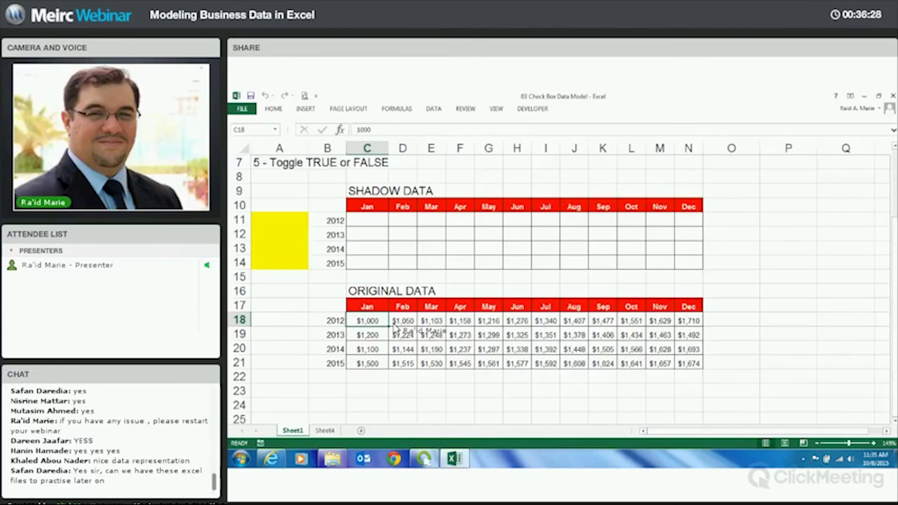
pyautogui.click(328, 219)
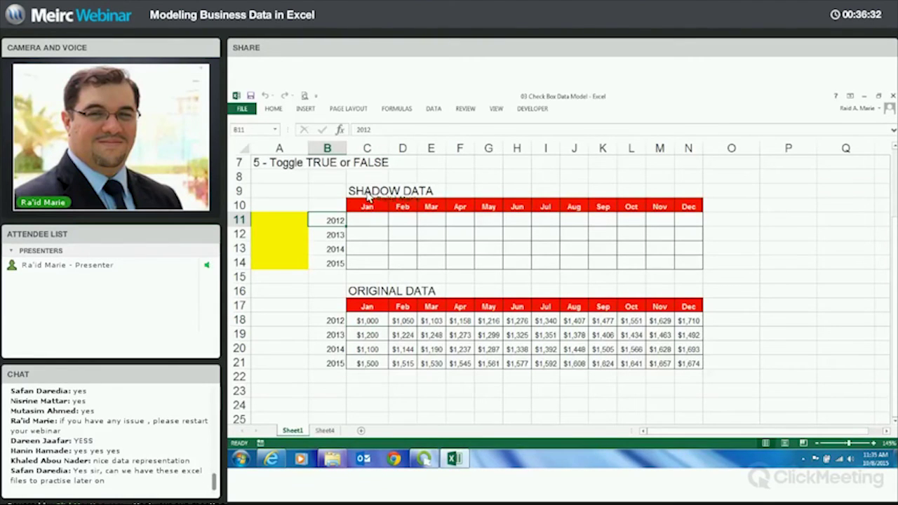
pyautogui.click(360, 223)
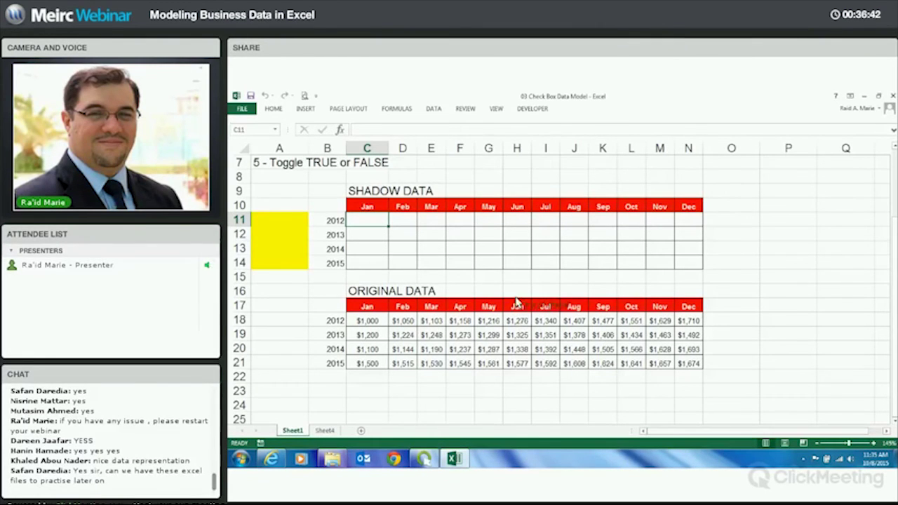
pyautogui.scroll(1, 294, 226)
pyautogui.scroll(-1, 295, 227)
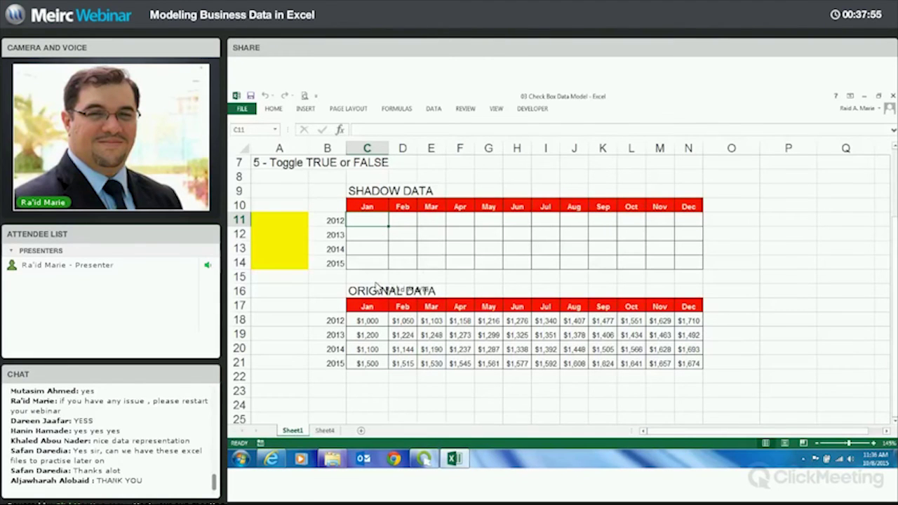
# Enter TRUE in cell A11, the yellow cell beside the 2012 shadow data row.
pyautogui.scroll(2, 375, 289)
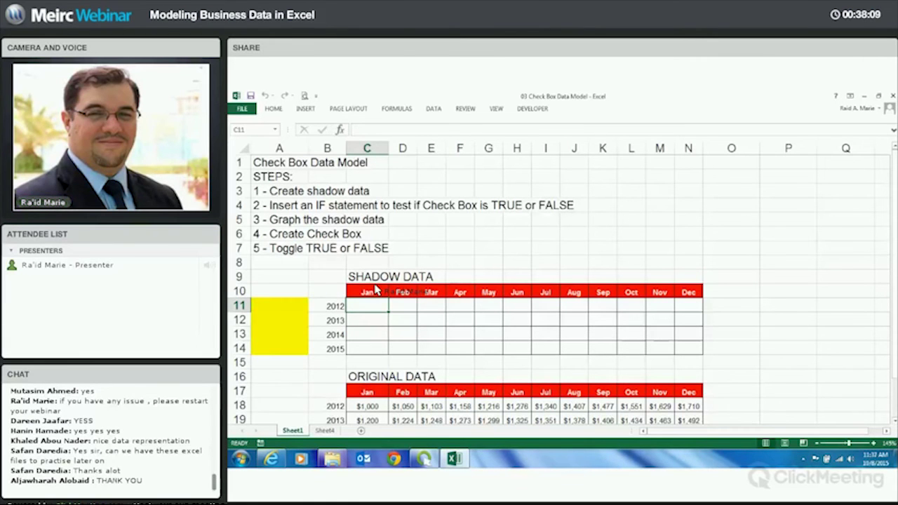
pyautogui.click(292, 311)
pyautogui.click(293, 319)
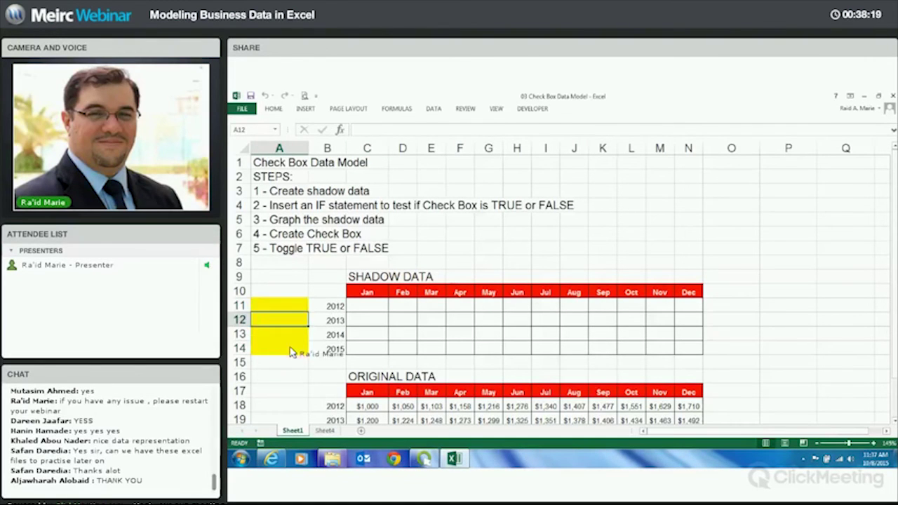
pyautogui.click(294, 348)
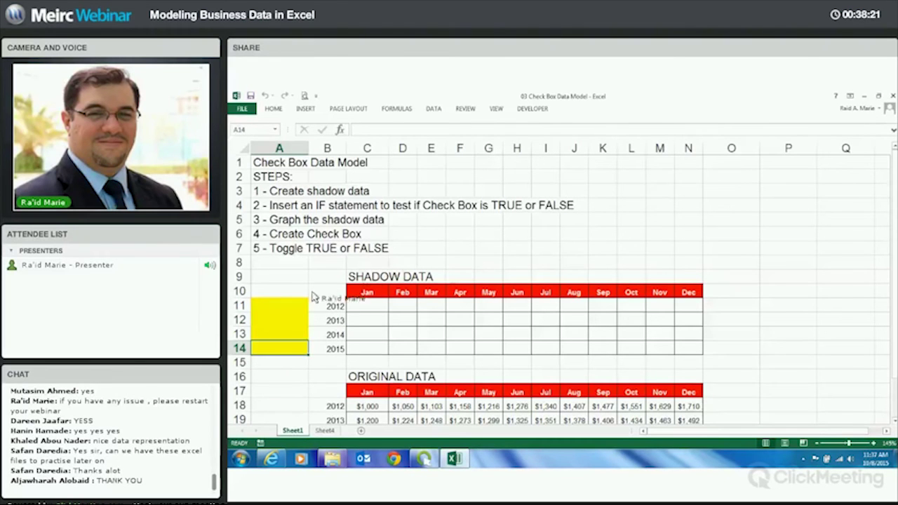
pyautogui.click(295, 312)
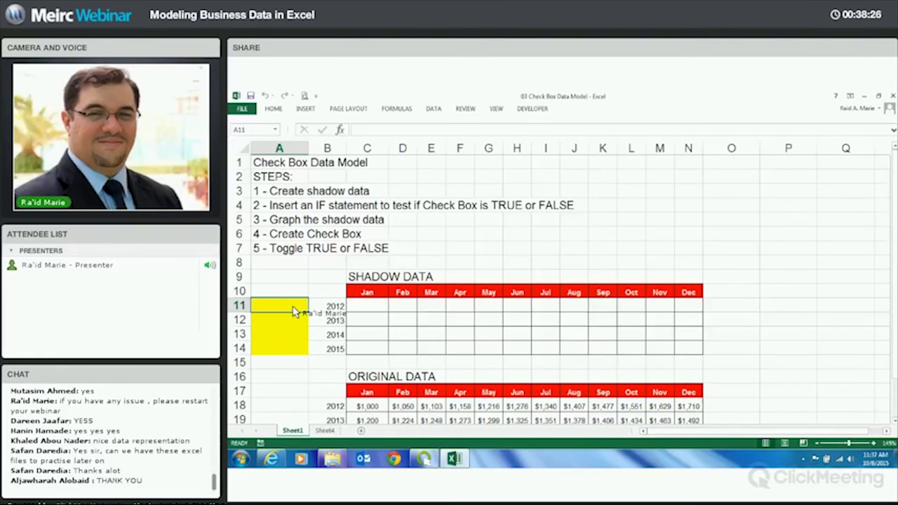
pyautogui.write('true')
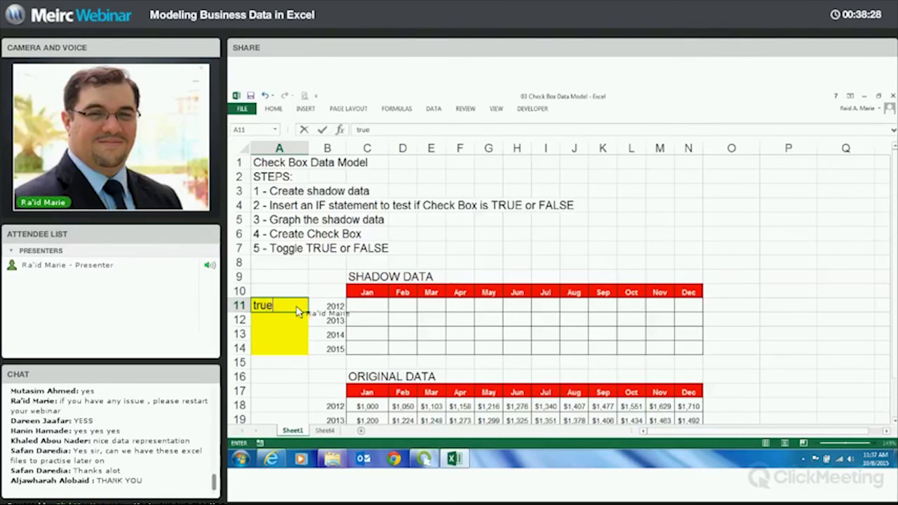
pyautogui.press('Return')
# Build an IF formula in C11 that tests A11=TRUE, returns C18 when true and 0 when false.
pyautogui.click(360, 311)
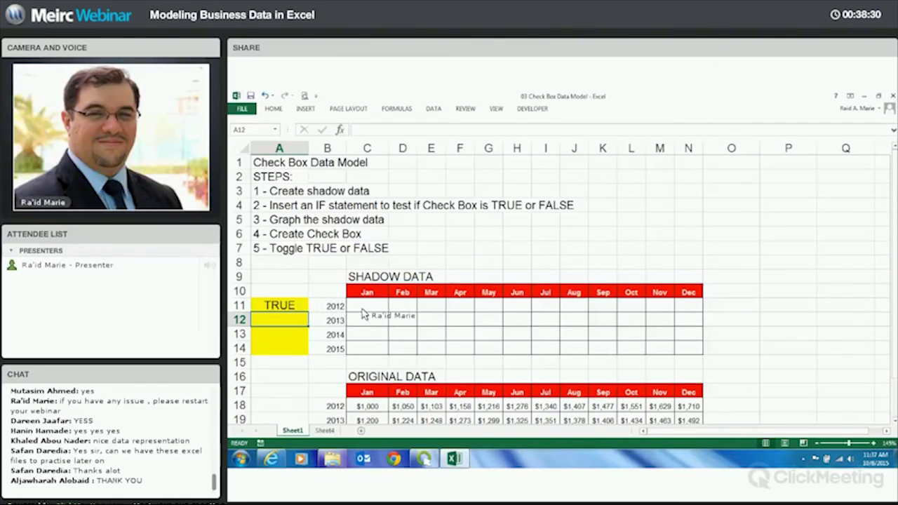
pyautogui.write('=')
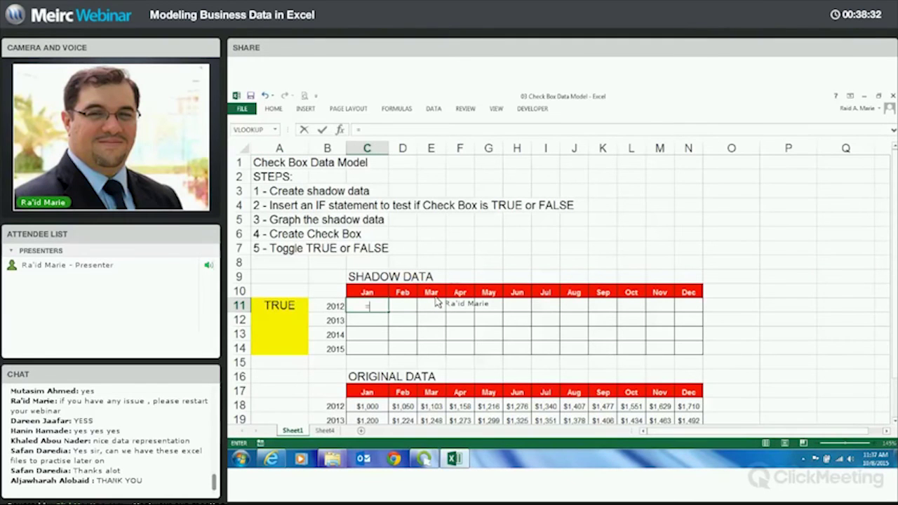
pyautogui.write('if')
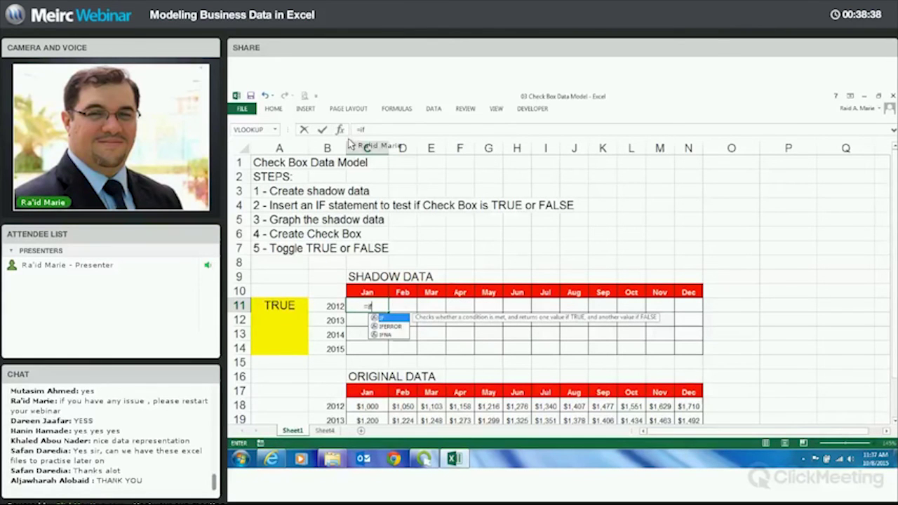
pyautogui.hotkey('ctrl', 'a')
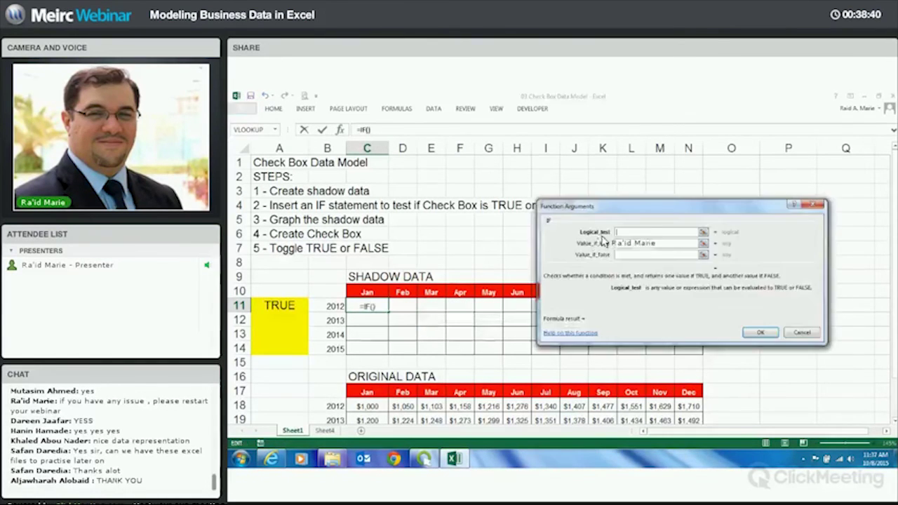
pyautogui.click(284, 307)
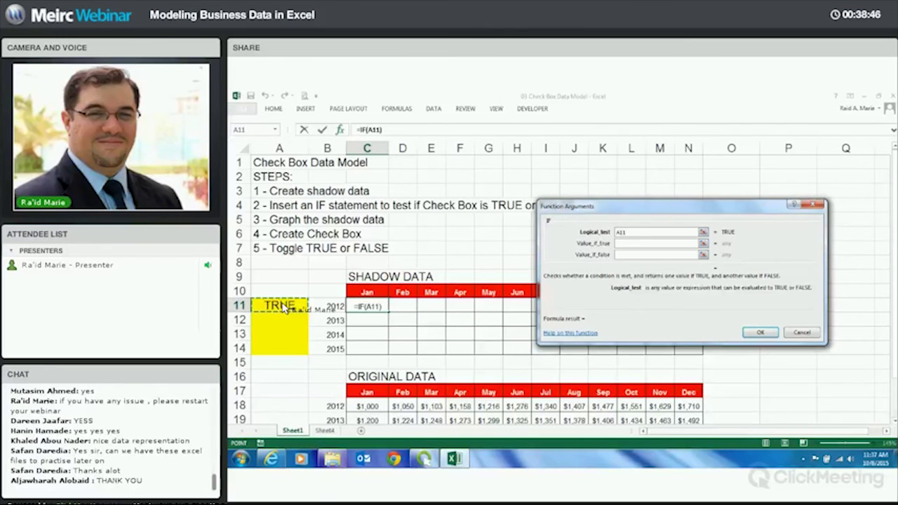
pyautogui.write('=true')
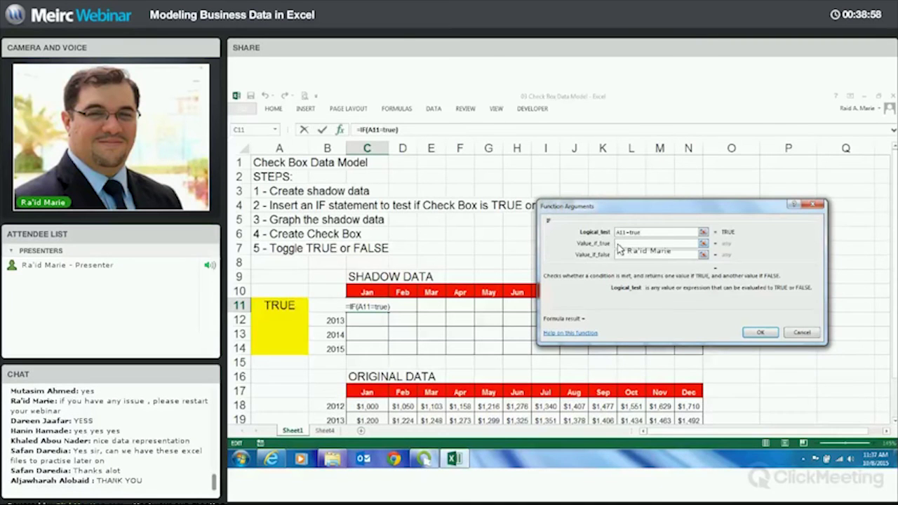
pyautogui.click(615, 244)
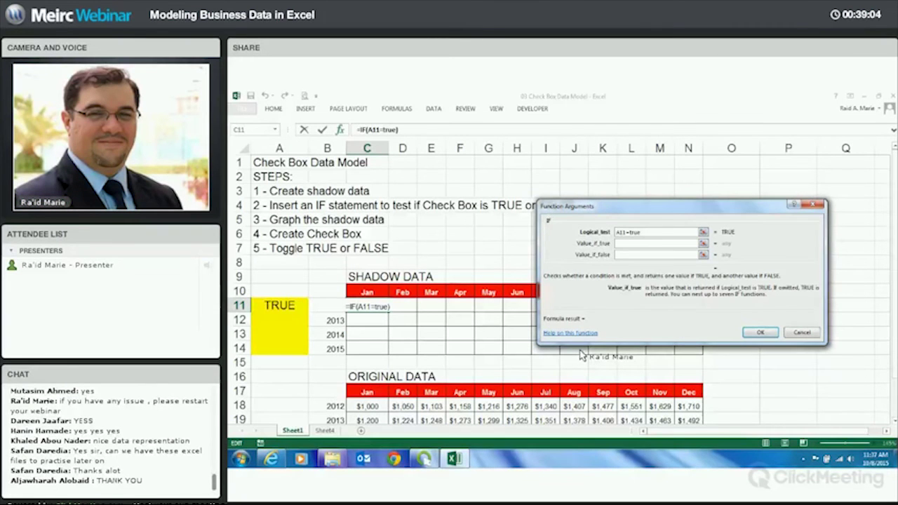
pyautogui.click(366, 406)
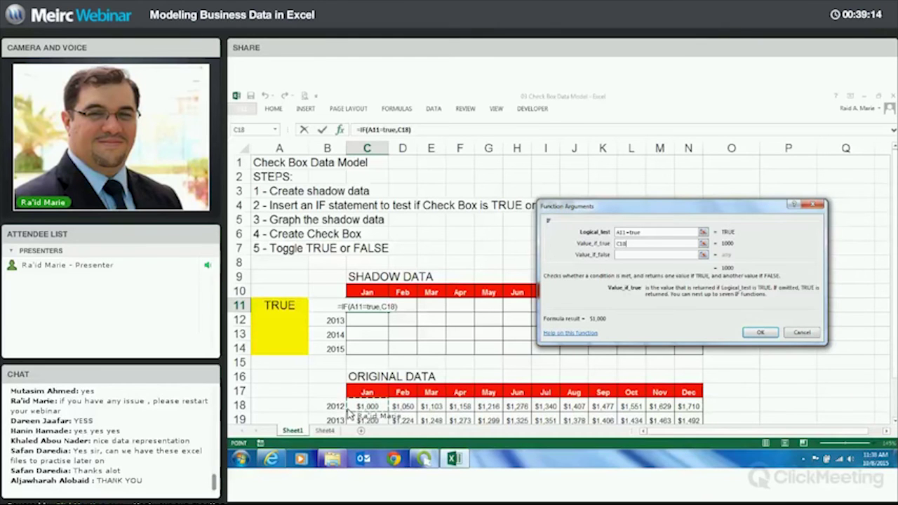
pyautogui.click(631, 255)
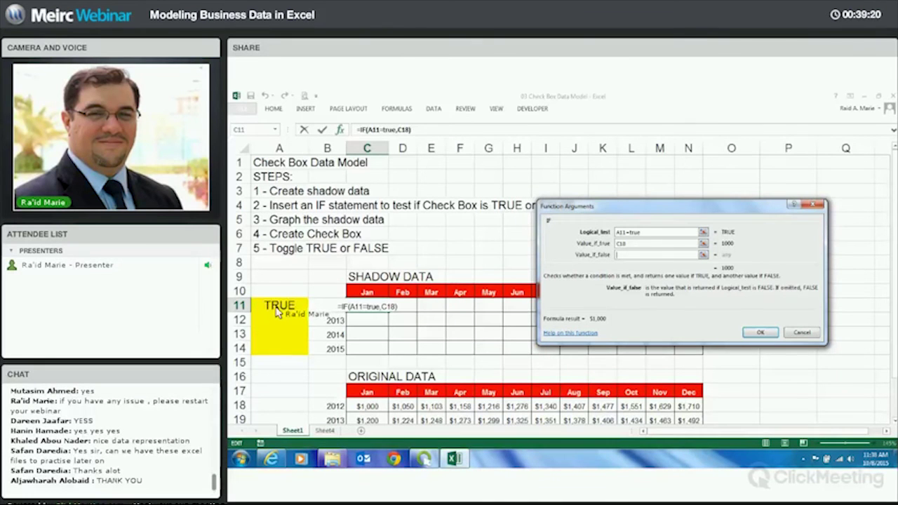
pyautogui.write('0')
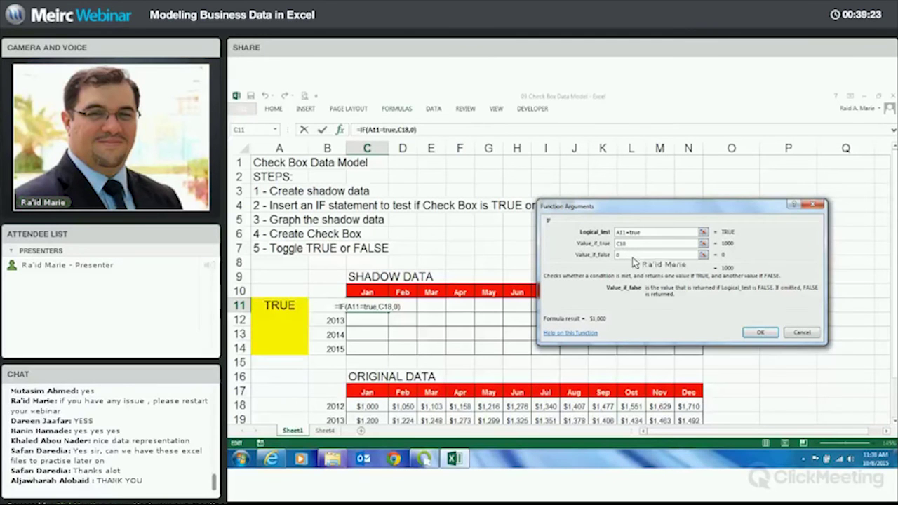
pyautogui.click(761, 332)
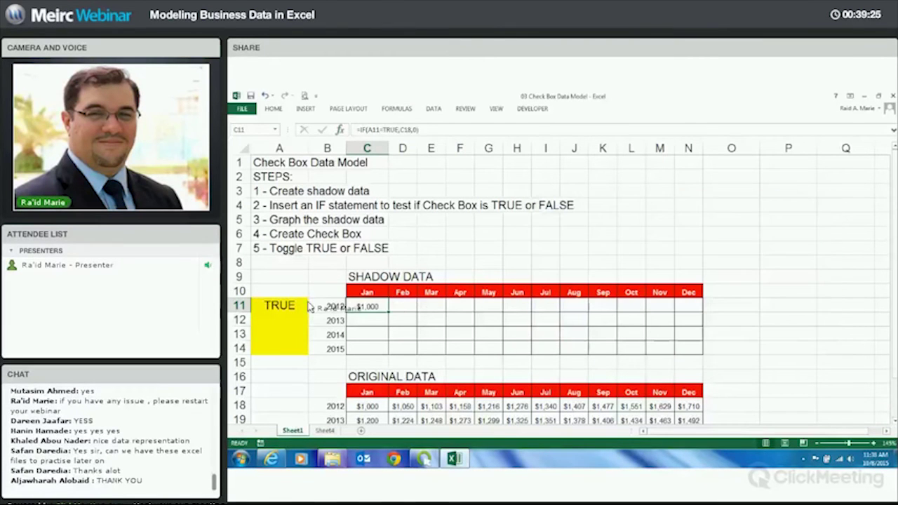
# Change A11 to FALSE to test the IF formula, and select C11.
pyautogui.click(299, 309)
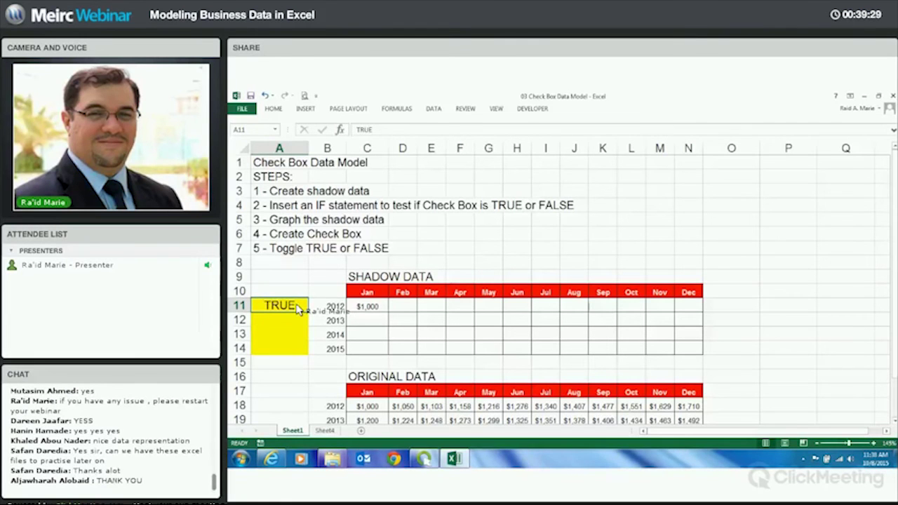
pyautogui.write('false')
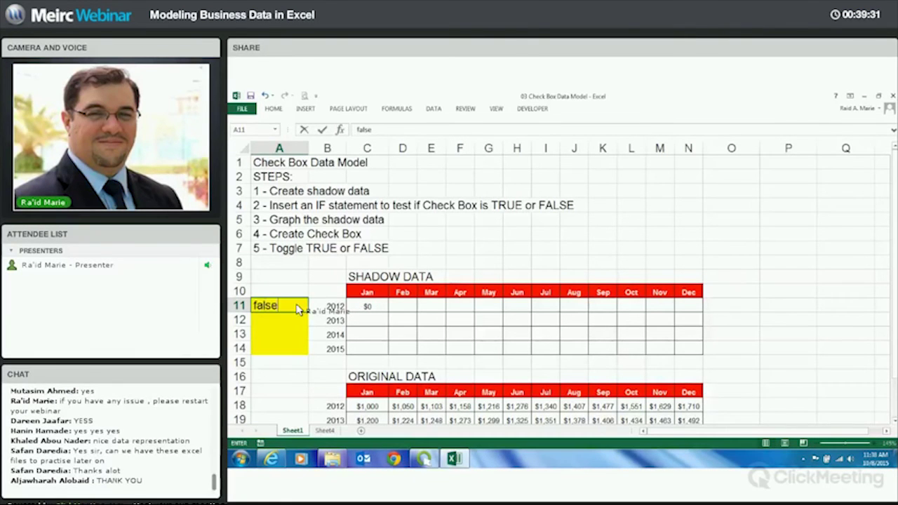
pyautogui.press('Tab')
pyautogui.press('Tab')
pyautogui.press('Tab')
pyautogui.press('Left')
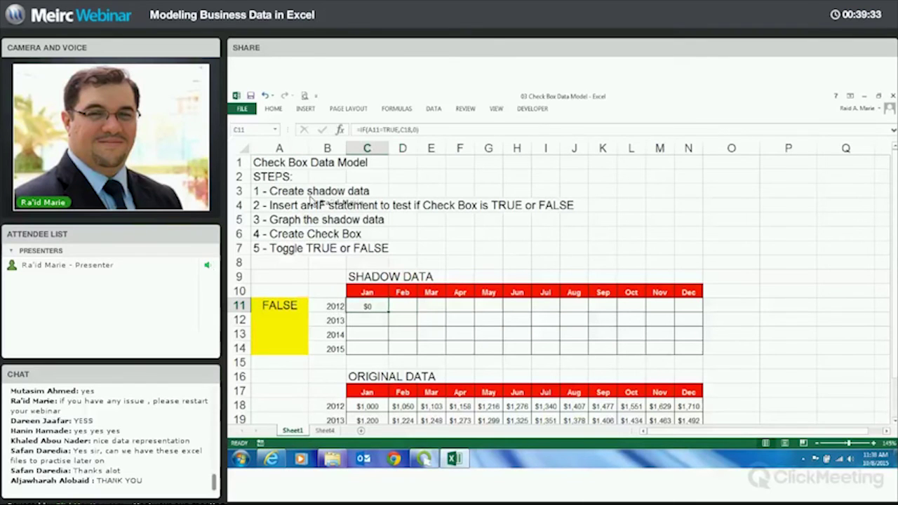
# Examine the value-if-false and value-if-true arguments of the IF formula in C11.
pyautogui.click(407, 131)
pyautogui.click(446, 147)
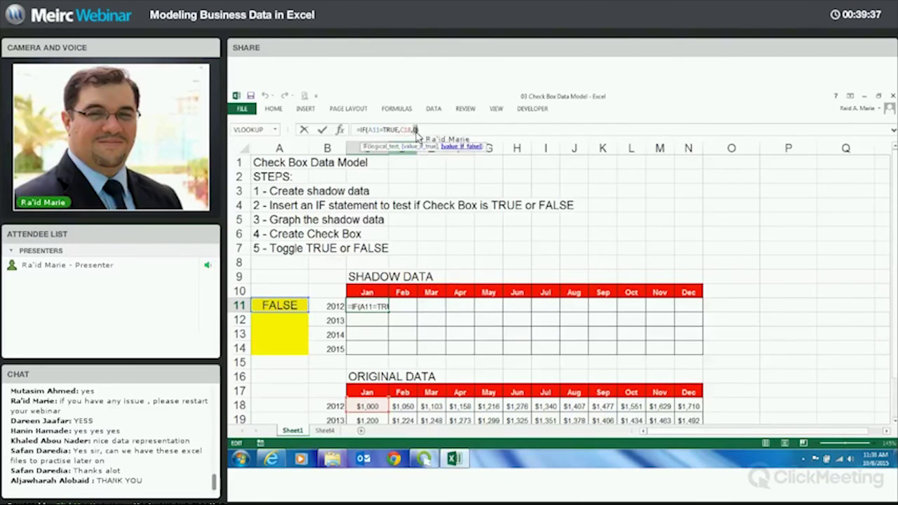
pyautogui.click(419, 148)
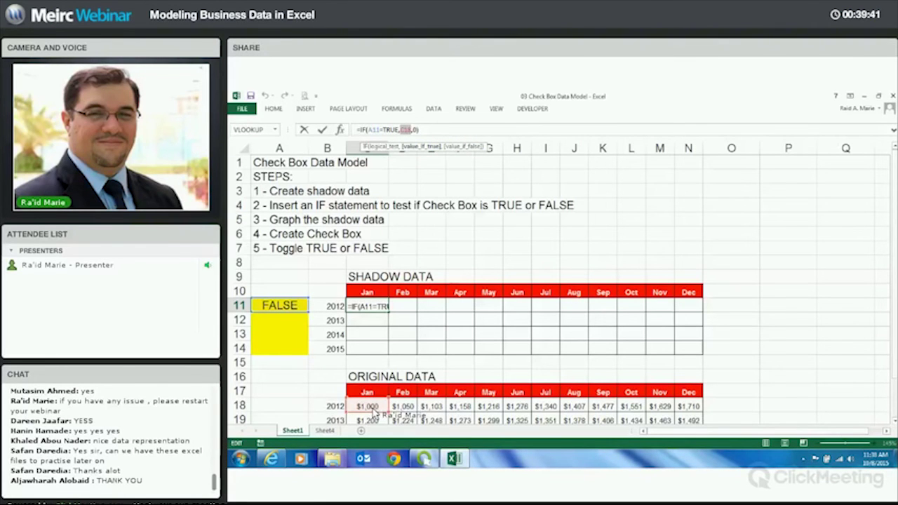
pyautogui.press('Return')
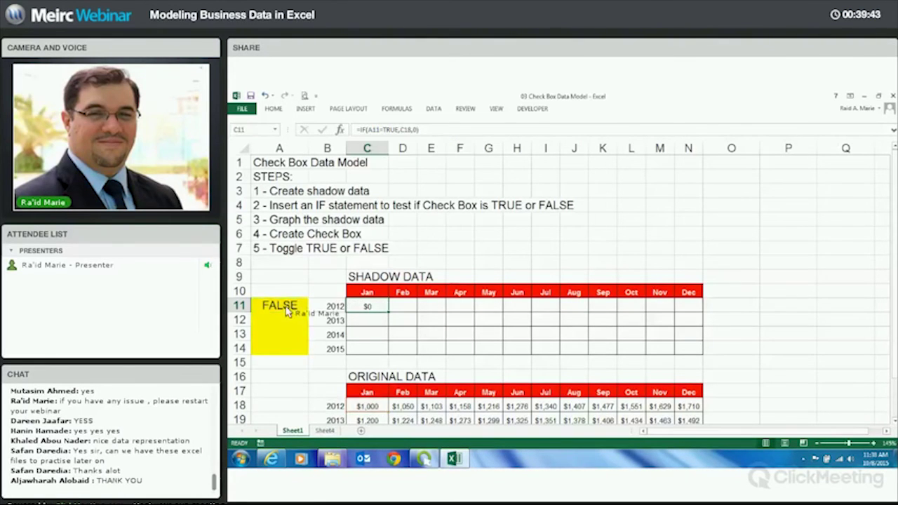
# Set A11 to TRUE to test the other outcome of the IF formula.
pyautogui.click(286, 308)
pyautogui.write('True')
pyautogui.press('Return')
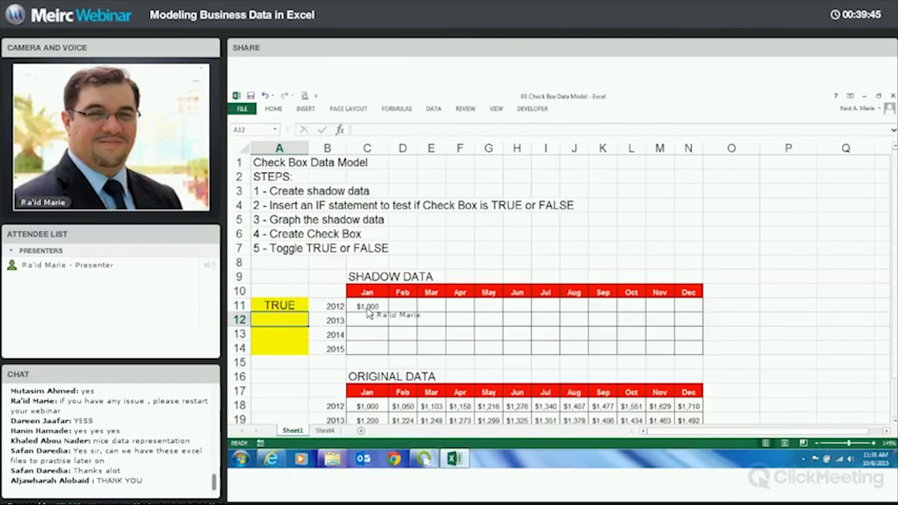
pyautogui.click(379, 310)
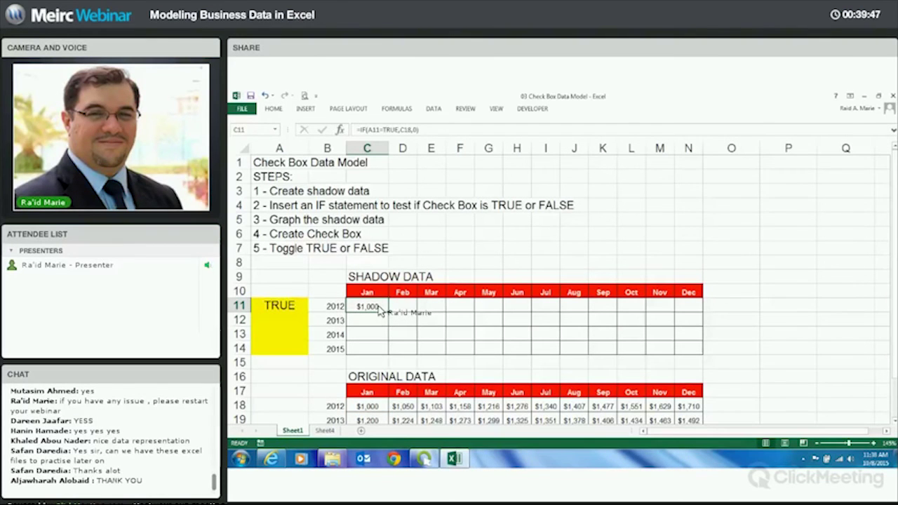
pyautogui.click(330, 320)
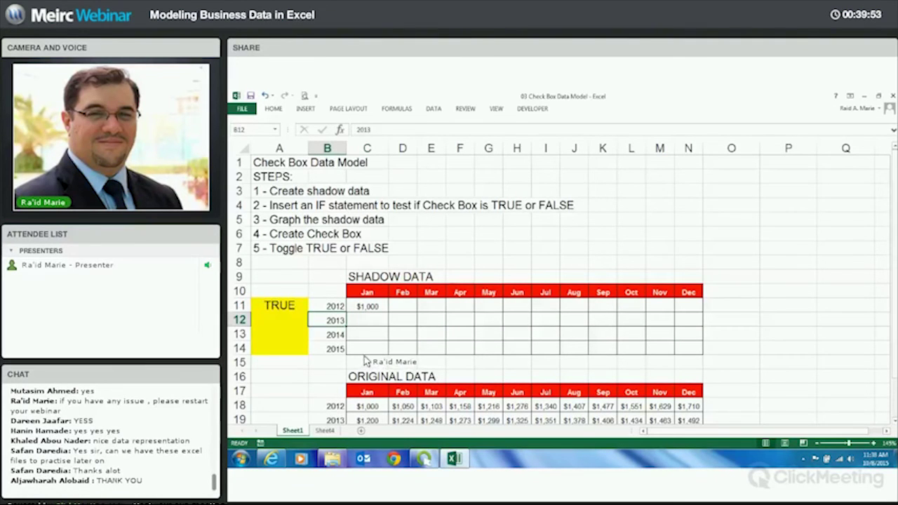
pyautogui.press('Down')
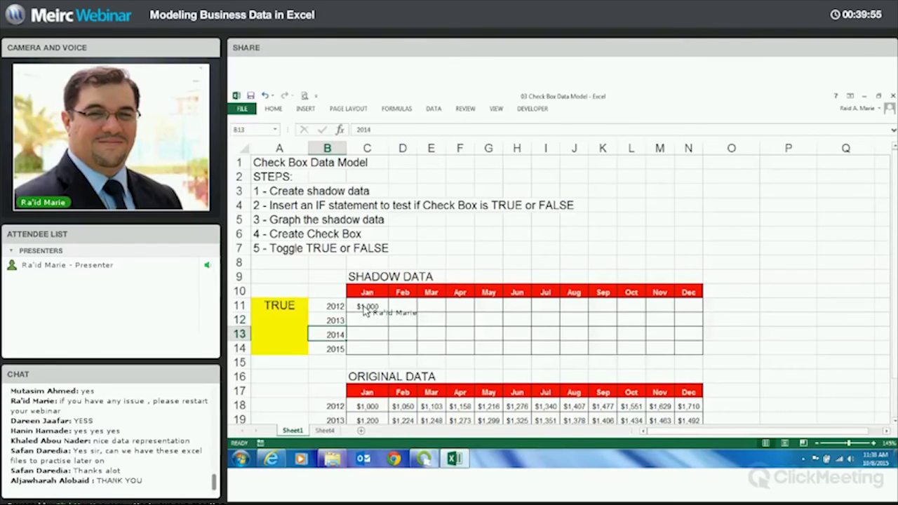
pyautogui.click(364, 309)
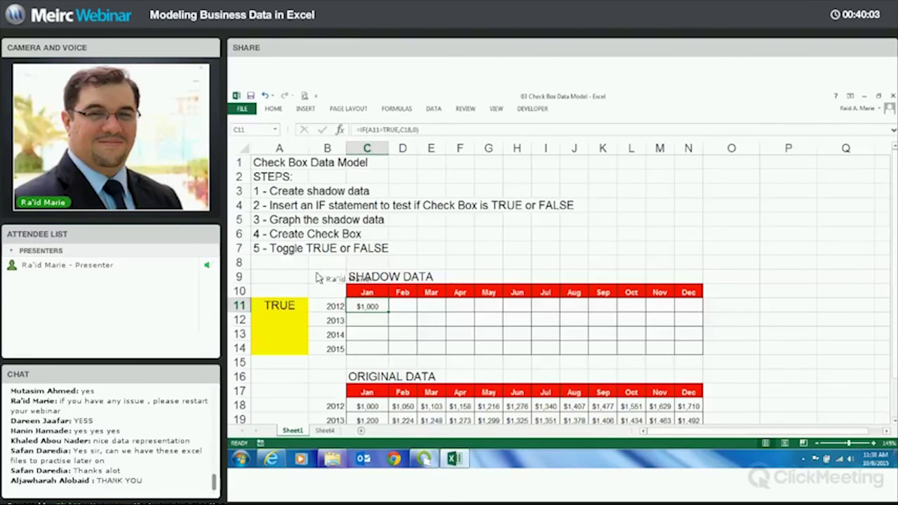
pyautogui.click(280, 306)
# Lock the column of the A11 reference in C11's IF formula so it reads $A11.
pyautogui.click(367, 309)
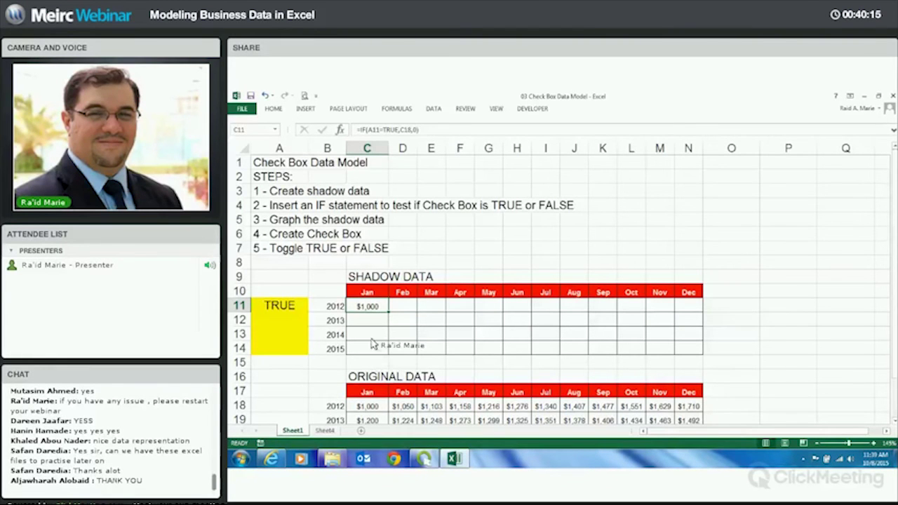
pyautogui.click(378, 131)
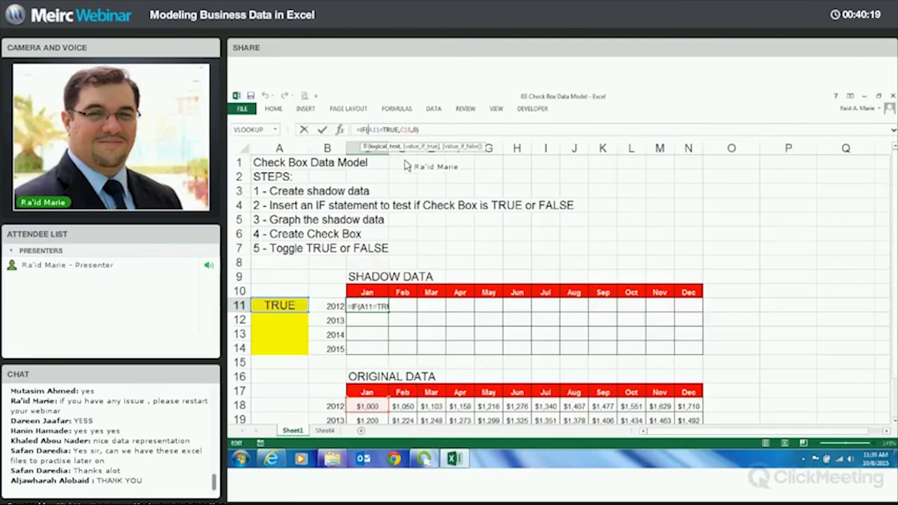
pyautogui.press('F4')
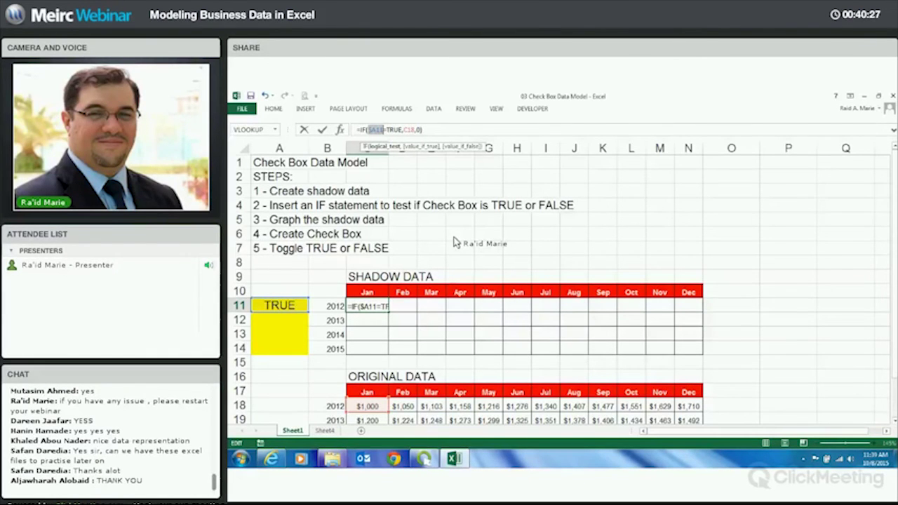
pyautogui.hotkey('ctrl', 'Return')
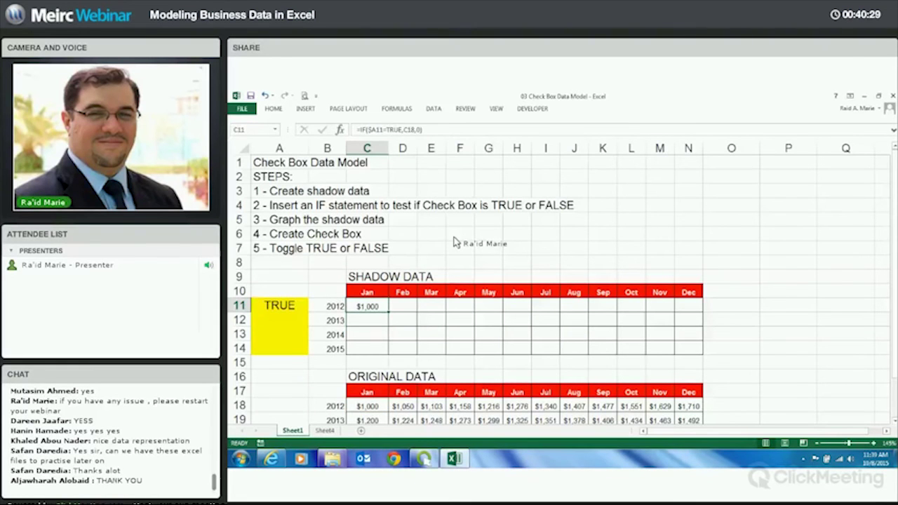
# Copy the C11 formula across the 2012 shadow data row from Feb to Dec (D11:N11).
pyautogui.hotkey('ctrl', 'c')
pyautogui.press('Right')
pyautogui.hotkey('shift', 'Right')
pyautogui.hotkey('shift', 'Right')
pyautogui.hotkey('shift', 'Right')
pyautogui.hotkey('shift', 'Right')
pyautogui.hotkey('shift', 'Right')
pyautogui.hotkey('shift', 'Right')
pyautogui.hotkey('shift', 'Right')
pyautogui.hotkey('shift', 'Right')
pyautogui.hotkey('shift', 'Right')
pyautogui.hotkey('shift', 'Right')
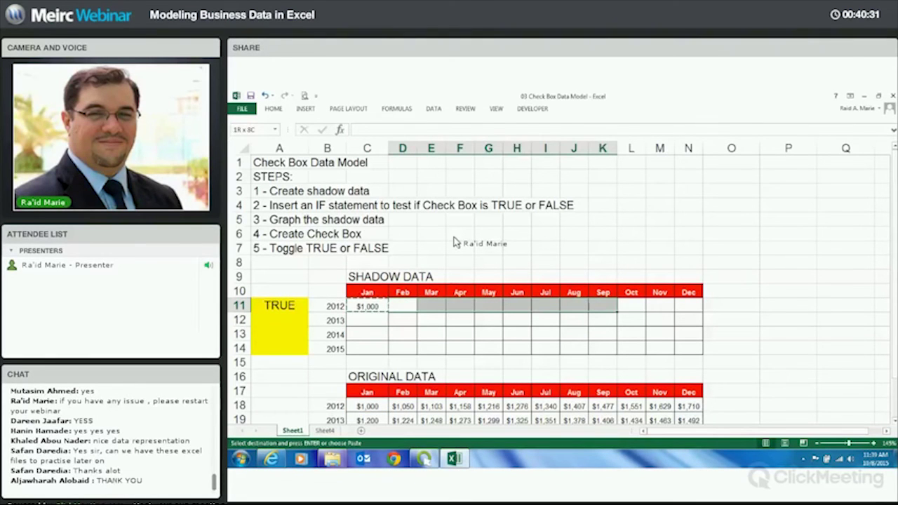
pyautogui.press('Return')
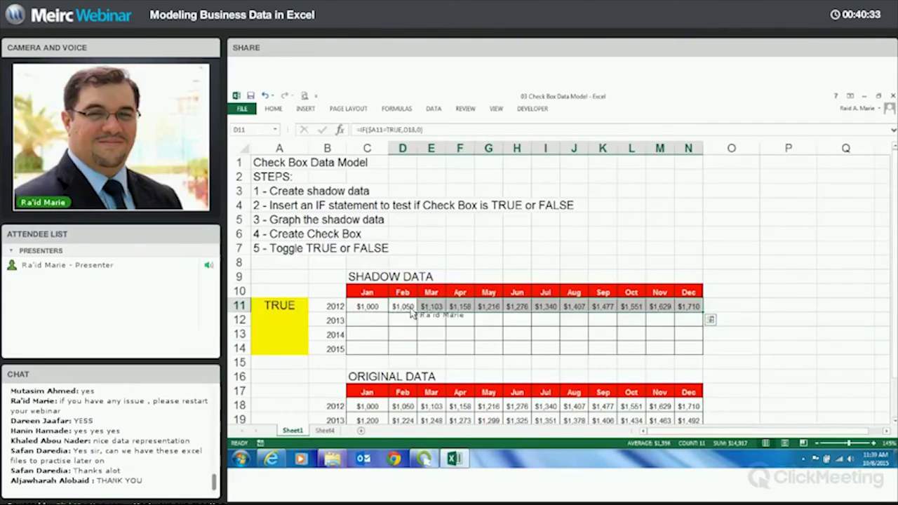
pyautogui.click(442, 312)
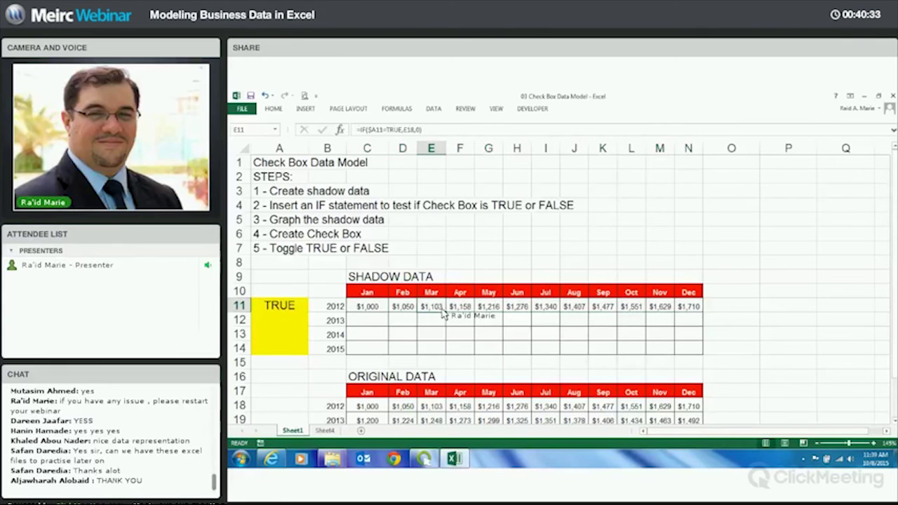
# Copy the 2012 shadow data formulas (C11:N11) down to the 2013, 2014 and 2015 rows (C12:N14).
pyautogui.click(374, 314)
pyautogui.hotkey('ctrl', 'shift', 'Right')
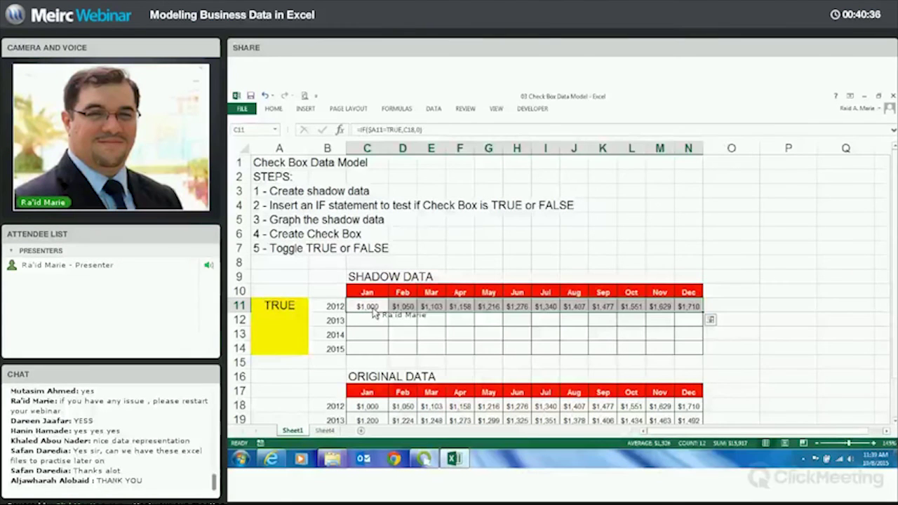
pyautogui.hotkey('ctrl', 'c')
pyautogui.press('Down')
pyautogui.hotkey('shift', 'Down')
pyautogui.hotkey('shift', 'Down')
pyautogui.hotkey('shift', 'Down')
pyautogui.hotkey('shift', 'Up')
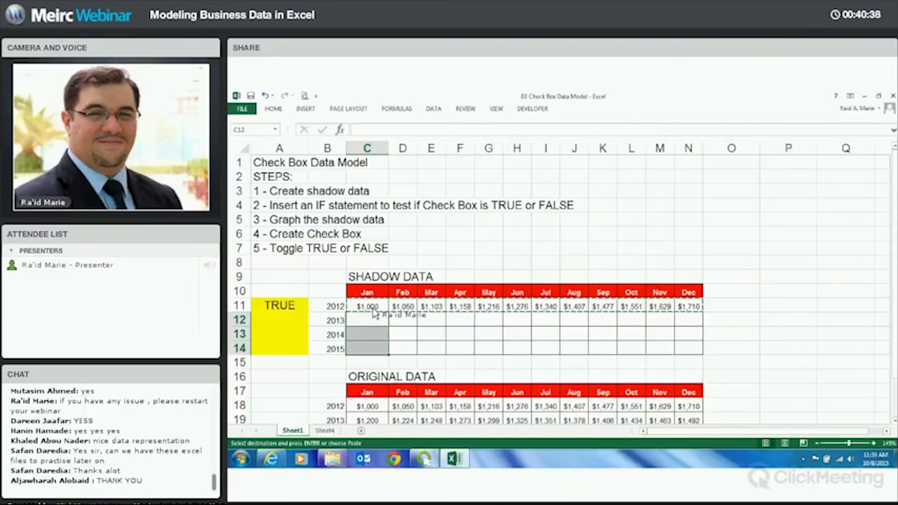
pyautogui.press('Return')
# Inspect the cell references of the IF formulas in C14 and M14 of the 2015 shadow row.
pyautogui.press('F2')
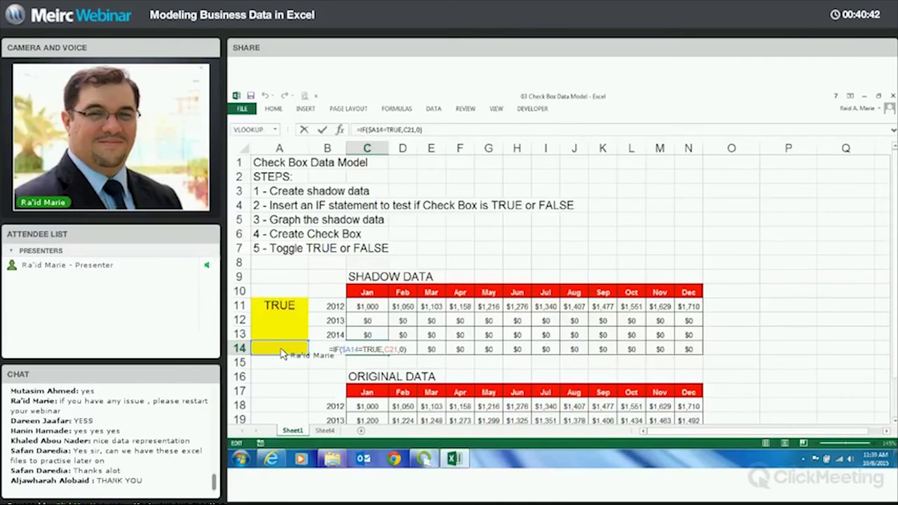
pyautogui.click(658, 348)
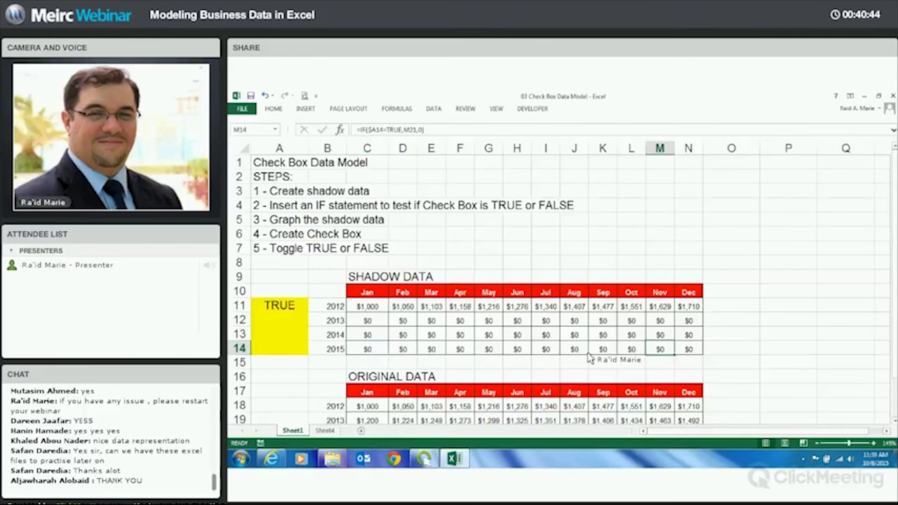
pyautogui.press('F2')
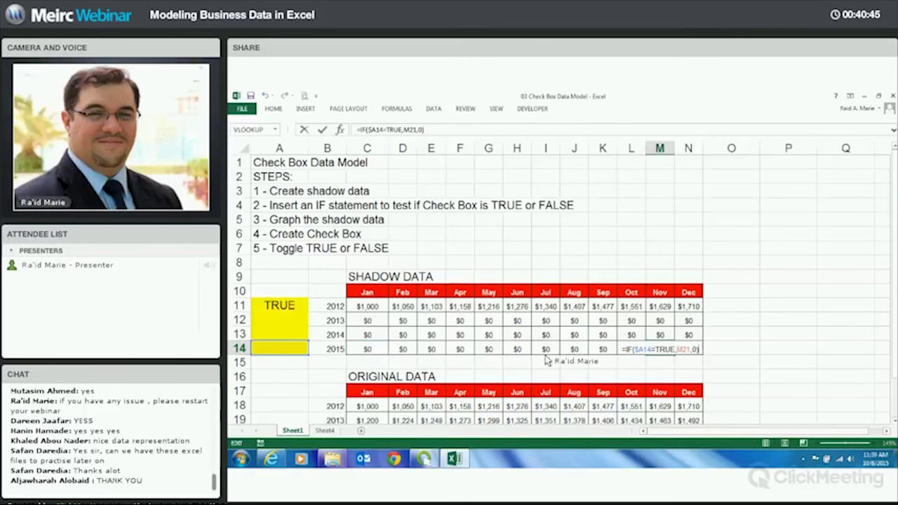
# Enter TRUE in A12, A13 and A14 for the 2013, 2014 and 2015 shadow rows.
pyautogui.click(286, 324)
pyautogui.write('true')
pyautogui.press('Return')
pyautogui.write('true')
pyautogui.press('Return')
pyautogui.write('t')
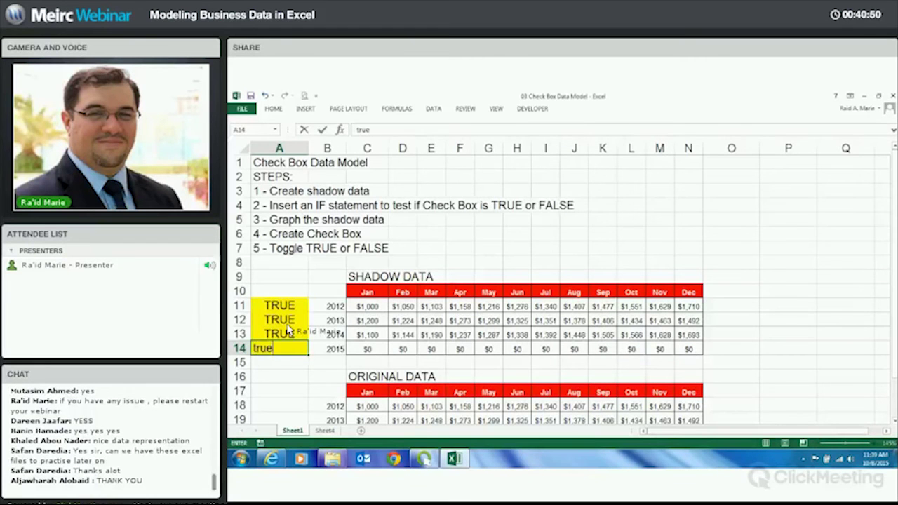
pyautogui.write('rue')
pyautogui.press('Return')
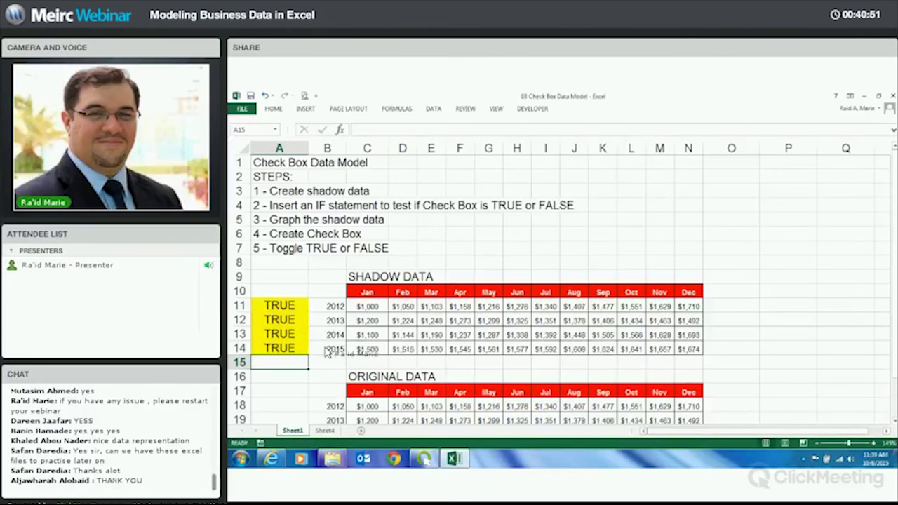
# Check the shadow data formulas in C12, C14, N14 and D13 and compare the table with the original data.
pyautogui.click(365, 322)
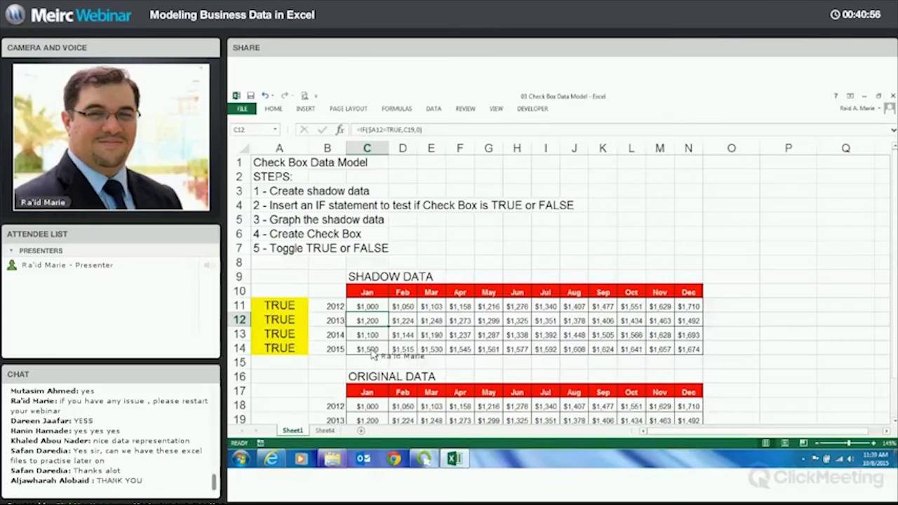
pyautogui.click(371, 351)
pyautogui.click(689, 348)
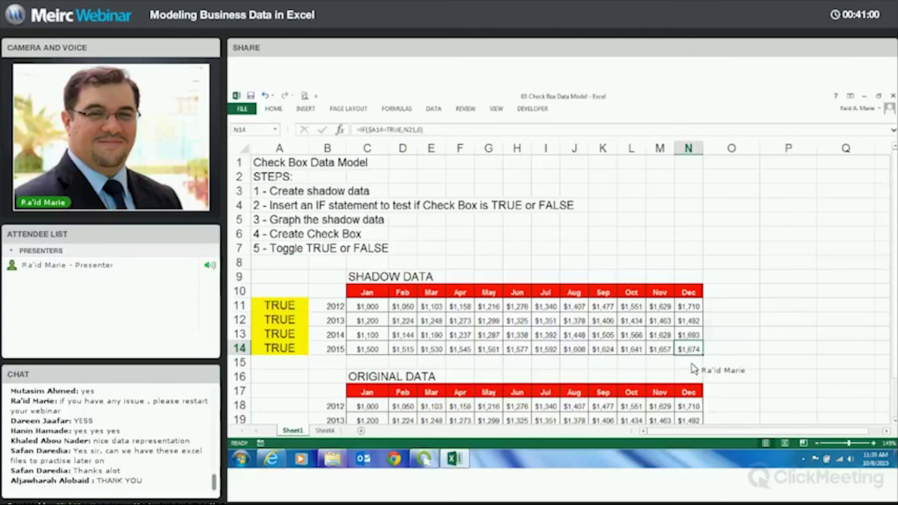
pyautogui.scroll(-2, 491, 326)
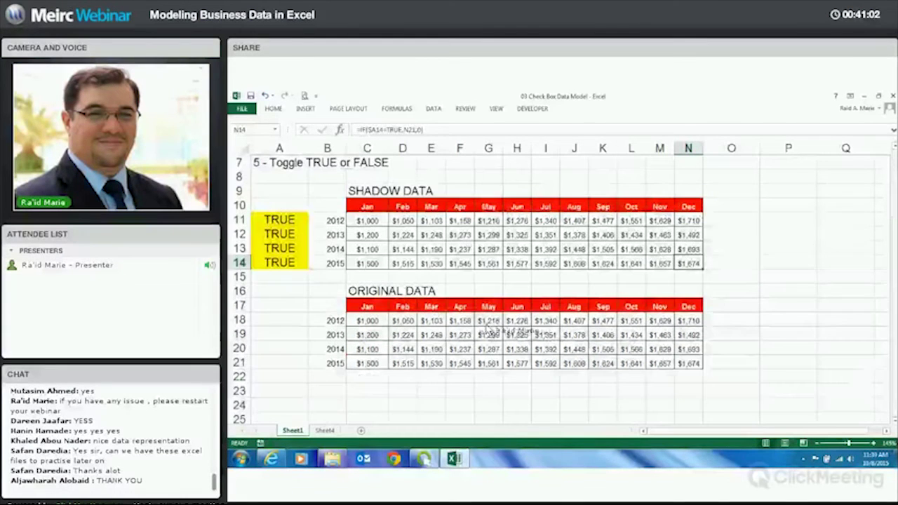
pyautogui.scroll(2, 421, 338)
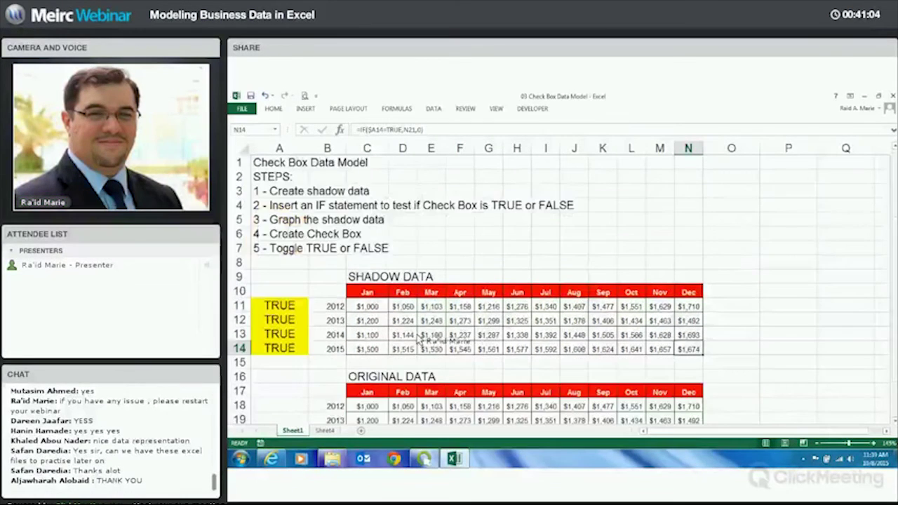
pyautogui.click(415, 336)
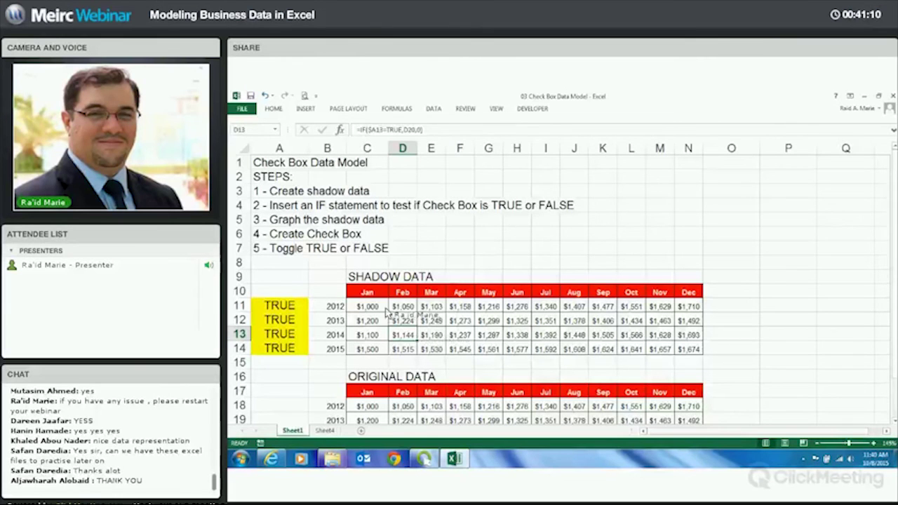
# Insert a 2-D clustered column chart of the shadow data including month headers and year labels (B10:N14).
pyautogui.click(336, 295)
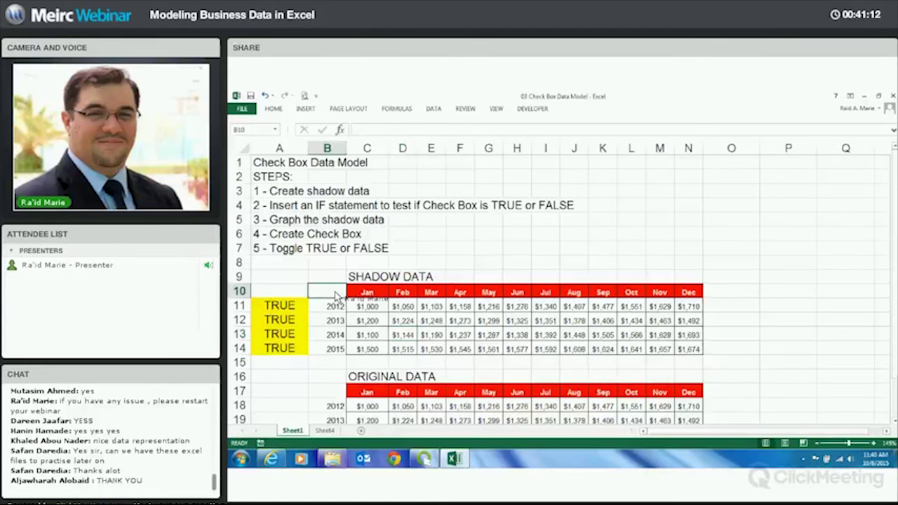
pyautogui.moveTo(336, 295); pyautogui.dragTo(366, 293)
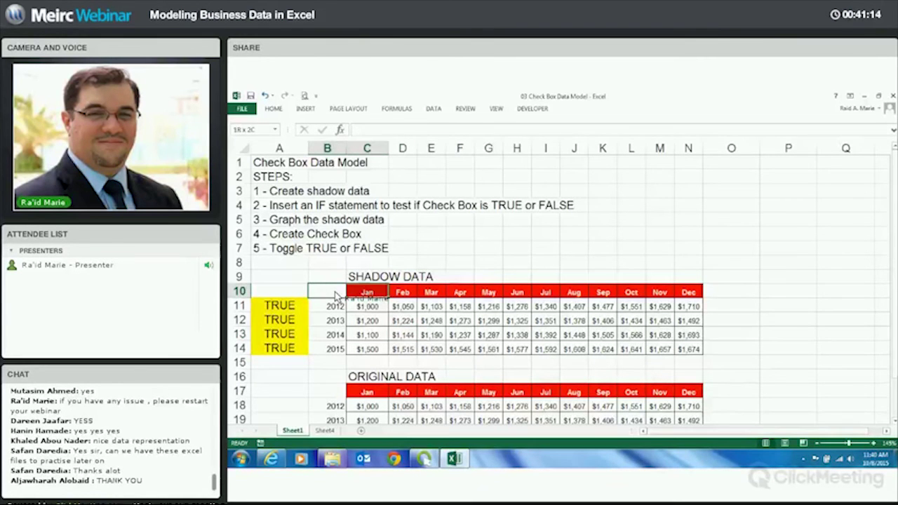
pyautogui.hotkey('ctrl', 'shift', 'Right')
pyautogui.hotkey('ctrl', 'shift', 'Right')
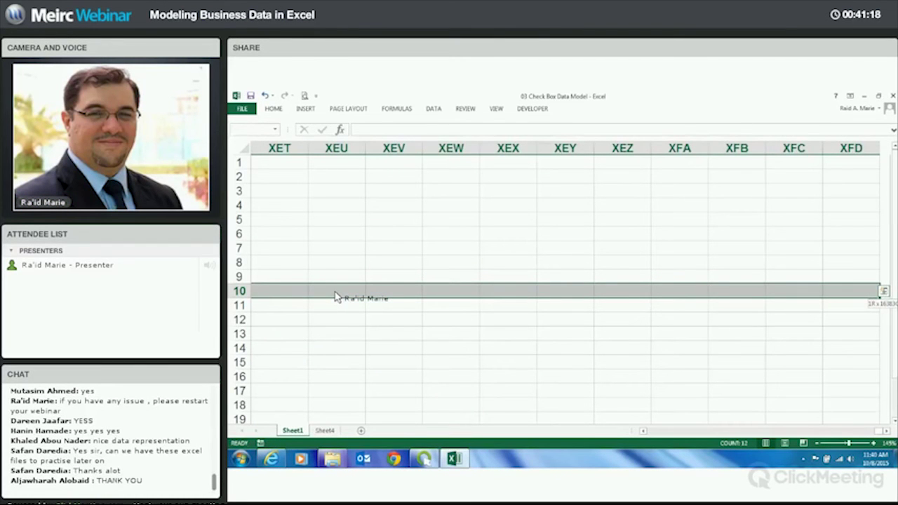
pyautogui.hotkey('ctrl', 'shift', 'Left')
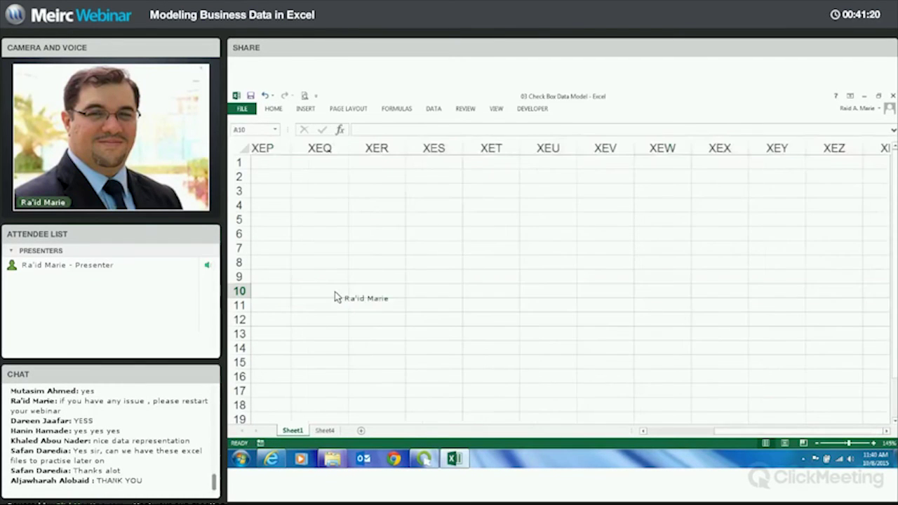
pyautogui.hotkey('ctrl', 'shift', 'Down')
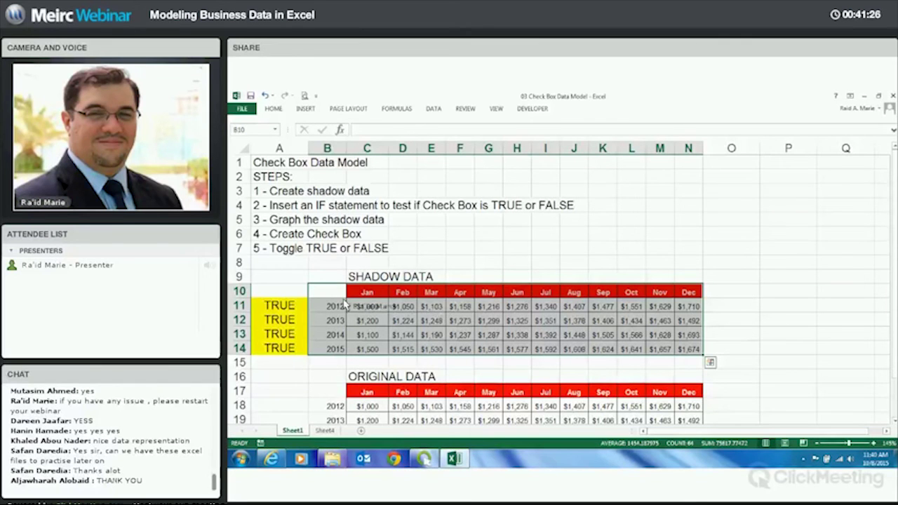
pyautogui.click(305, 108)
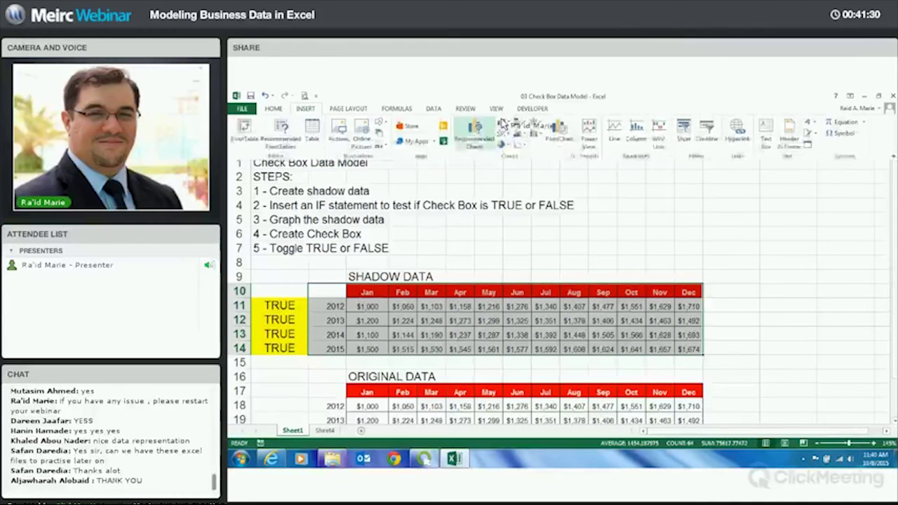
pyautogui.click(503, 122)
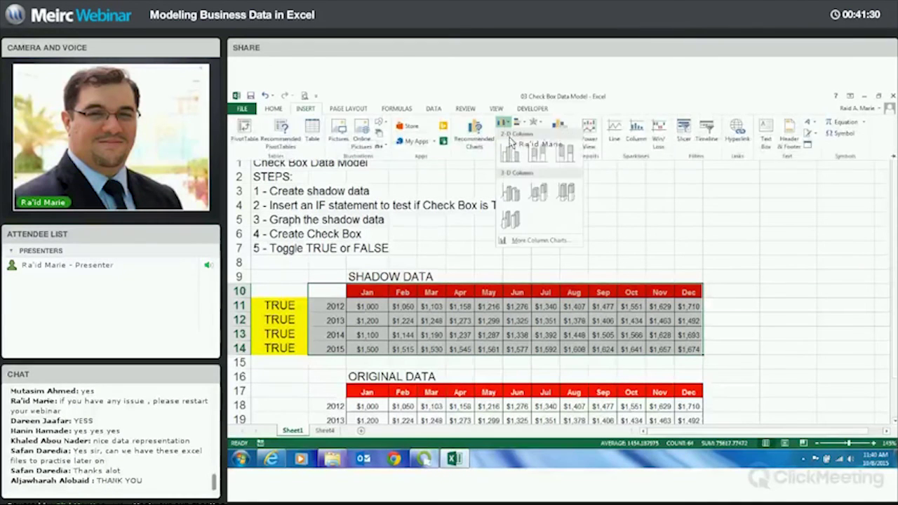
pyautogui.click(540, 203)
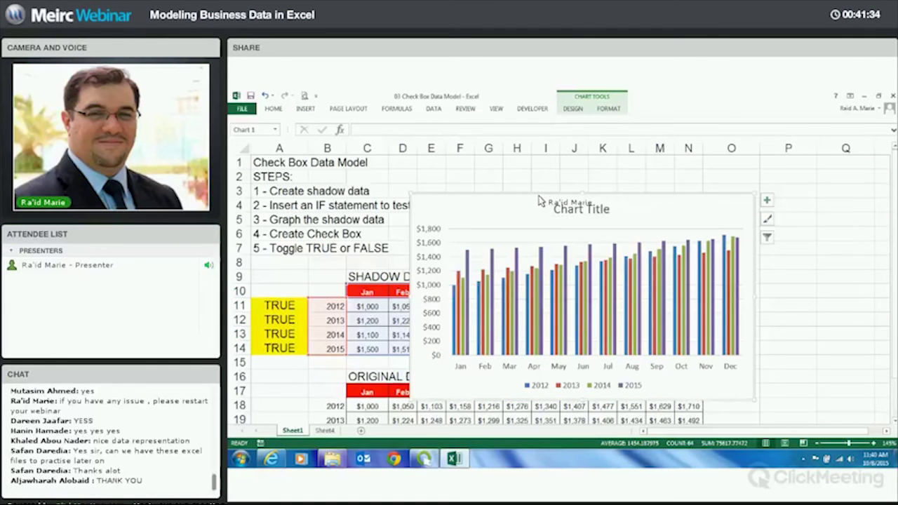
# Move the column chart from Sheet1 to Sheet4, placing its upper corner at D2.
pyautogui.hotkey('ctrl', 'z')
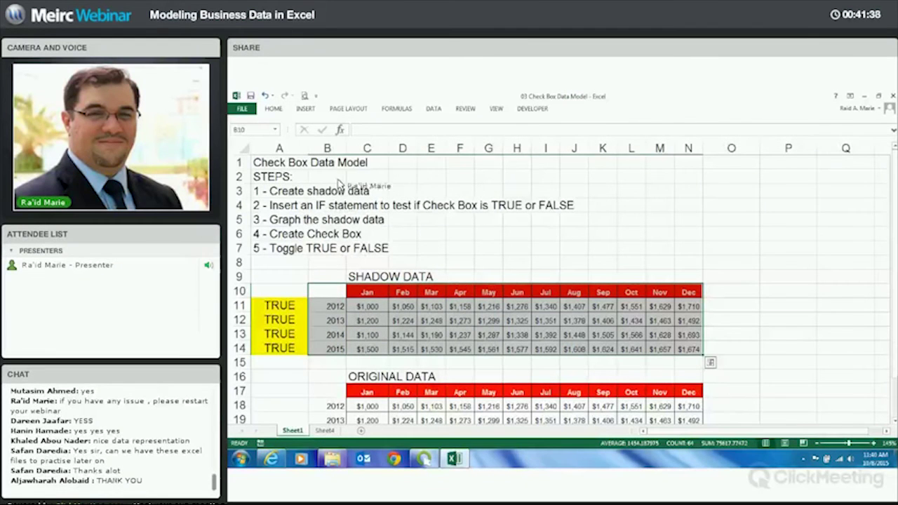
pyautogui.hotkey('ctrl', 'pagedown')
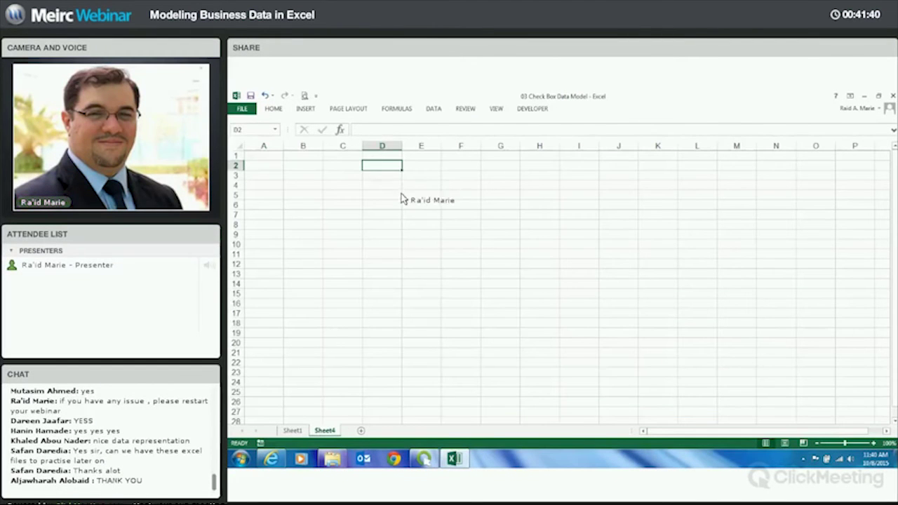
pyautogui.hotkey('ctrl', 'v')
# Enlarge the chart on Sheet4 to span about columns C to P and rows 2 to 25, then deselect it.
pyautogui.moveTo(599, 309); pyautogui.dragTo(786, 405)
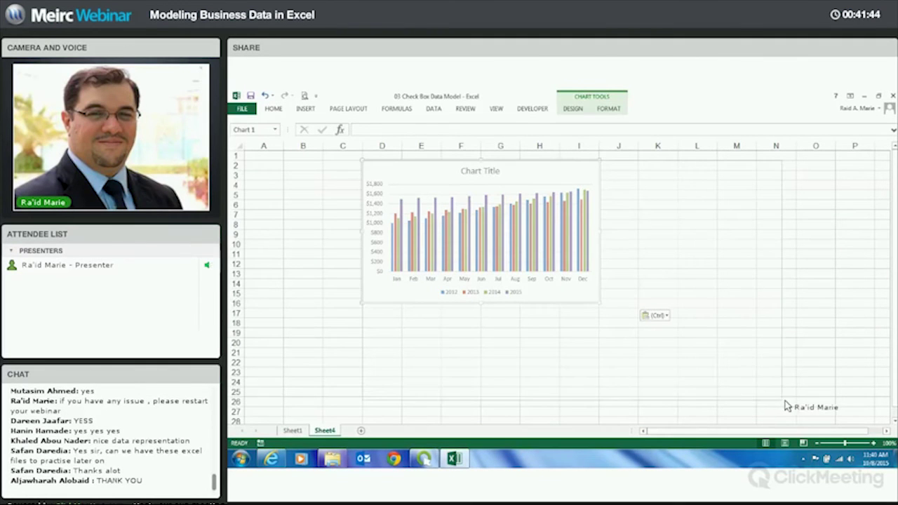
pyautogui.moveTo(706, 401); pyautogui.dragTo(865, 397)
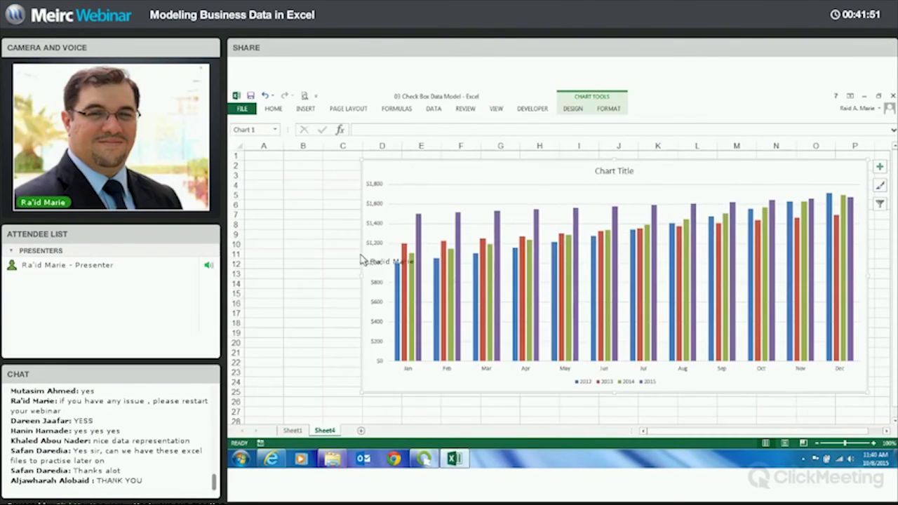
pyautogui.moveTo(327, 280); pyautogui.dragTo(295, 232)
pyautogui.click(297, 233)
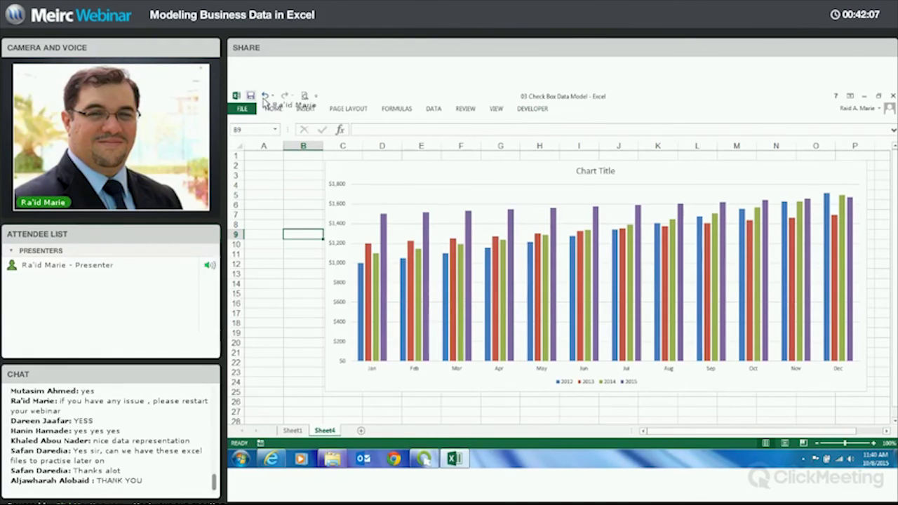
# Insert a Check Box form control in cell B4 beside the chart on Sheet4.
pyautogui.click(534, 109)
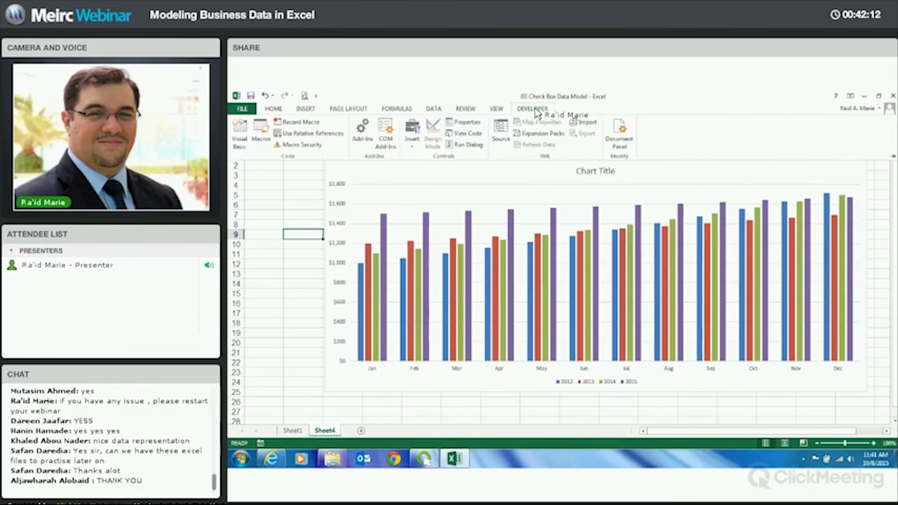
pyautogui.click(414, 150)
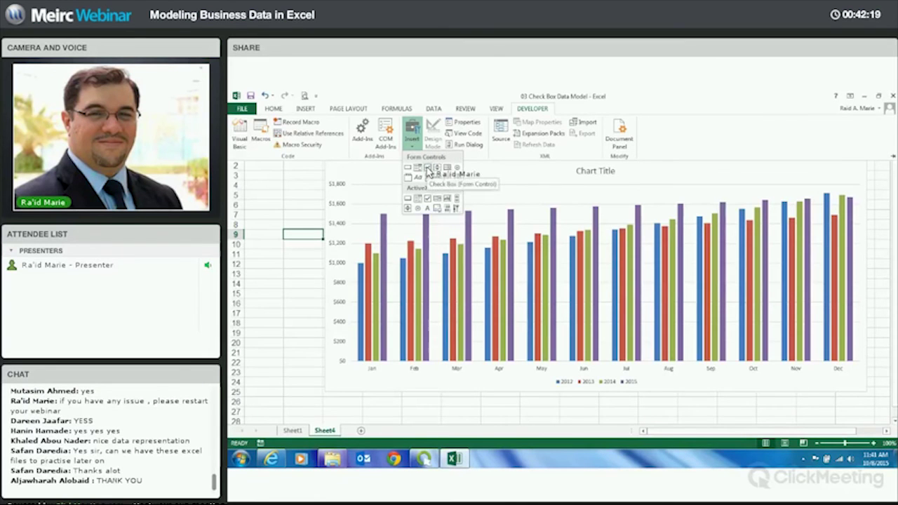
pyautogui.click(428, 169)
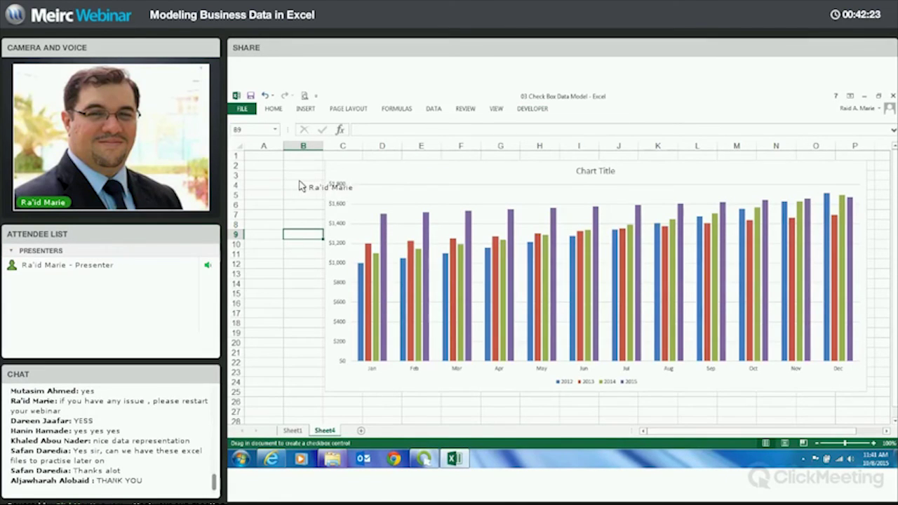
pyautogui.moveTo(320, 183); pyautogui.dragTo(323, 190)
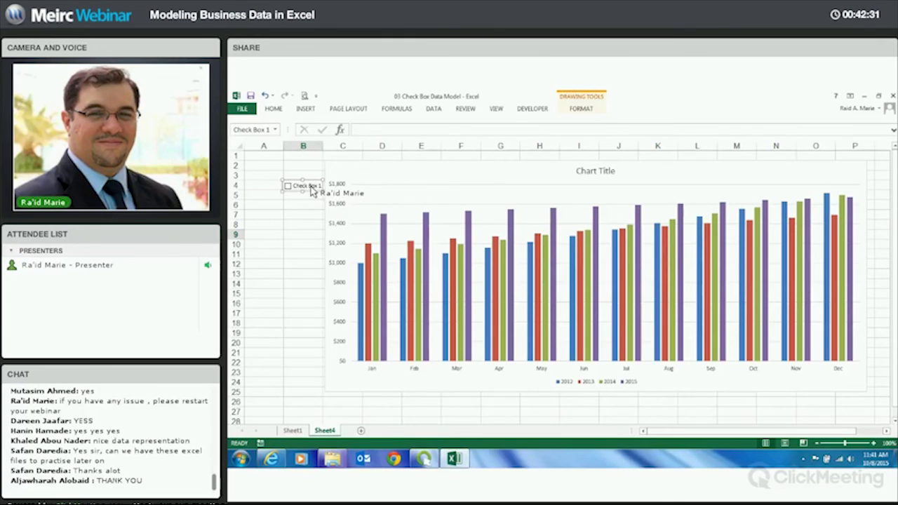
# Link the check box in B4 to cell Sheet1!$A$11 and give it 3-D shading.
pyautogui.rightClick(311, 188)
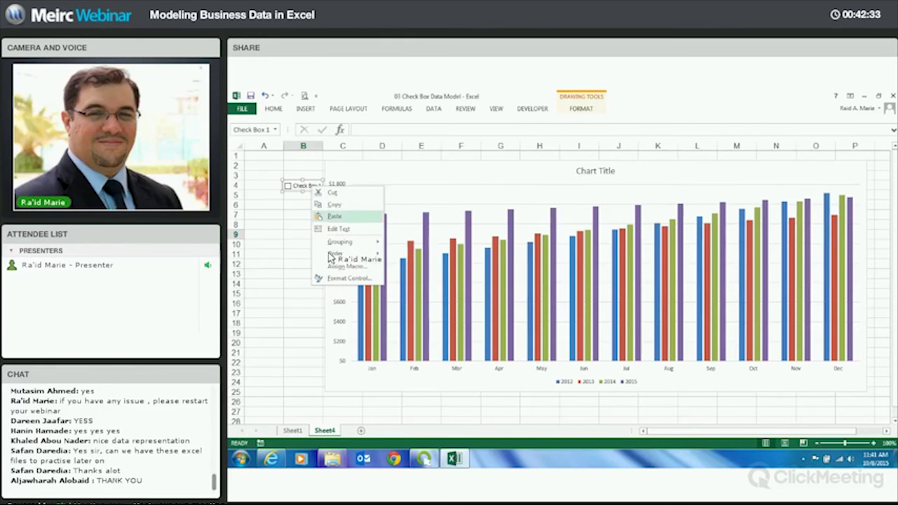
pyautogui.click(339, 281)
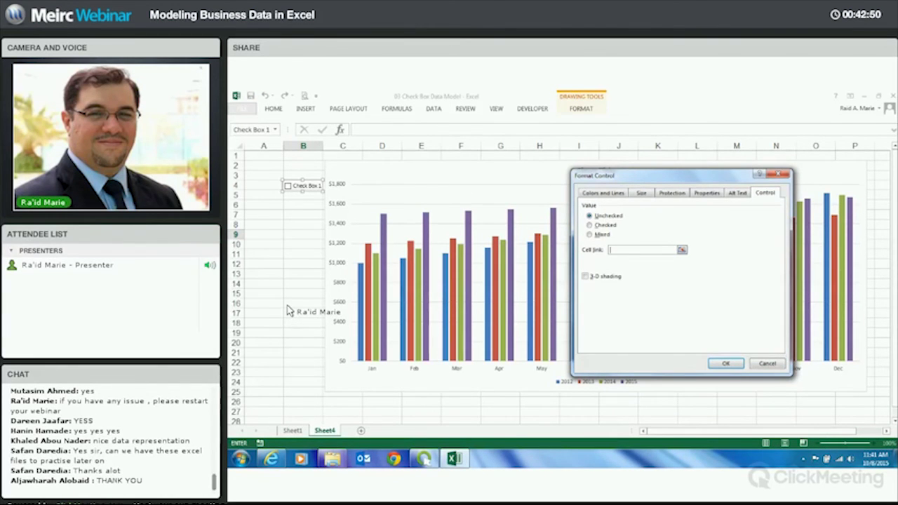
pyautogui.hotkey('ctrl', 'pageup')
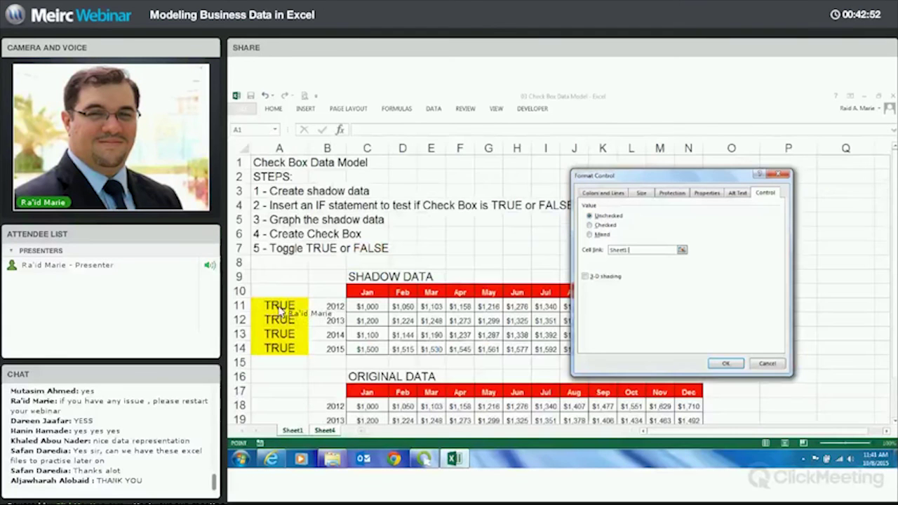
pyautogui.click(288, 309)
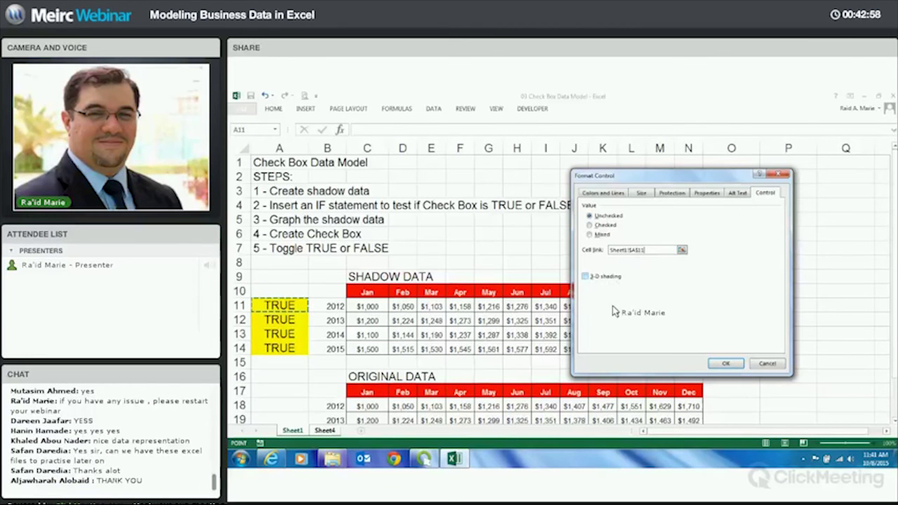
pyautogui.click(586, 277)
pyautogui.hotkey('ctrl', 'pagedown')
pyautogui.click(724, 364)
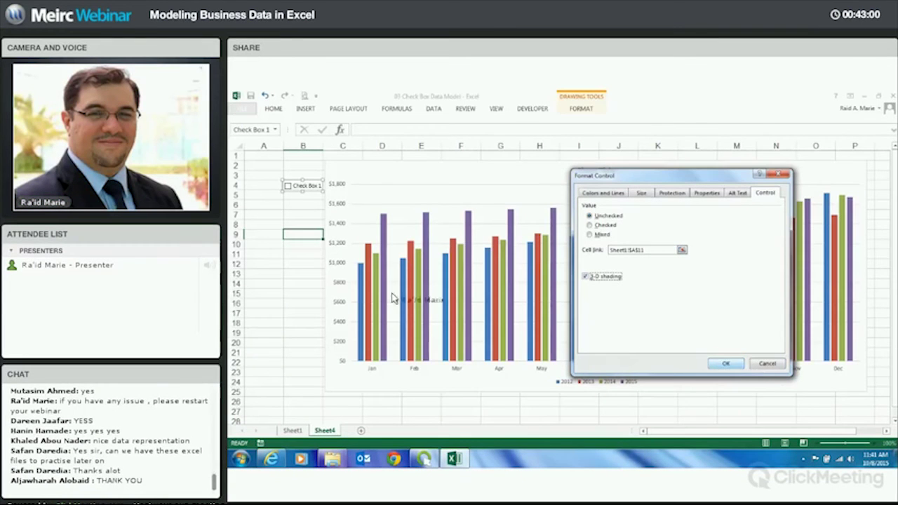
# Change the label of the check box in B4 to 2012 and deselect the control.
pyautogui.rightClick(295, 189)
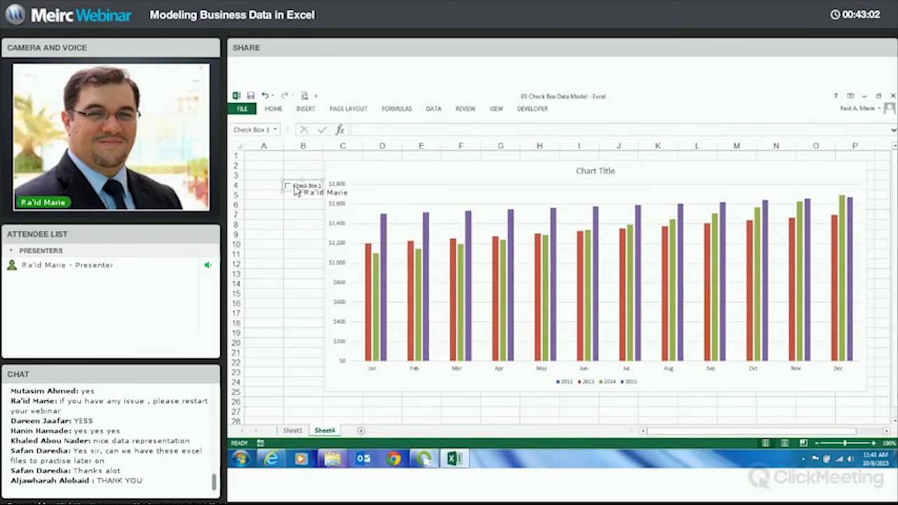
pyautogui.click(321, 229)
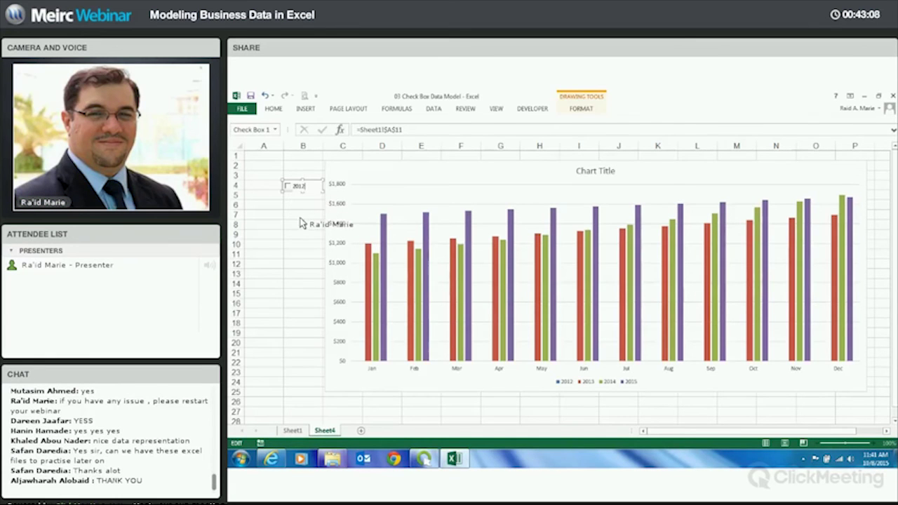
pyautogui.click(299, 217)
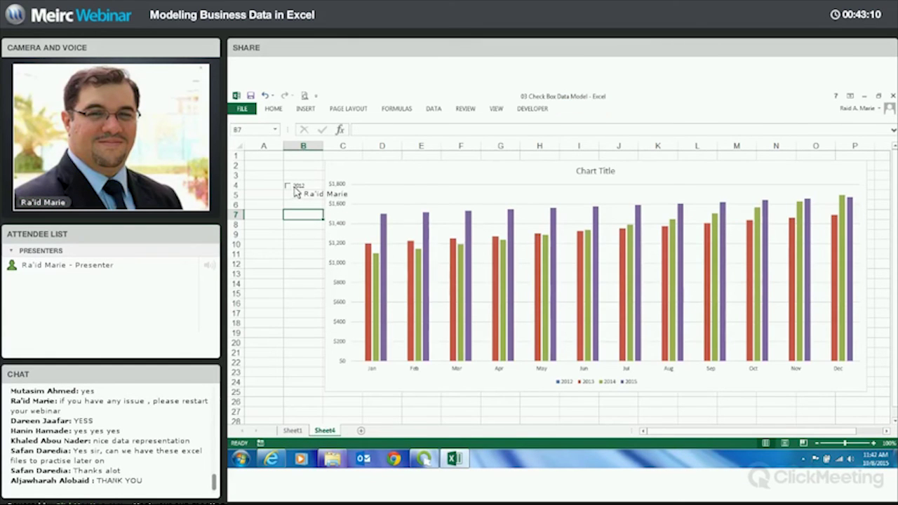
# Toggle the 2012 check box on and off twice to test its effect on the chart's 2012 columns.
pyautogui.click(296, 187)
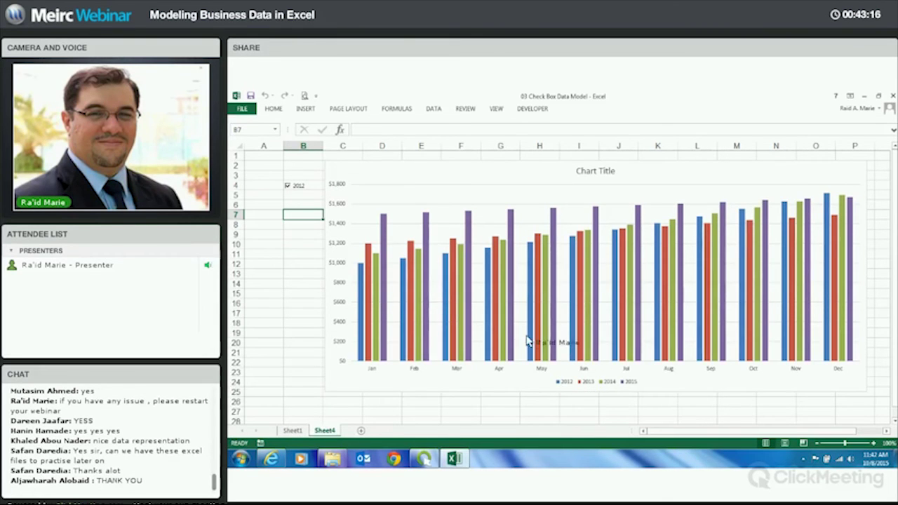
pyautogui.click(300, 188)
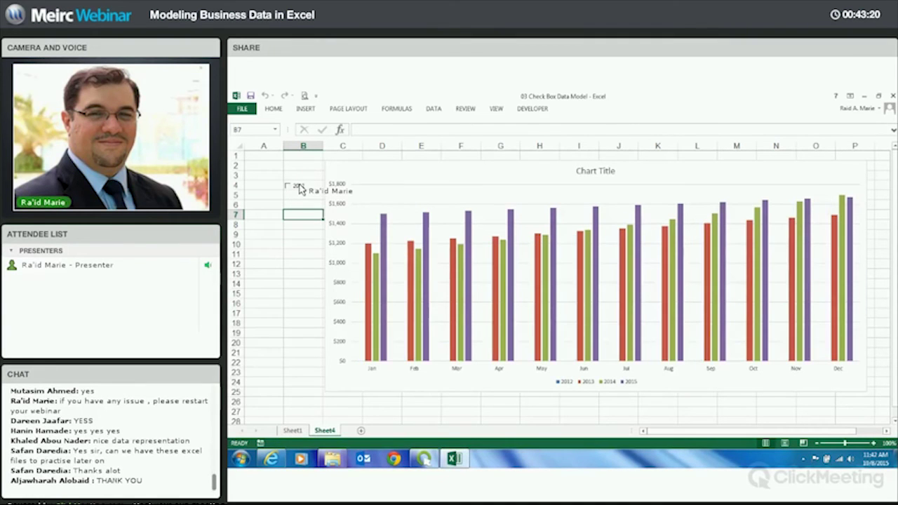
pyautogui.click(299, 188)
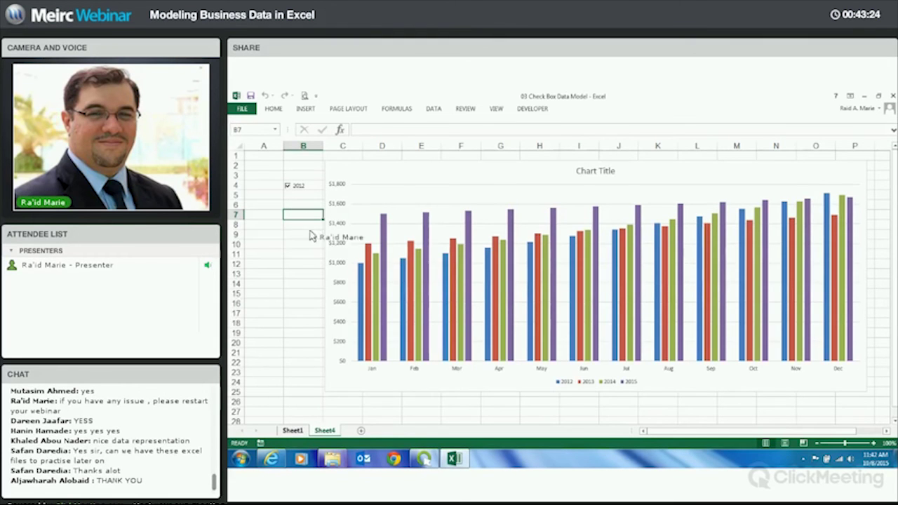
pyautogui.click(306, 195)
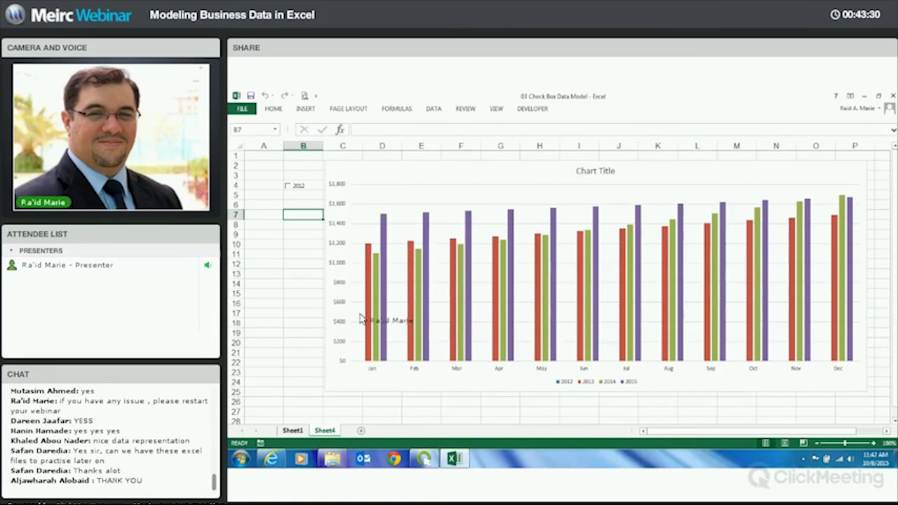
# Review the linked cell on Sheet1 and the 2012 check box's control settings without changing them.
pyautogui.click(292, 430)
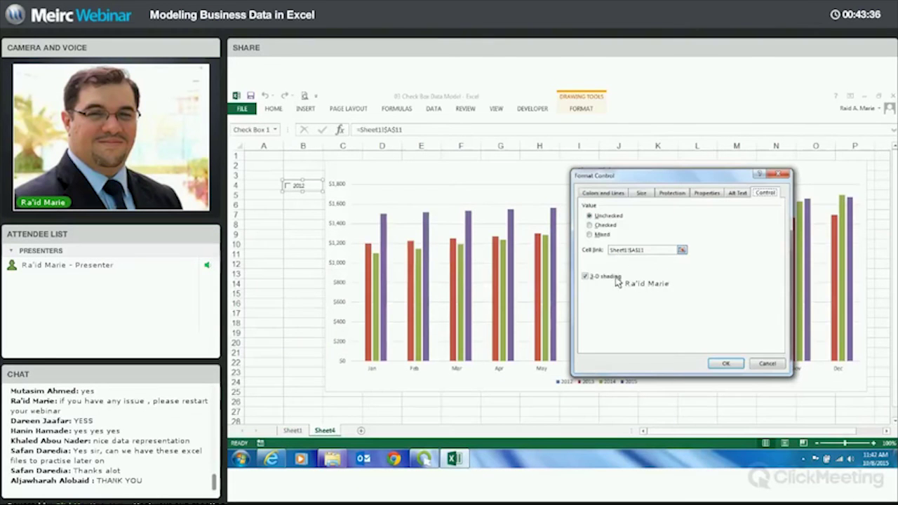
pyautogui.click(726, 363)
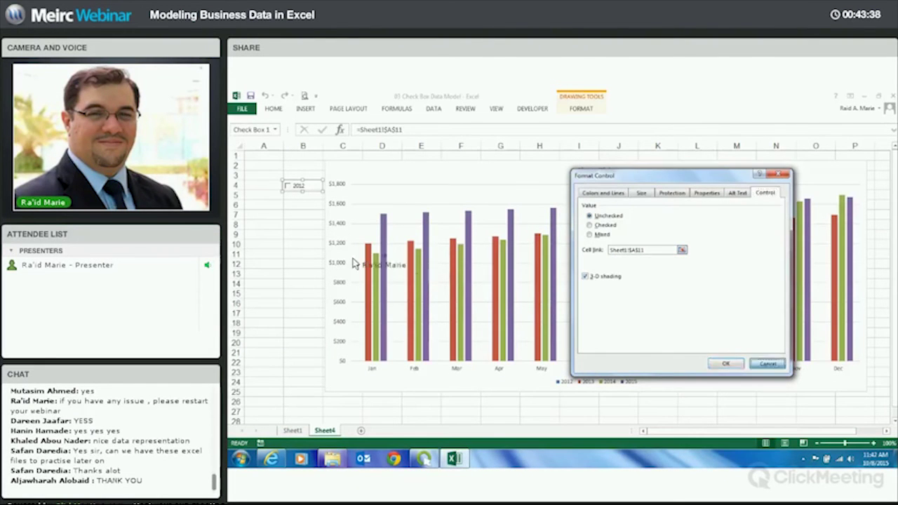
pyautogui.click(306, 235)
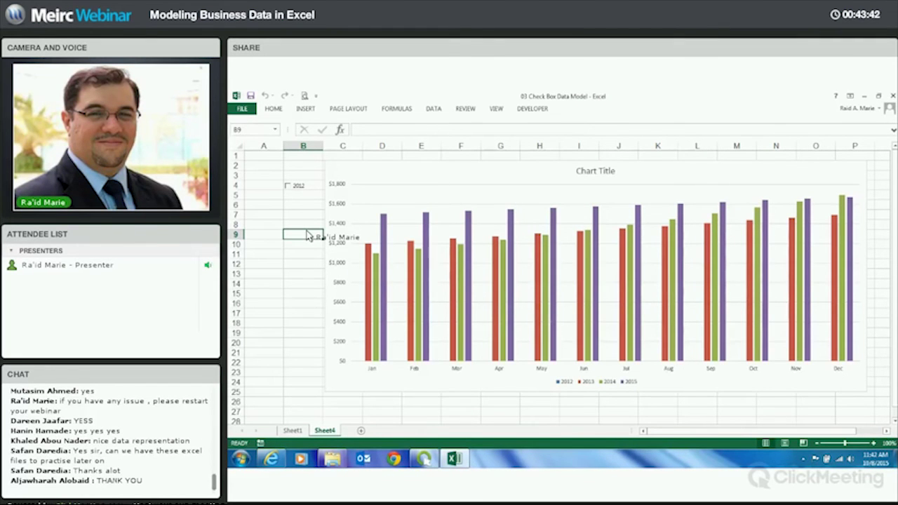
# Toggle the 2012 check box again, compare its linked cell on Sheet1, and leave the box checked.
pyautogui.click(301, 189)
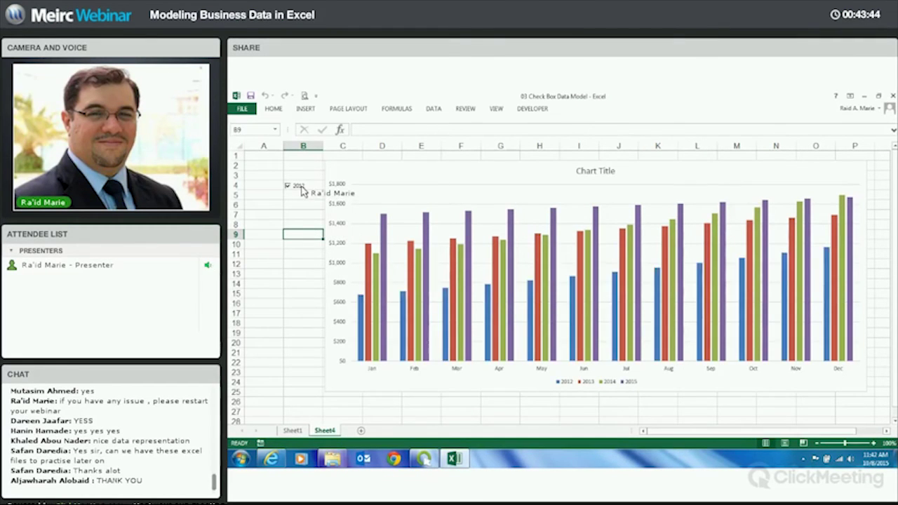
pyautogui.click(301, 189)
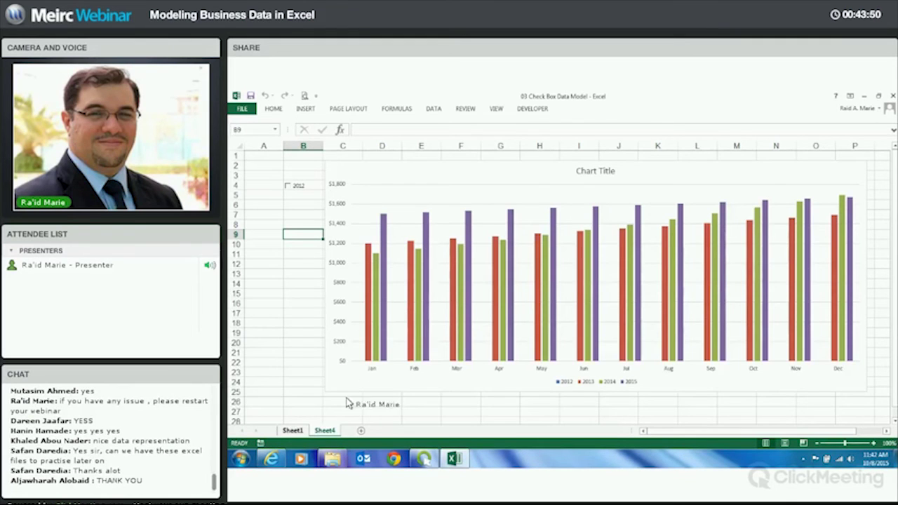
pyautogui.click(292, 429)
pyautogui.click(296, 188)
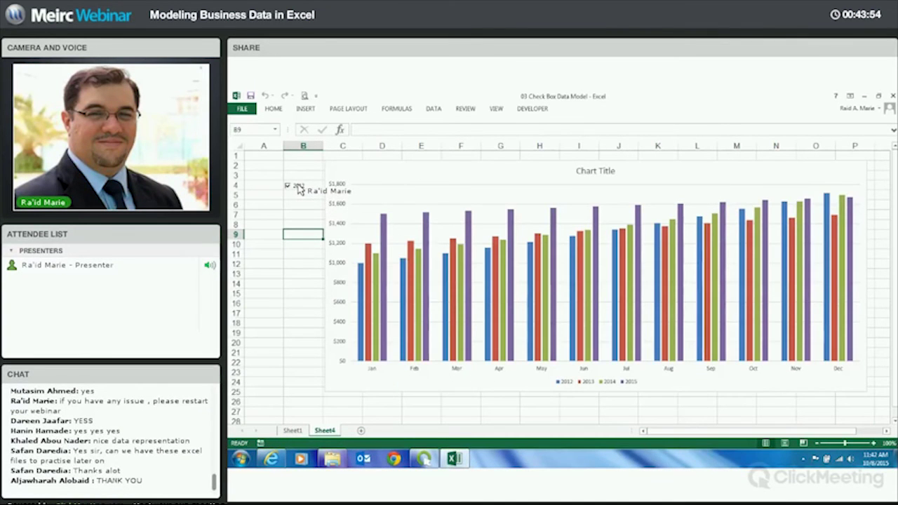
# Duplicate the 2012 check box, place the copy in cell B6 and label it 2013.
pyautogui.rightClick(298, 188)
pyautogui.press('Escape')
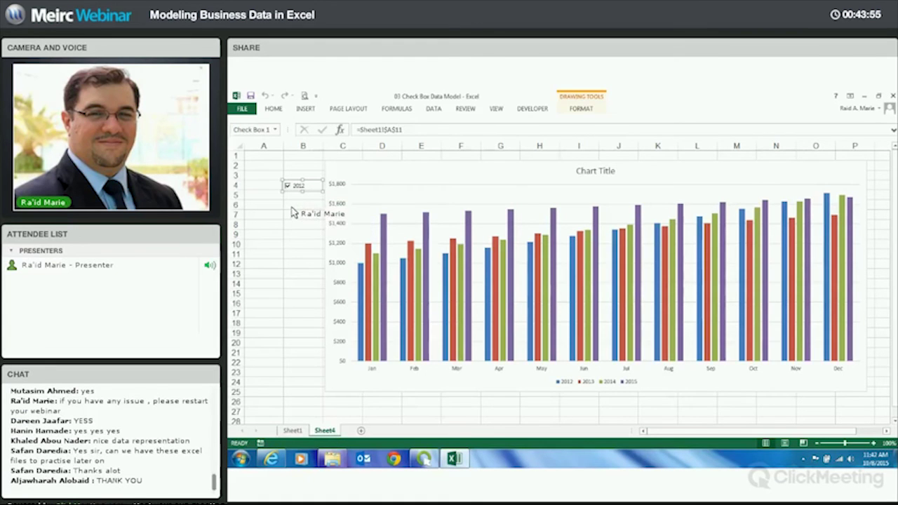
pyautogui.click(293, 212)
pyautogui.hotkey('ctrl', 'v')
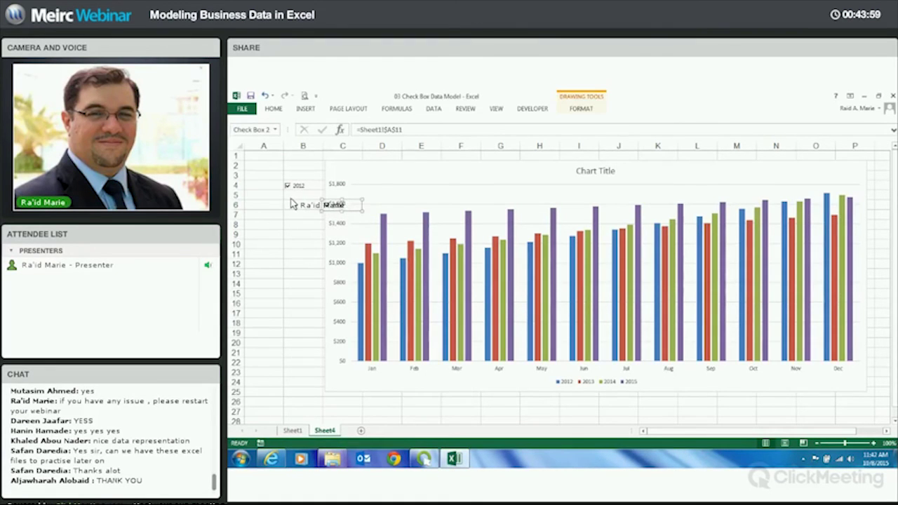
pyautogui.moveTo(344, 205); pyautogui.dragTo(307, 208)
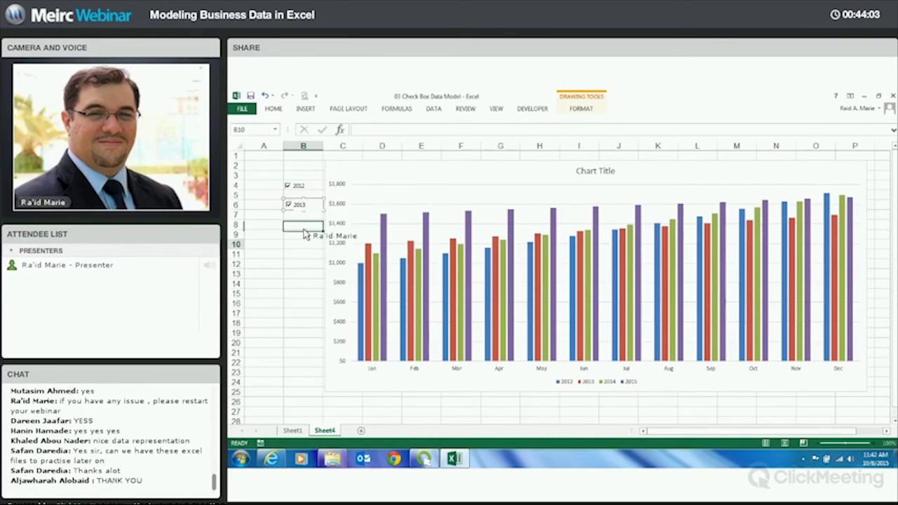
pyautogui.rightClick(302, 204)
pyautogui.click(309, 244)
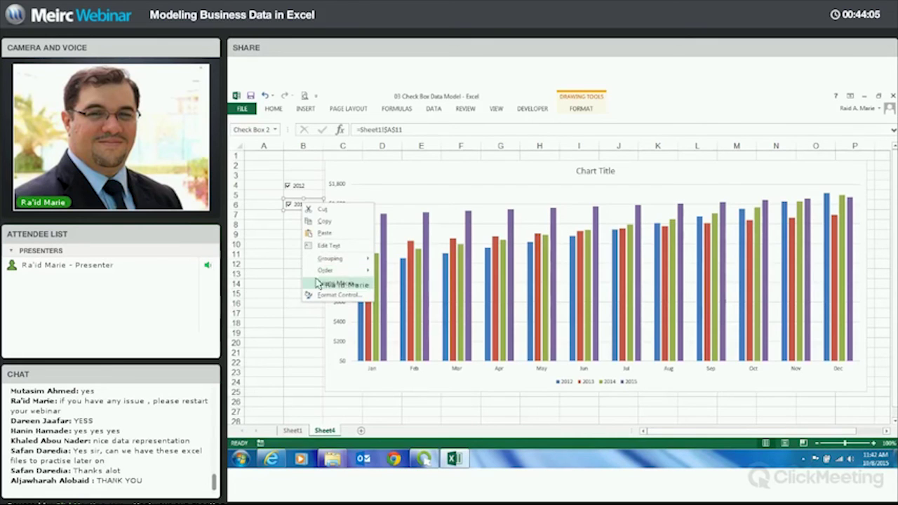
pyautogui.press('BackSpace')
pyautogui.write('3')
# Link the 2013 check box to cell Sheet1!$A$12, then test it by toggling it off and back on.
pyautogui.rightClick(302, 205)
pyautogui.click(341, 286)
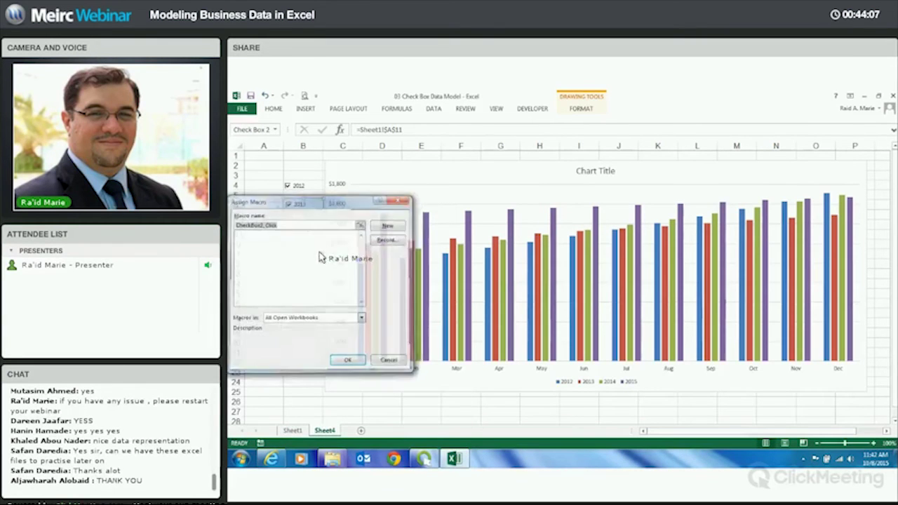
pyautogui.press('Escape')
pyautogui.rightClick(302, 205)
pyautogui.click(343, 298)
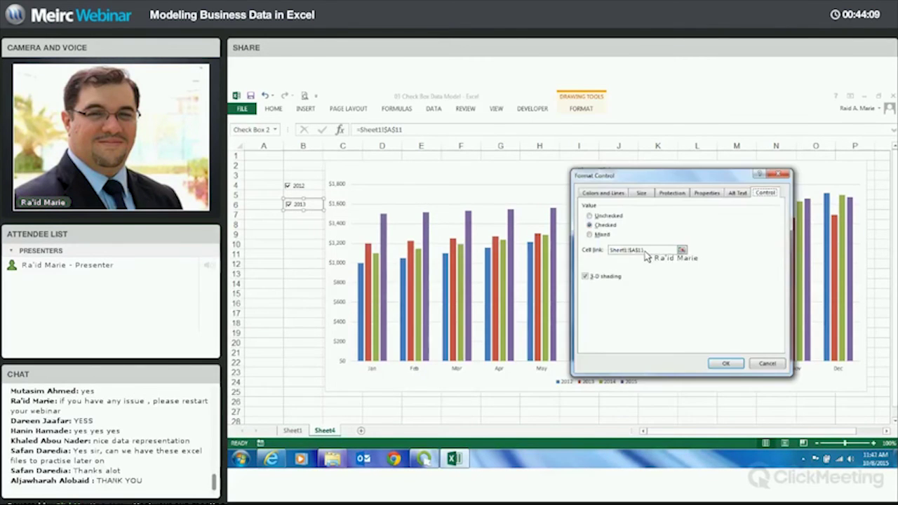
pyautogui.hotkey('ctrl', 'pageup')
pyautogui.click(279, 319)
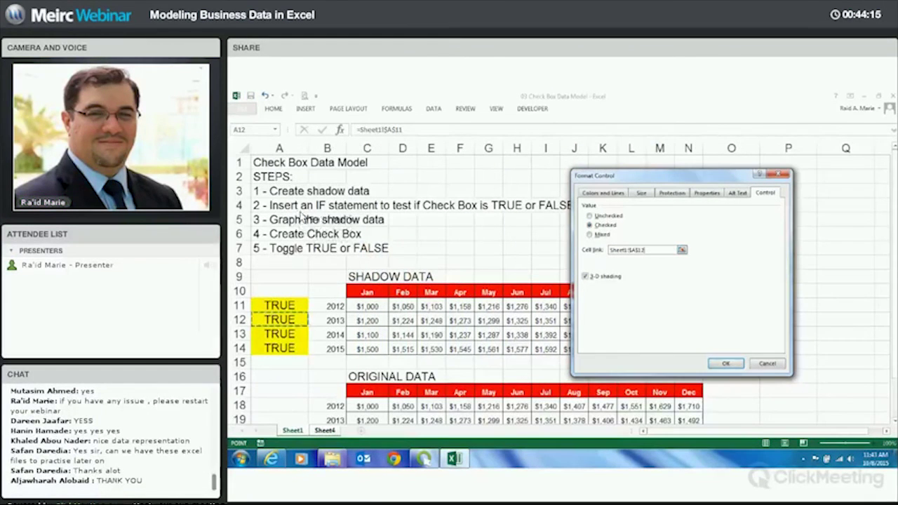
pyautogui.press('Return')
pyautogui.click(297, 205)
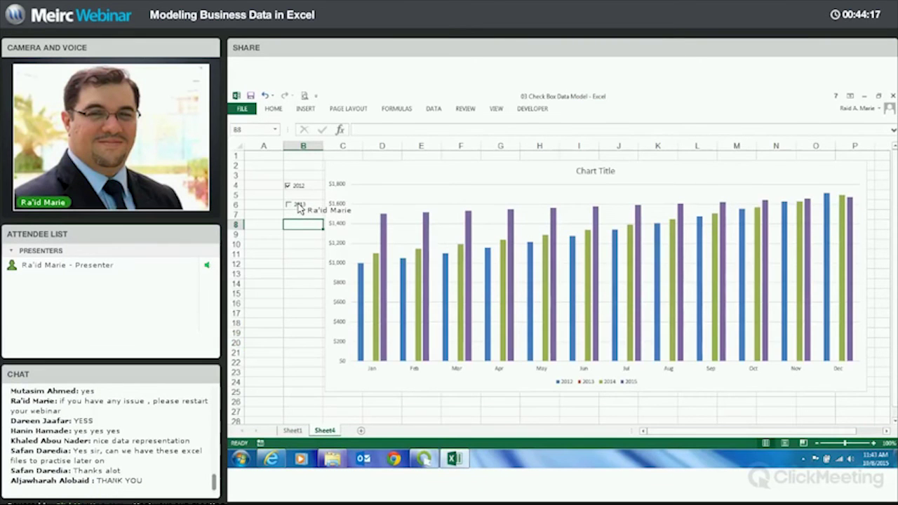
pyautogui.click(297, 205)
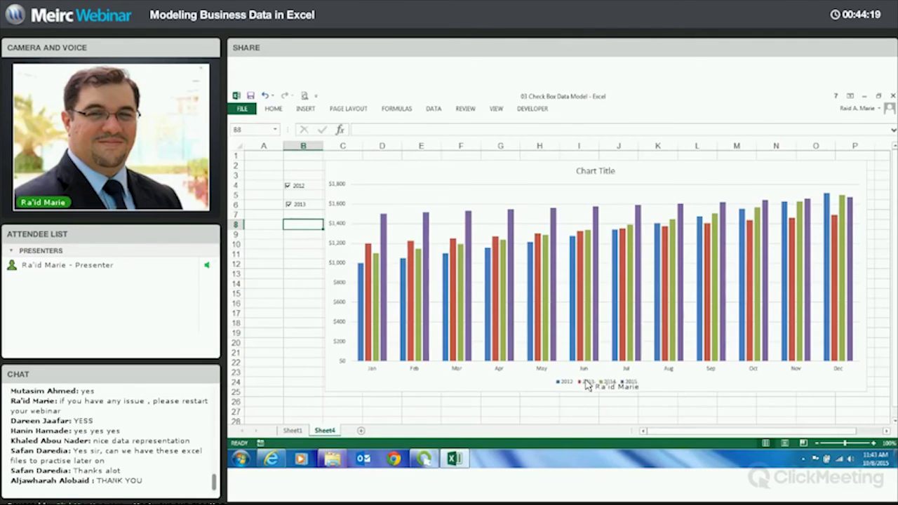
# Duplicate the 2013 check box, place the copy in cell B8 and label it 2014.
pyautogui.rightClick(295, 209)
pyautogui.press('Escape')
pyautogui.press('Escape')
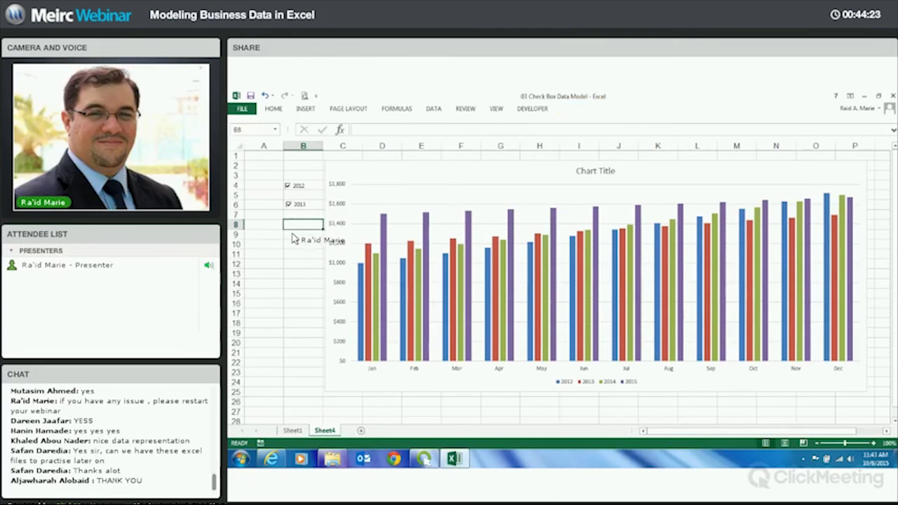
pyautogui.hotkey('ctrl', 'v')
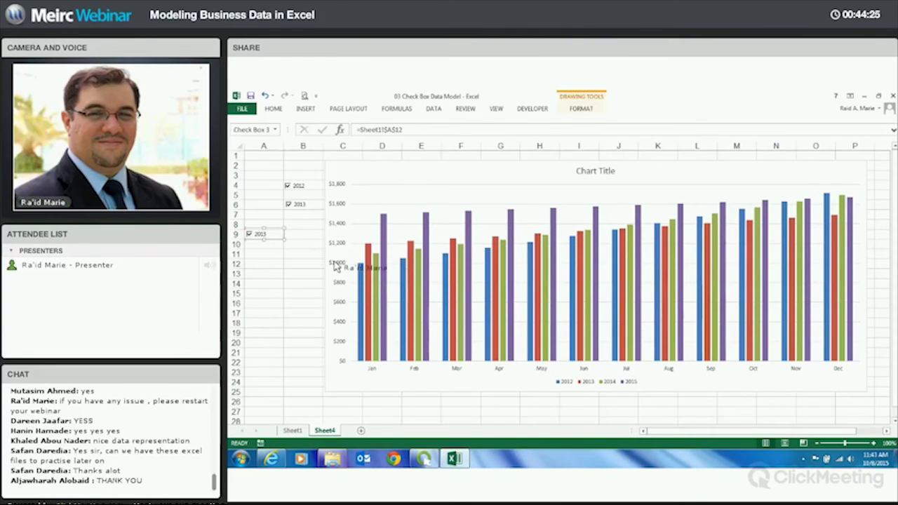
pyautogui.moveTo(284, 234); pyautogui.dragTo(314, 223)
pyautogui.doubleClick(309, 228)
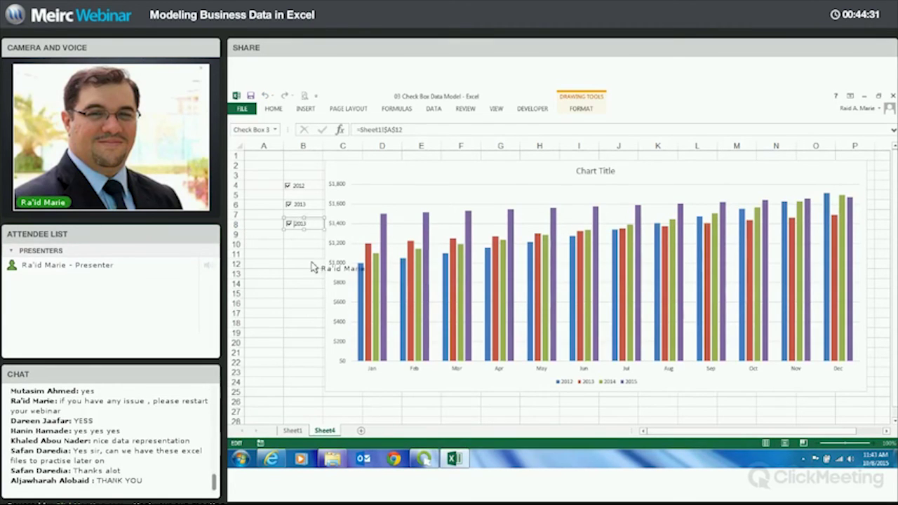
pyautogui.write('2014')
# Link the 2014 check box to the 2014 row's TRUE/FALSE cell on Sheet1, test it and leave it checked.
pyautogui.rightClick(309, 229)
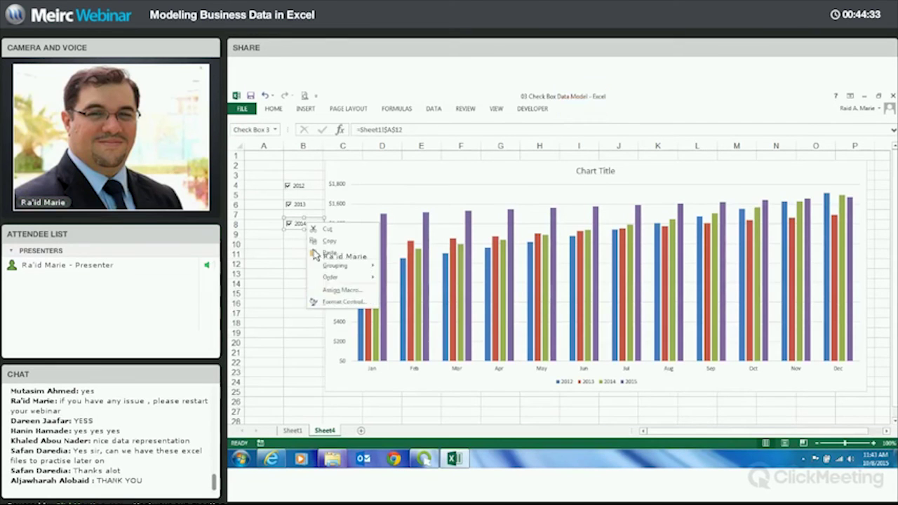
pyautogui.press('Return')
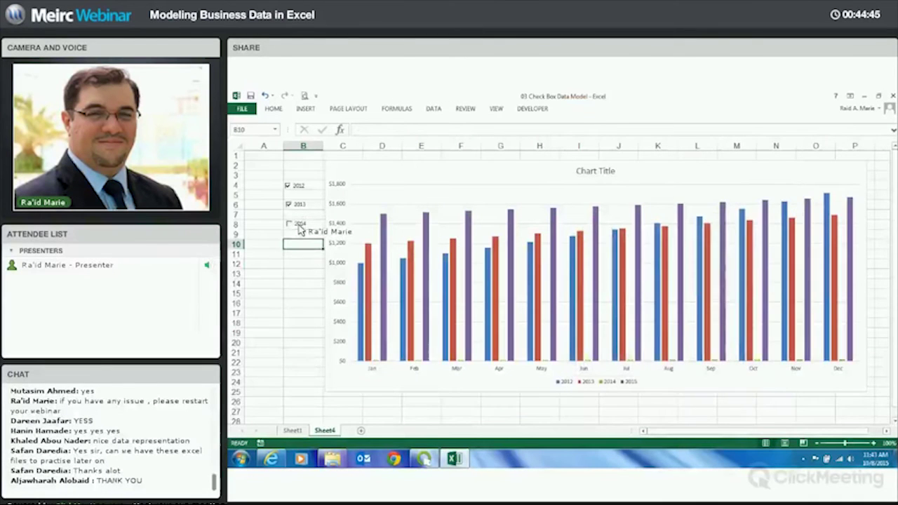
pyautogui.click(300, 230)
pyautogui.click(300, 230)
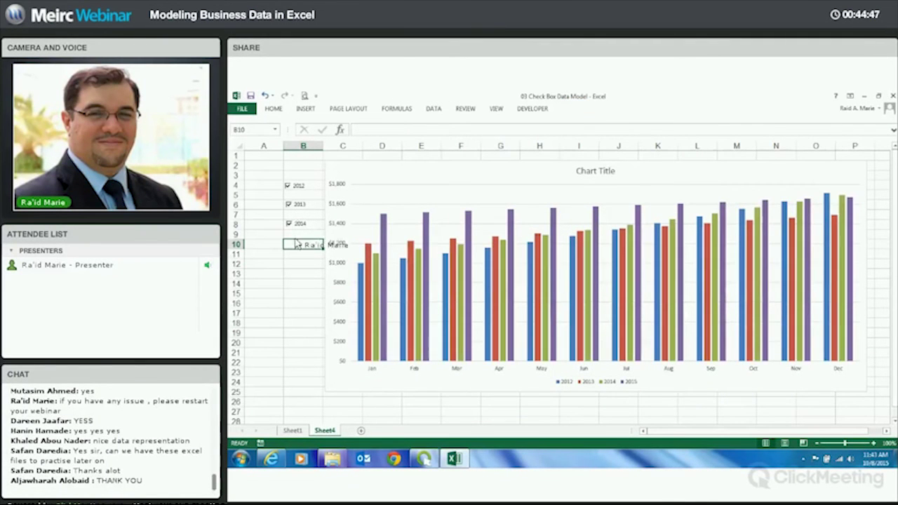
pyautogui.press('Down')
pyautogui.rightClick(296, 226)
pyautogui.press('Escape')
pyautogui.click(302, 245)
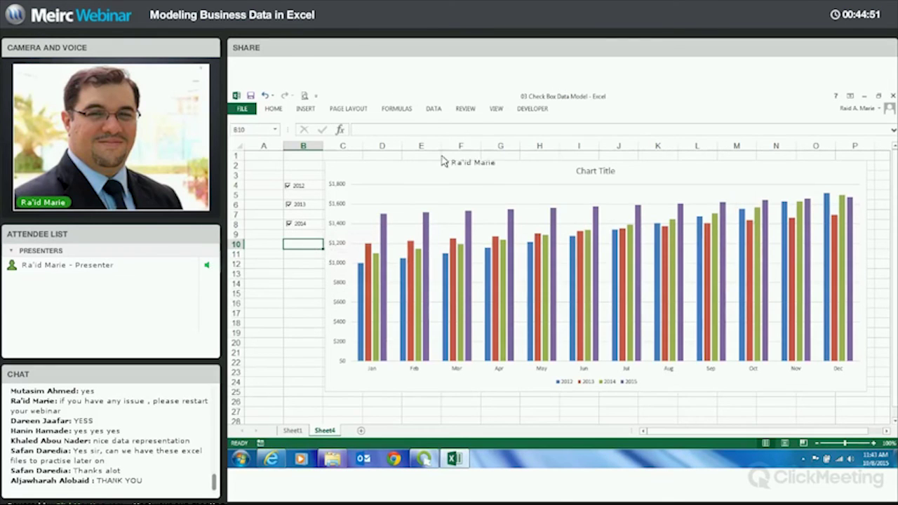
# Insert a new Check Box form control in cell B10 and label it 2015.
pyautogui.click(532, 109)
pyautogui.click(412, 132)
pyautogui.click(429, 169)
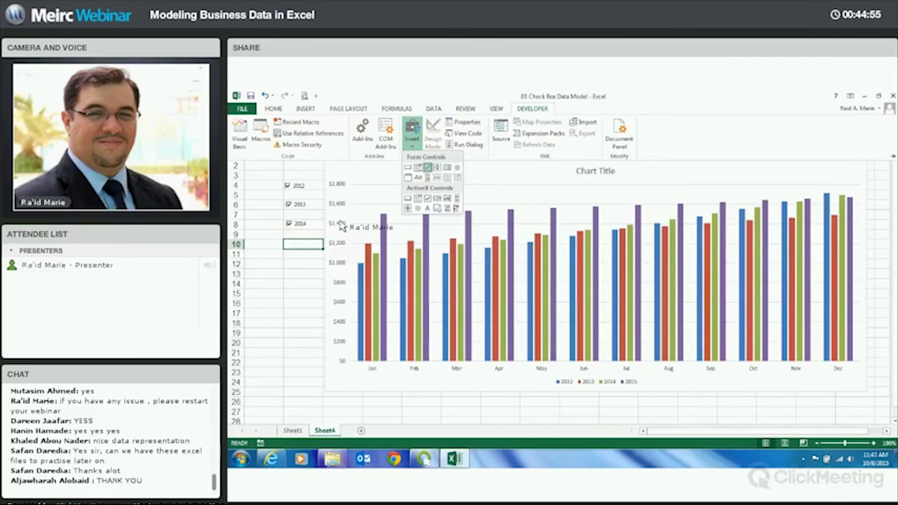
pyautogui.moveTo(287, 244); pyautogui.dragTo(323, 250)
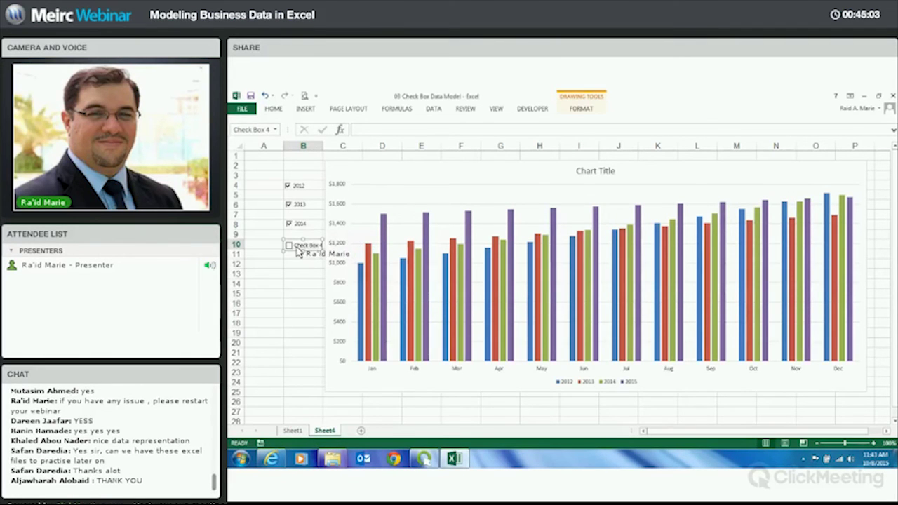
pyautogui.click(304, 245)
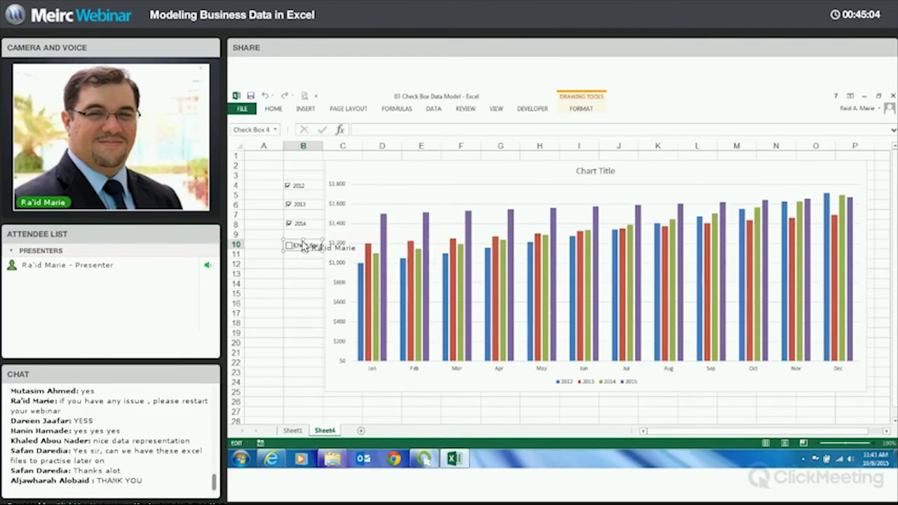
pyautogui.write('2015')
pyautogui.click(303, 284)
# Link the 2015 check box to cell Sheet1!$A$14 with 3-D shading turned on, and leave the box checked.
pyautogui.rightClick(302, 245)
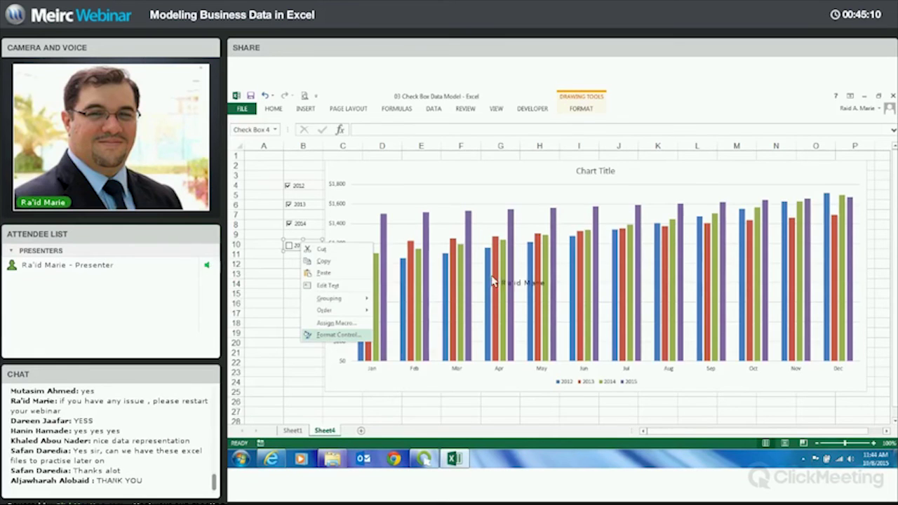
pyautogui.click(337, 335)
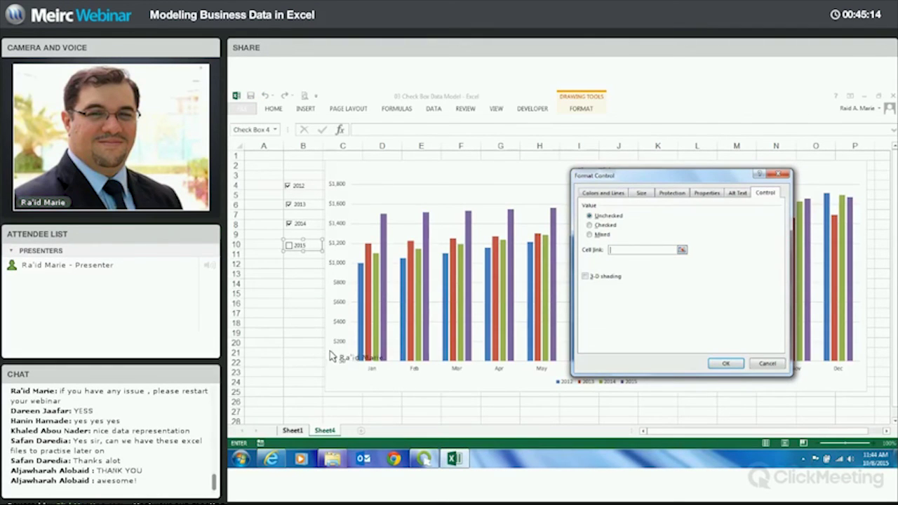
pyautogui.hotkey('ctrl', 'pageup')
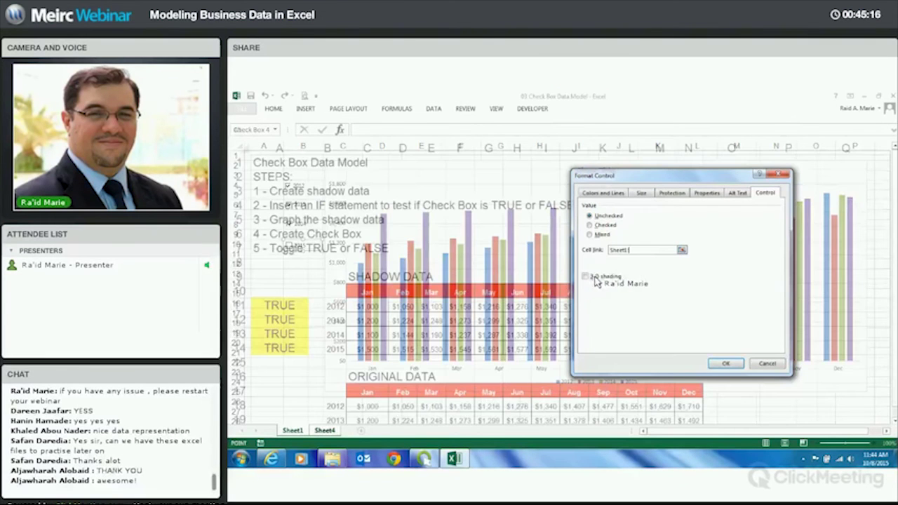
pyautogui.click(725, 364)
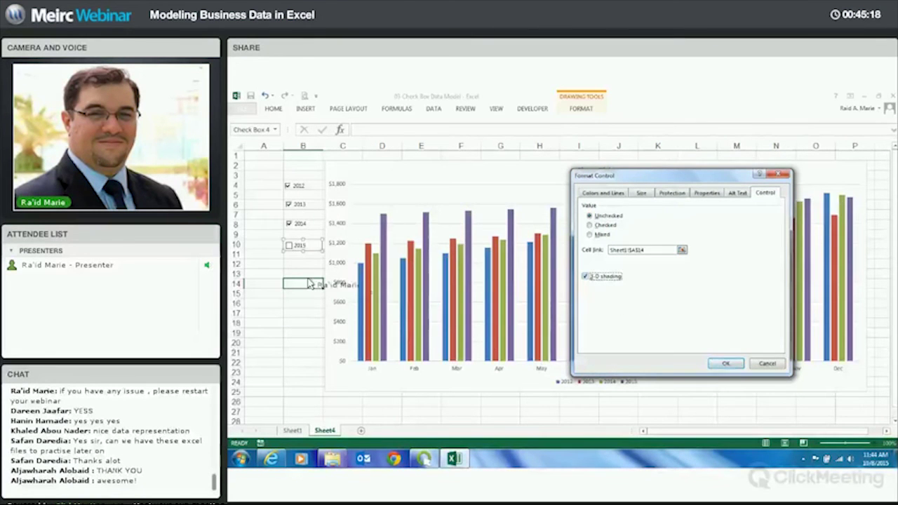
pyautogui.click(302, 261)
pyautogui.click(300, 247)
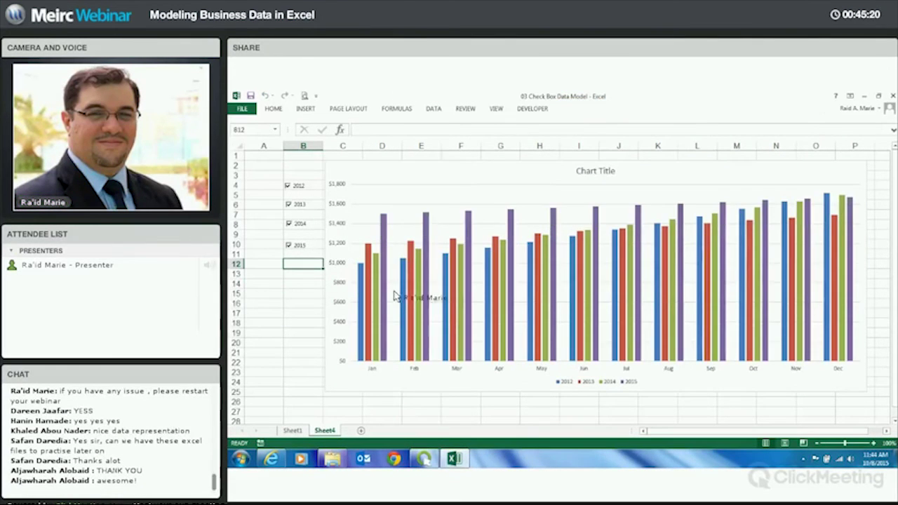
# Narrow column A and fill the range B1:Q26 behind the chart and check boxes with dark yellow.
pyautogui.click(276, 157)
pyautogui.moveTo(283, 146); pyautogui.dragTo(866, 407)
pyautogui.click(284, 111)
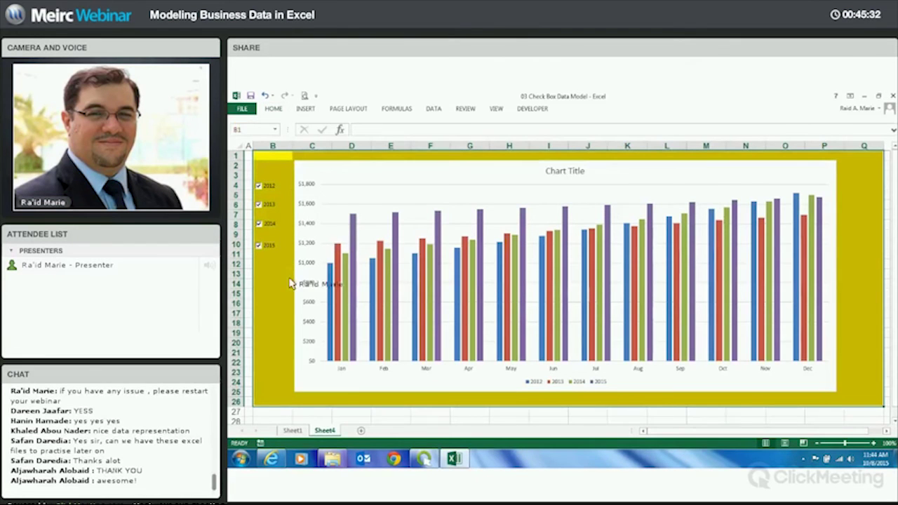
# Test the chart by switching 2013, 2014 and 2015 off and back on, then uncheck 2012.
pyautogui.click(267, 204)
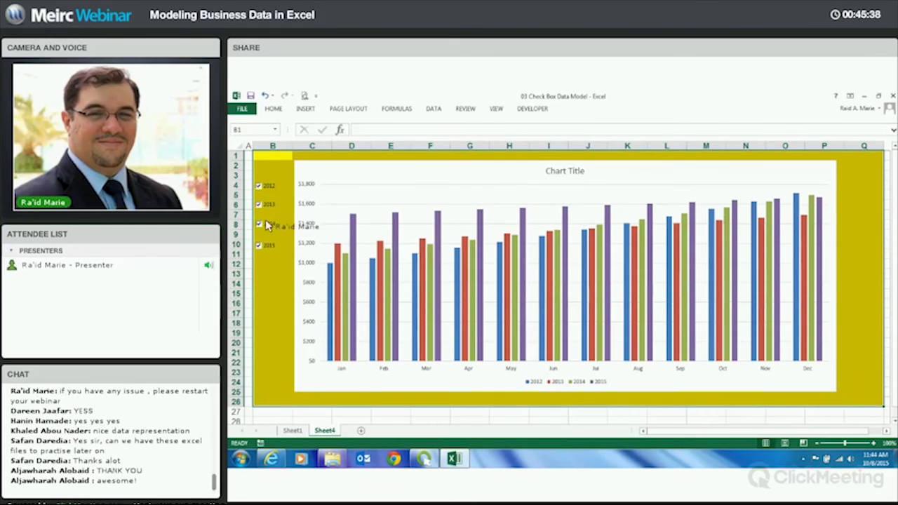
pyautogui.click(269, 221)
pyautogui.click(268, 205)
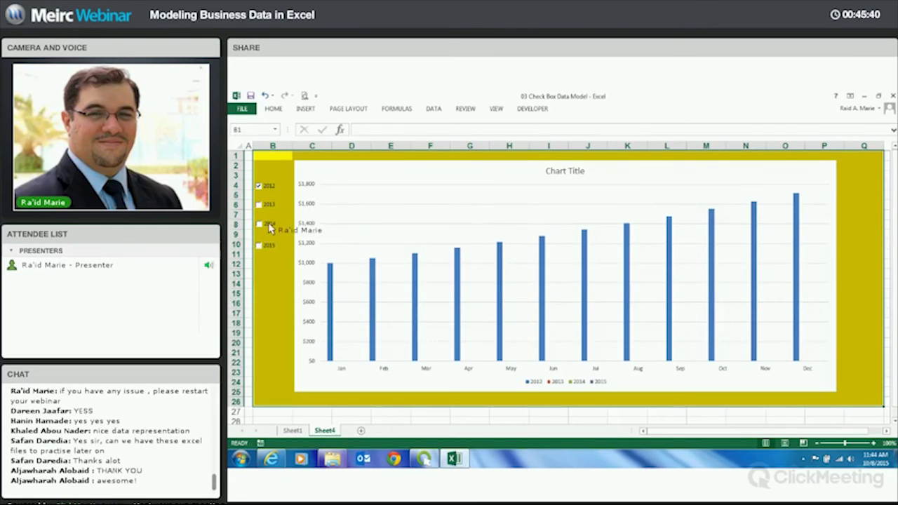
pyautogui.click(269, 244)
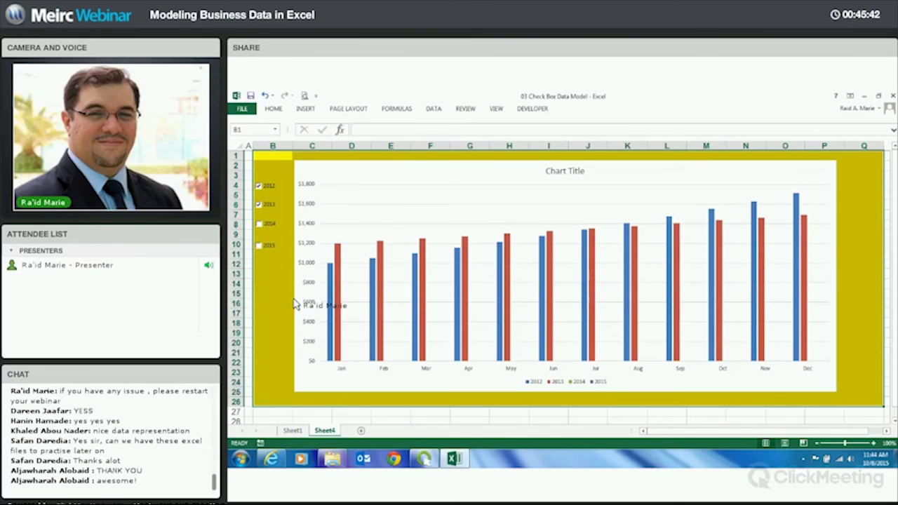
pyautogui.click(267, 224)
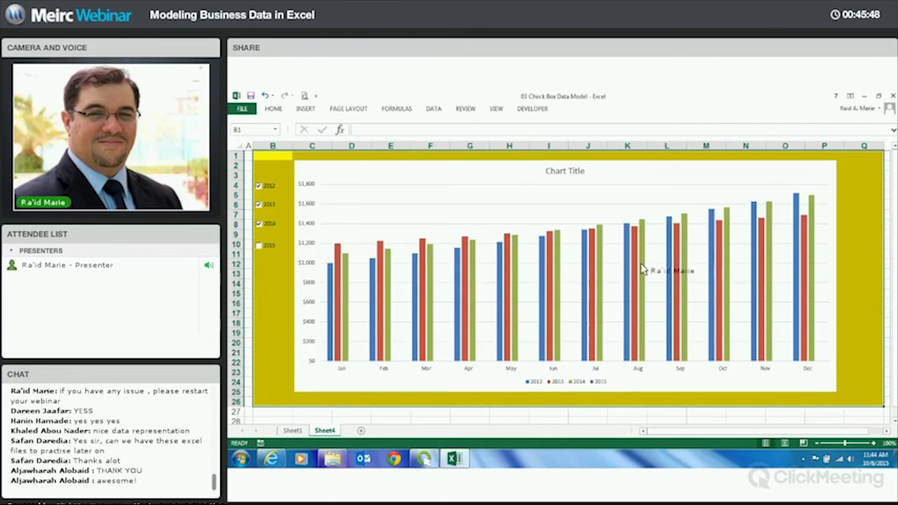
pyautogui.click(265, 246)
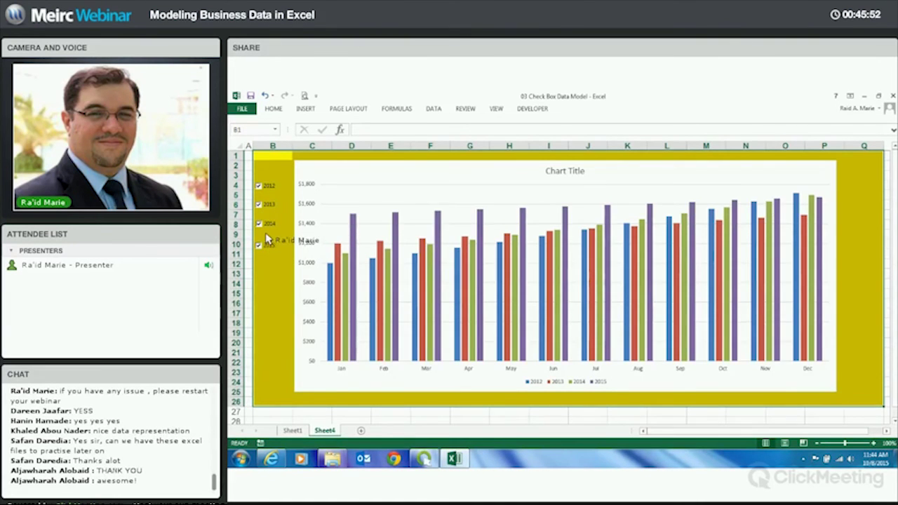
pyautogui.click(266, 185)
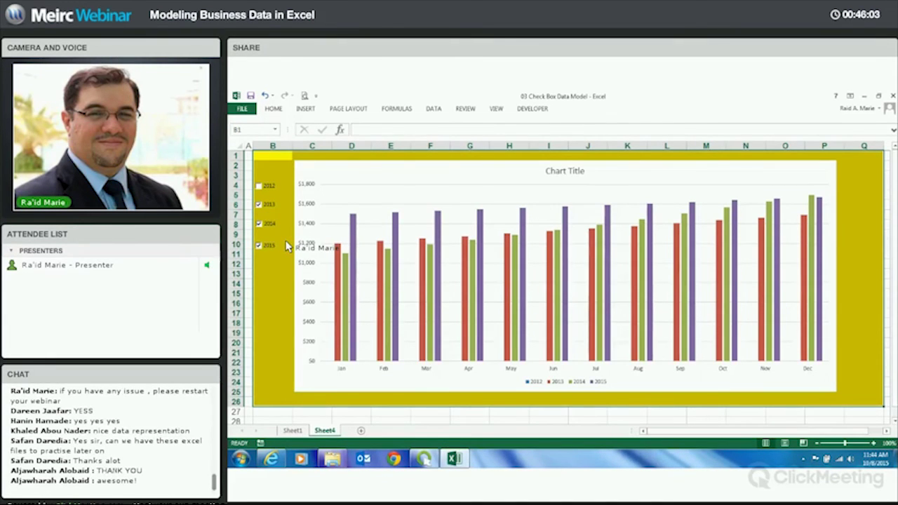
pyautogui.click(272, 264)
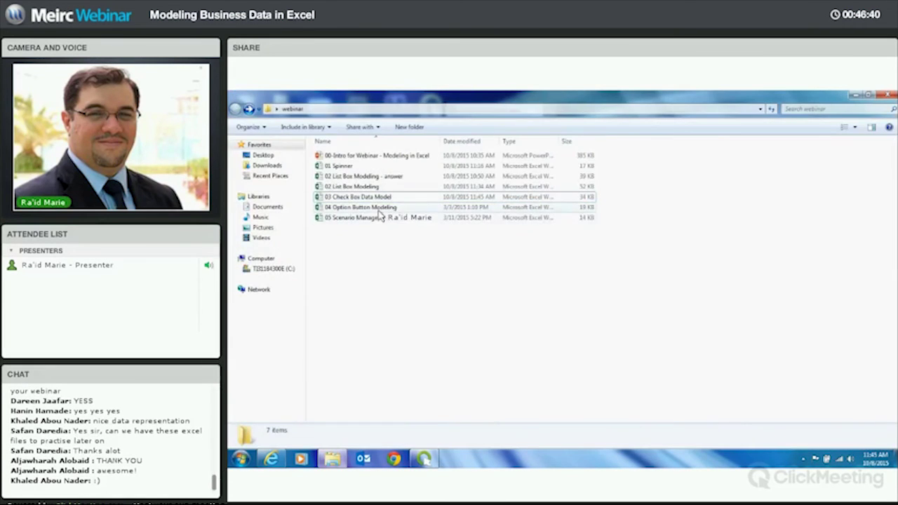
# Open the 04 Option Button Modeling workbook and review its Sales, Expense and Net Income blocks and the empty quarterly table.
pyautogui.doubleClick(381, 208)
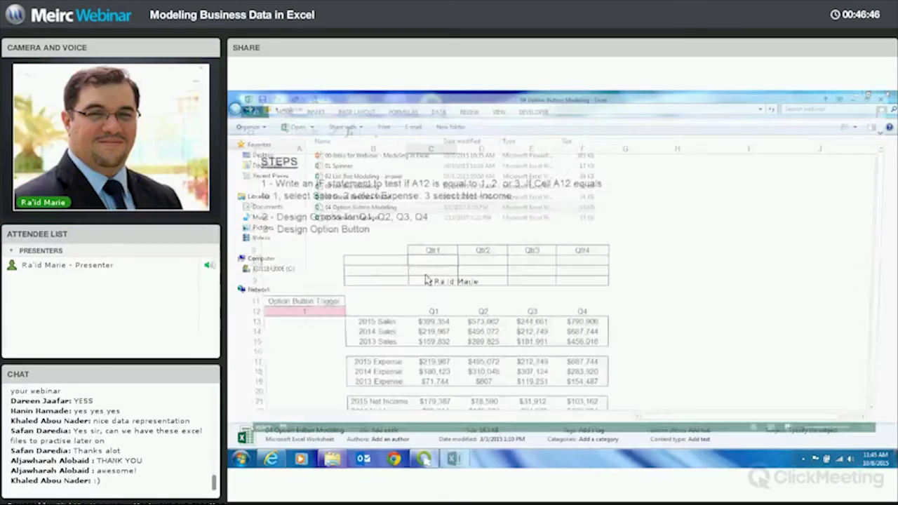
pyautogui.press('Left')
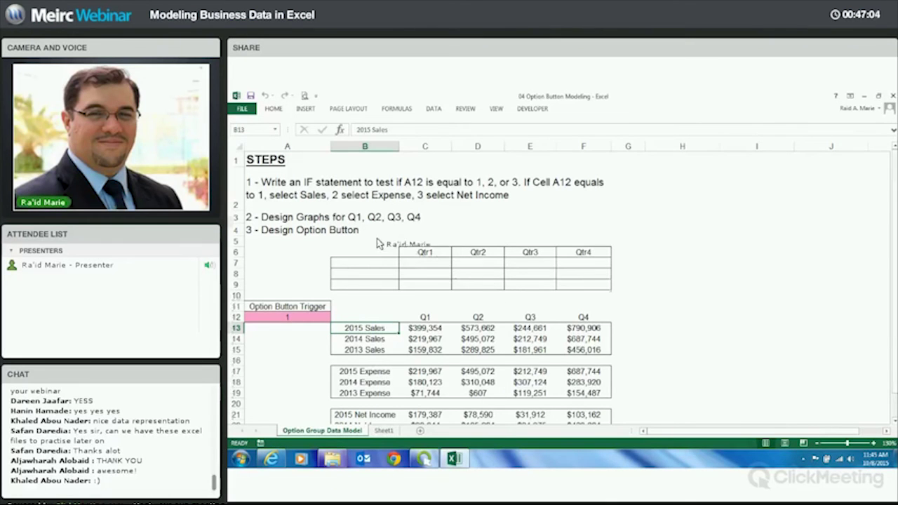
pyautogui.scroll(-2, 381, 242)
pyautogui.click(372, 265)
pyautogui.click(377, 310)
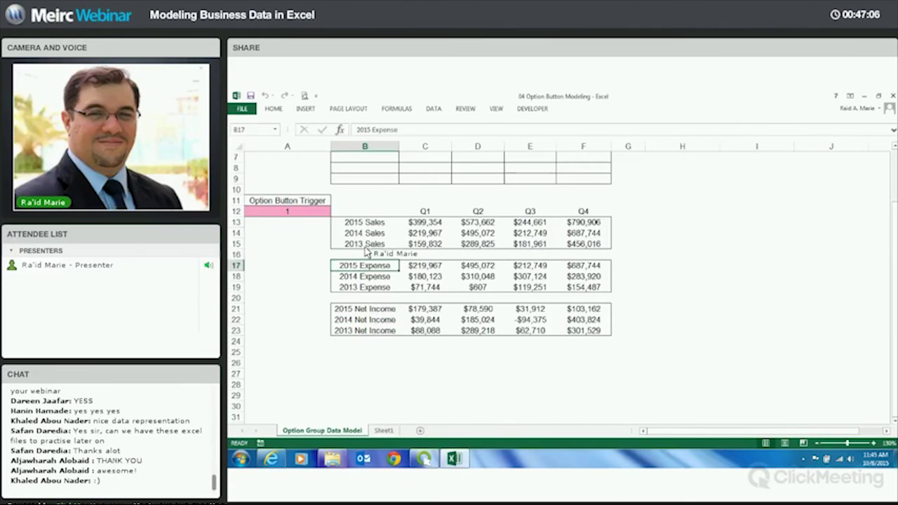
pyautogui.click(425, 222)
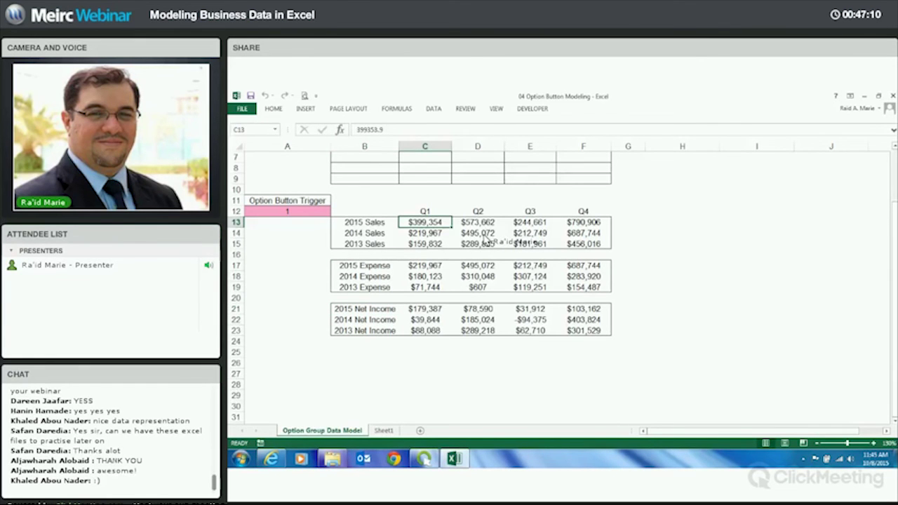
pyautogui.scroll(2, 393, 270)
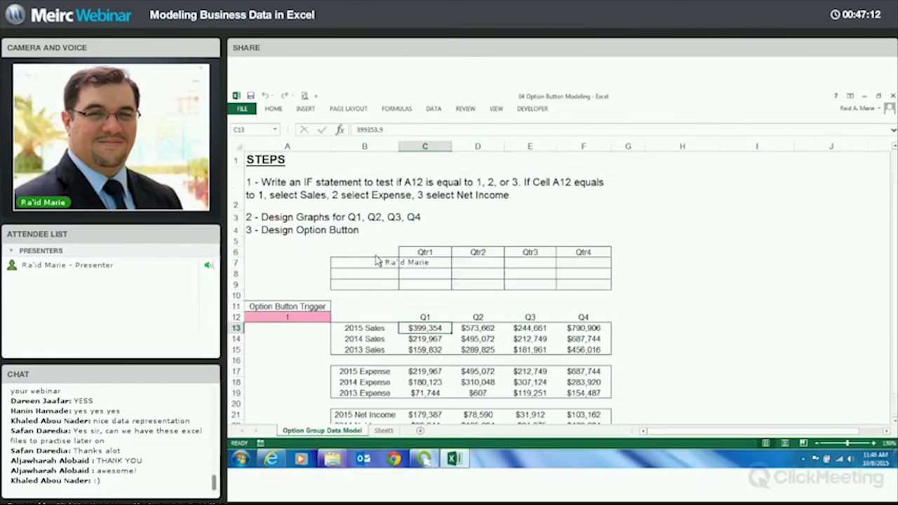
pyautogui.moveTo(377, 255); pyautogui.dragTo(596, 286)
pyautogui.moveTo(484, 287); pyautogui.dragTo(454, 287)
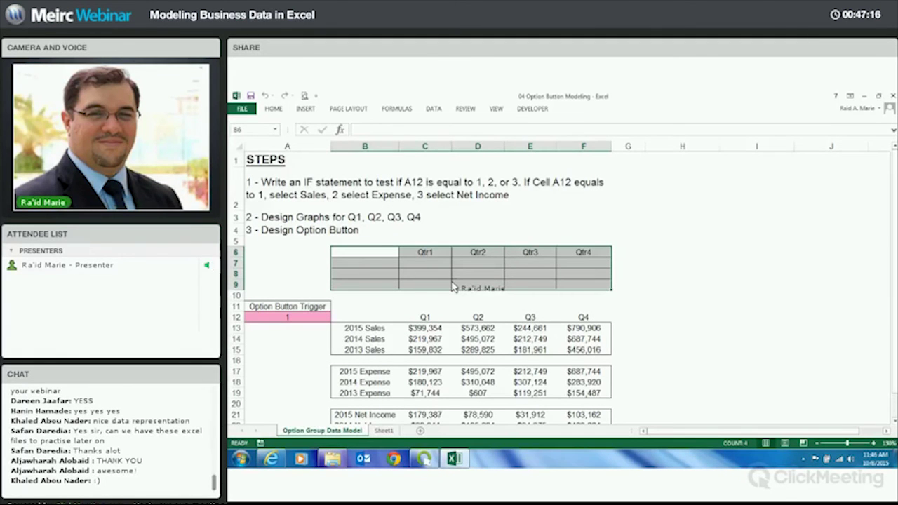
# Examine the Option Button Trigger cell A12 alongside the Sales, Expense and Net Income blocks it should select.
pyautogui.click(422, 263)
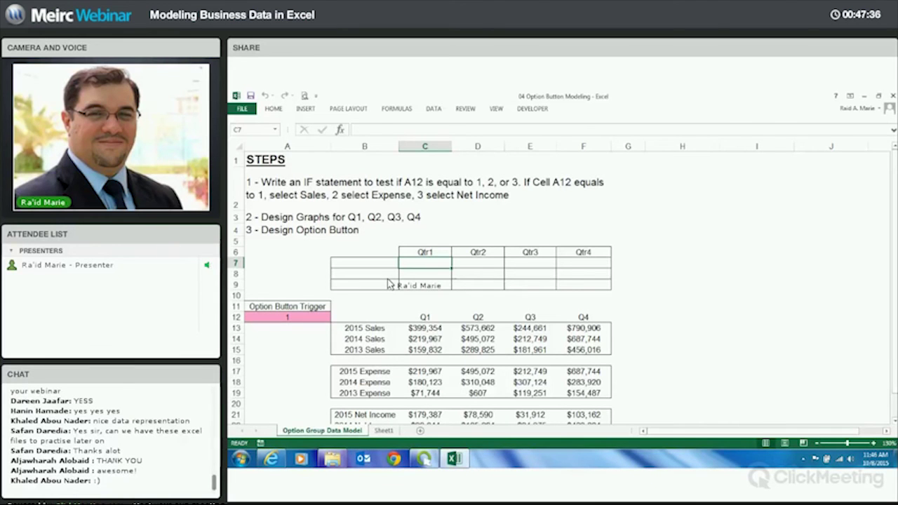
pyautogui.click(295, 319)
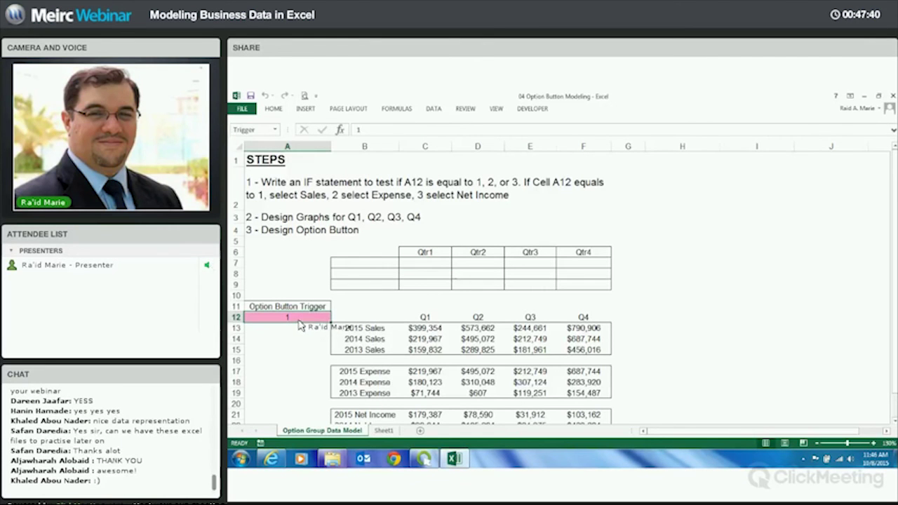
pyautogui.moveTo(361, 327); pyautogui.dragTo(361, 349)
pyautogui.click(321, 320)
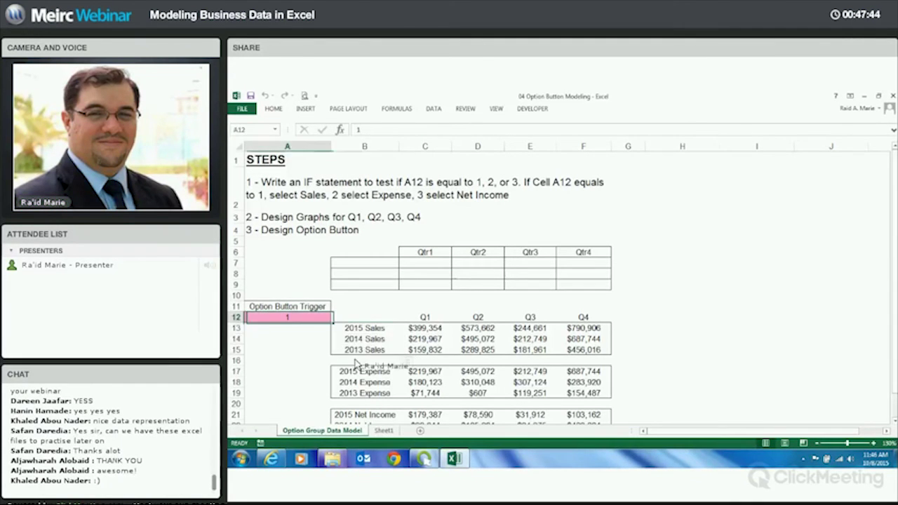
pyautogui.click(367, 371)
pyautogui.keyDown('shift'); pyautogui.click(372, 395); pyautogui.keyUp('shift')
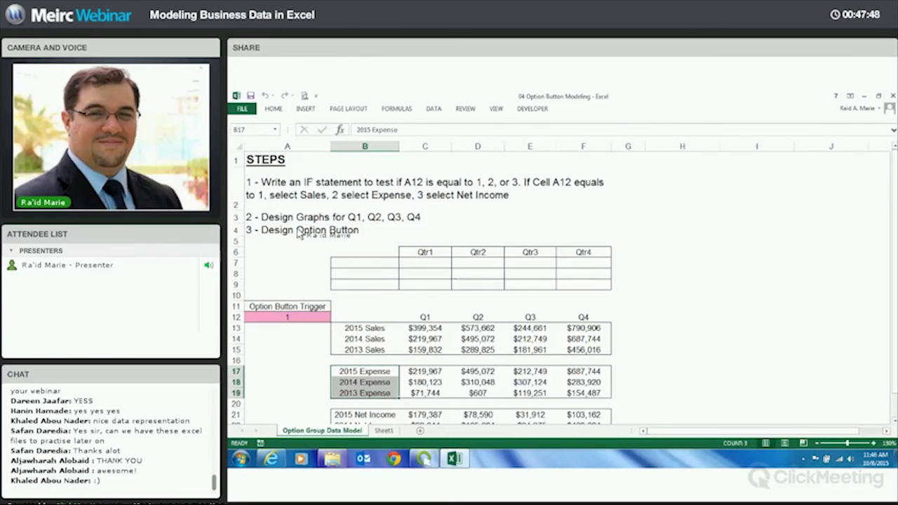
pyautogui.click(319, 317)
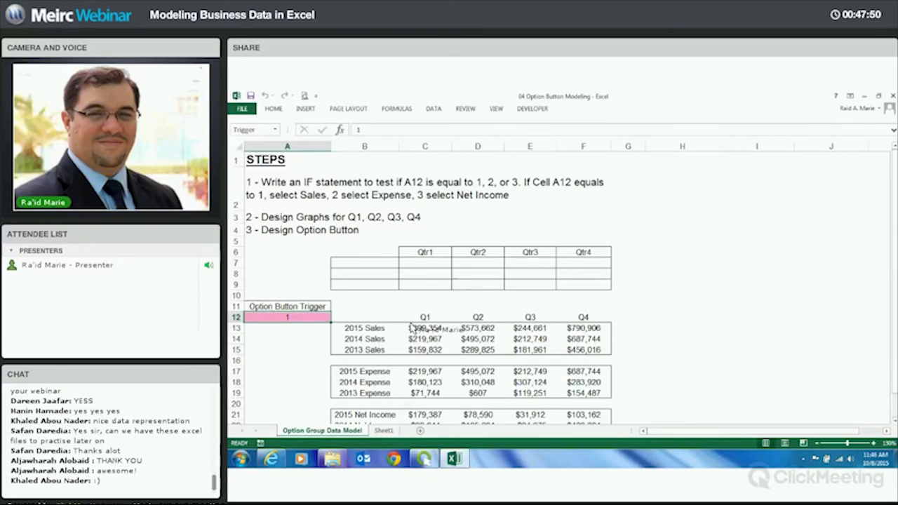
pyautogui.scroll(-3, 431, 275)
pyautogui.scroll(3, 431, 275)
# Begin an IF formula in C7 that tests Trigger=1 and returns the 2015 Sales Q1 value in C13.
pyautogui.click(425, 264)
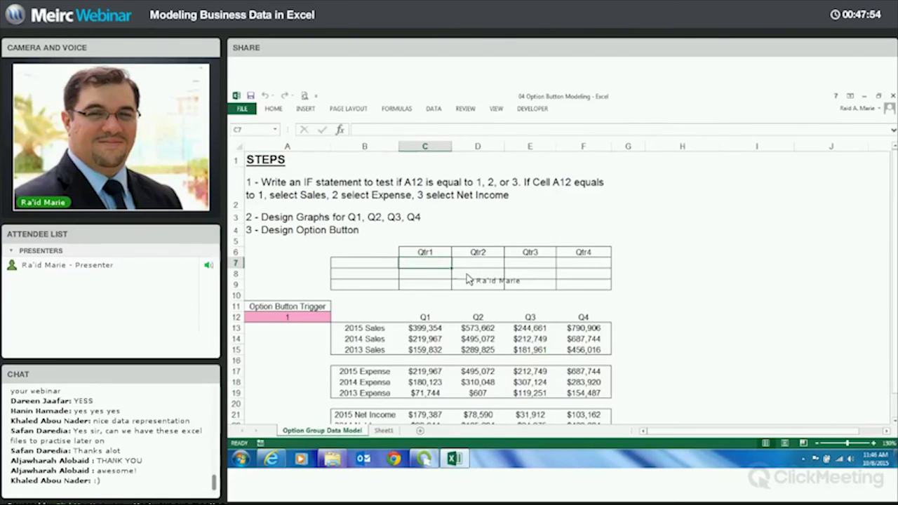
pyautogui.write('=if')
pyautogui.press('Tab')
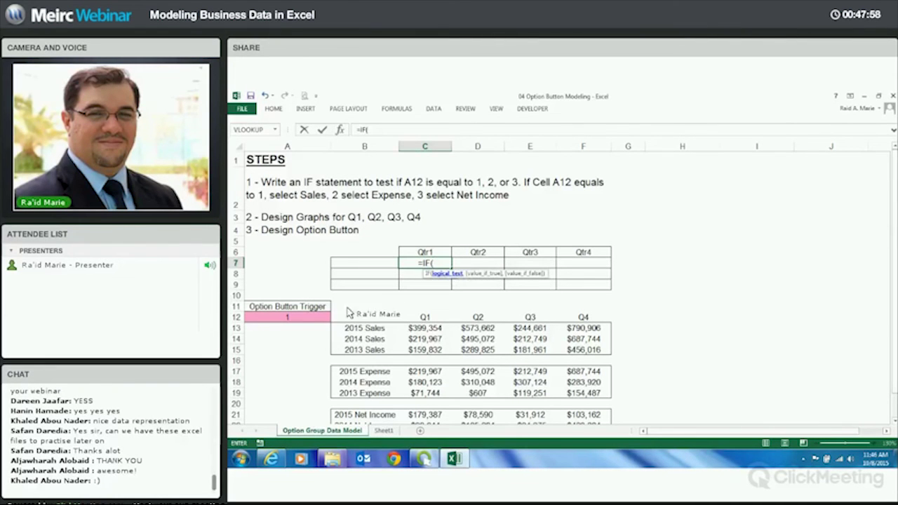
pyautogui.click(299, 317)
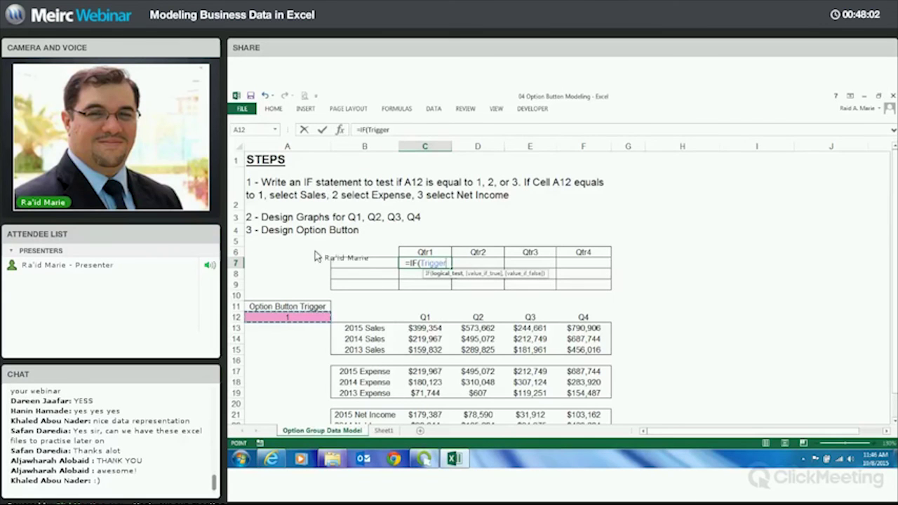
pyautogui.write('=1')
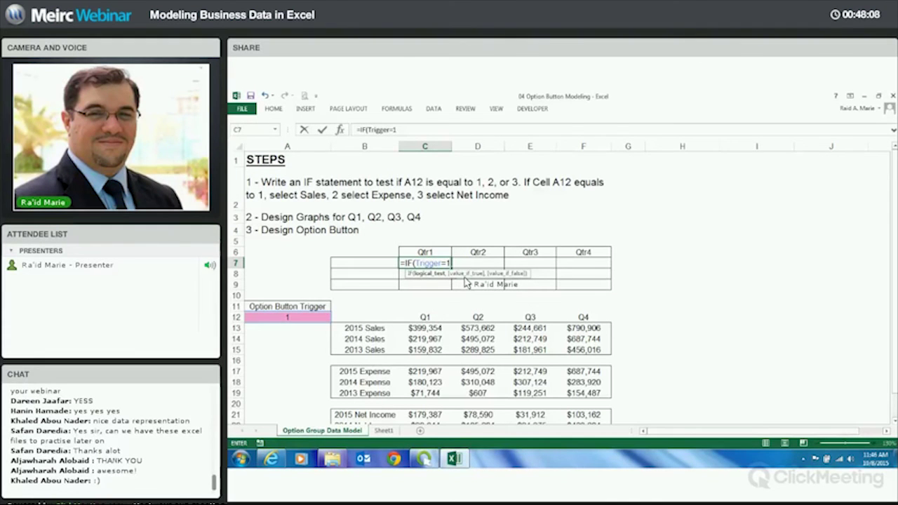
pyautogui.write(',')
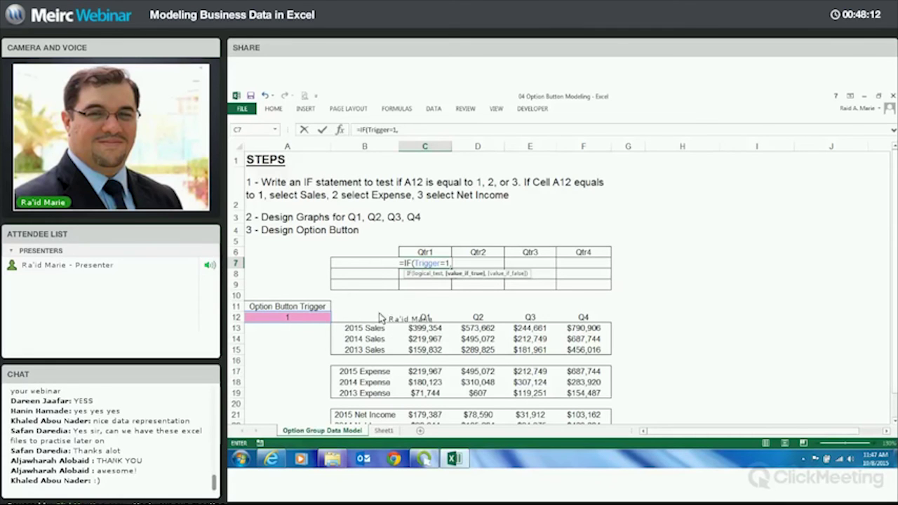
pyautogui.click(430, 328)
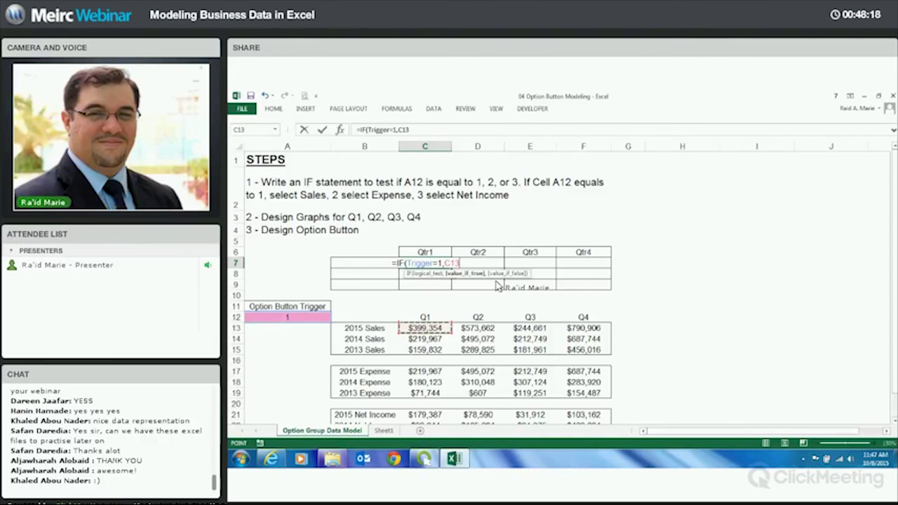
pyautogui.write(',')
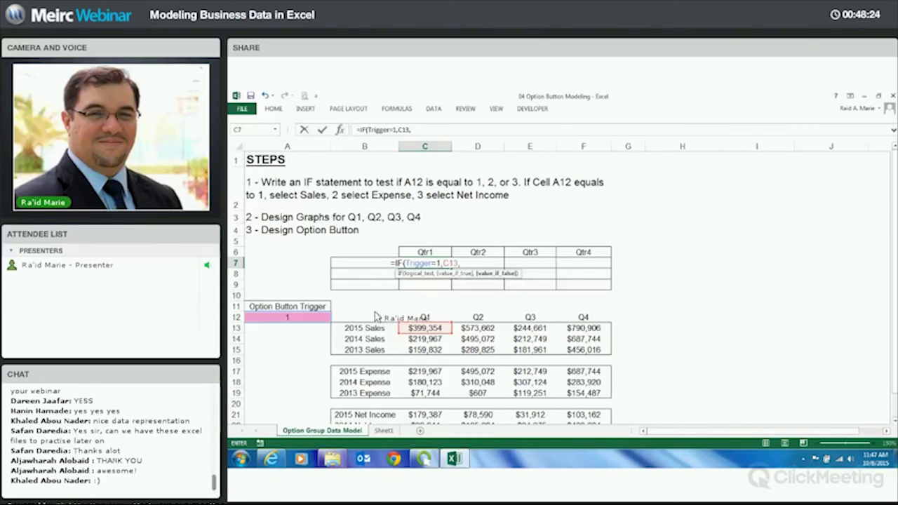
# Extend the C7 formula with a nested IF that tests Trigger=2 and returns the 2015 Expense Q1 value in C17.
pyautogui.scroll(-1, 377, 349)
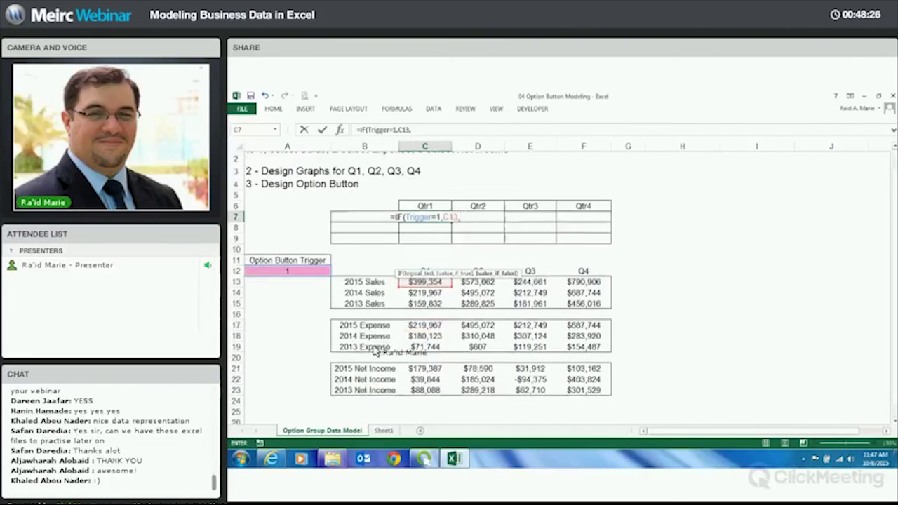
pyautogui.scroll(-2, 393, 330)
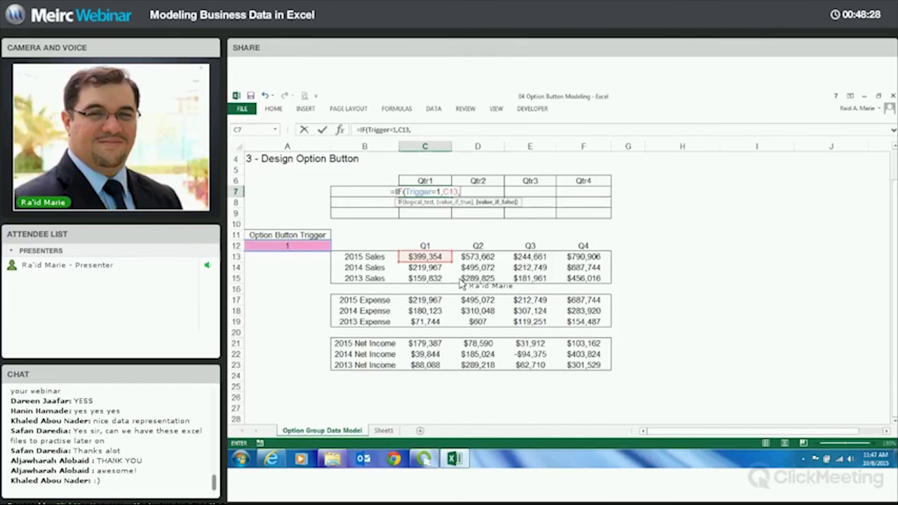
pyautogui.scroll(3, 470, 287)
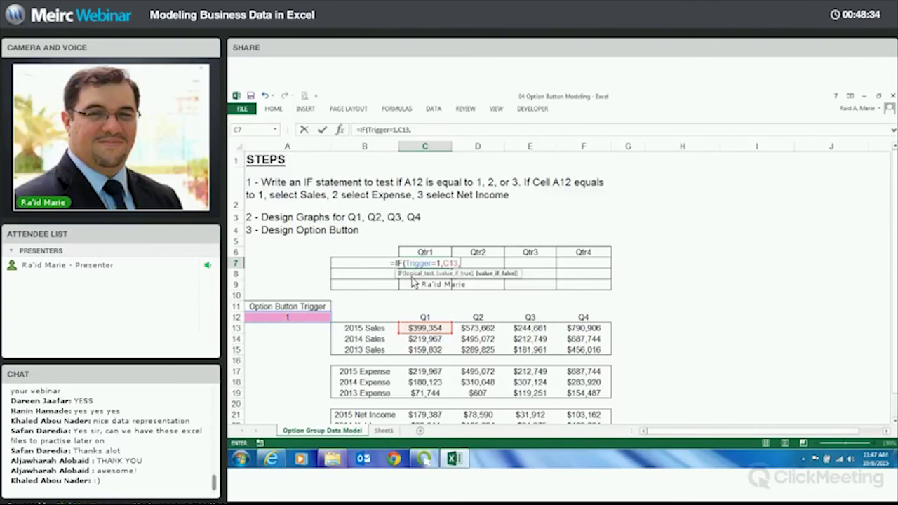
pyautogui.write('IF(')
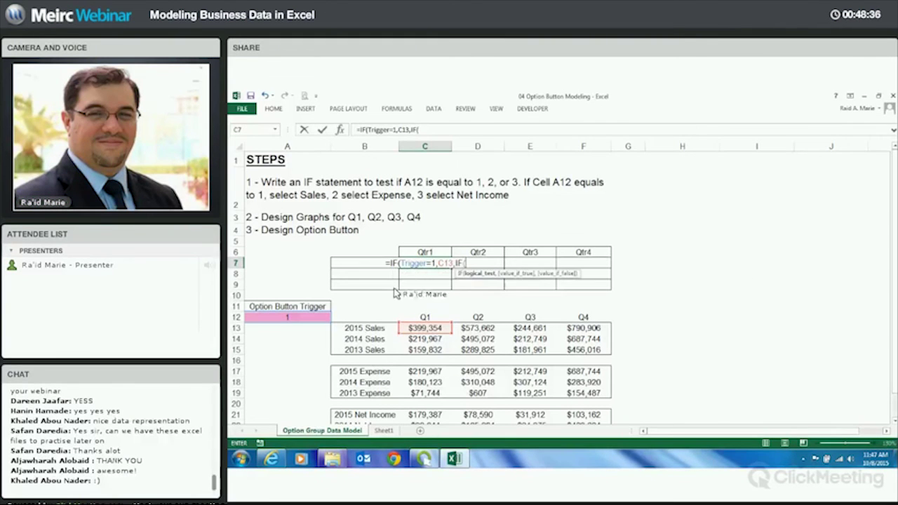
pyautogui.click(320, 321)
pyautogui.write('=2,')
pyautogui.click(429, 374)
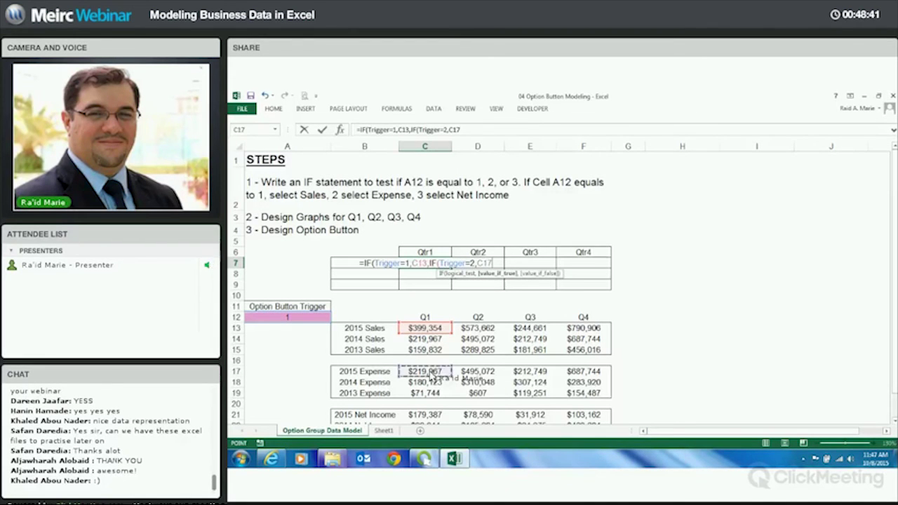
pyautogui.write(',')
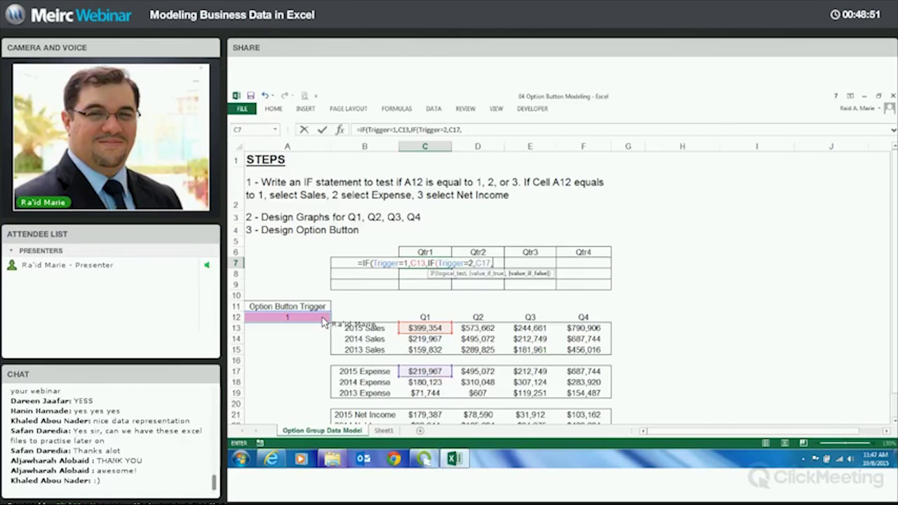
# Complete the C7 formula with a third IF that tests Trigger=3, returning the 2015 Net Income Q1 value in C21 or otherwise 0.
pyautogui.write('IF(Trigger=3,')
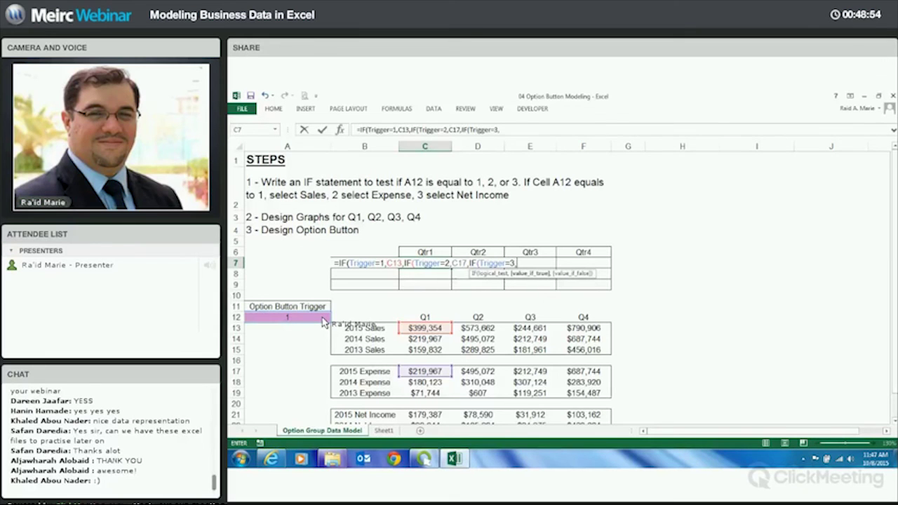
pyautogui.scroll(-1, 416, 350)
pyautogui.click(423, 344)
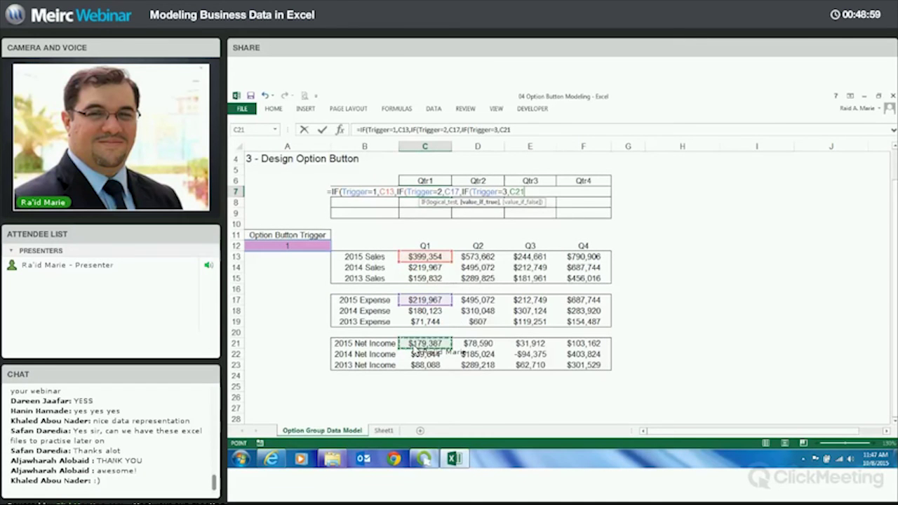
pyautogui.write(',0')
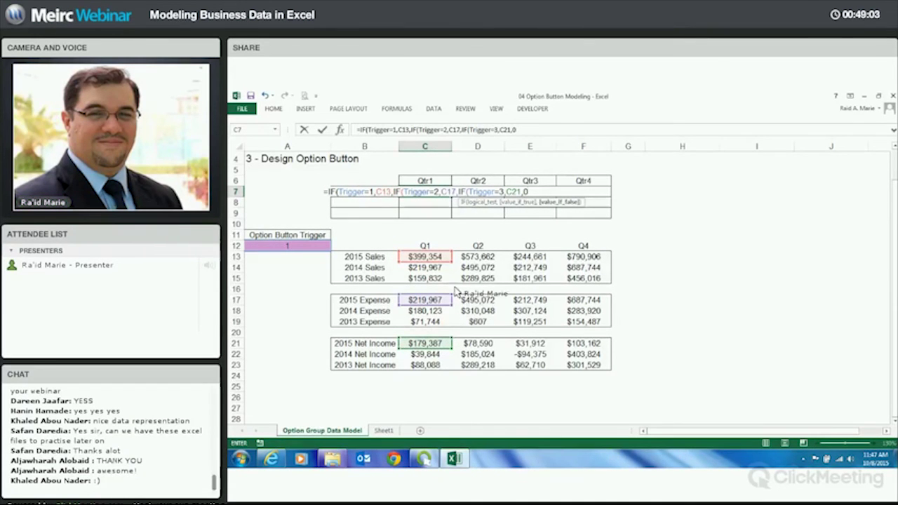
pyautogui.scroll(1, 459, 288)
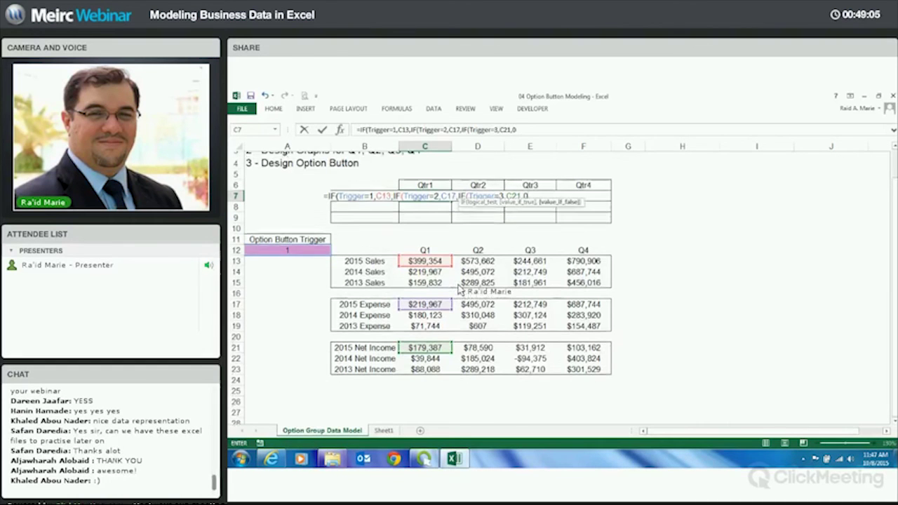
pyautogui.write('))')
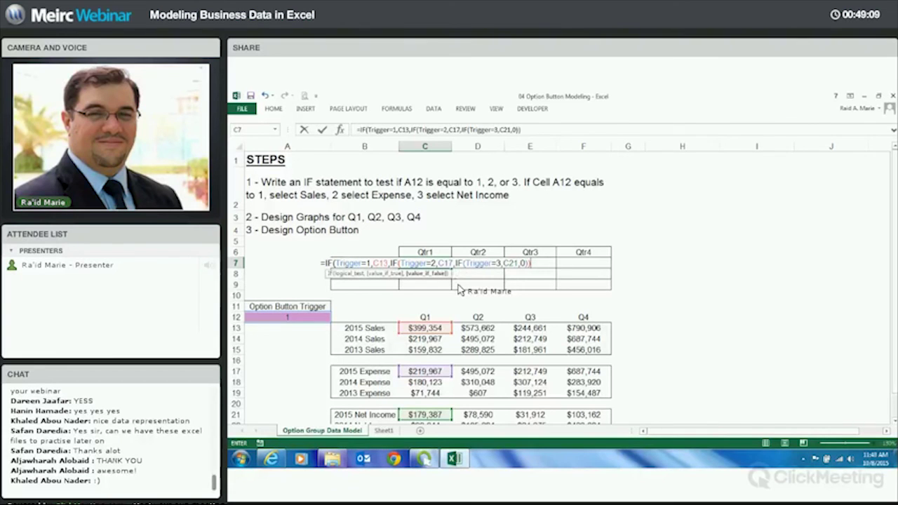
pyautogui.write(')')
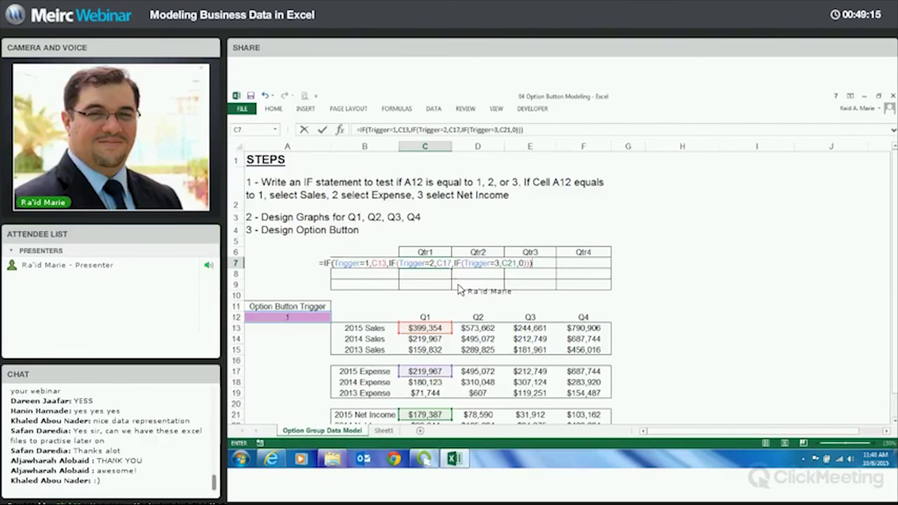
pyautogui.press('Return')
# Test the C7 formula by entering 2 and 3 in the Option Button Trigger cell A12.
pyautogui.click(327, 317)
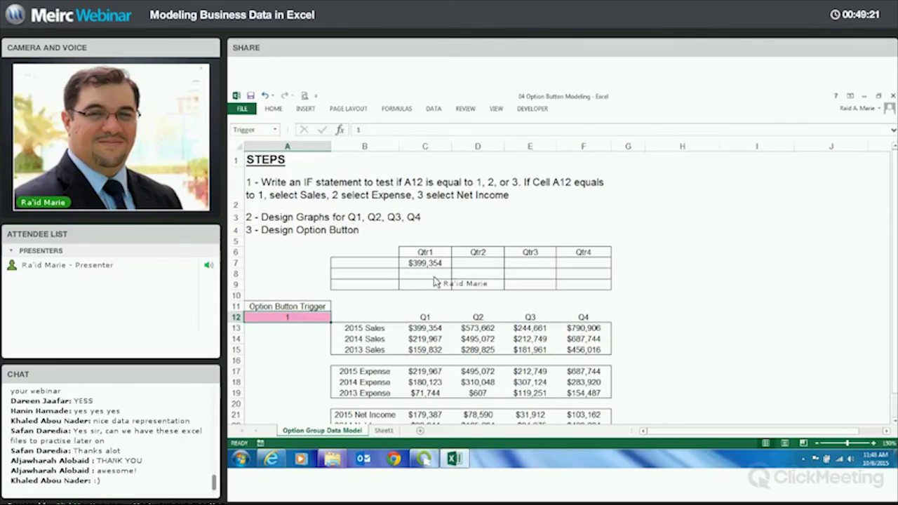
pyautogui.write('2')
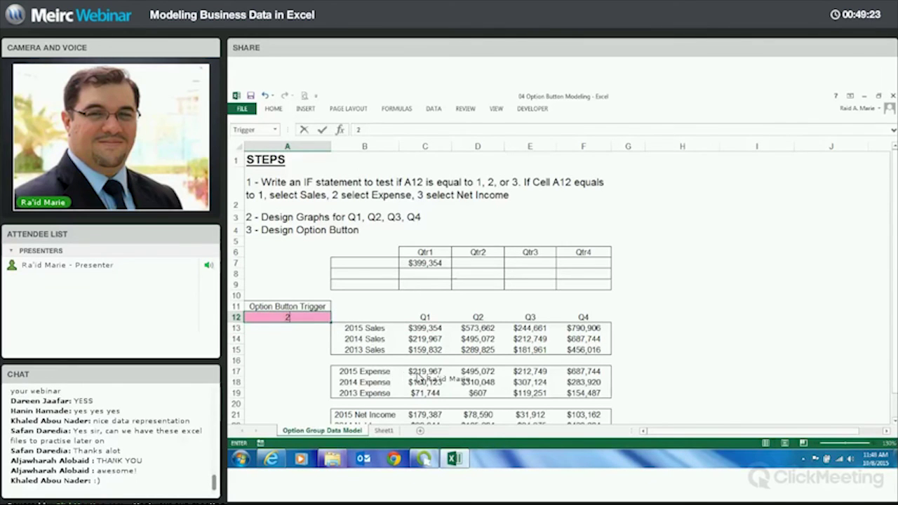
pyautogui.click(410, 375)
pyautogui.click(364, 373)
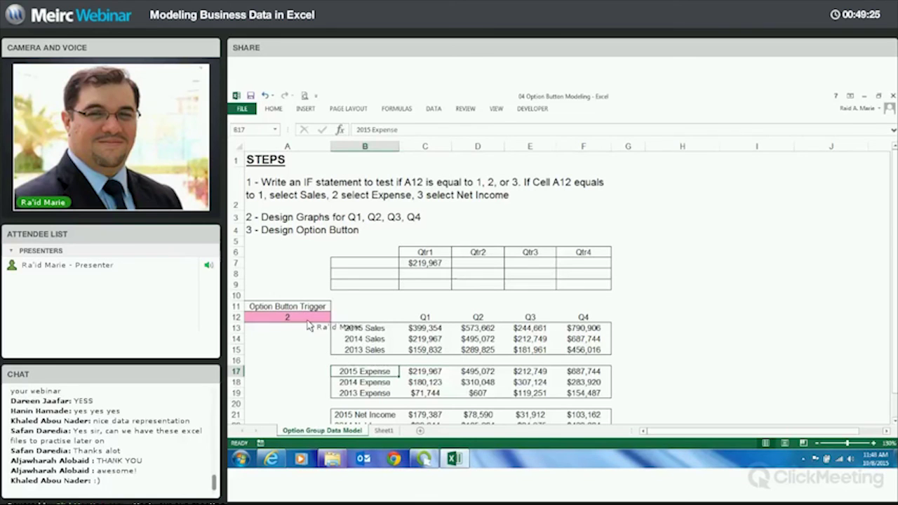
pyautogui.click(326, 318)
pyautogui.write('3')
pyautogui.press('Return')
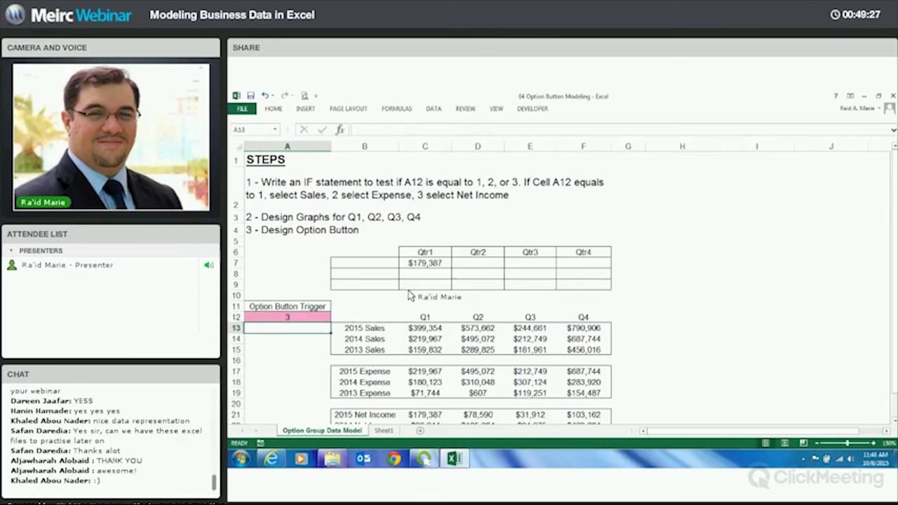
pyautogui.click(426, 264)
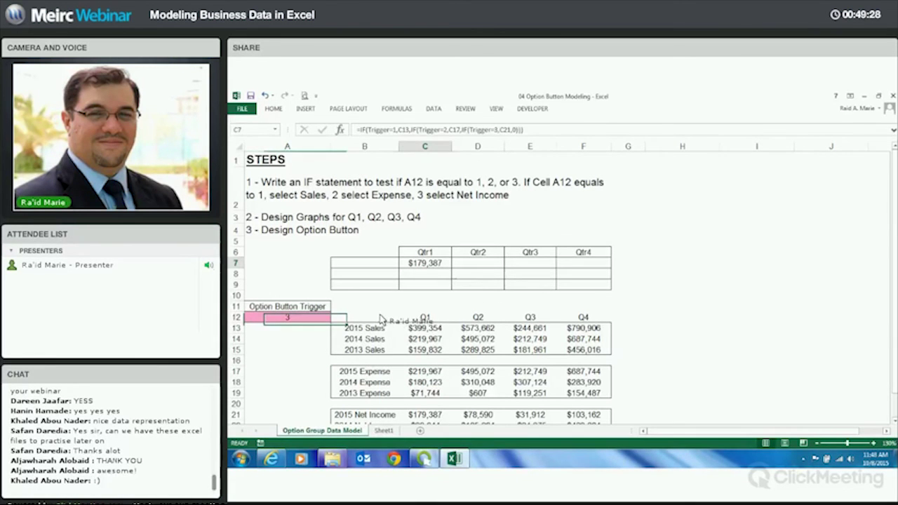
pyautogui.scroll(-2, 287, 213)
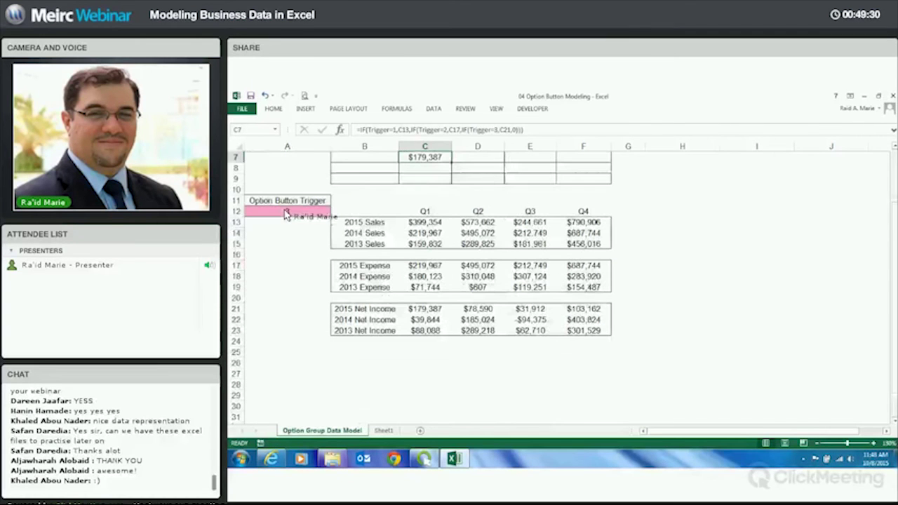
# Test the C7 formula with trigger value 4 in A12 and reset the trigger to 1.
pyautogui.click(311, 208)
pyautogui.write('4')
pyautogui.press('Return')
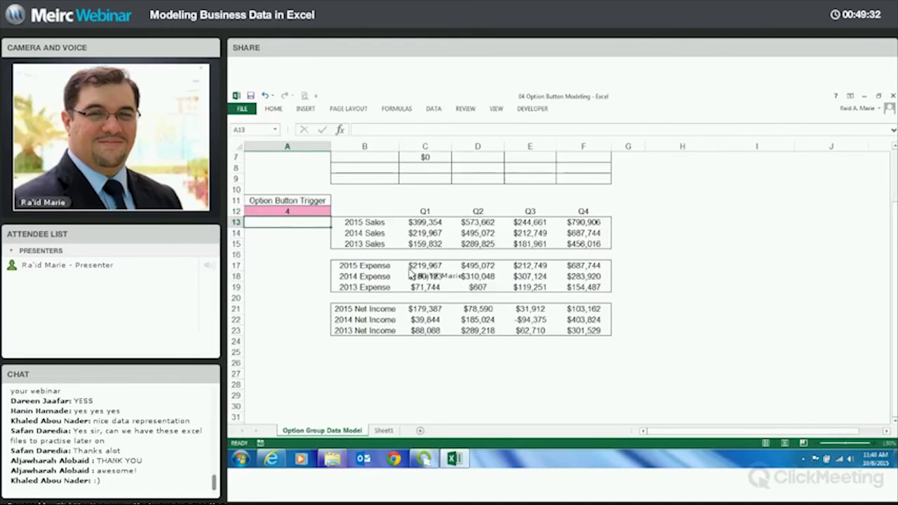
pyautogui.scroll(2, 345, 302)
pyautogui.press('Up')
pyautogui.press('Up')
pyautogui.press('Up')
pyautogui.press('Up')
pyautogui.press('Up')
pyautogui.press('Up')
pyautogui.press('Right')
pyautogui.press('Right')
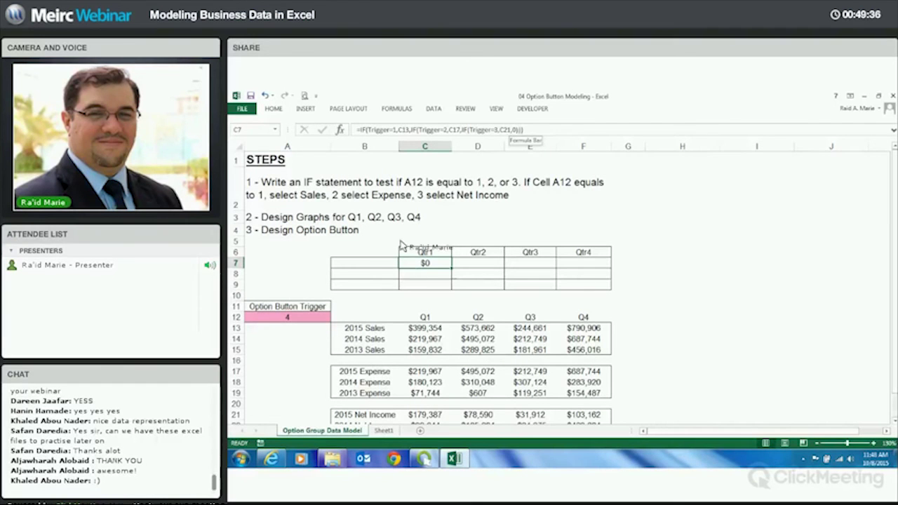
pyautogui.click(307, 314)
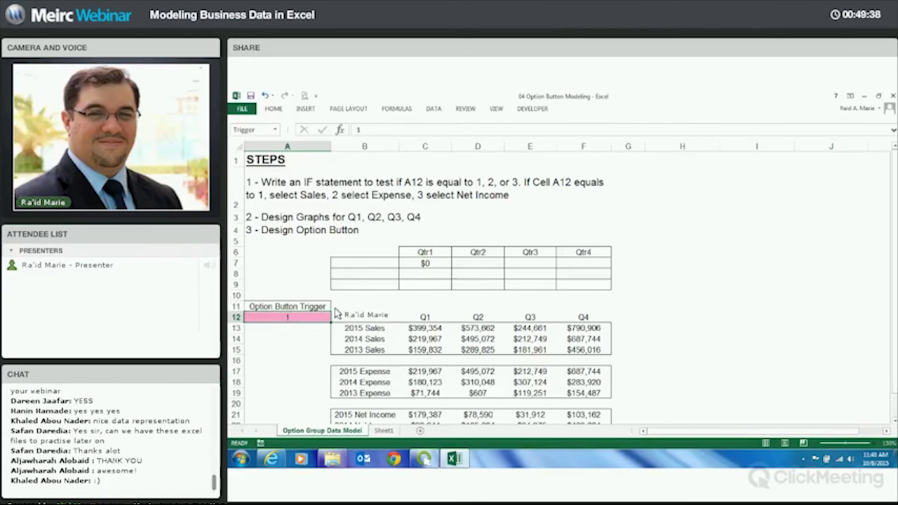
pyautogui.write('1')
pyautogui.press('Return')
# Copy the C7 formula across to D7:F7 and into the row label cell B7.
pyautogui.click(426, 265)
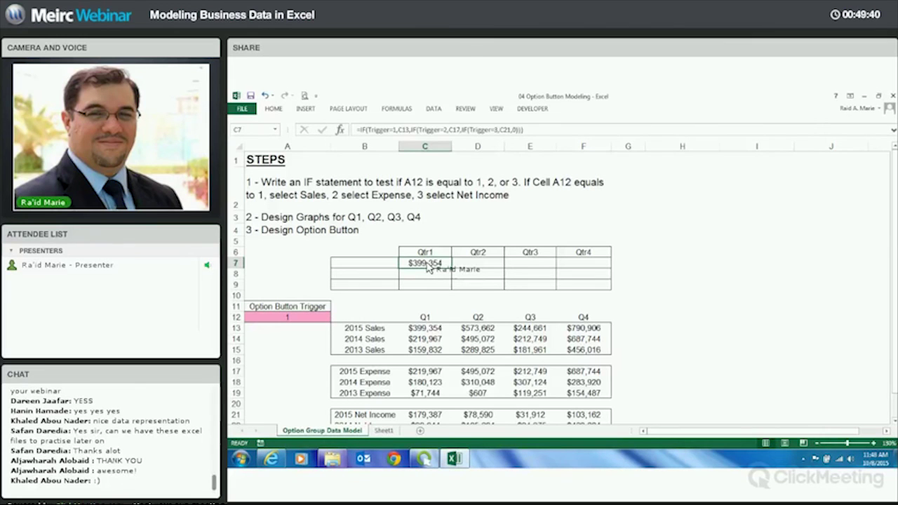
pyautogui.hotkey('ctrl', 'c')
pyautogui.press('Right')
pyautogui.hotkey('shift', 'Right')
pyautogui.hotkey('shift', 'Right')
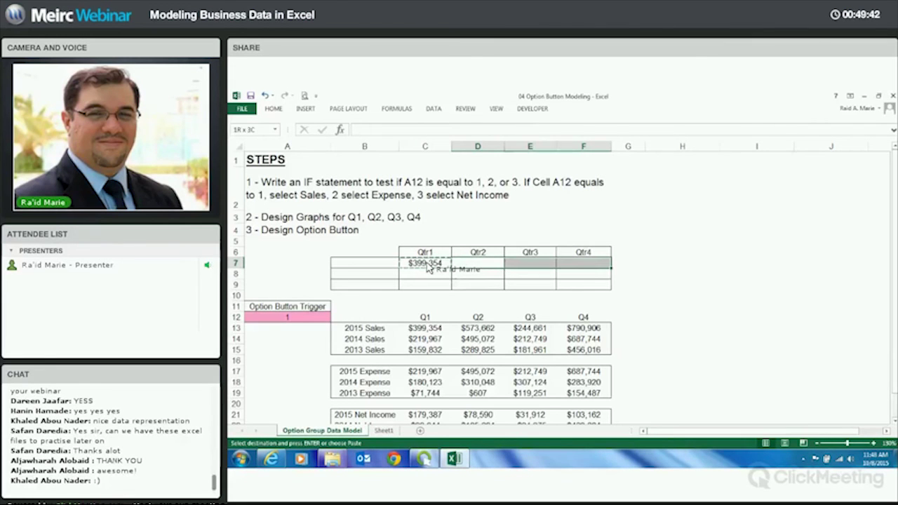
pyautogui.hotkey('ctrl', 'v')
pyautogui.press('Left')
pyautogui.press('Left')
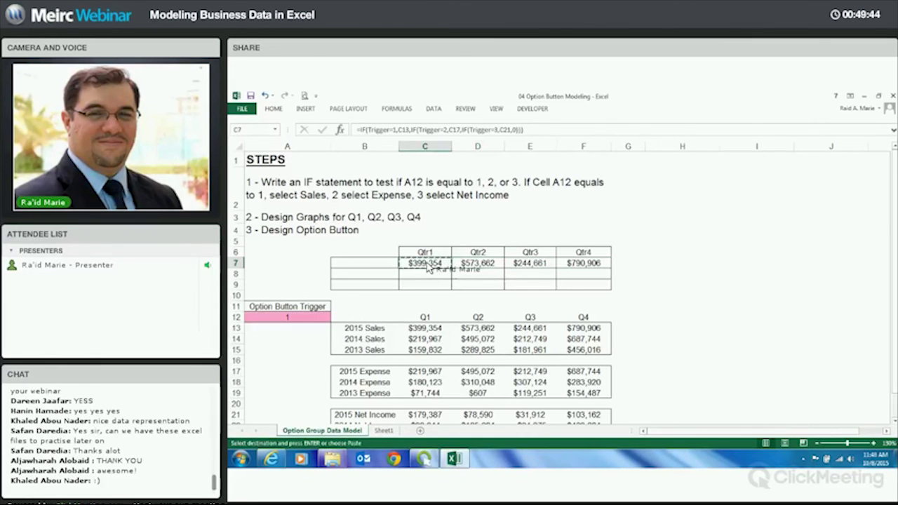
pyautogui.hotkey('ctrl', 'v')
# Copy the formulas in B7:F7 down to rows 8 and 9 of the quarterly table.
pyautogui.hotkey('shift', 'Right')
pyautogui.hotkey('shift', 'Right')
pyautogui.hotkey('shift', 'Right')
pyautogui.hotkey('shift', 'Right')
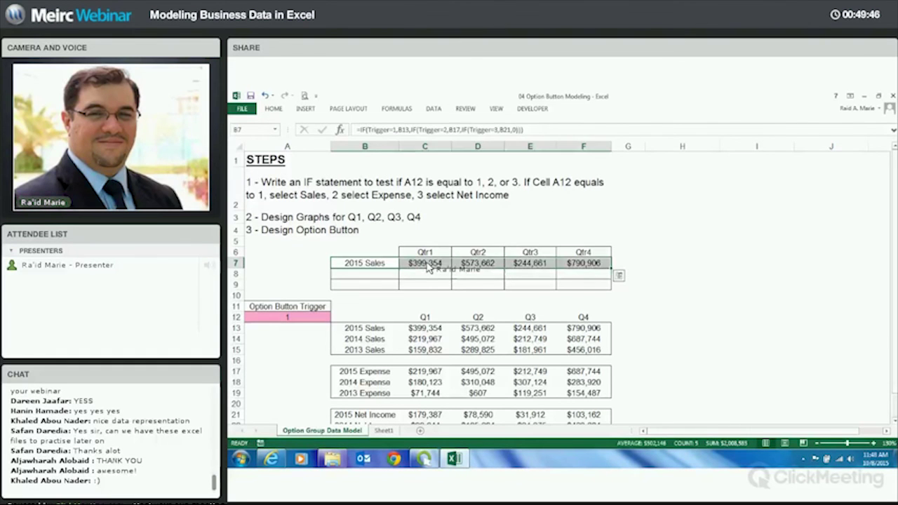
pyautogui.hotkey('ctrl', 'c')
pyautogui.press('Down')
pyautogui.hotkey('shift', 'Down')
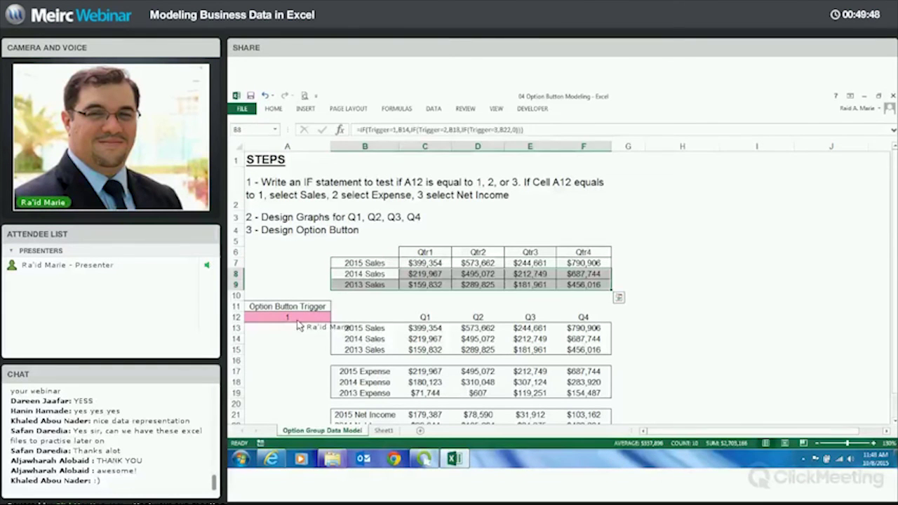
pyautogui.click(298, 320)
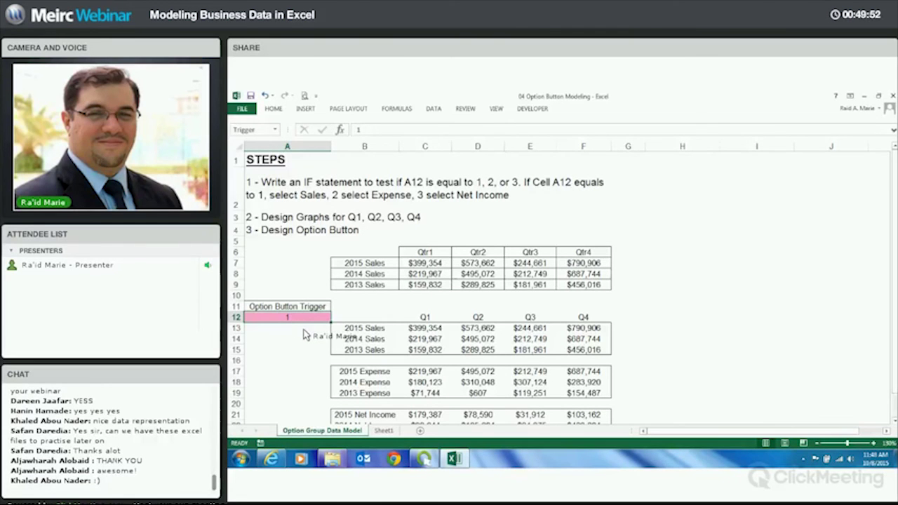
# Insert a clustered column chart from the quarterly table B6:F9.
pyautogui.click(375, 255)
pyautogui.moveTo(375, 255); pyautogui.dragTo(425, 284)
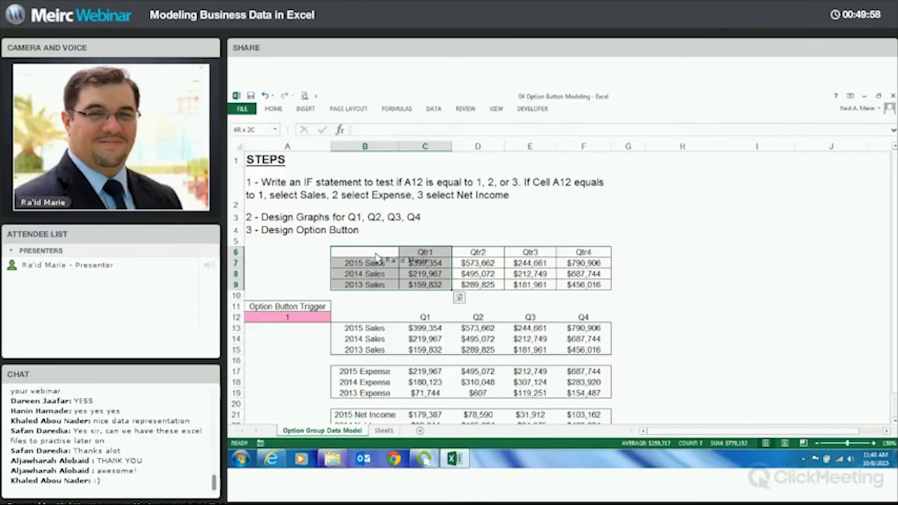
pyautogui.moveTo(375, 259); pyautogui.dragTo(583, 284)
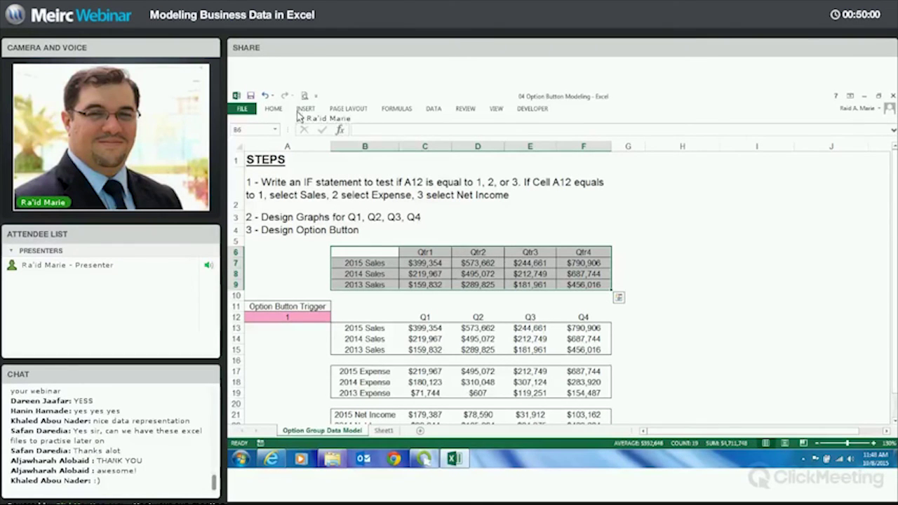
pyautogui.click(510, 132)
pyautogui.click(515, 215)
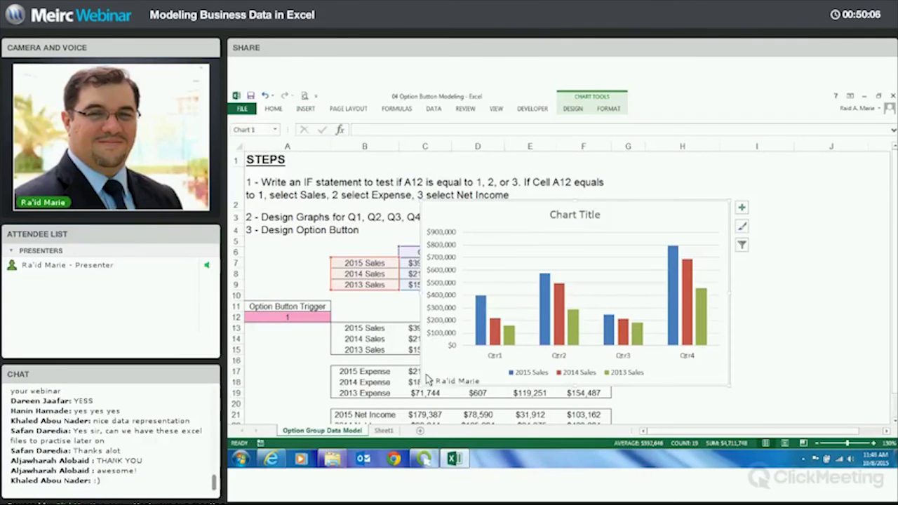
# Move the column chart from the Option Group Data Model sheet to cell D4 on Sheet1.
pyautogui.hotkey('ctrl', 'z')
pyautogui.hotkey('ctrl', 'pagedown')
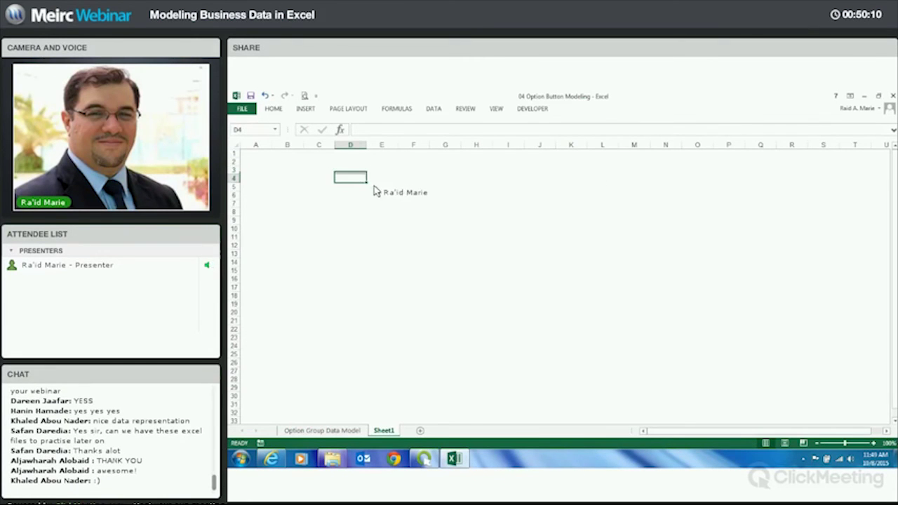
pyautogui.hotkey('ctrl', 'v')
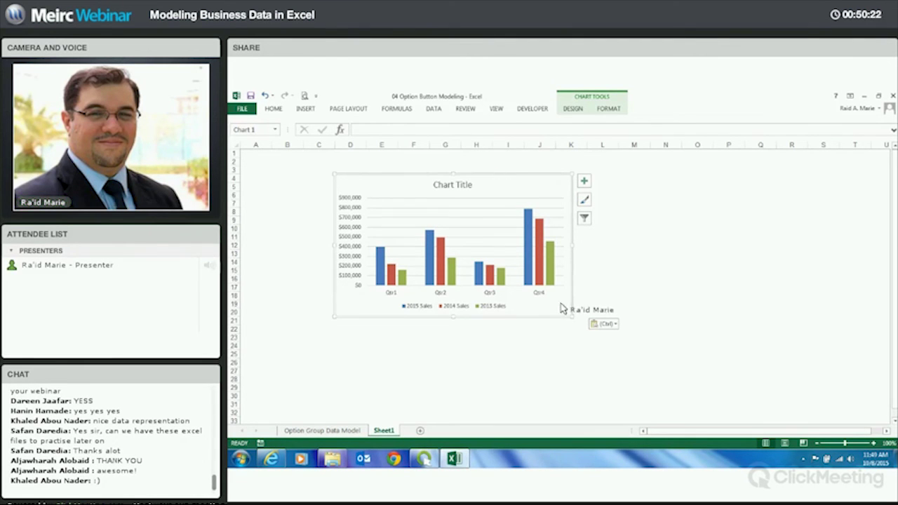
# Enlarge and reposition the chart on Sheet1 so it spans roughly columns E to S and rows 2 to 31.
pyautogui.moveTo(579, 334); pyautogui.dragTo(746, 380)
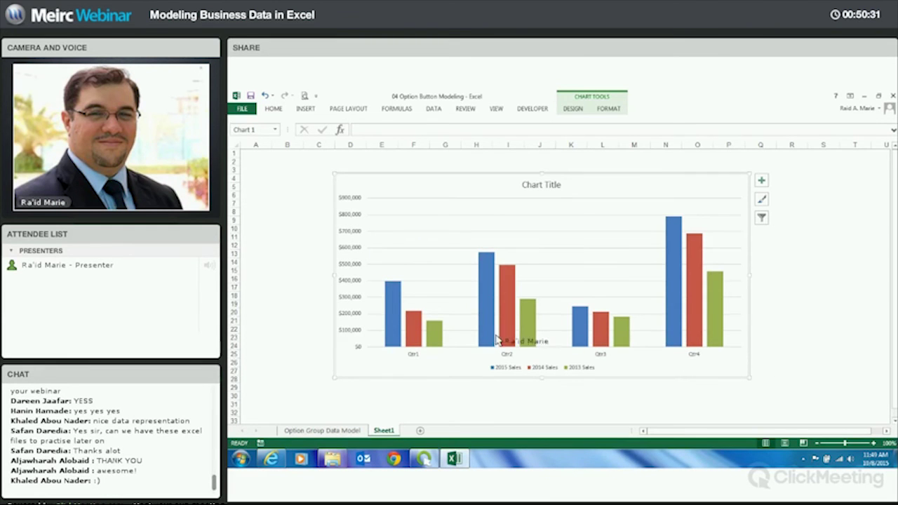
pyautogui.moveTo(462, 183); pyautogui.dragTo(481, 172)
pyautogui.moveTo(562, 368); pyautogui.dragTo(561, 404)
pyautogui.moveTo(810, 289); pyautogui.dragTo(861, 284)
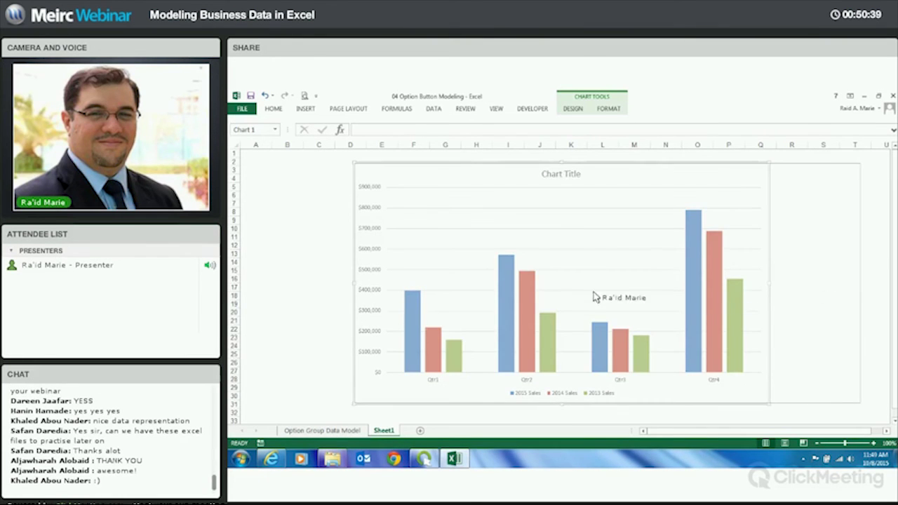
pyautogui.click(321, 220)
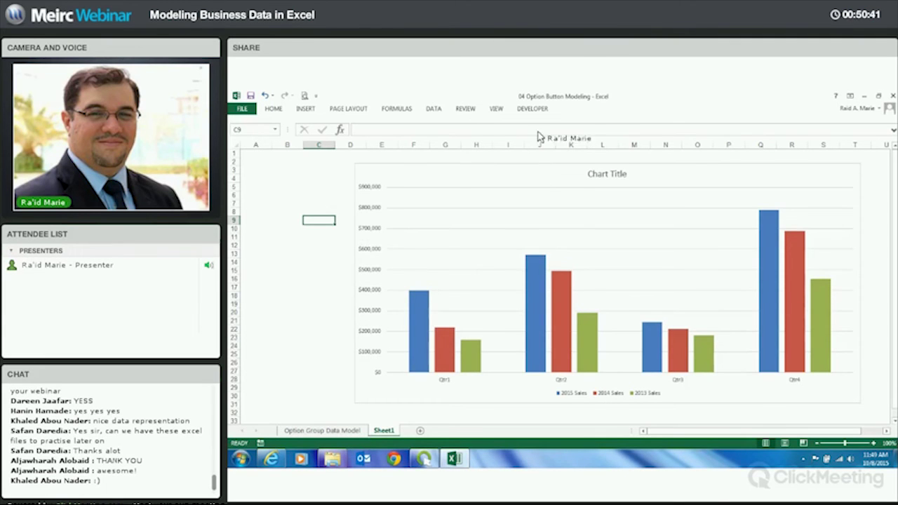
# Insert an option button form control over cells B5:C6 on Sheet1, beside the column chart.
pyautogui.click(532, 108)
pyautogui.click(412, 131)
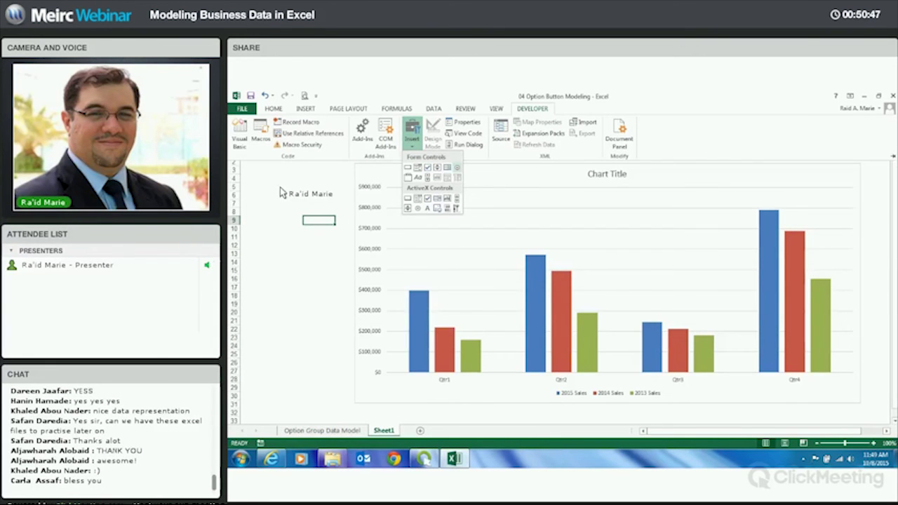
pyautogui.moveTo(275, 188); pyautogui.dragTo(330, 199)
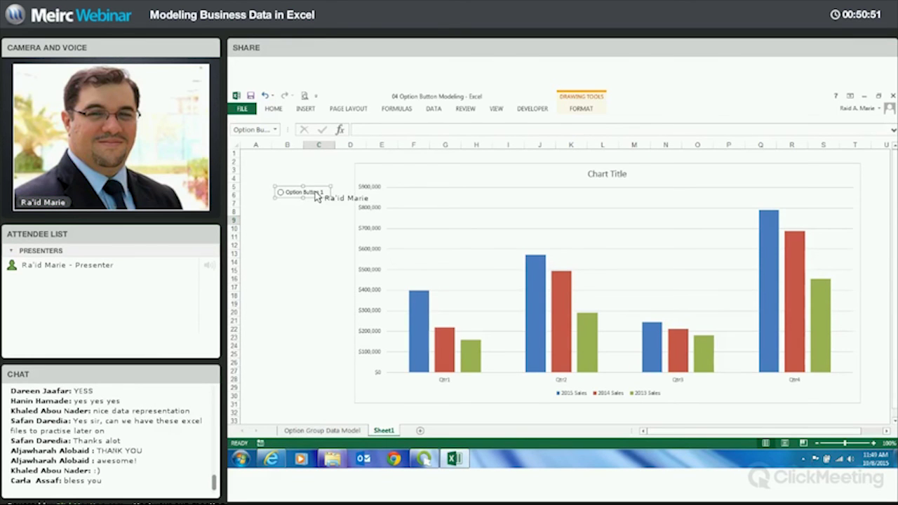
# Link the option button to trigger cell A12 on the Option Group Data Model sheet and switch the button on to test the link.
pyautogui.rightClick(316, 194)
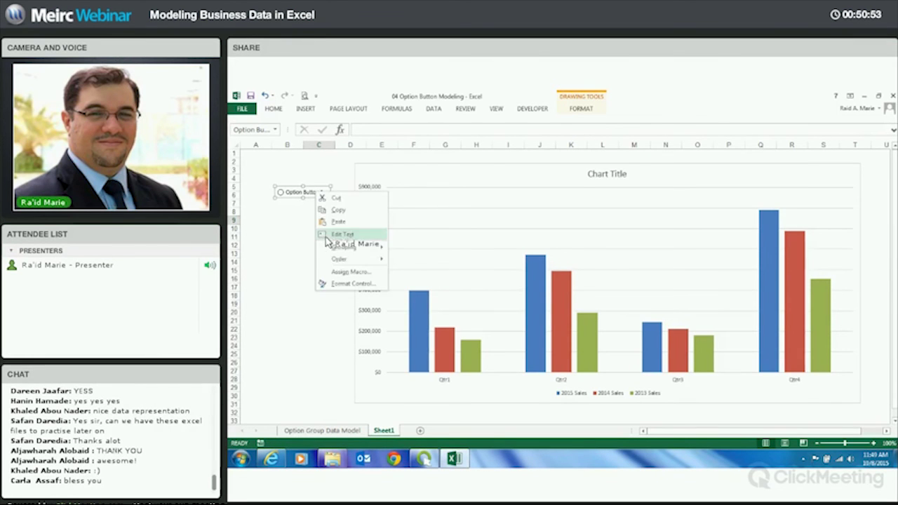
pyautogui.click(350, 283)
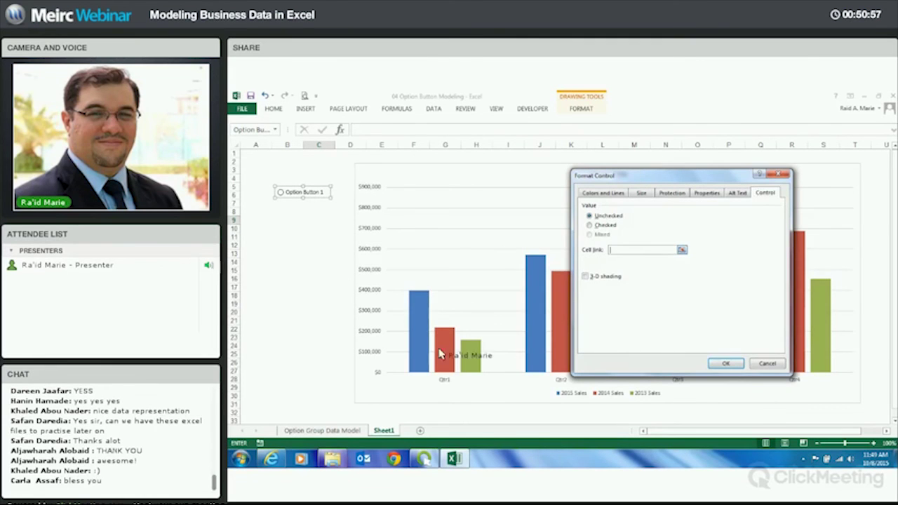
pyautogui.click(291, 322)
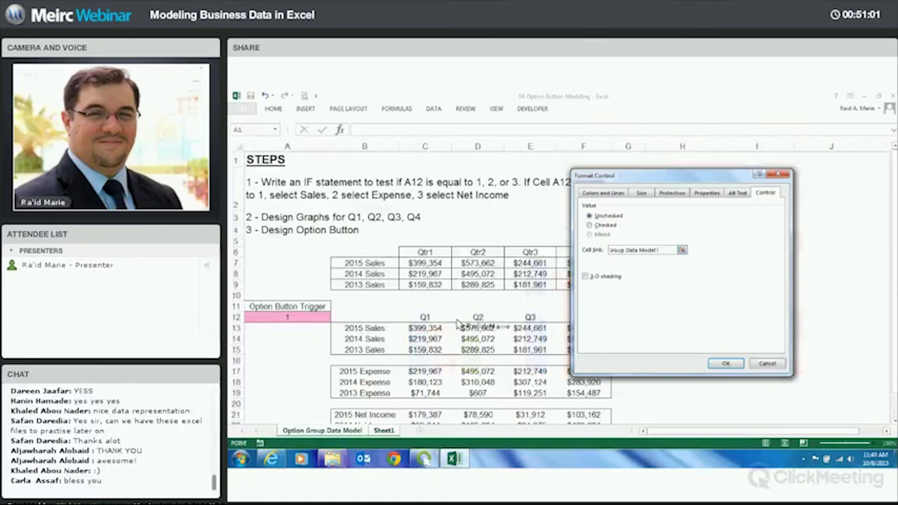
pyautogui.click(726, 364)
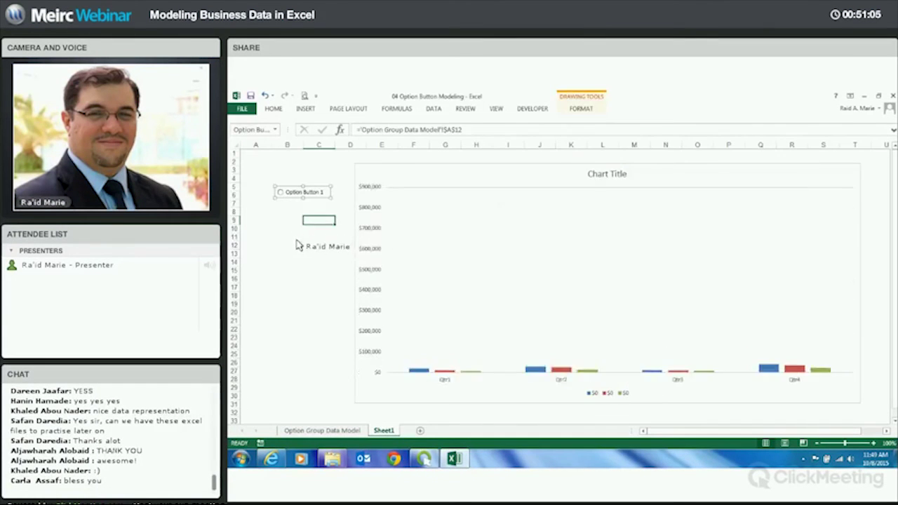
pyautogui.click(295, 197)
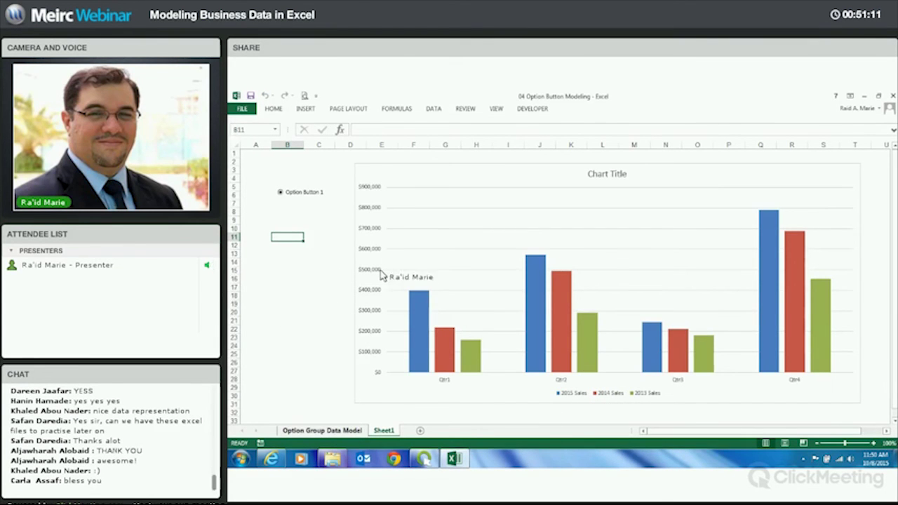
pyautogui.click(333, 430)
pyautogui.hotkey('ctrl', 'pagedown')
# Change the option button's label to SALES.
pyautogui.rightClick(293, 191)
pyautogui.click(313, 234)
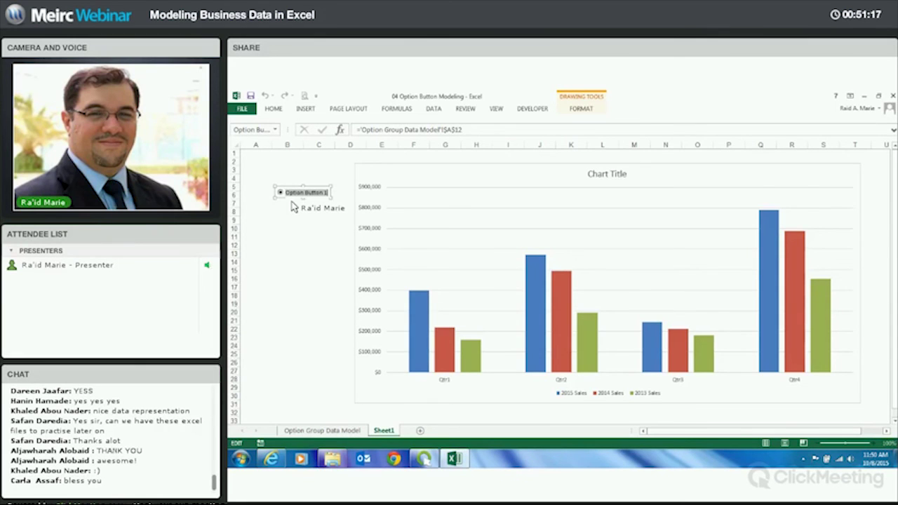
pyautogui.write('sales')
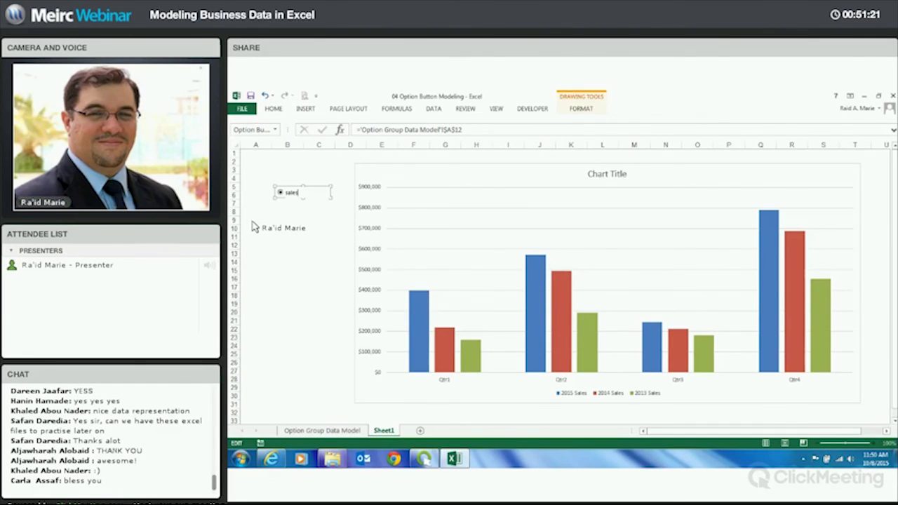
pyautogui.write('les')
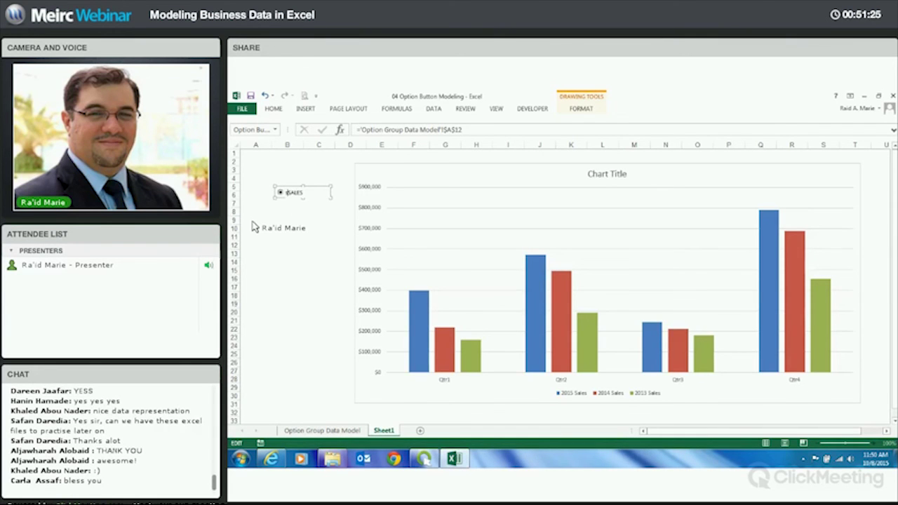
pyautogui.click(286, 246)
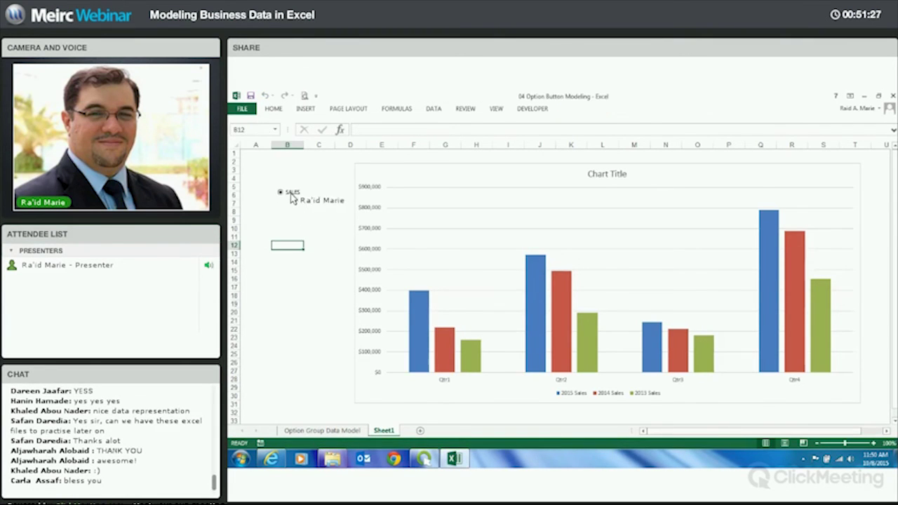
# Duplicate the SALES option button and place the copy directly beneath it at about row 8.
pyautogui.rightClick(291, 197)
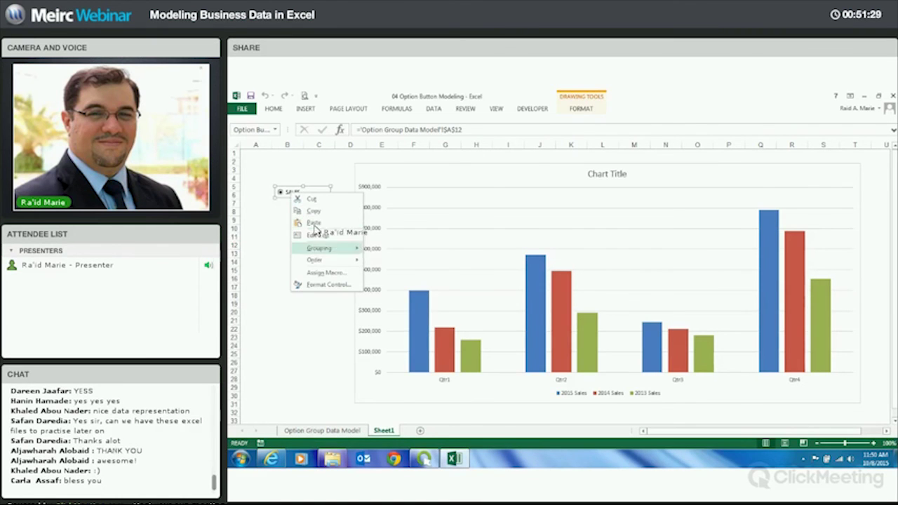
pyautogui.click(313, 212)
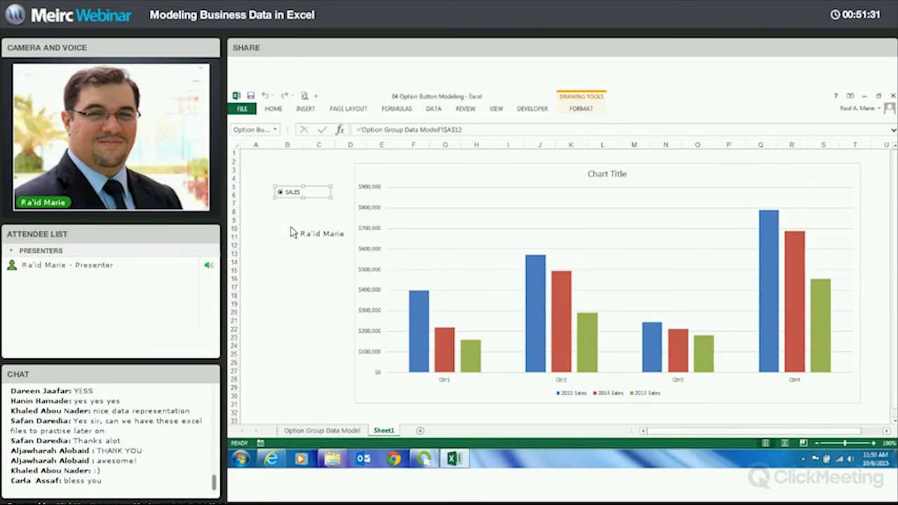
pyautogui.click(298, 234)
pyautogui.hotkey('ctrl', 'v')
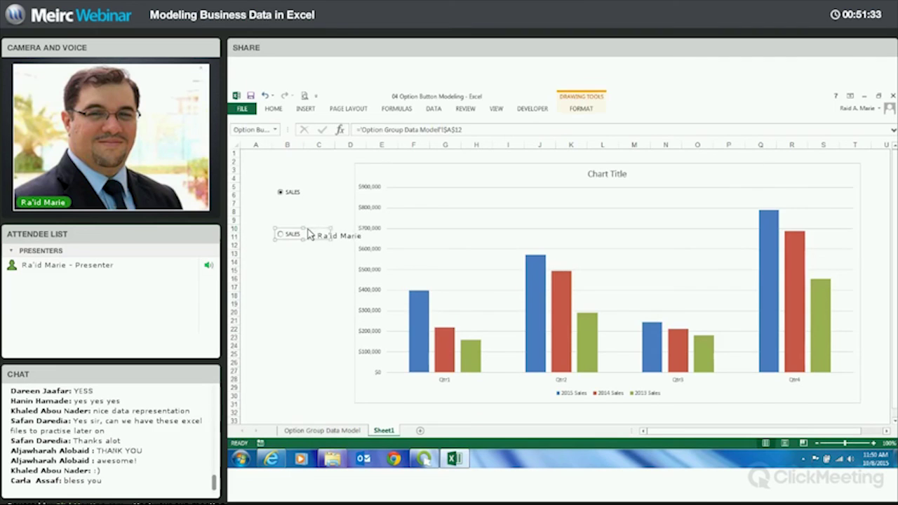
pyautogui.press('Up')
pyautogui.press('Up')
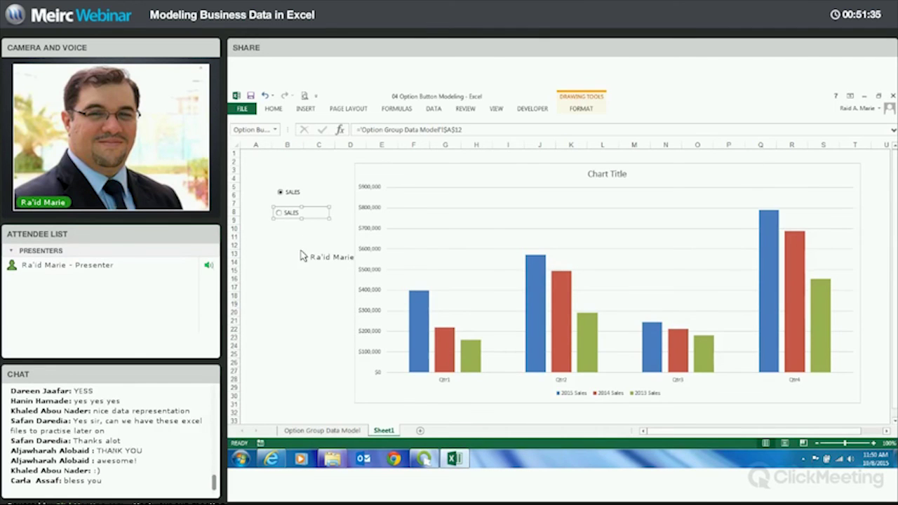
pyautogui.click(298, 254)
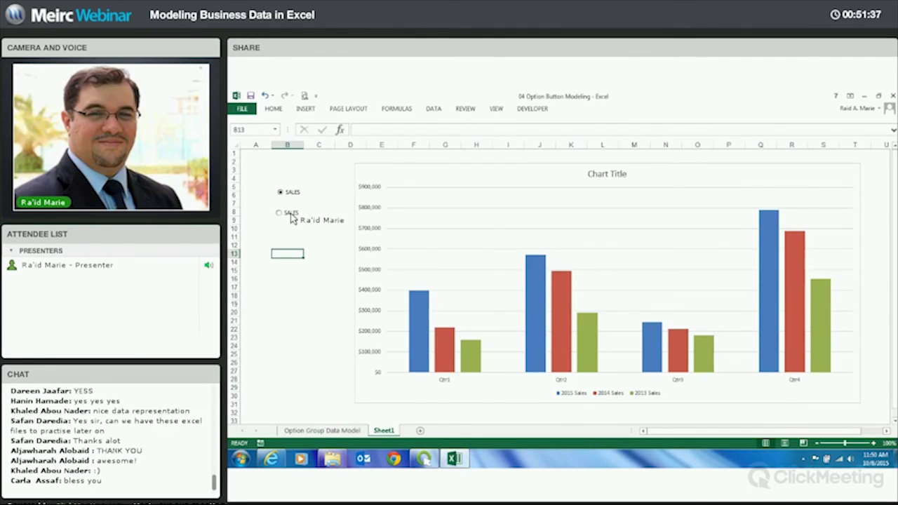
# Select the second option button's choice to test the chart and check the cell link in its control settings.
pyautogui.click(290, 214)
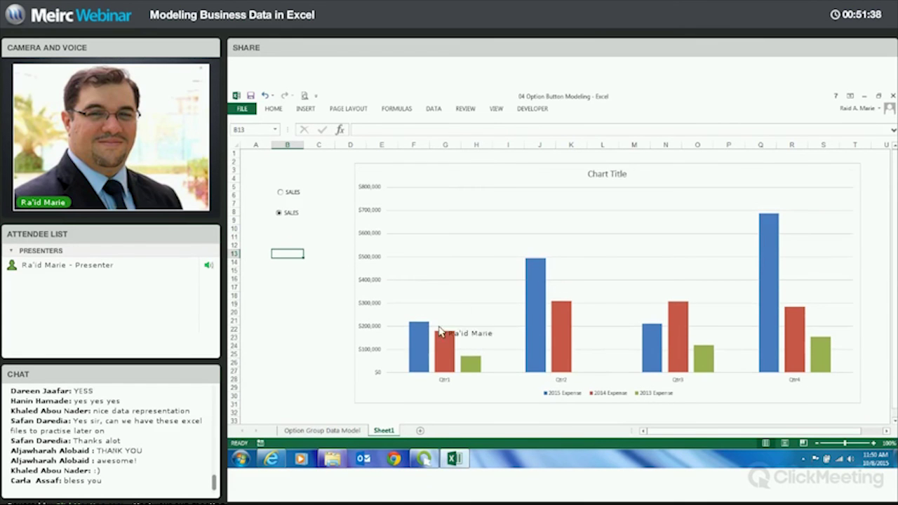
pyautogui.rightClick(292, 214)
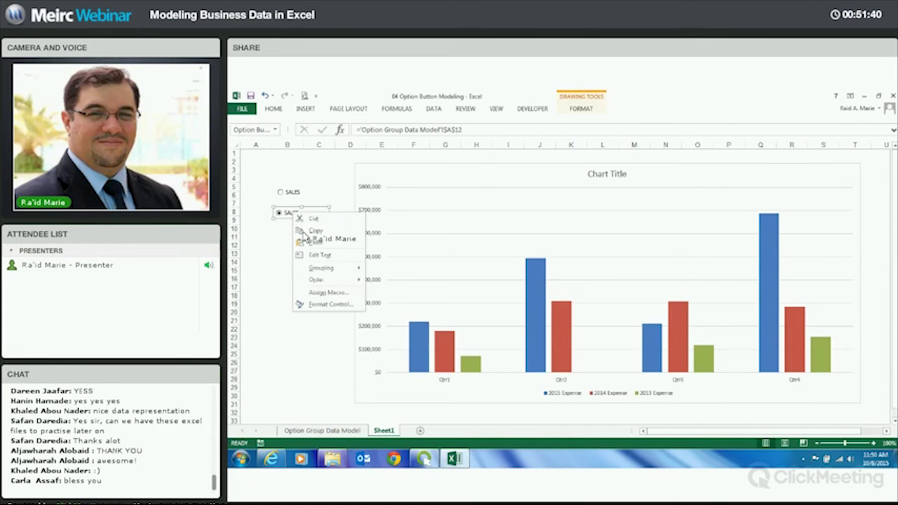
pyautogui.click(324, 305)
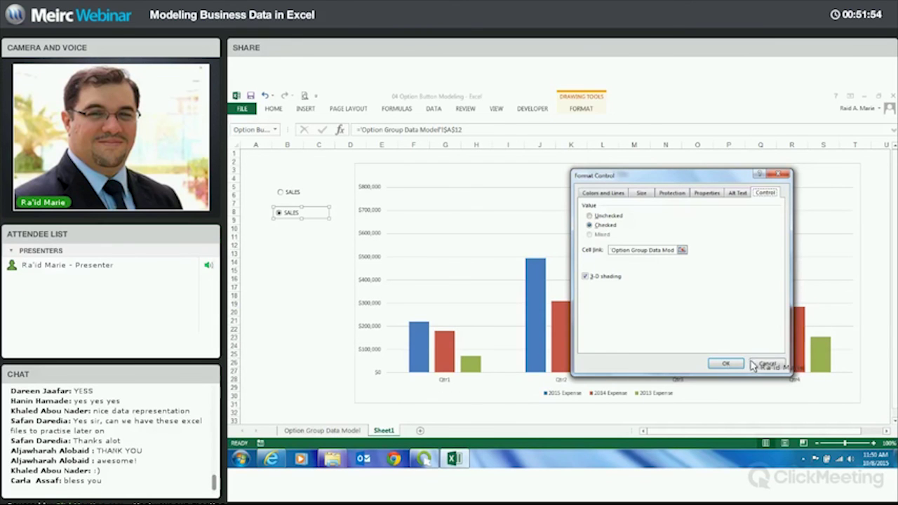
pyautogui.press('Escape')
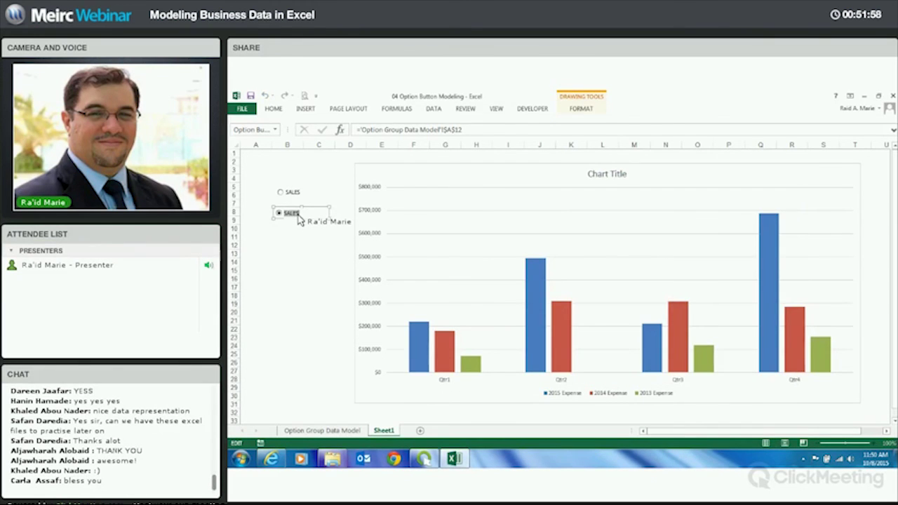
# Change the second option button's label to EXPENSES.
pyautogui.write('ENSES')
pyautogui.click(303, 230)
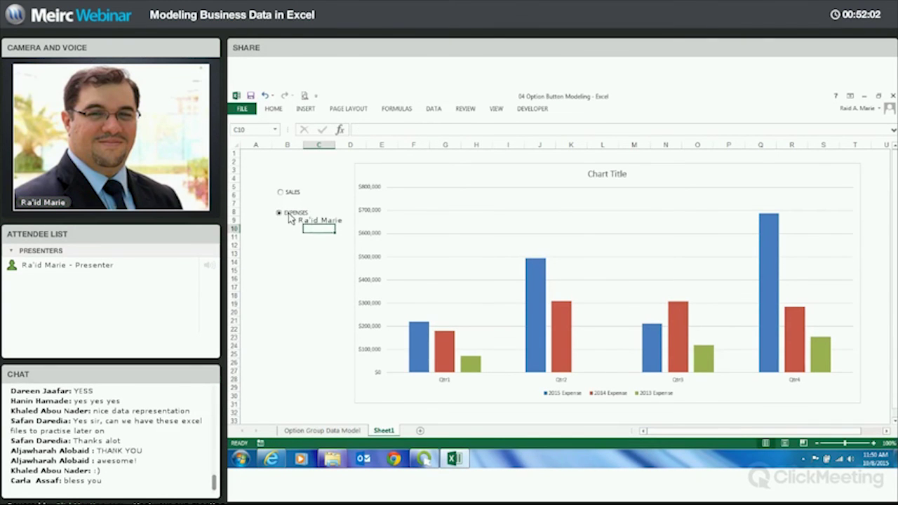
# Duplicate the EXPENSES option button, place the copy beneath it at about row 10, and label it NET INCOME.
pyautogui.rightClick(293, 217)
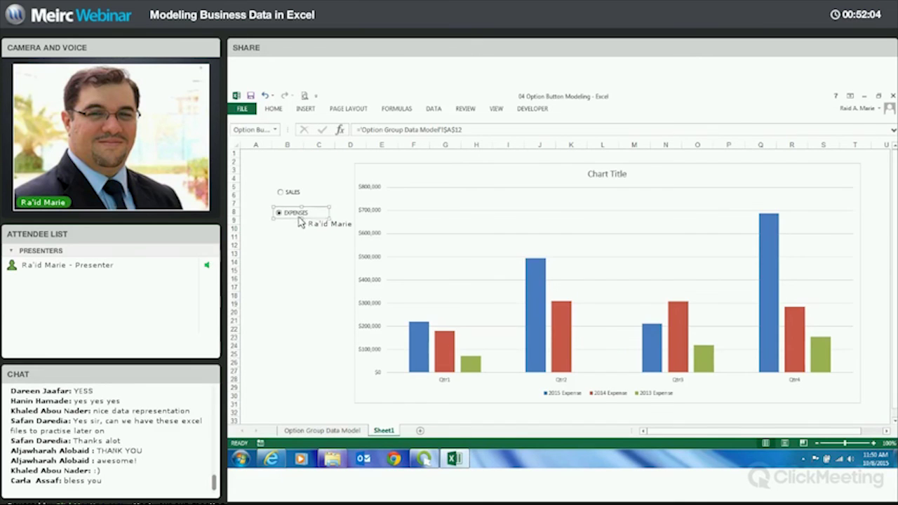
pyautogui.press('Escape')
pyautogui.click(289, 246)
pyautogui.hotkey('ctrl', 'v')
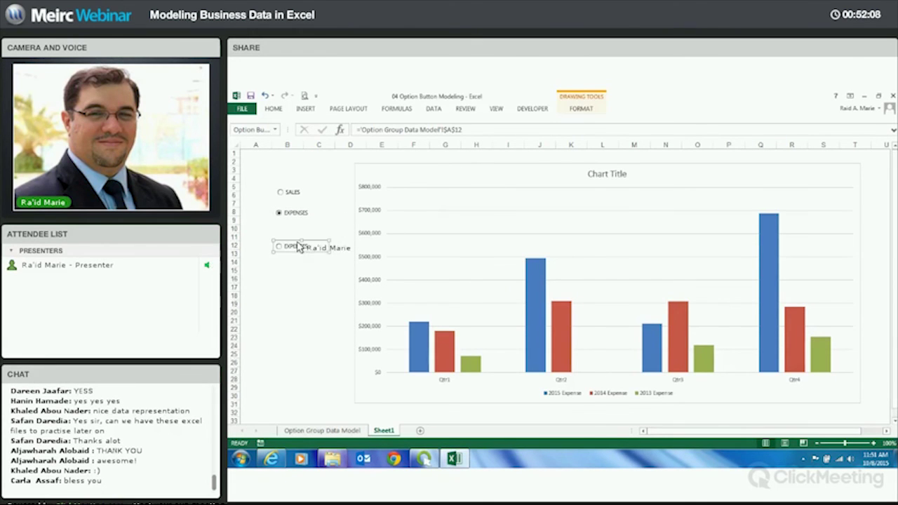
pyautogui.moveTo(282, 240); pyautogui.dragTo(281, 231)
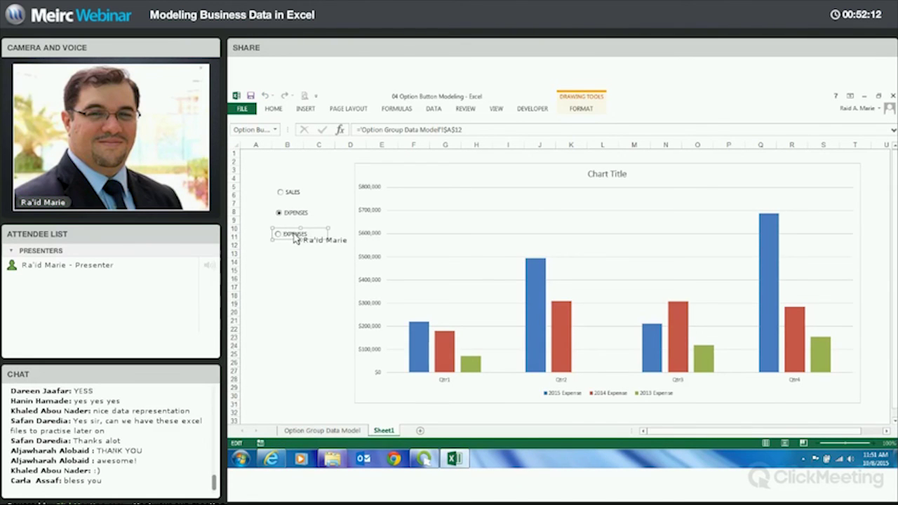
pyautogui.write('OME')
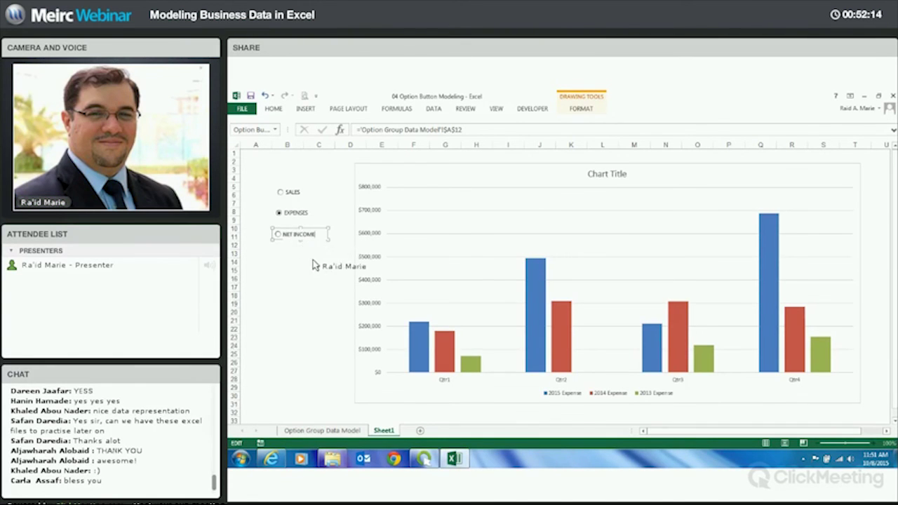
pyautogui.click(317, 271)
# Test the NET INCOME option and check the trigger cell and quarterly table on the Option Group Data Model sheet.
pyautogui.click(301, 236)
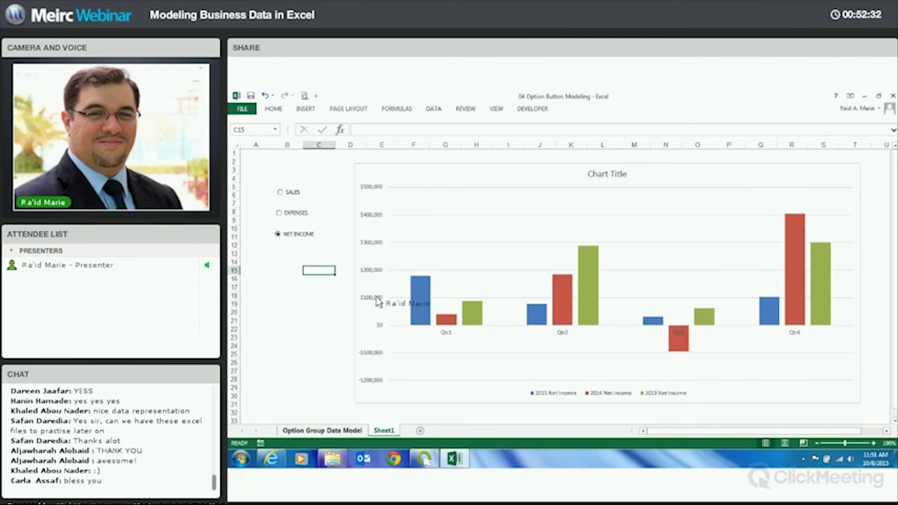
pyautogui.hotkey('ctrl', 'pageup')
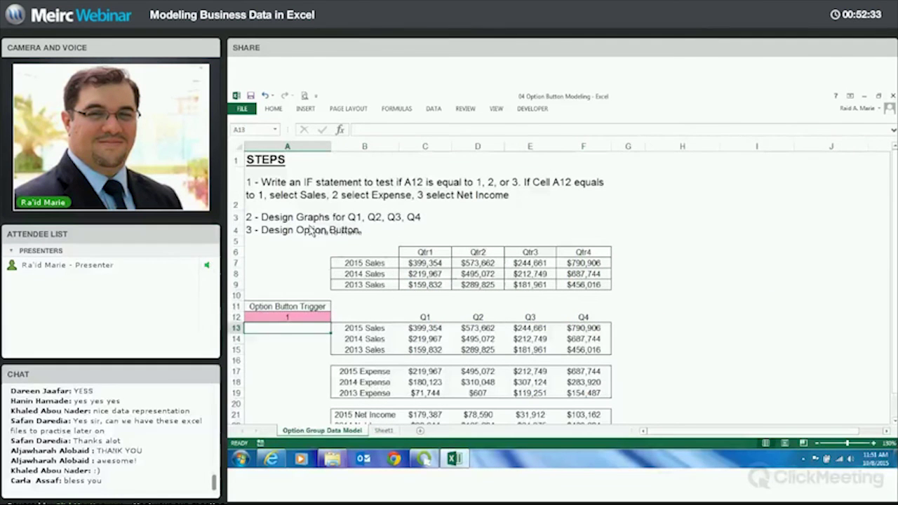
pyautogui.hotkey('ctrl', 'pagedown')
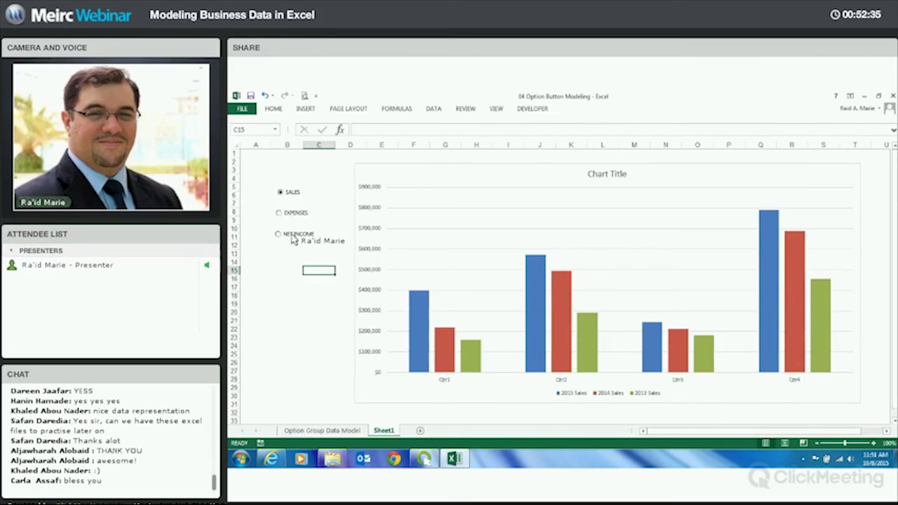
pyautogui.click(293, 235)
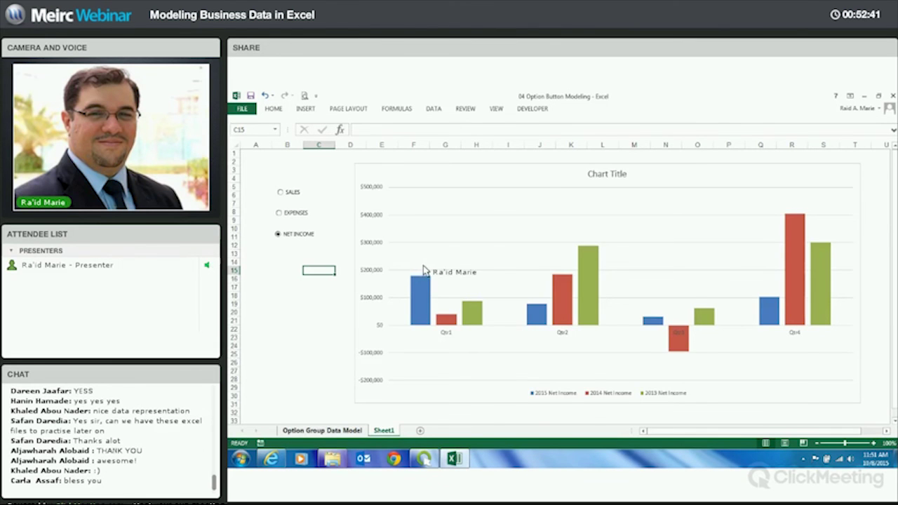
pyautogui.hotkey('ctrl', 'pageup')
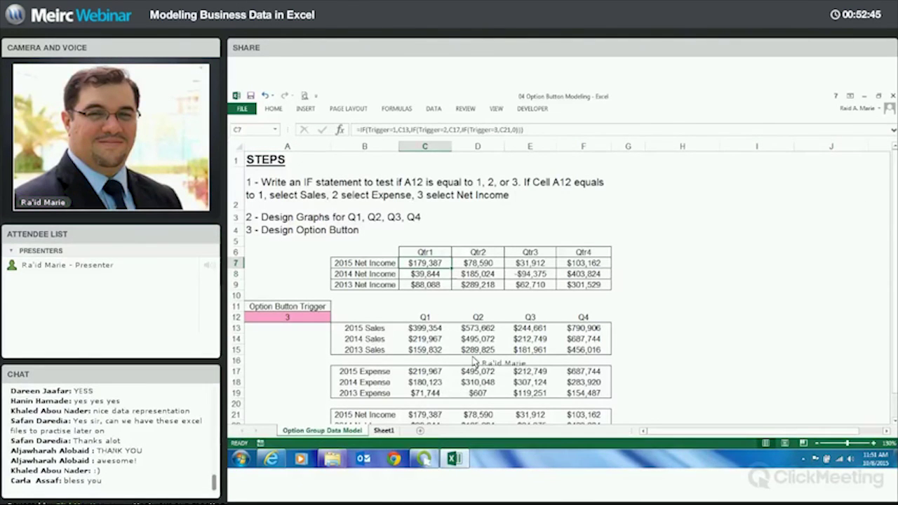
pyautogui.hotkey('ctrl', 'pagedown')
# Fill the range B2:T33 behind the chart and option buttons with yellow, and narrow column A.
pyautogui.moveTo(701, 220); pyautogui.dragTo(774, 383)
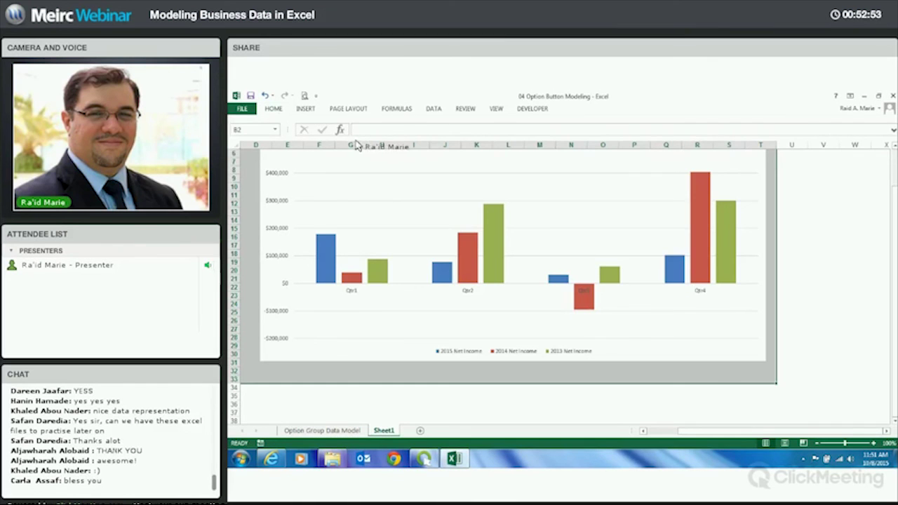
pyautogui.hotkey('alt', 'h')
pyautogui.press('h')
pyautogui.press('Return')
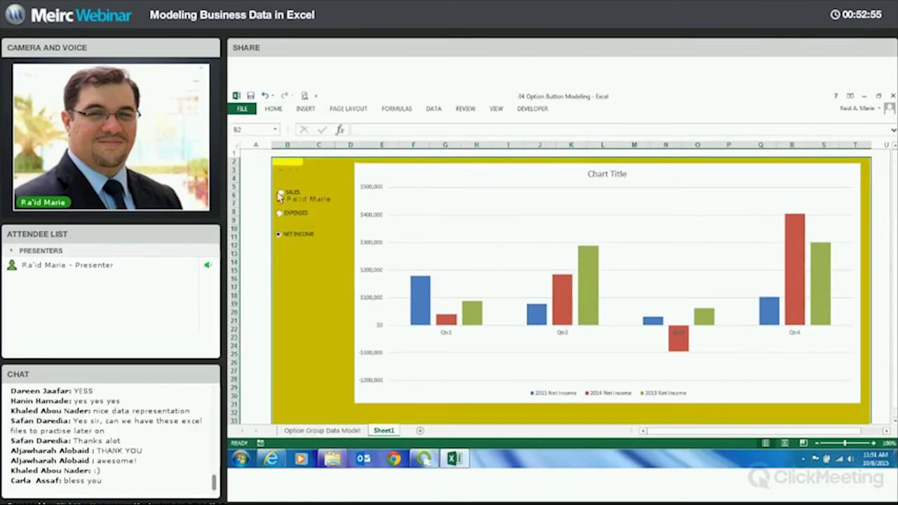
pyautogui.moveTo(266, 156); pyautogui.dragTo(250, 167)
# Test the finished model by switching the chart to EXPENSES, SALES and NET INCOME with the option buttons.
pyautogui.click(269, 214)
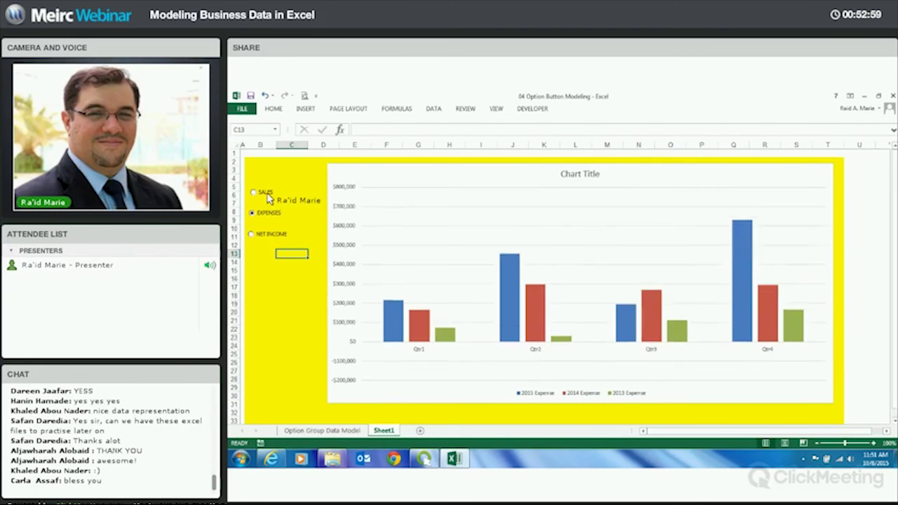
pyautogui.click(267, 194)
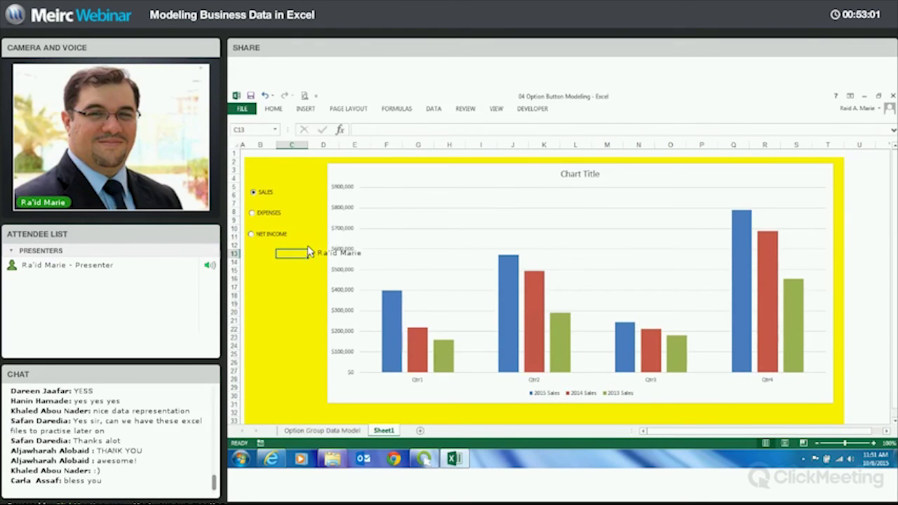
pyautogui.click(271, 234)
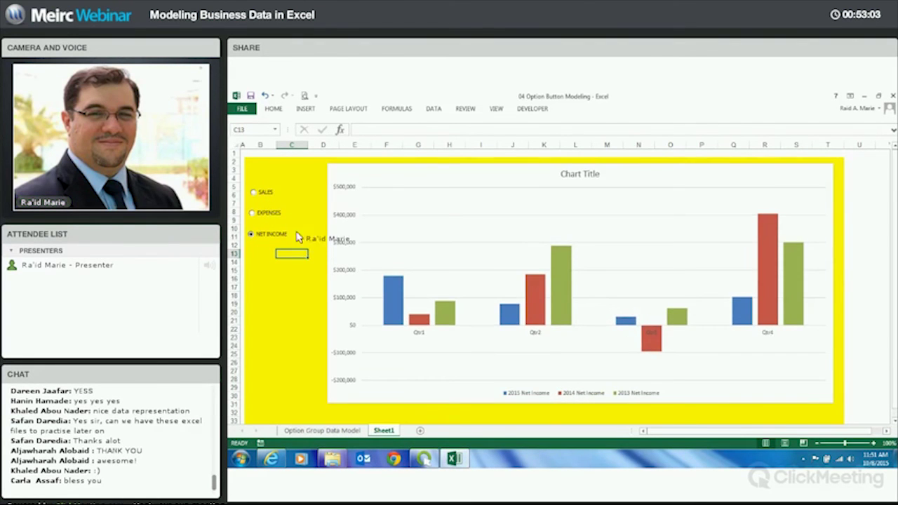
# Check the chart on Sheet1 once more by switching between the EXPENSES, NET INCOME and SALES option buttons.
pyautogui.click(271, 213)
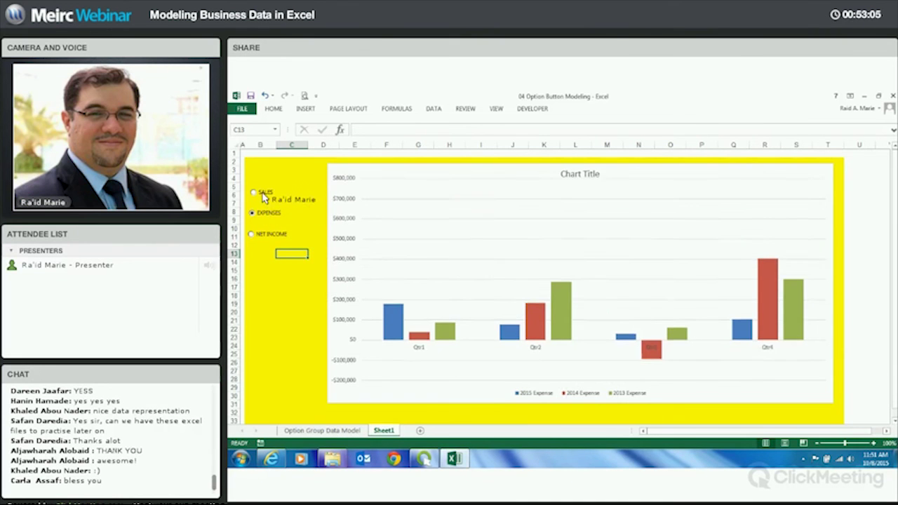
pyautogui.click(267, 237)
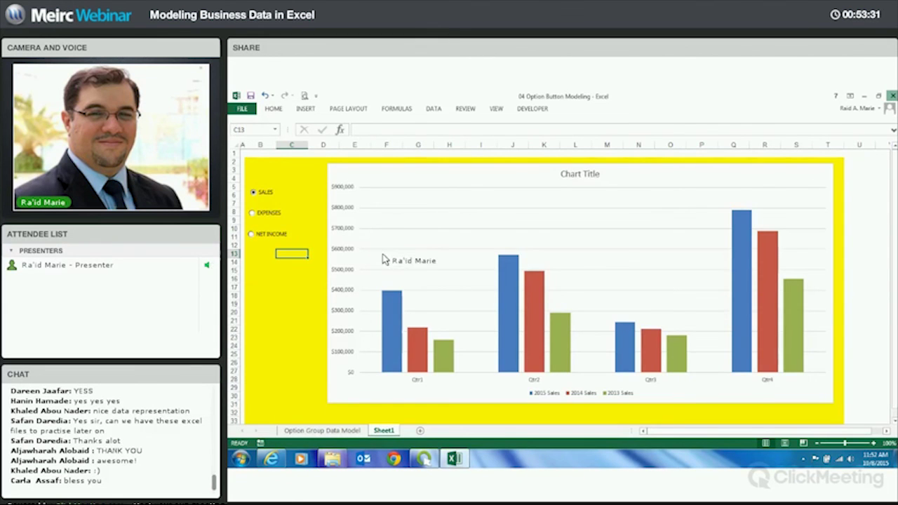
# Close the 04 Option Button Modeling workbook and open 05 Scenario Manager from the webinar folder.
pyautogui.hotkey('alt', 'F4')
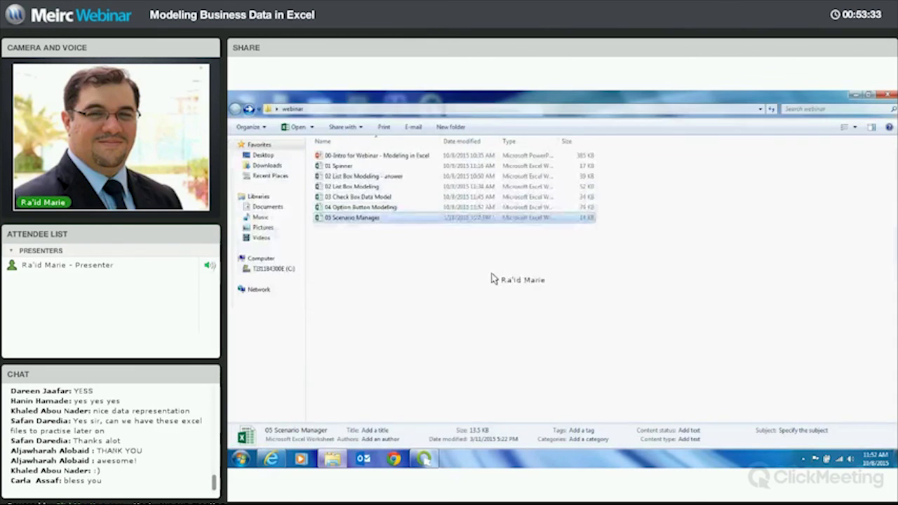
pyautogui.press('Return')
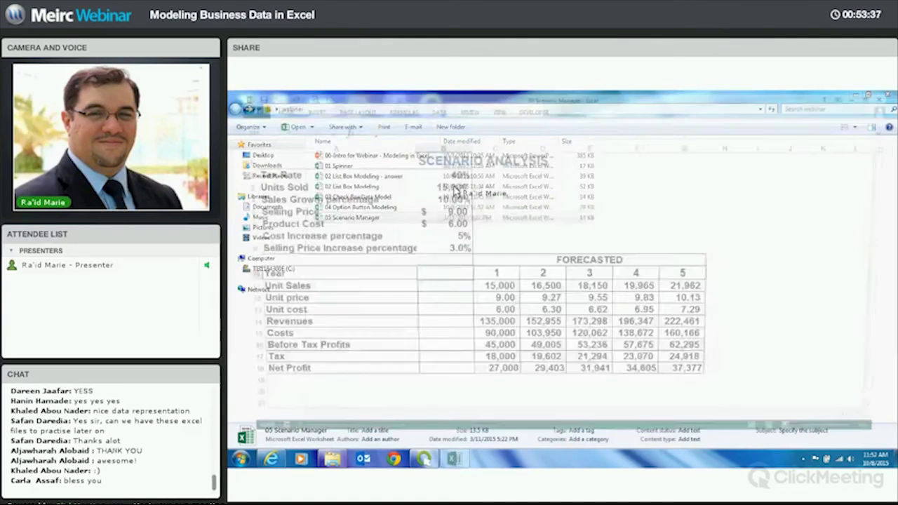
# Examine the assumptions in column B and the five-year forecast in C11:G18 of the Original Model sheet, including revenues through net profit.
pyautogui.moveTo(436, 173); pyautogui.dragTo(436, 237)
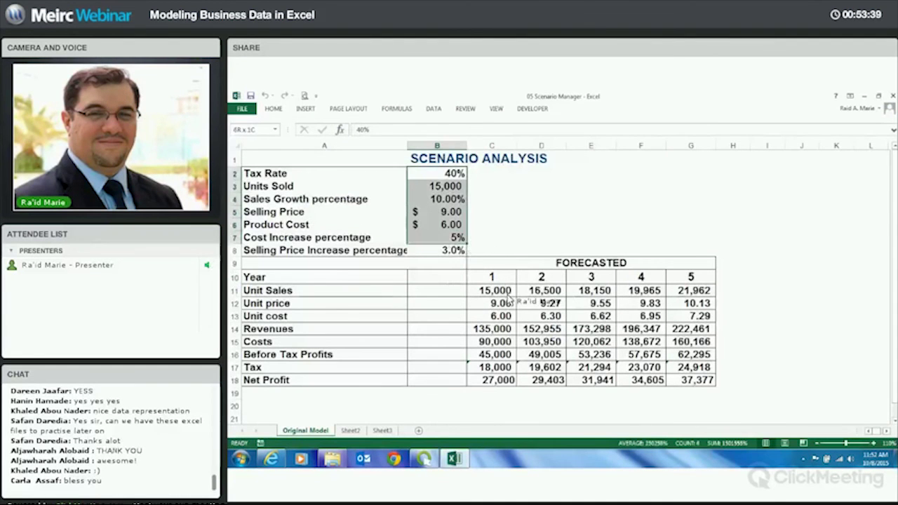
pyautogui.press('Down')
pyautogui.press('Down')
pyautogui.press('Down')
pyautogui.press('Down')
pyautogui.moveTo(491, 290); pyautogui.dragTo(690, 379)
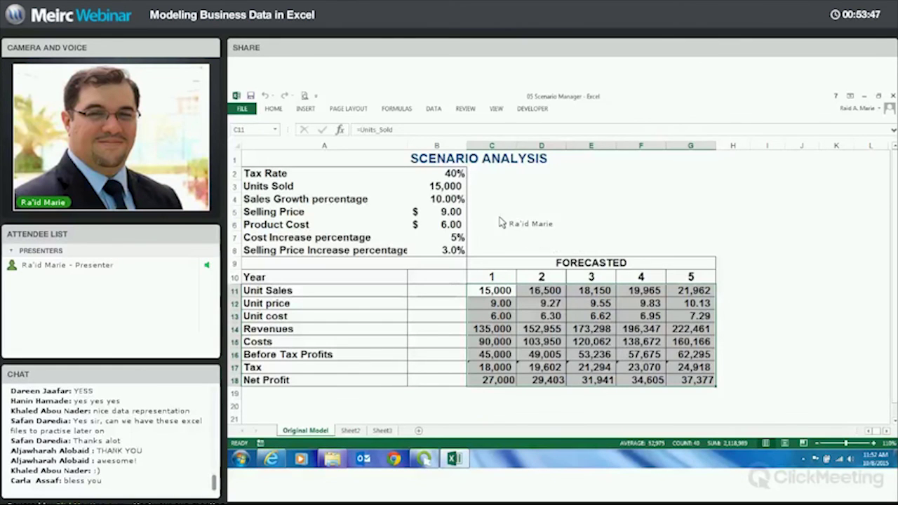
pyautogui.click(477, 175)
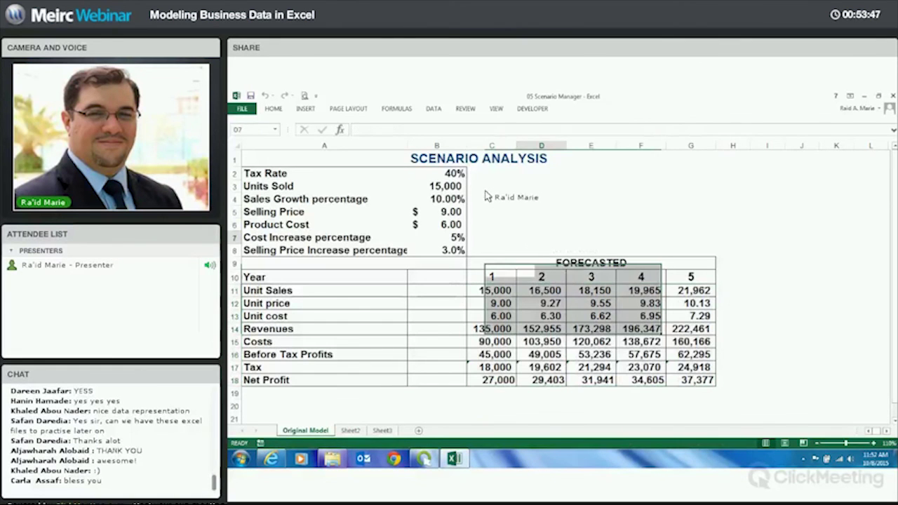
pyautogui.click(447, 202)
pyautogui.press('Down')
pyautogui.press('Down')
pyautogui.press('Down')
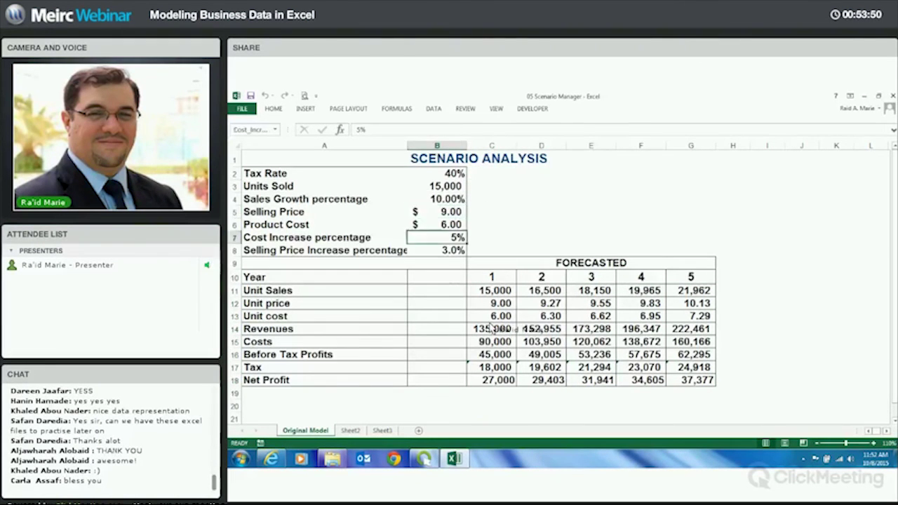
pyautogui.click(496, 328)
pyautogui.moveTo(495, 329); pyautogui.dragTo(667, 383)
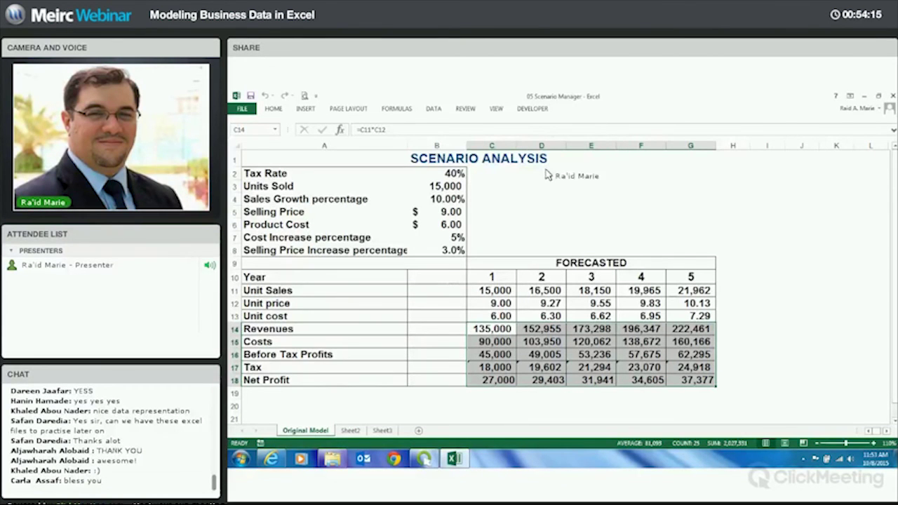
# Examine the individual assumption cells in B2:B8 that drive the forecast, including Units Sold, Product Cost and the growth percentages.
pyautogui.click(490, 180)
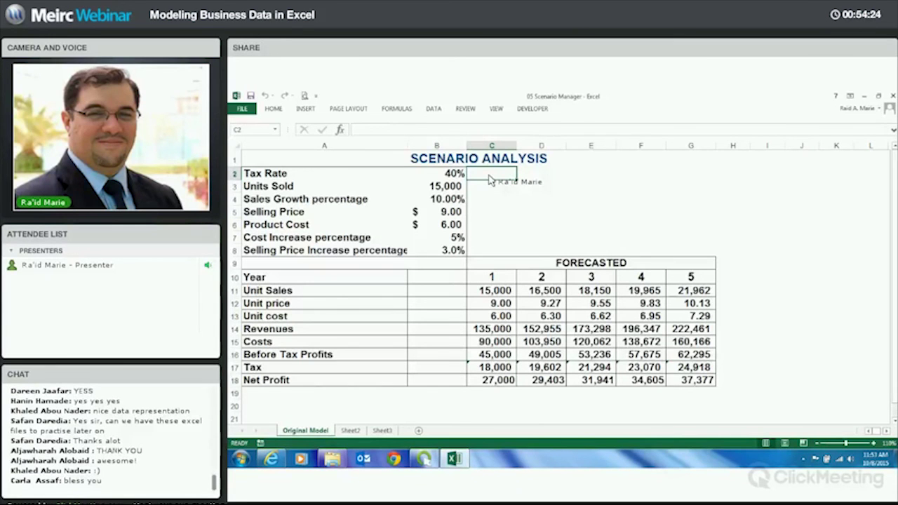
pyautogui.click(454, 200)
pyautogui.press('Down')
pyautogui.press('Down')
pyautogui.press('Down')
pyautogui.press('Down')
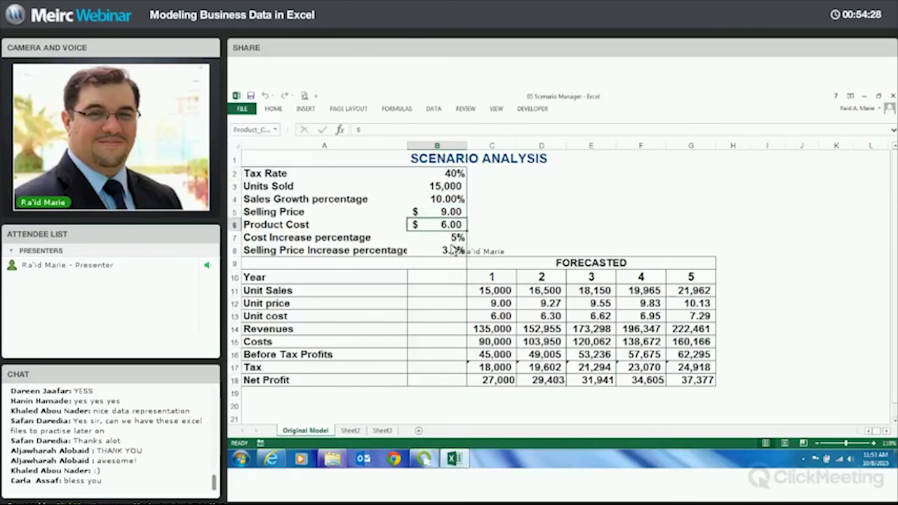
pyautogui.moveTo(449, 173); pyautogui.dragTo(461, 250)
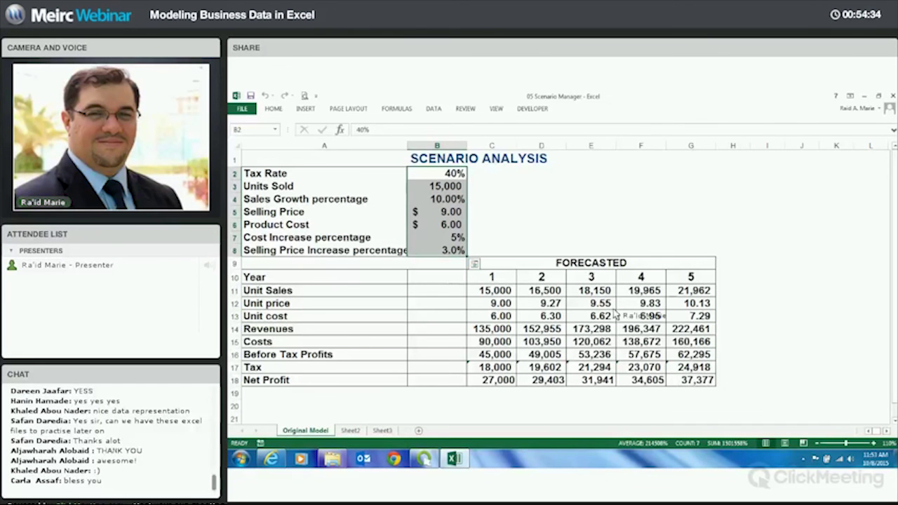
pyautogui.click(558, 237)
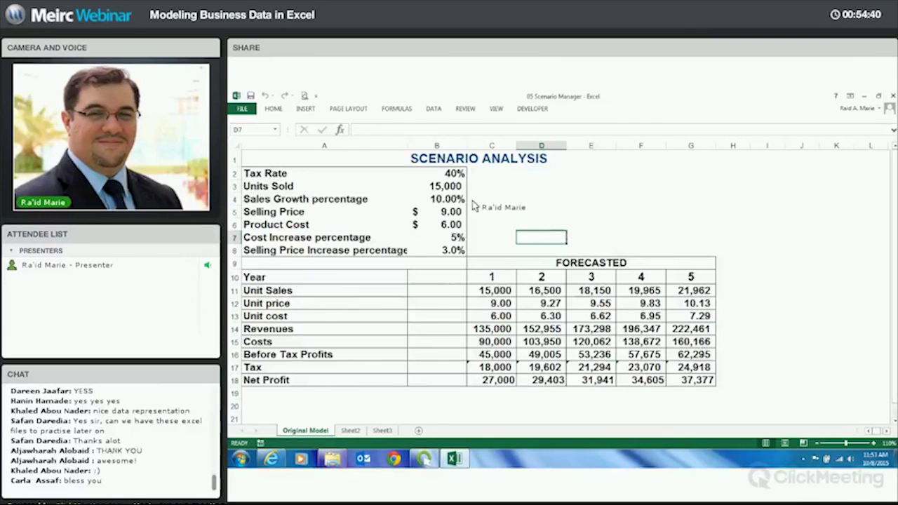
pyautogui.click(455, 188)
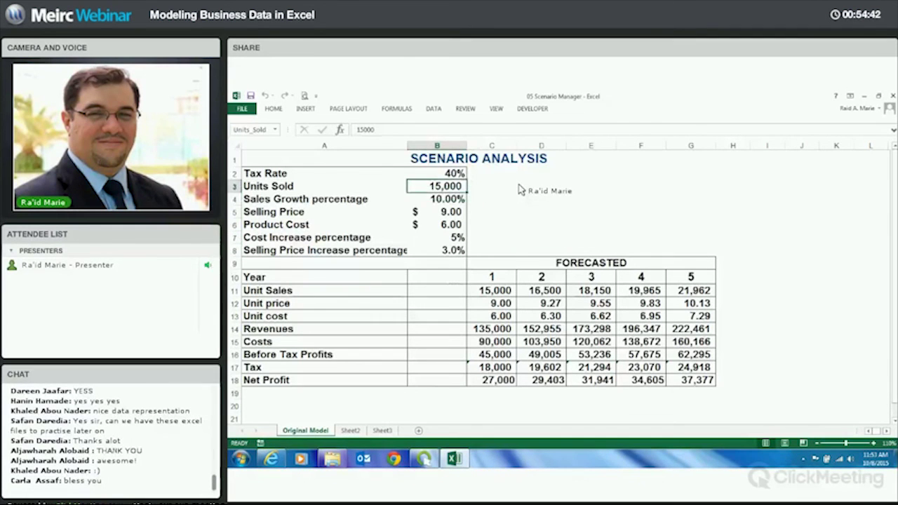
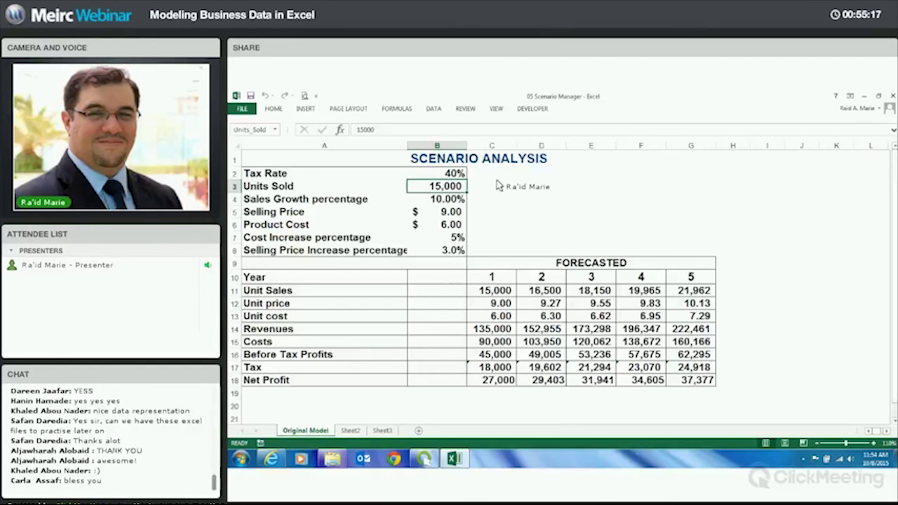
# Start a new what-if scenario named BEST CASE in the Scenario Manager.
pyautogui.click(515, 171)
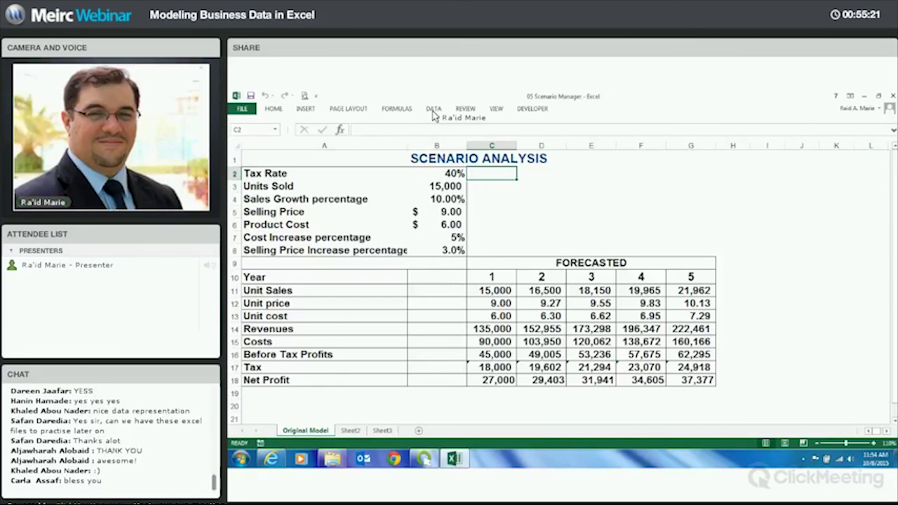
pyautogui.click(691, 145)
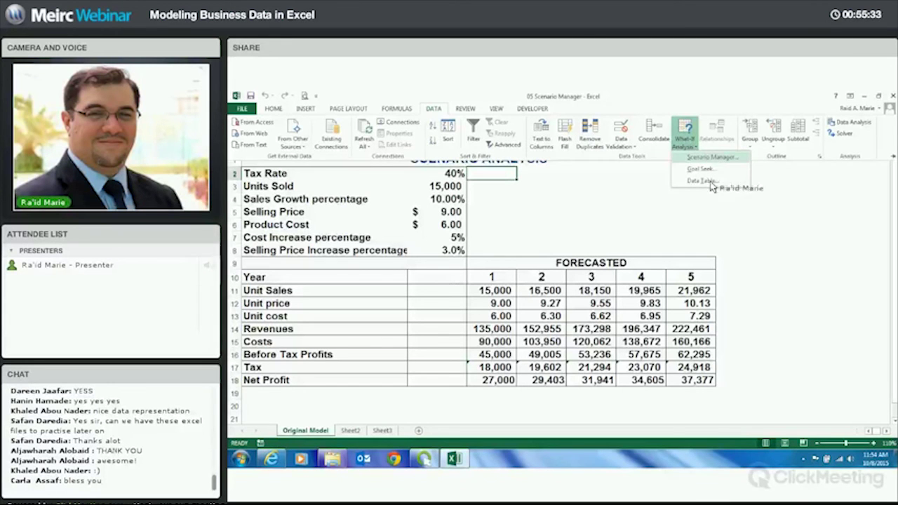
pyautogui.press('Return')
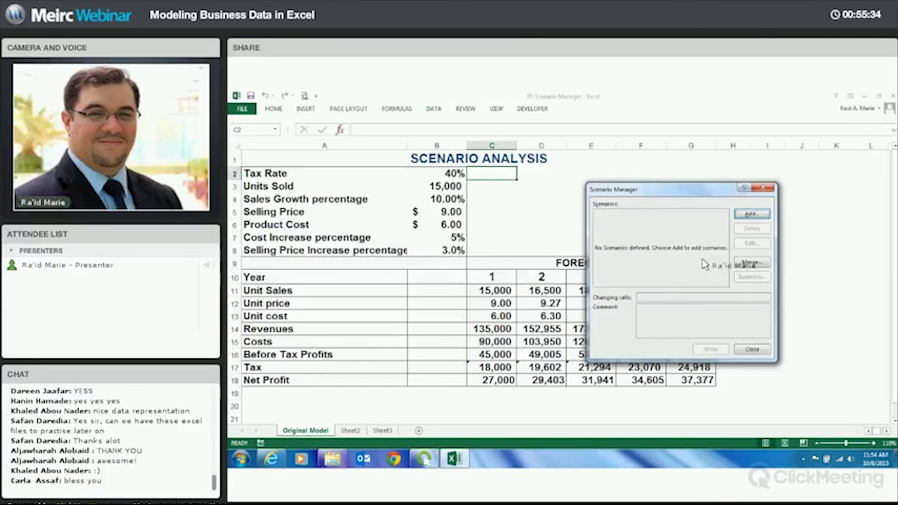
pyautogui.click(747, 215)
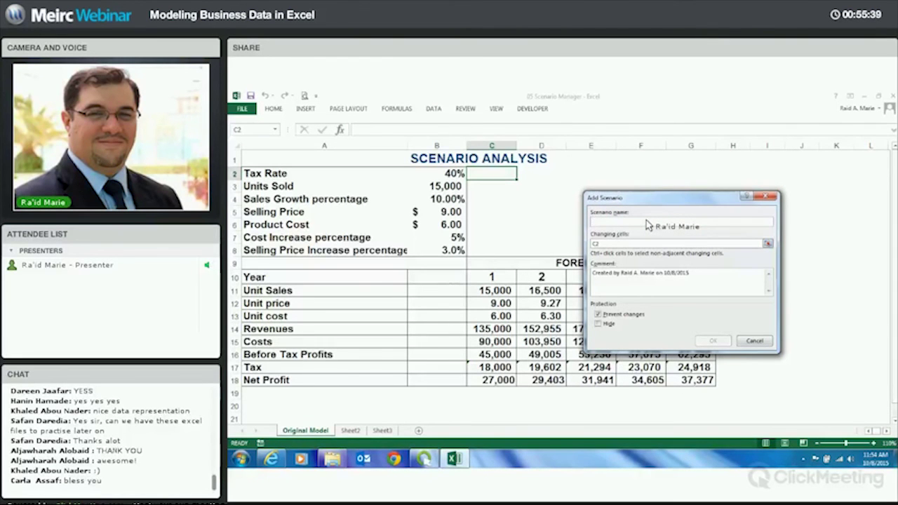
pyautogui.write('BeST CASE')
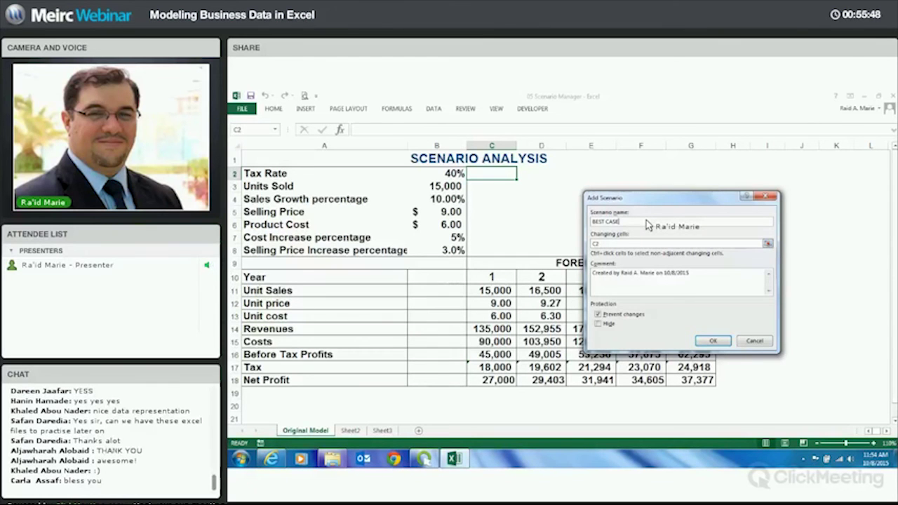
pyautogui.click(607, 245)
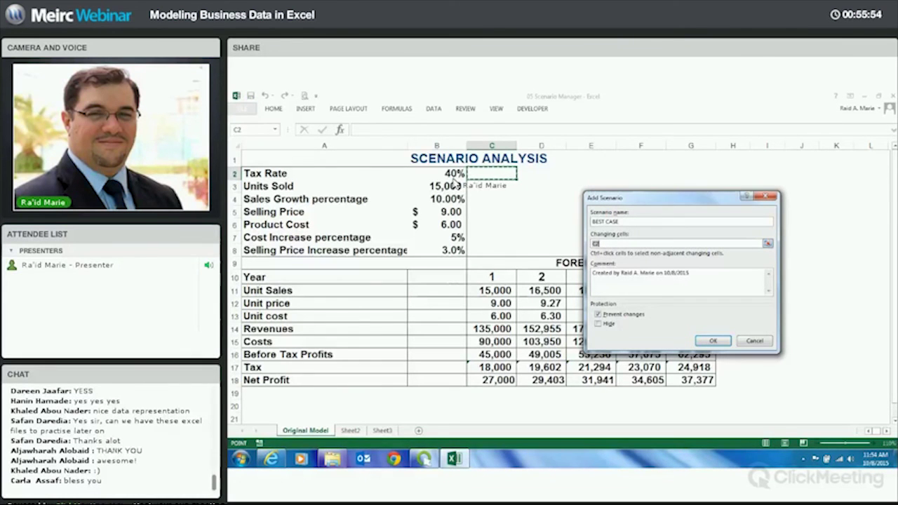
# Try B2:B8 and the non-adjacent cells B3, B6 and B8 as the changing cells of BEST CASE.
pyautogui.moveTo(455, 173); pyautogui.dragTo(466, 249)
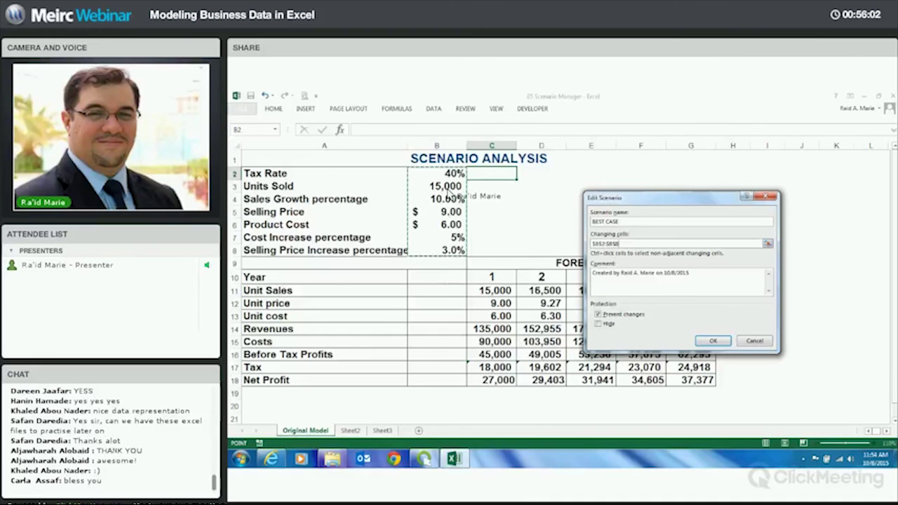
pyautogui.keyDown('ctrl'); pyautogui.click(449, 225); pyautogui.keyUp('ctrl')
pyautogui.keyDown('ctrl'); pyautogui.click(452, 250); pyautogui.keyUp('ctrl')
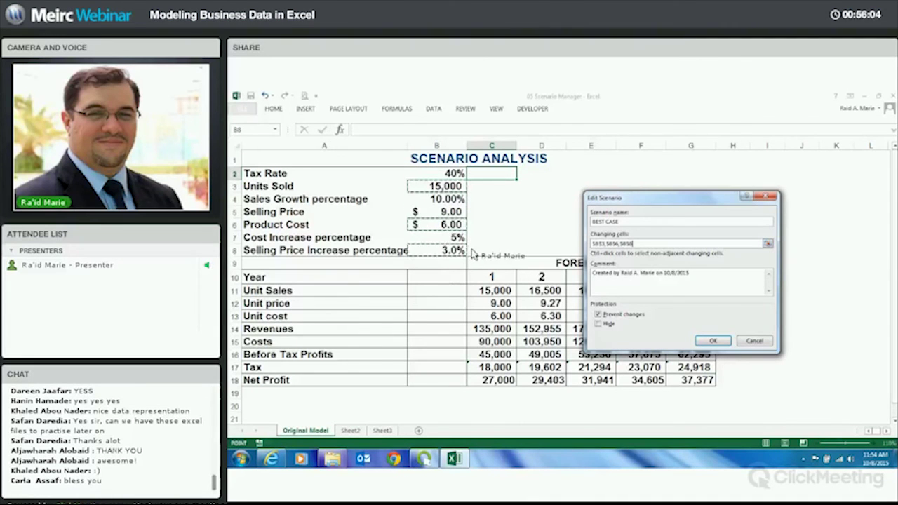
# Set the changing cells of the BEST CASE scenario to B3:B5 and accept the scenario definition.
pyautogui.moveTo(438, 186); pyautogui.dragTo(438, 211)
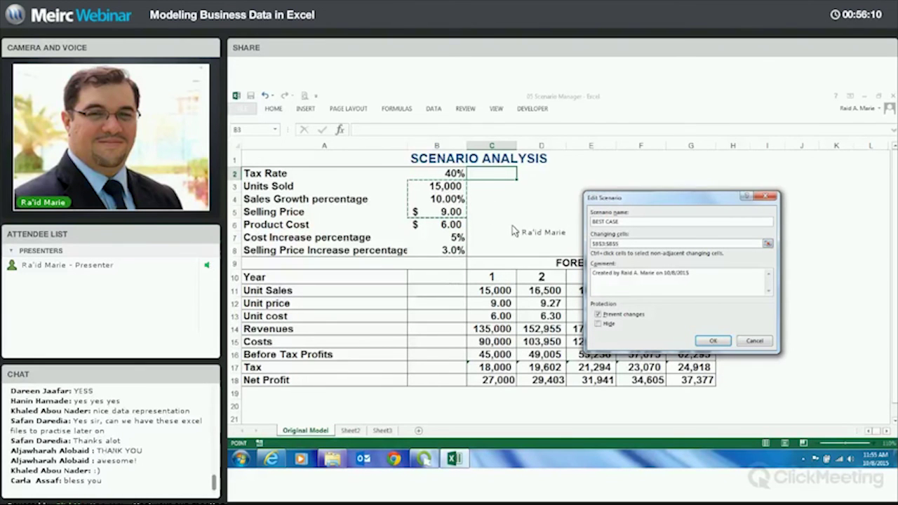
pyautogui.click(643, 314)
pyautogui.press('Return')
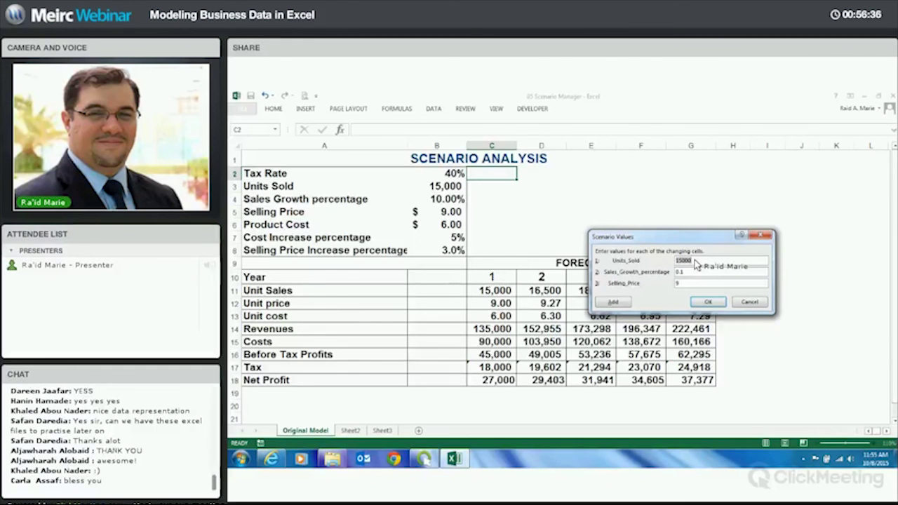
# Give BEST CASE the values Units_Sold 20000, Sales_Growth_percentage 0.12 and Selling_Price 11, and go on to adding another scenario.
pyautogui.write('20000')
pyautogui.press('Tab')
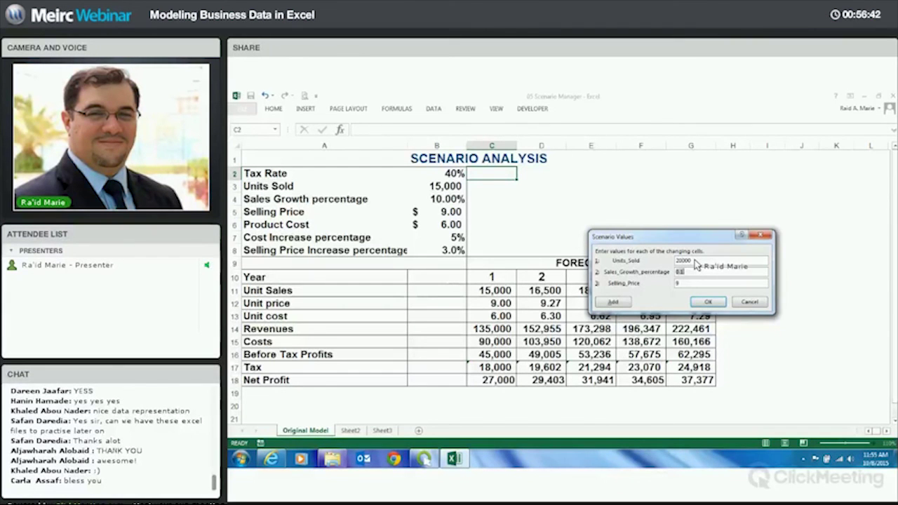
pyautogui.write('0.1')
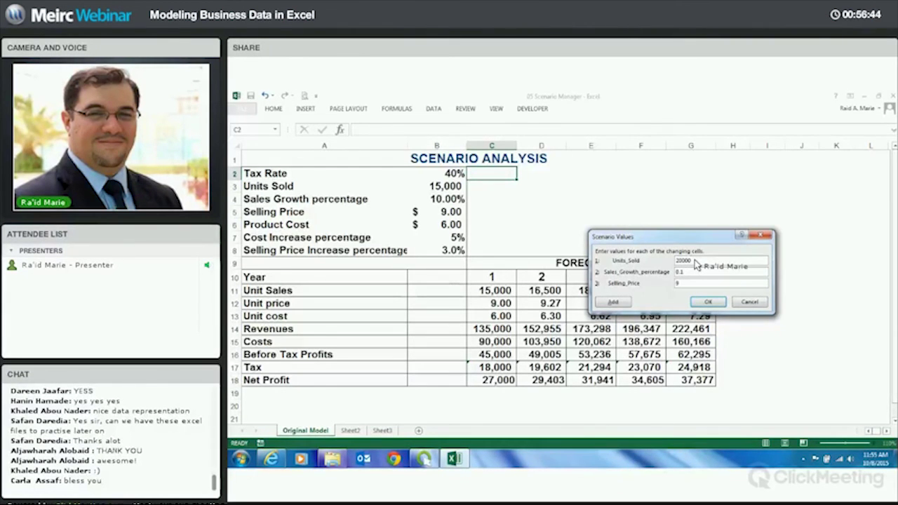
pyautogui.write('2')
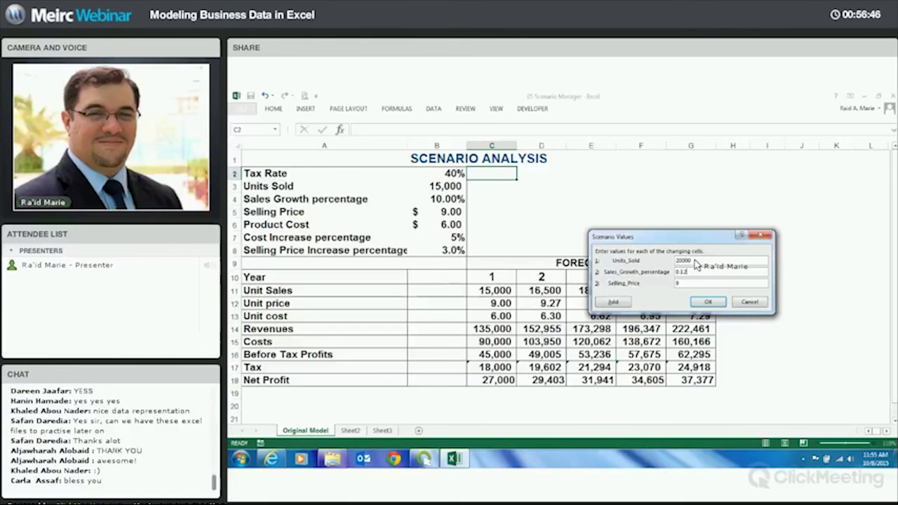
pyautogui.write('11')
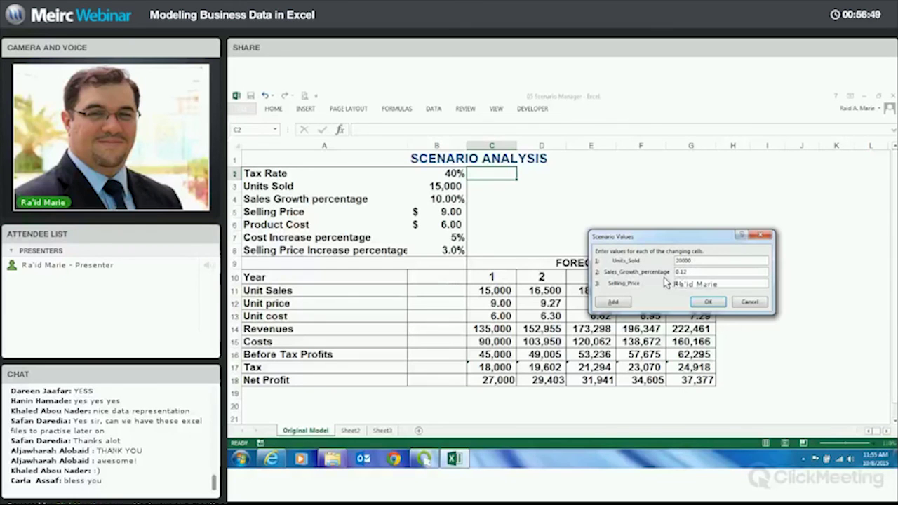
pyautogui.click(614, 302)
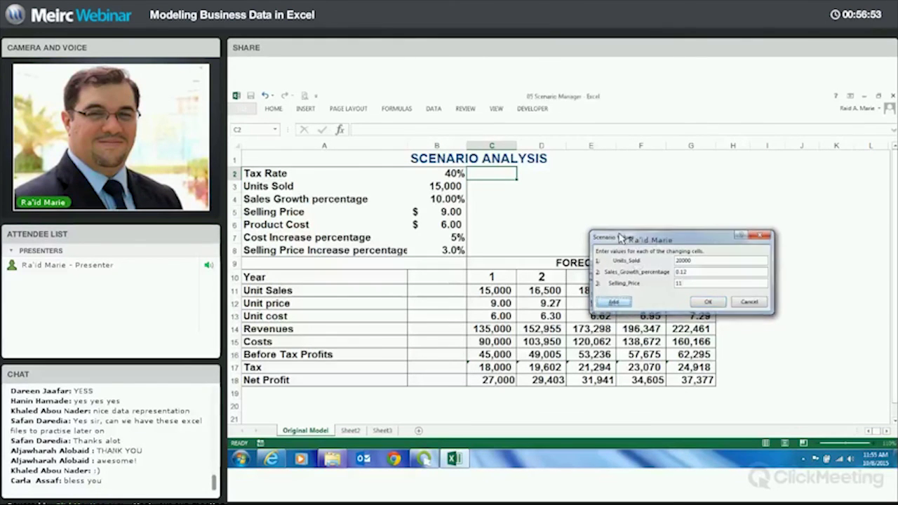
# Create the WORST CASE scenario on changing cells B3:B5 with Units_Sold 11000, Sales_Growth_percentage 0.05 and Selling_Price 8.
pyautogui.write('WORST CASE')
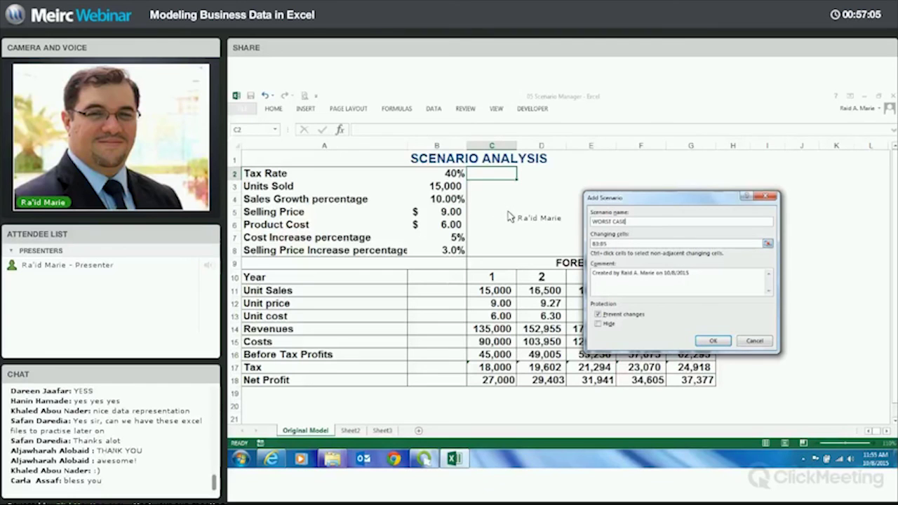
pyautogui.press('Tab')
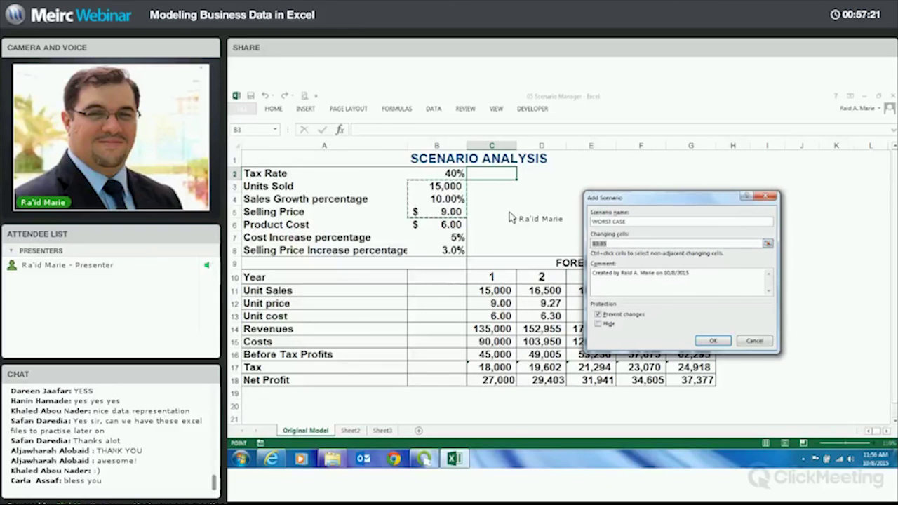
pyautogui.click(712, 340)
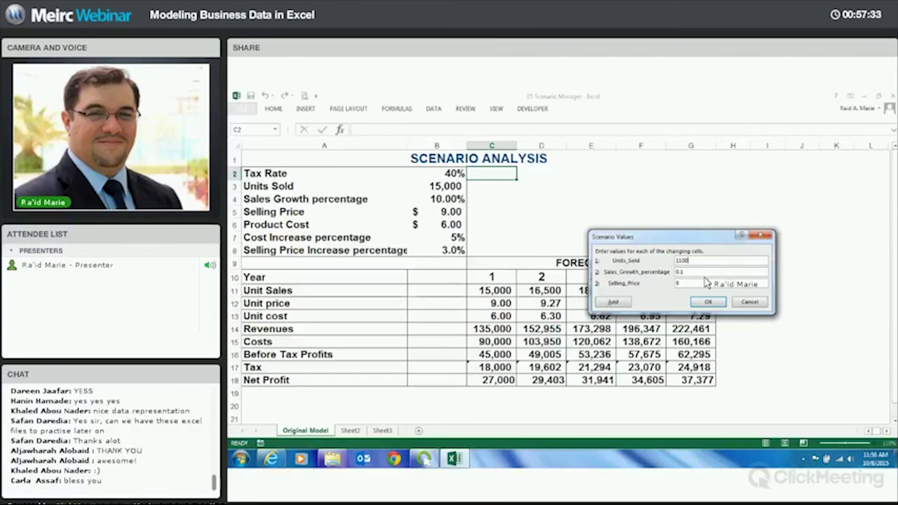
pyautogui.press('Tab')
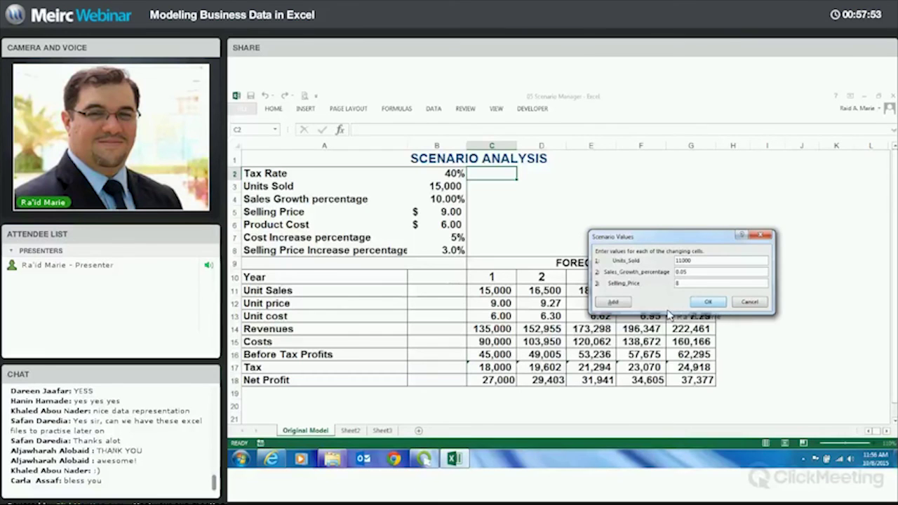
pyautogui.press('Return')
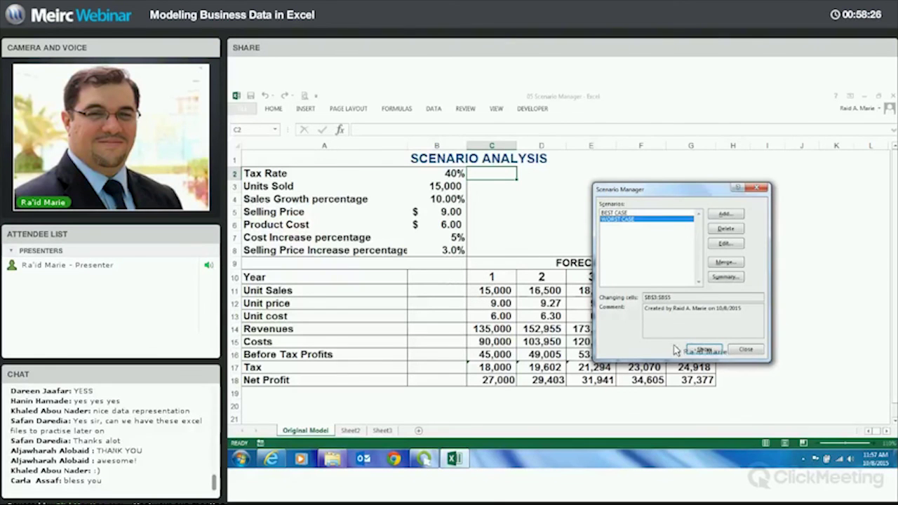
# Create a scenario summary report with the five yearly net profits in C18:G18 as result cells.
pyautogui.click(725, 279)
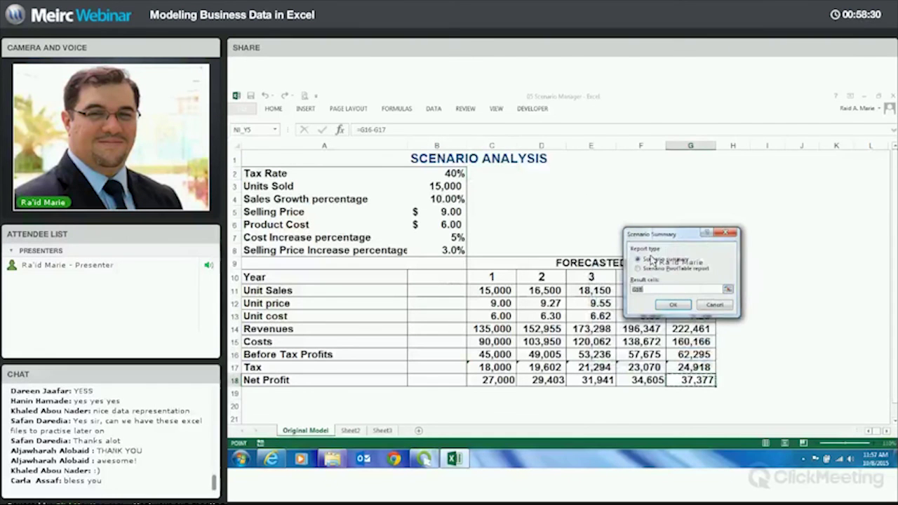
pyautogui.moveTo(656, 240); pyautogui.dragTo(588, 154)
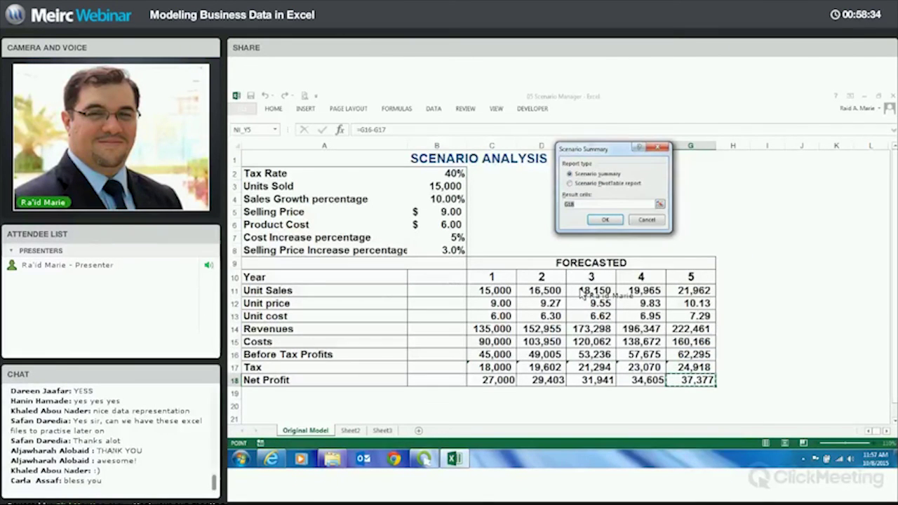
pyautogui.moveTo(504, 381); pyautogui.dragTo(696, 386)
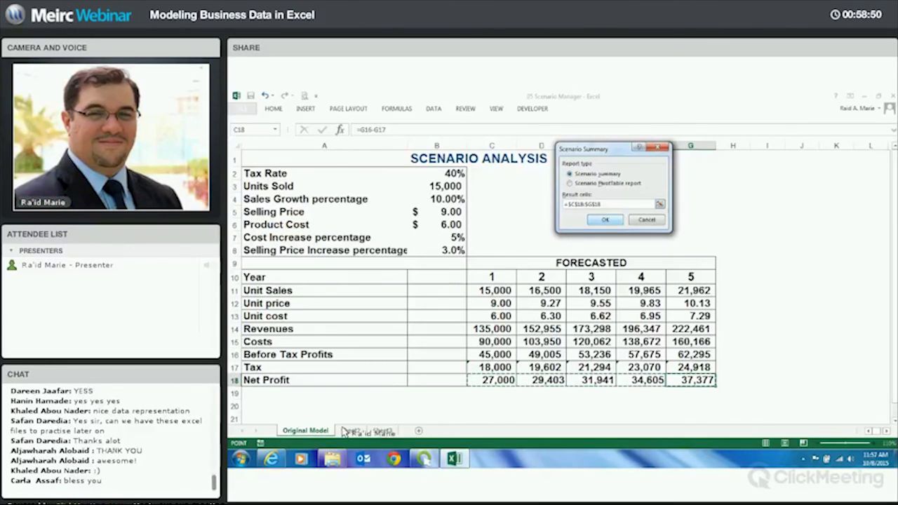
pyautogui.press('Return')
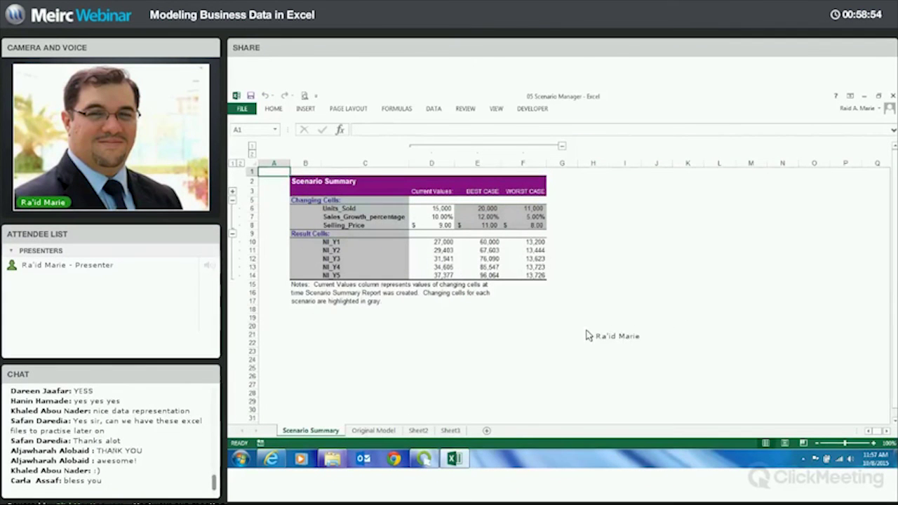
# Examine the Current Values, BEST CASE and WORST CASE columns and their changing cells in the scenario summary.
pyautogui.scroll(1, 547, 258)
pyautogui.scroll(2, 548, 258)
pyautogui.click(553, 214)
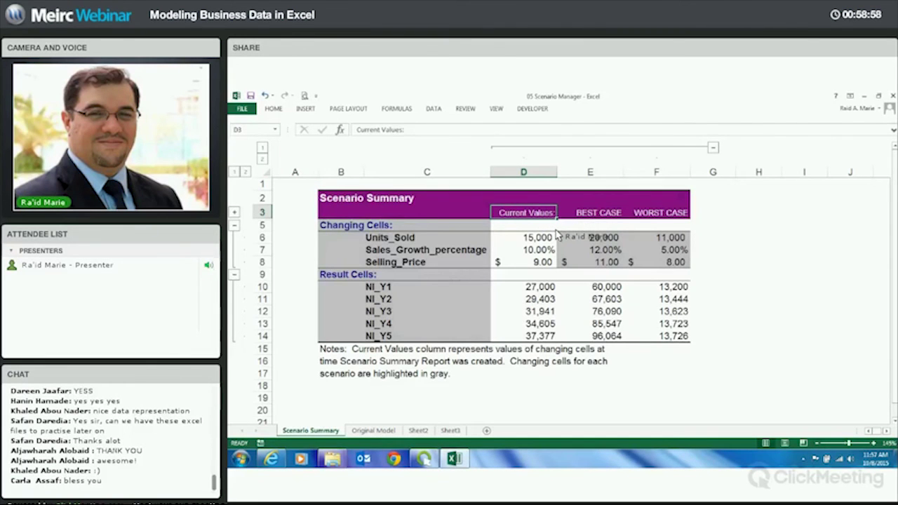
pyautogui.click(595, 214)
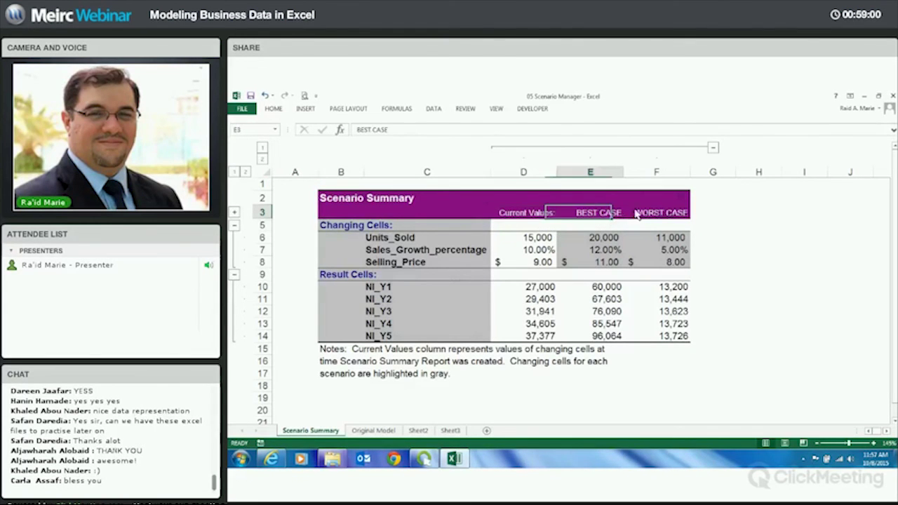
pyautogui.click(650, 215)
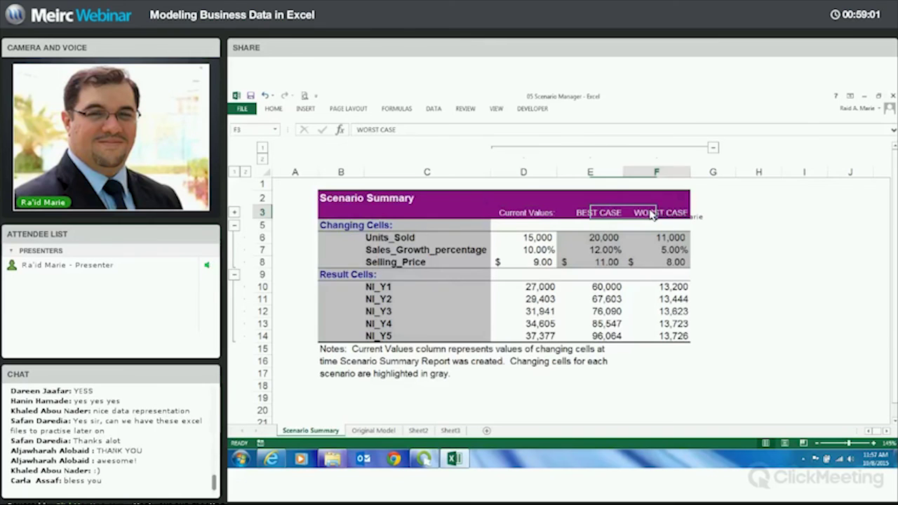
pyautogui.click(607, 242)
pyautogui.click(663, 262)
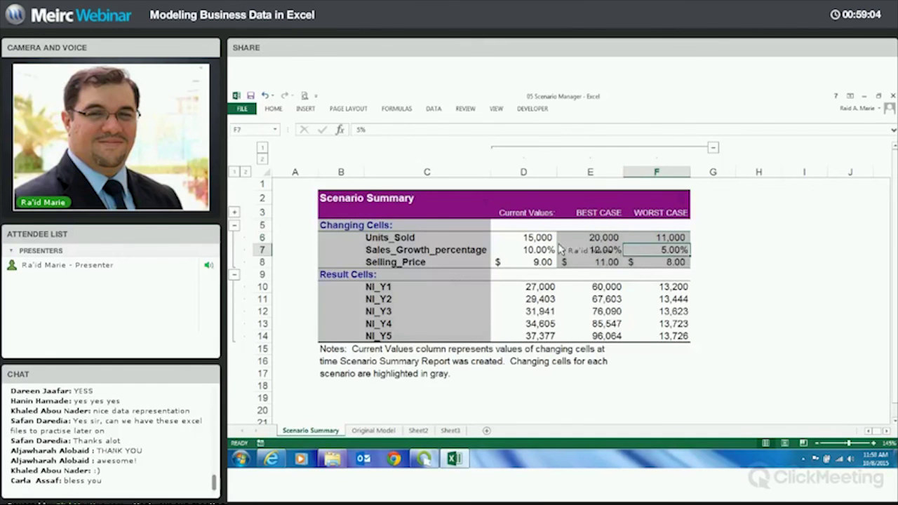
pyautogui.press('Up')
pyautogui.press('Up')
pyautogui.press('Left')
pyautogui.press('Left')
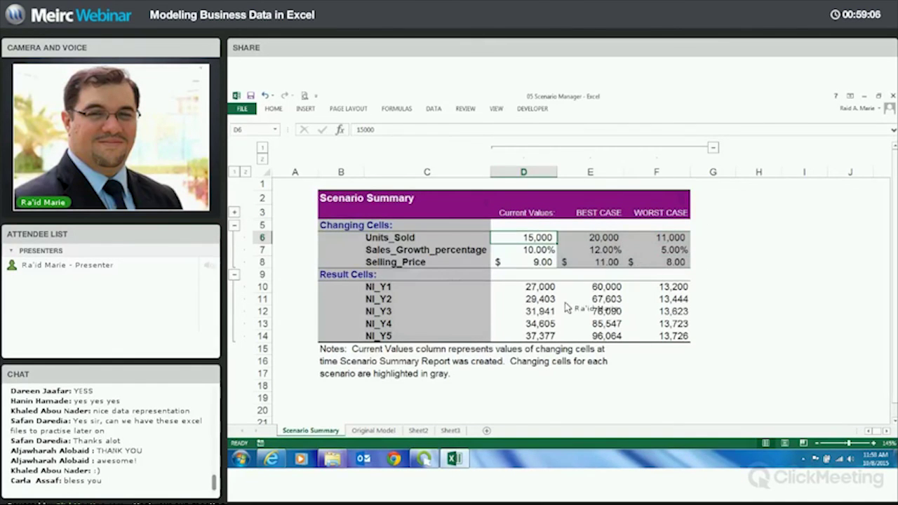
# Examine the NI_Y1 results across the scenarios and the WORST CASE results for NI_Y1 to NI_Y5.
pyautogui.click(427, 289)
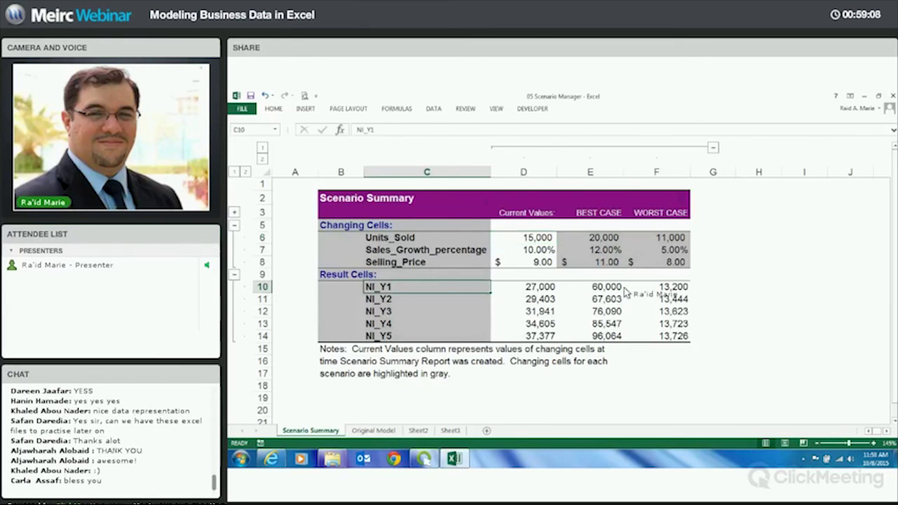
pyautogui.click(600, 289)
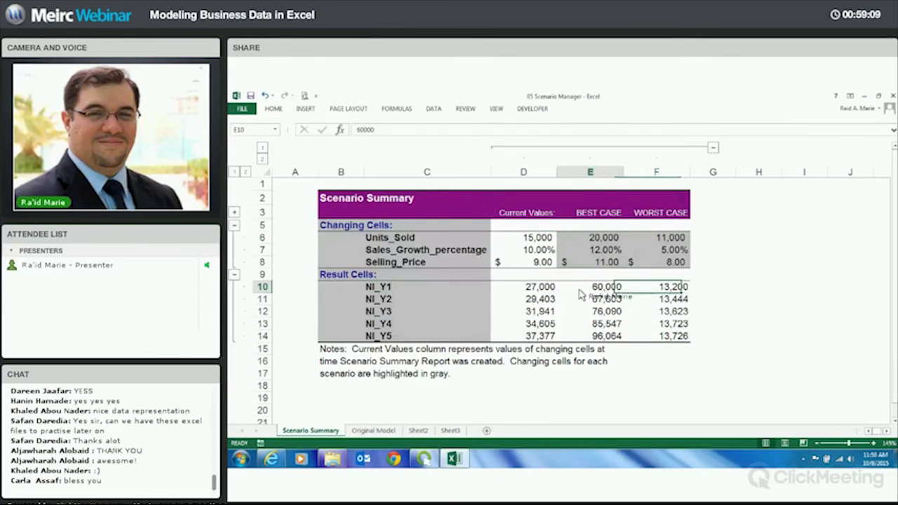
pyautogui.press('Left')
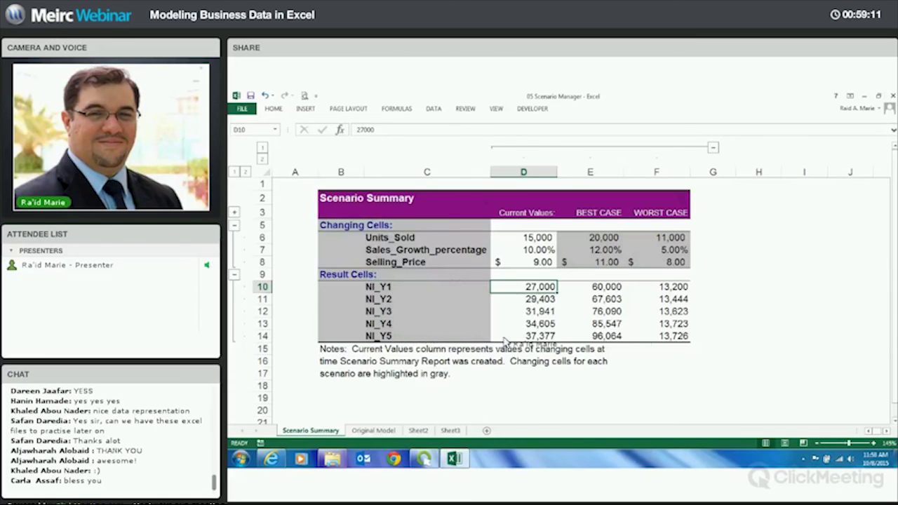
pyautogui.press('Right')
pyautogui.press('Right')
pyautogui.hotkey('shift', 'Down')
pyautogui.hotkey('shift', 'Down')
pyautogui.hotkey('shift', 'Down')
pyautogui.hotkey('shift', 'Down')
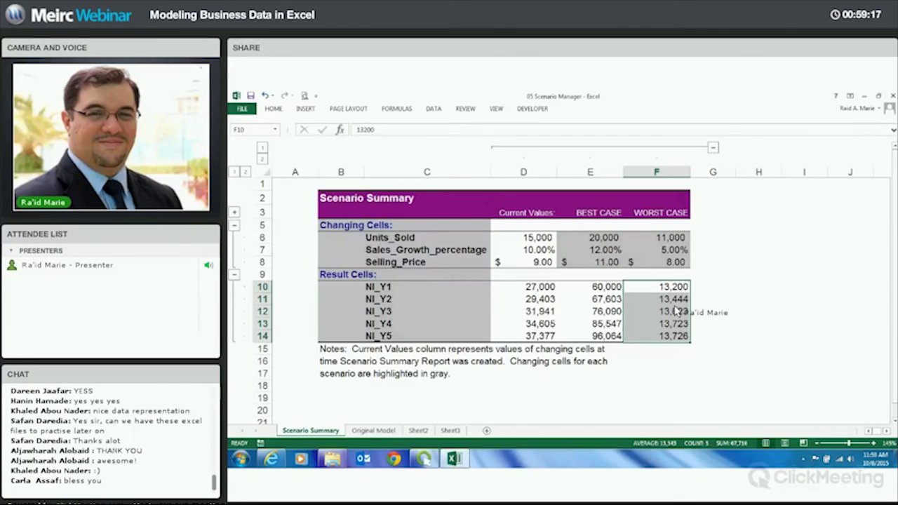
pyautogui.hotkey('shift', 'Up')
pyautogui.hotkey('shift', 'Up')
pyautogui.hotkey('shift', 'Up')
pyautogui.hotkey('shift', 'Up')
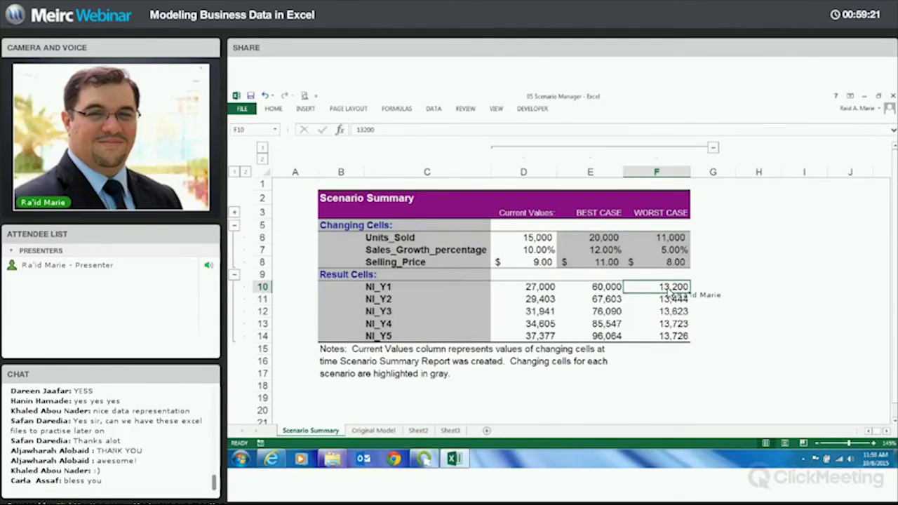
# Compare first-year net income of BEST CASE and WORST CASE and follow WORST CASE through to year 5.
pyautogui.click(612, 290)
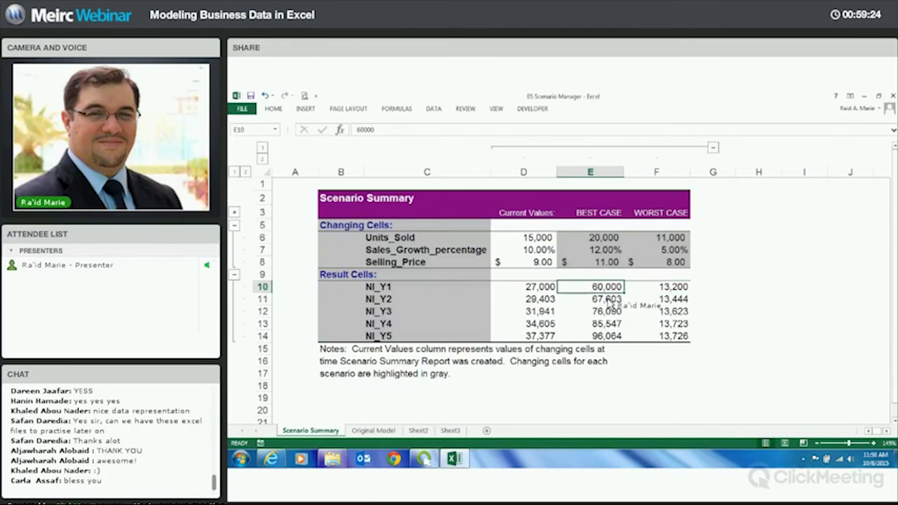
pyautogui.click(662, 294)
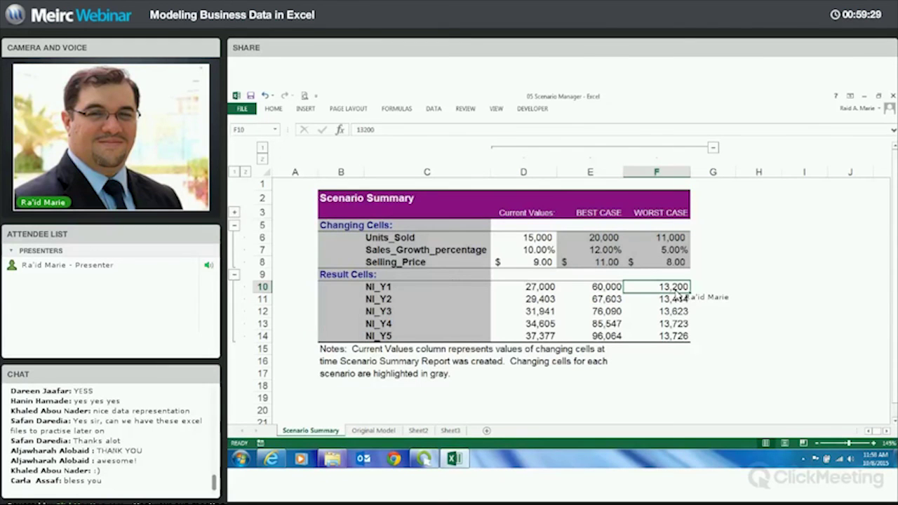
pyautogui.press('Down')
pyautogui.press('Down')
pyautogui.press('Down')
pyautogui.press('Down')
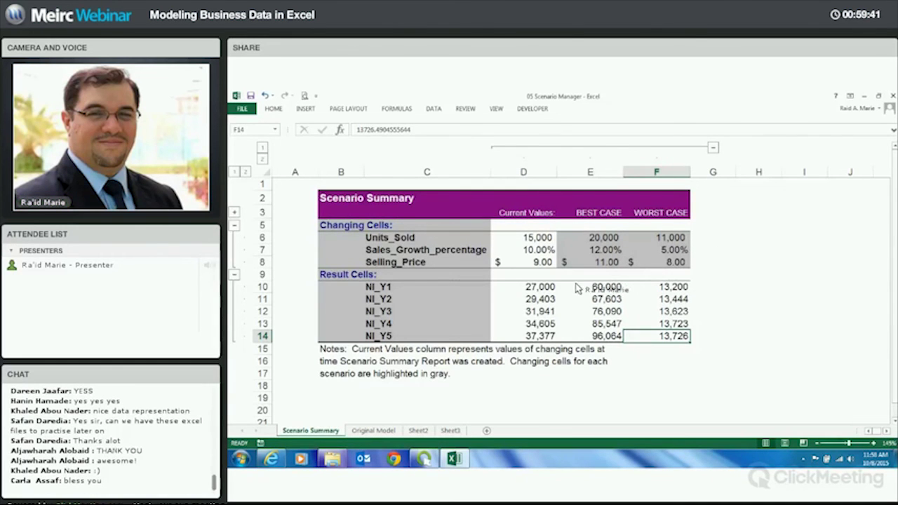
pyautogui.click(627, 287)
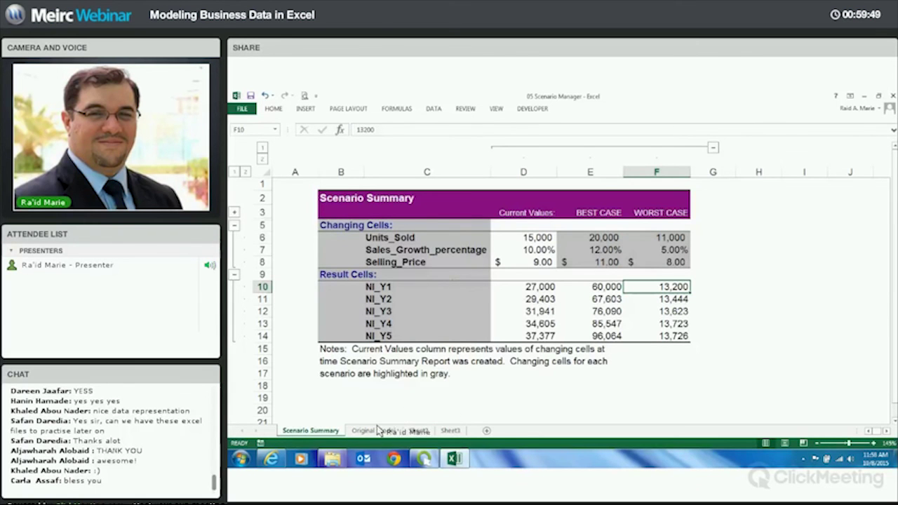
# Set Units Sold to 1600 on the Original Model sheet and return to the Scenario Summary sheet to check the report.
pyautogui.click(456, 186)
pyautogui.write('1600')
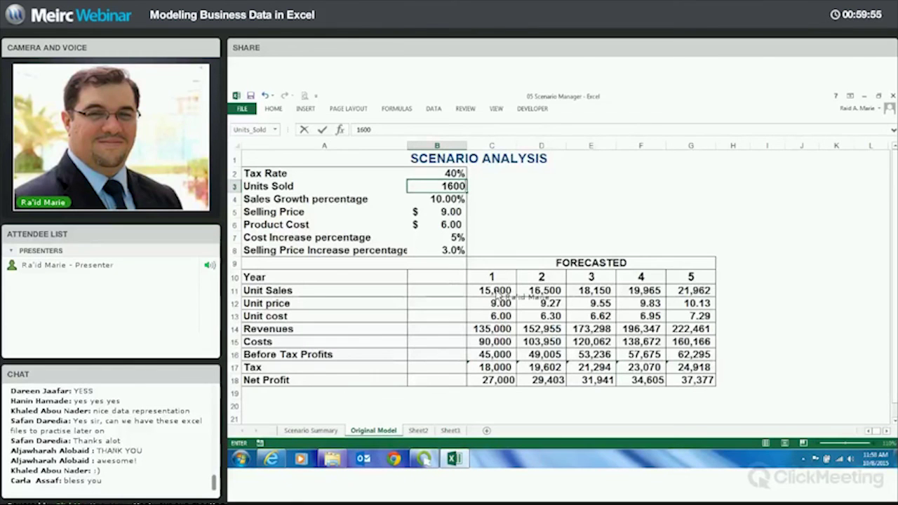
pyautogui.press('Return')
pyautogui.hotkey('ctrl', 'pageup')
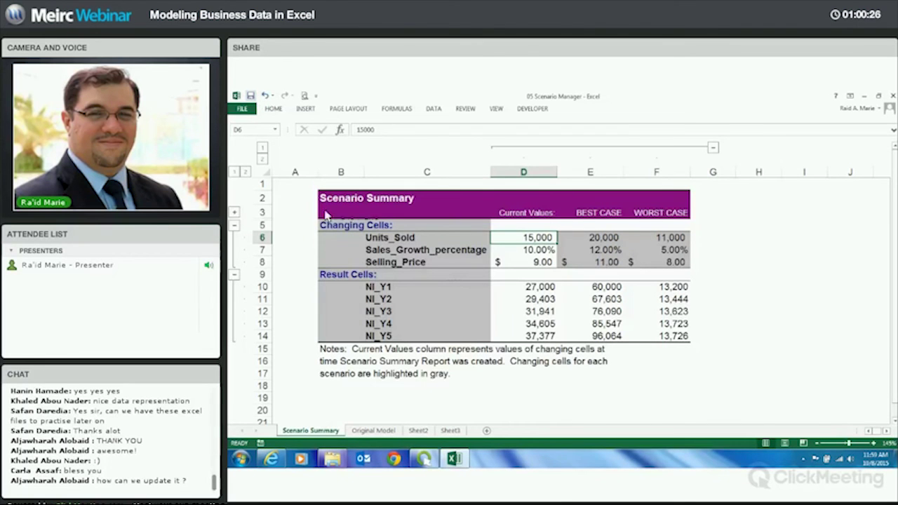
# Switch to the ClickMeeting window, read the latest chat questions, and go back to the current values in the scenario summary.
pyautogui.click(432, 459)
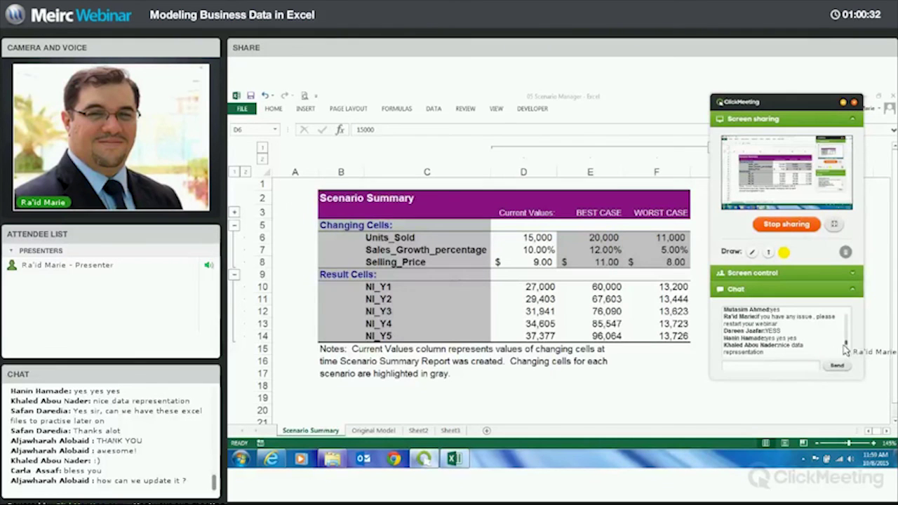
pyautogui.scroll(-5, 847, 356)
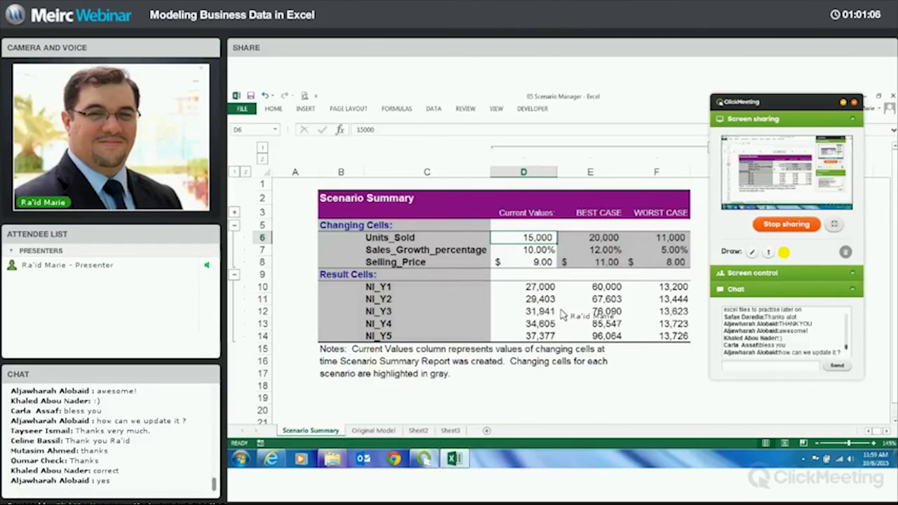
pyautogui.press('Tab')
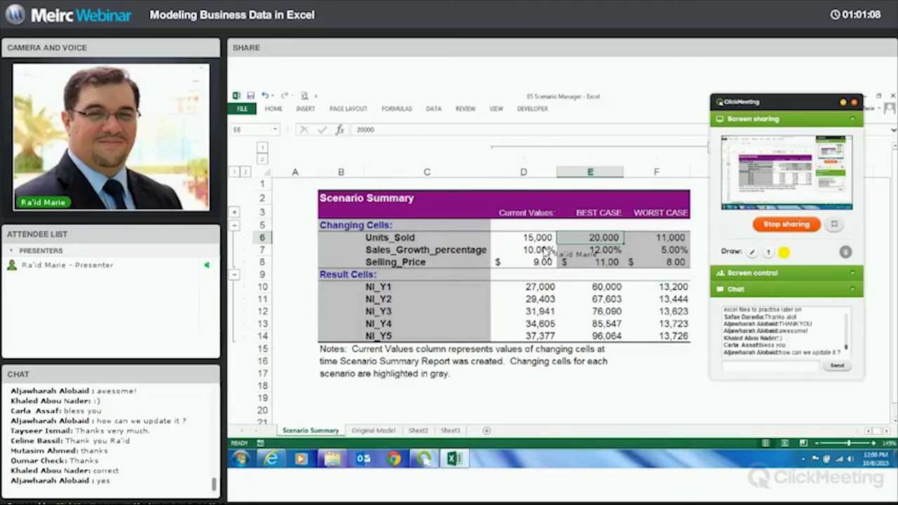
pyautogui.click(544, 251)
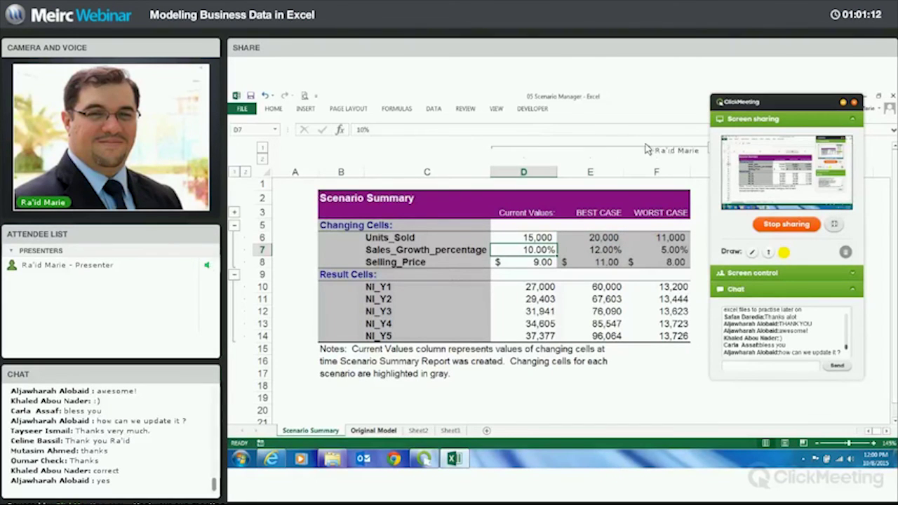
# Edit the WORST CASE scenario, keeping changing cells B3:B5 and setting Units_Sold to 8000 and Sales_Growth_percentage to 3%.
pyautogui.click(684, 137)
pyautogui.click(709, 157)
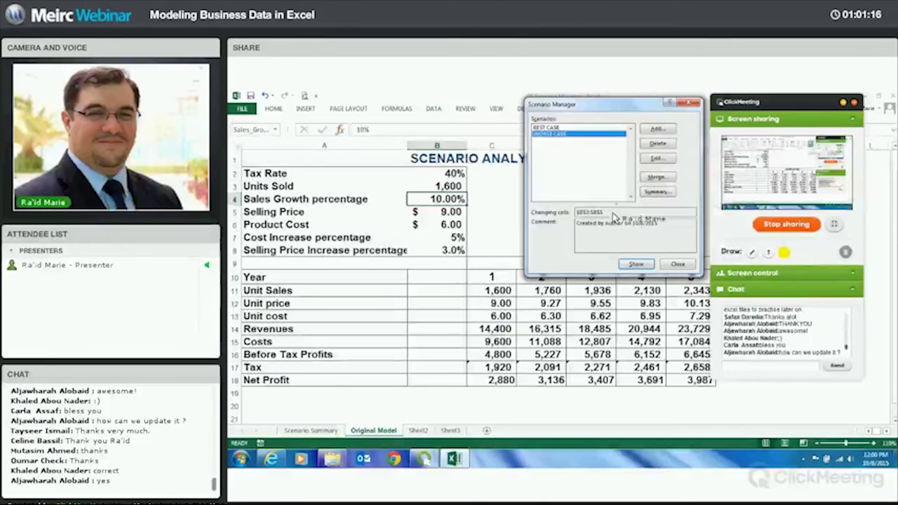
pyautogui.click(656, 161)
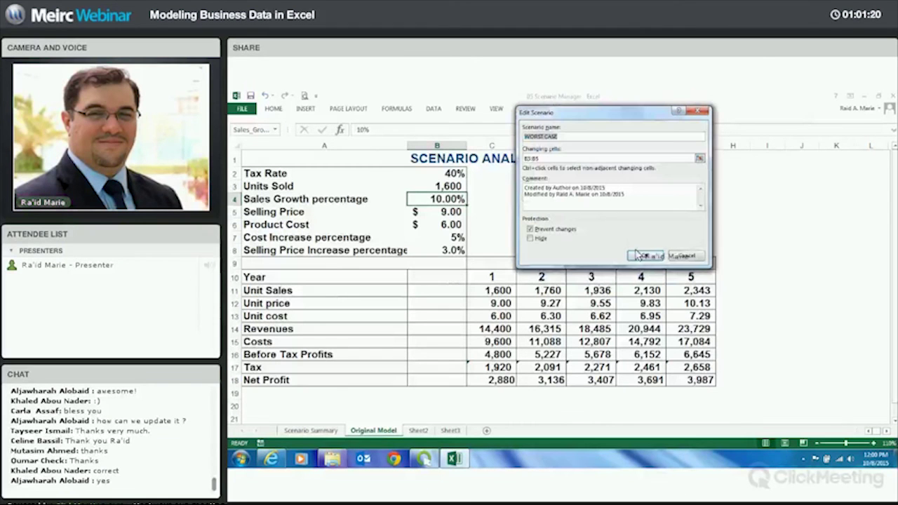
pyautogui.press('Tab')
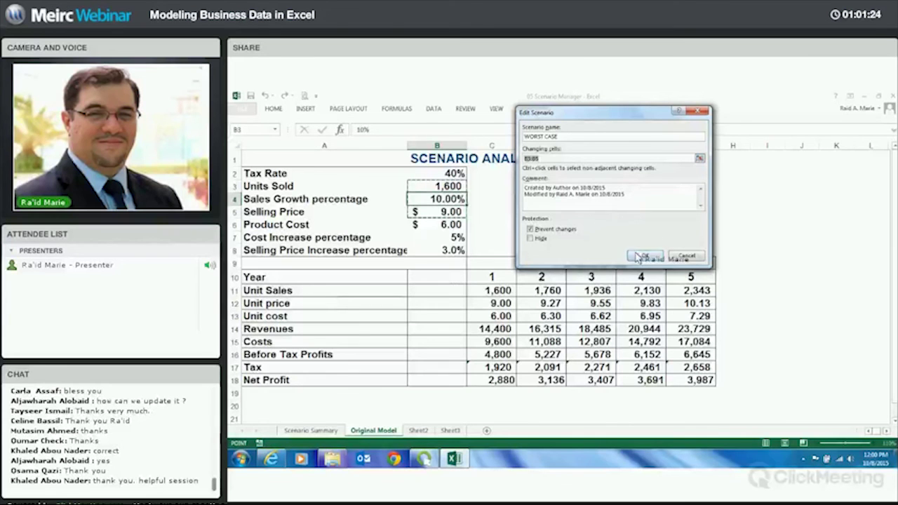
pyautogui.press('Return')
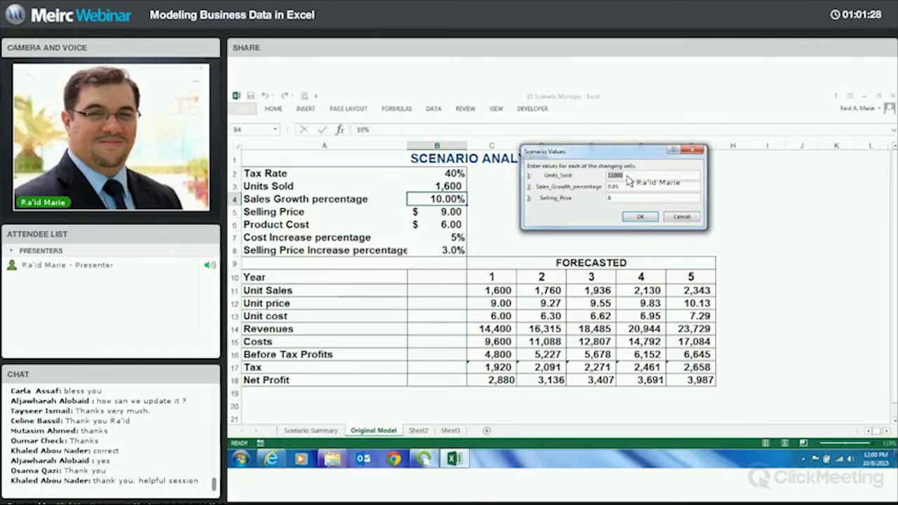
# Create a second scenario summary report with C18:G18 as the result cells.
pyautogui.write('8:G18')
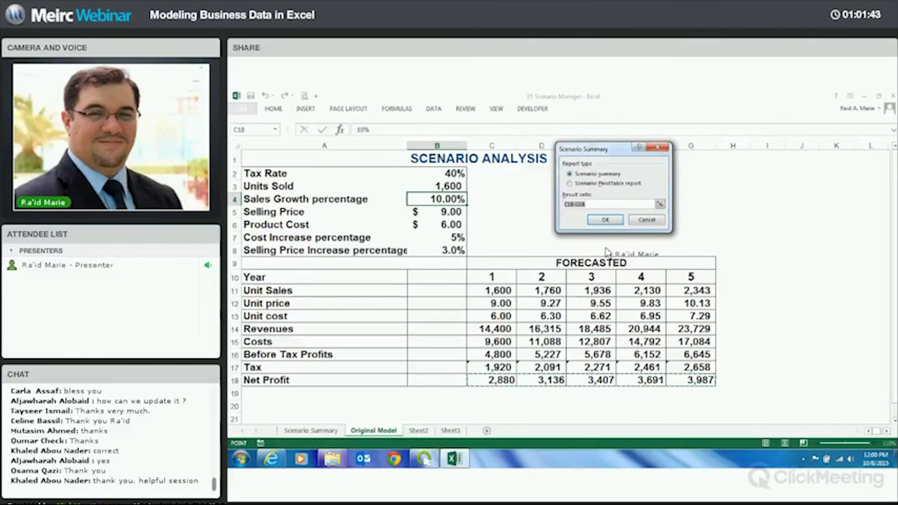
pyautogui.click(603, 221)
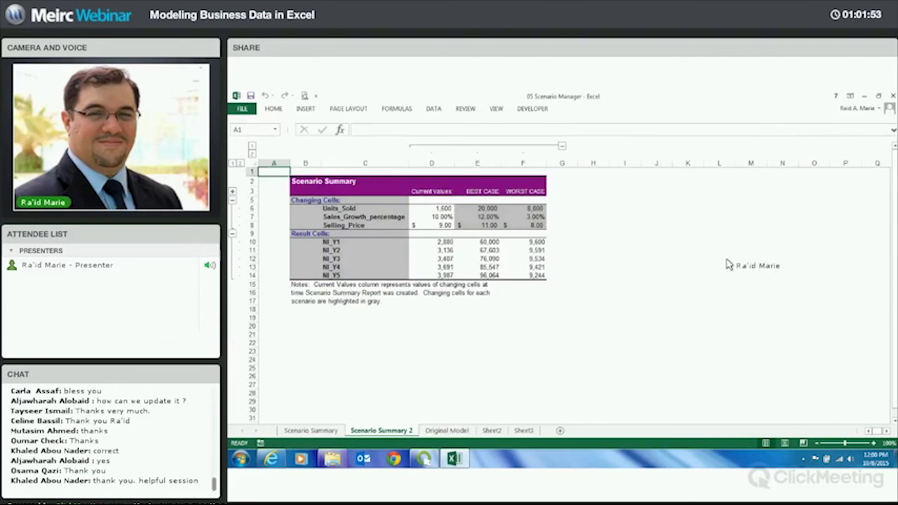
# Examine the WORST CASE and current-value net income results in the new scenario summary.
pyautogui.keyDown('ctrl'); pyautogui.scroll(4, 727, 302); pyautogui.keyUp('ctrl')
pyautogui.press('Down')
pyautogui.press('Down')
pyautogui.press('Down')
pyautogui.press('Down')
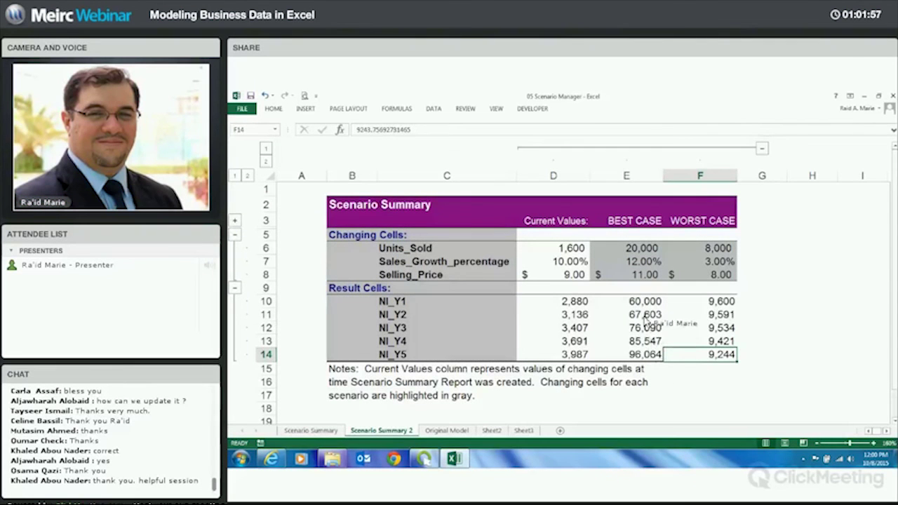
pyautogui.press('Up')
pyautogui.press('Up')
pyautogui.press('Up')
pyautogui.press('Up')
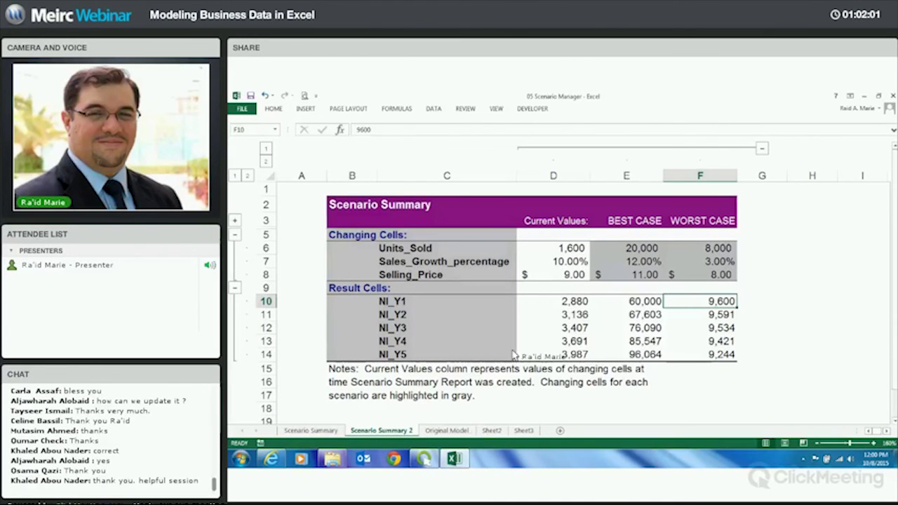
pyautogui.click(578, 306)
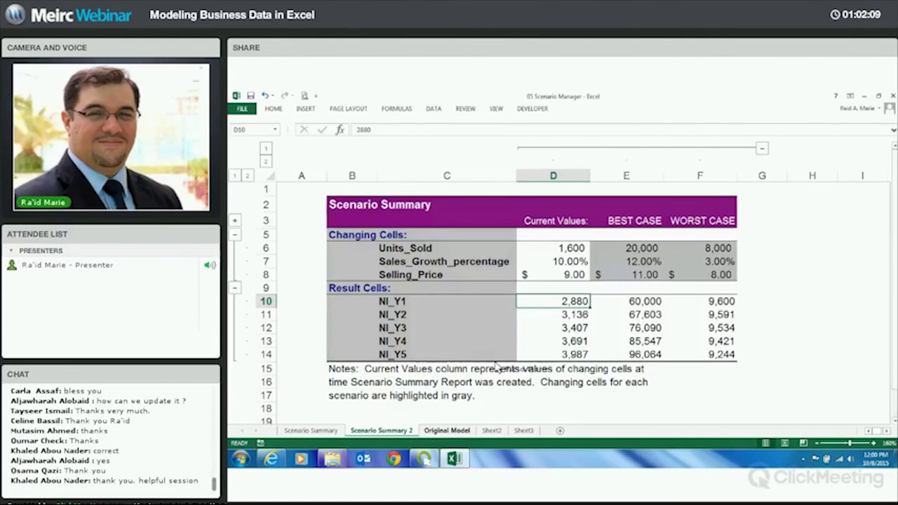
# Open the Scenario Manager from the Original Model sheet to view the defined scenarios, and close it.
pyautogui.click(424, 431)
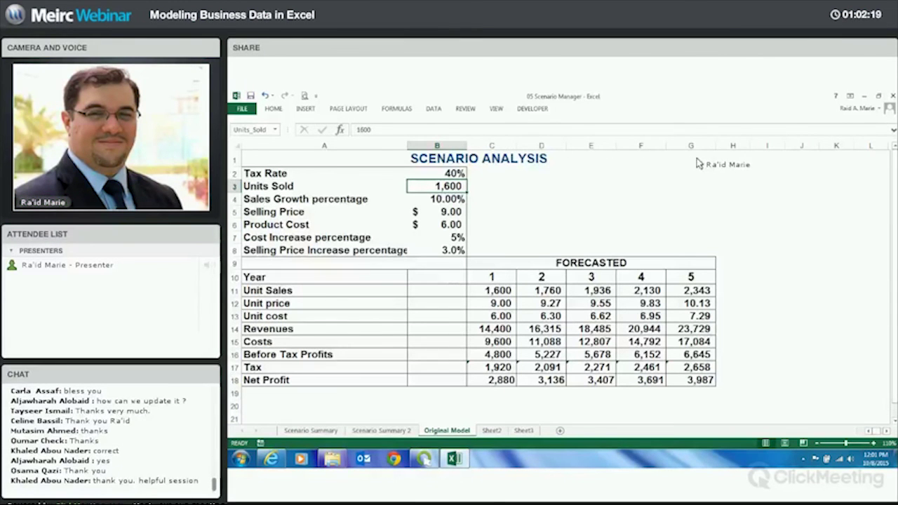
pyautogui.hotkey('alt', 'a')
pyautogui.press('w')
pyautogui.press('s')
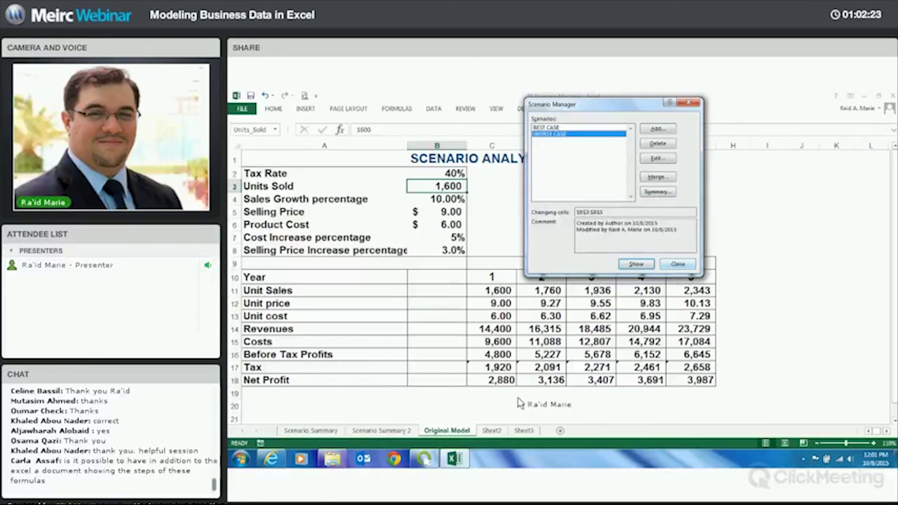
pyautogui.press('Escape')
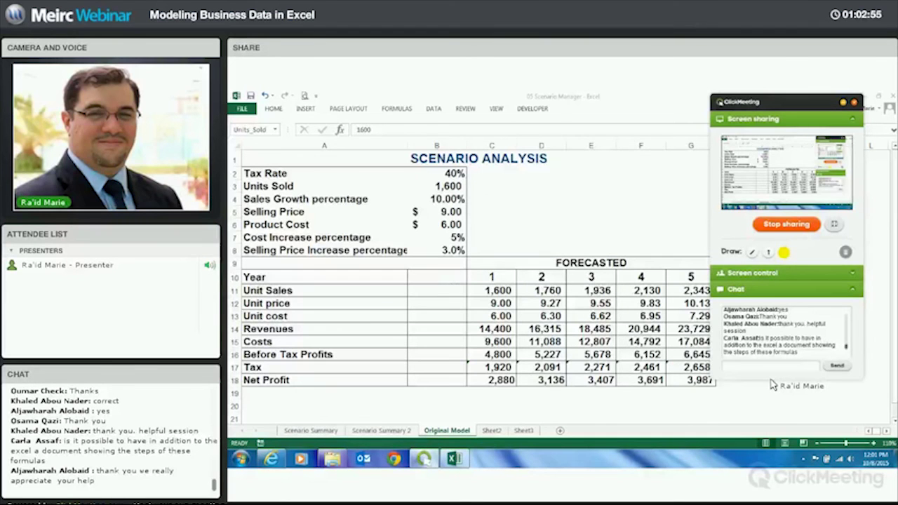
# Collapse the screen sharing section of the ClickMeeting window.
pyautogui.click(852, 119)
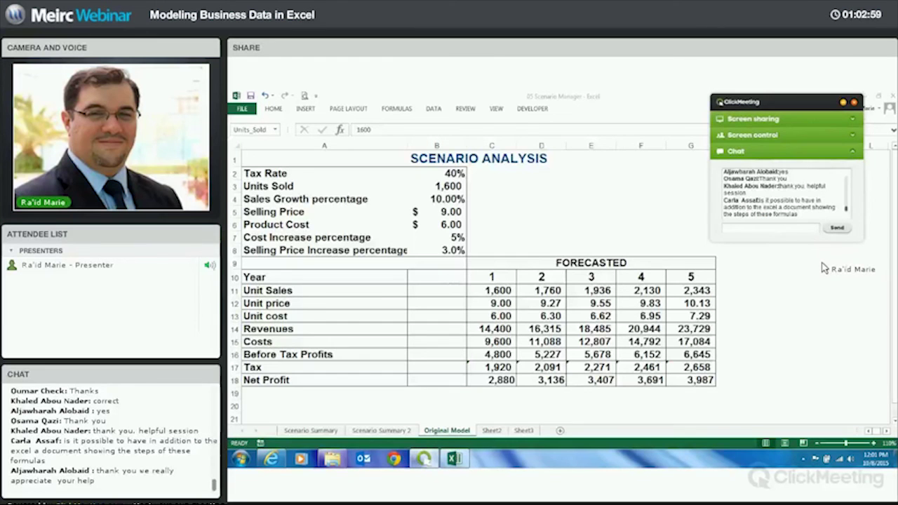